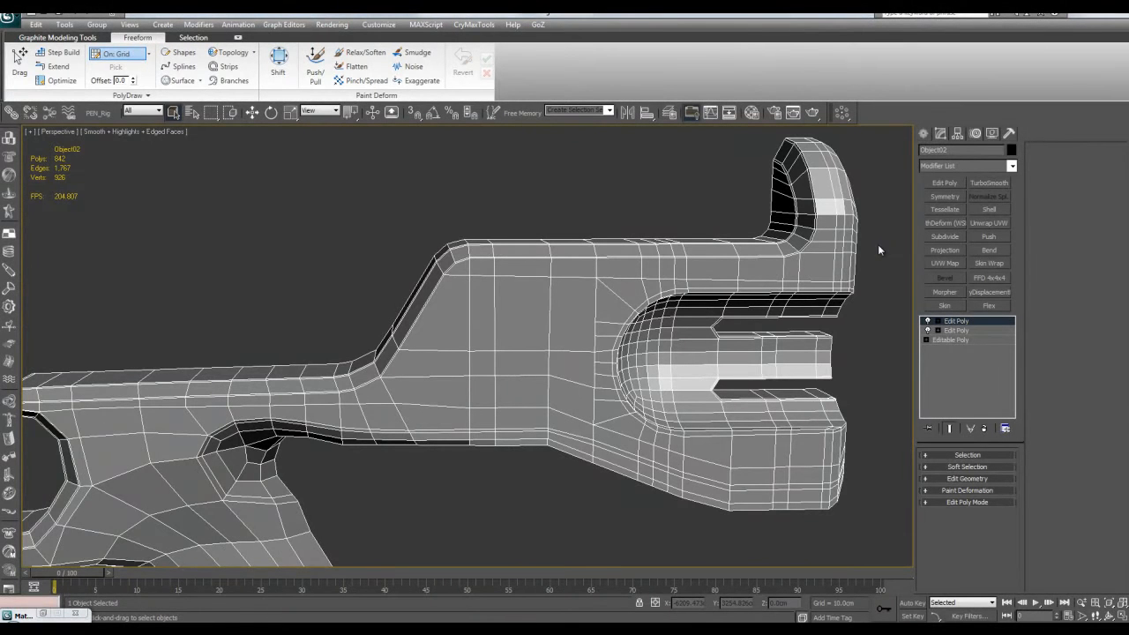
# Step: Insert four vertices inside polygons on the flat side of the body, beside the rounded slot
pyautogui.moveTo(799, 271); pyautogui.dragTo(668, 269, button='middle')
pyautogui.keyDown('alt'); pyautogui.moveTo(493, 269); pyautogui.dragTo(571, 316, button='middle'); pyautogui.keyUp('alt')
pyautogui.scroll(2, 586, 308)
pyautogui.hotkey('alt', 'x')
pyautogui.hotkey('alt', 'x')
pyautogui.moveTo(692, 247); pyautogui.dragTo(705, 239, button='middle')
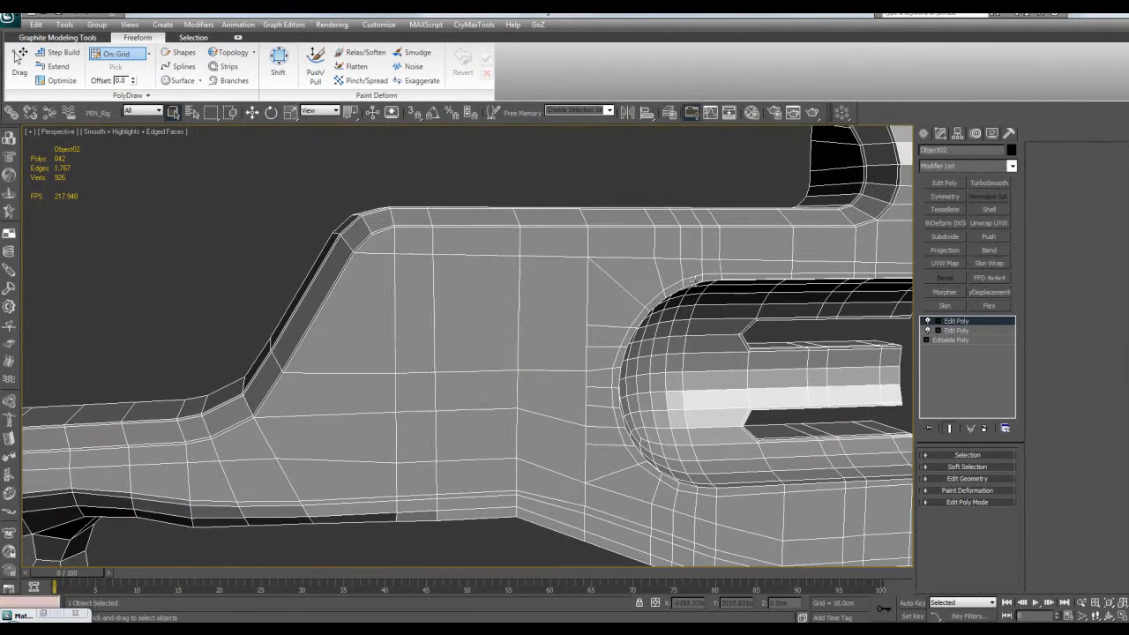
pyautogui.press('4')
pyautogui.click(619, 174)
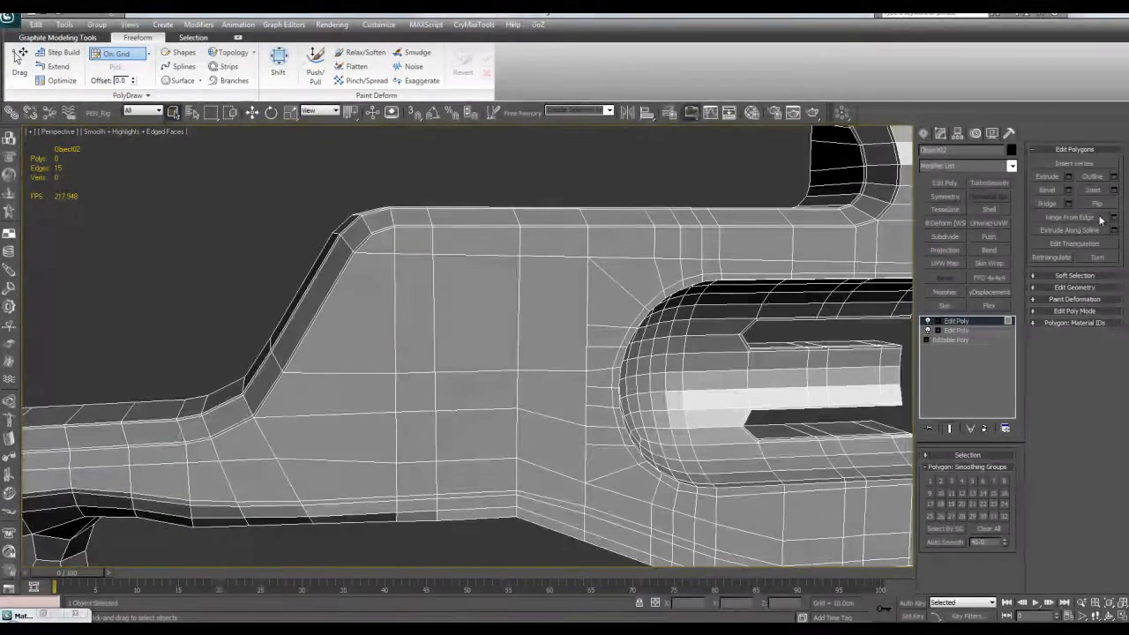
pyautogui.click(1058, 166)
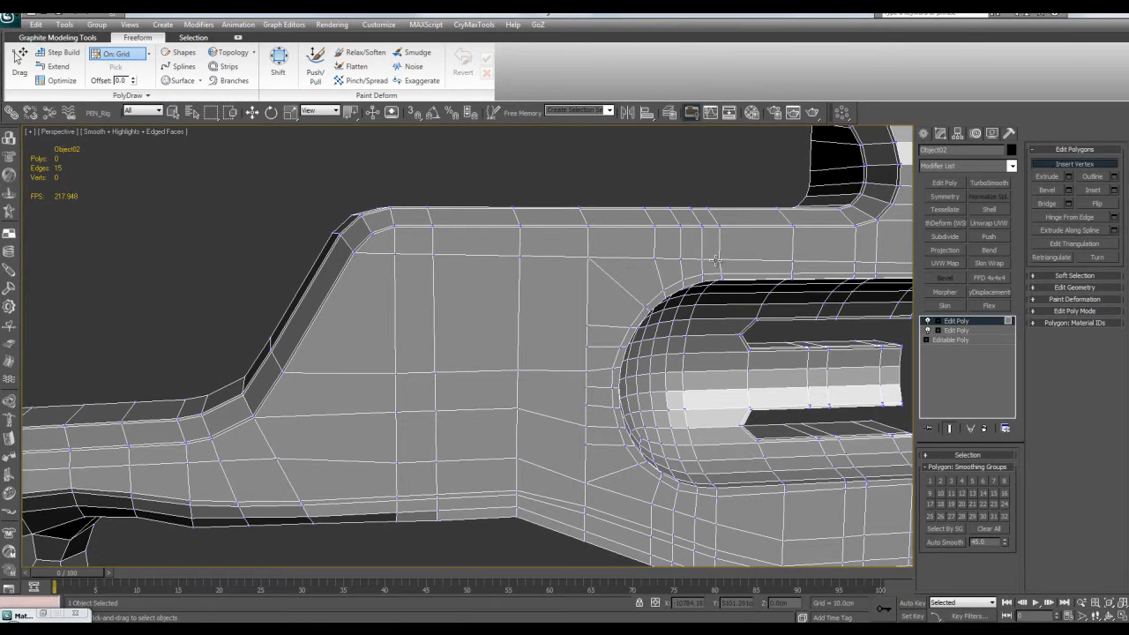
pyautogui.scroll(3, 596, 317)
pyautogui.click(633, 280)
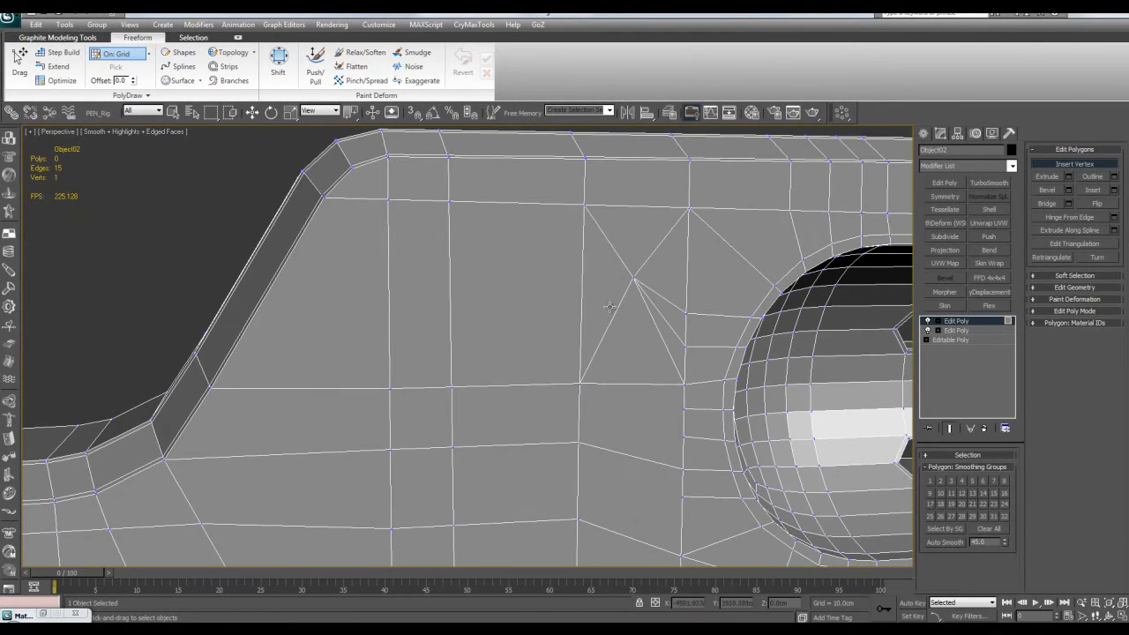
pyautogui.click(548, 289)
pyautogui.click(493, 316)
pyautogui.click(494, 405)
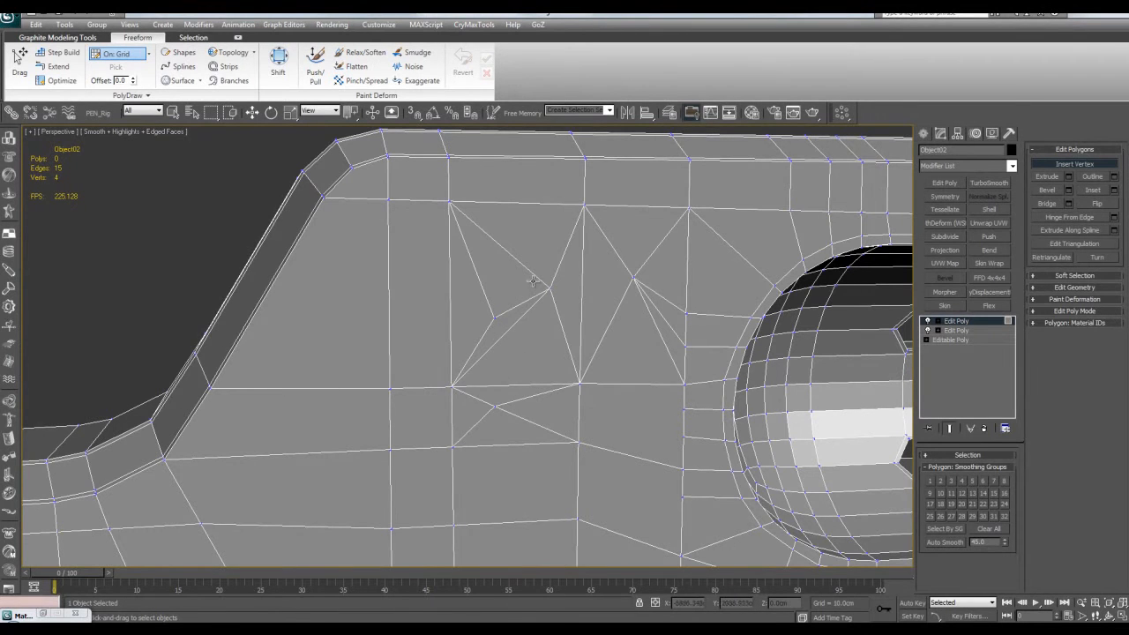
# Step: Insert three more vertices in the lower polygons of the flat side and leave polygon editing
pyautogui.hotkey('alt', 'x')
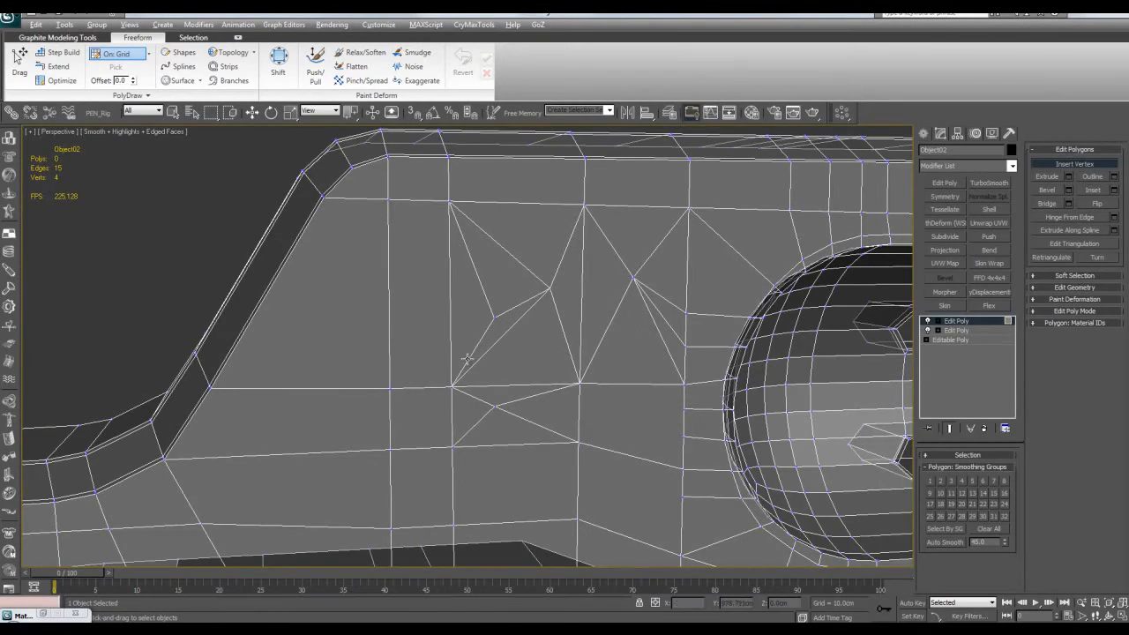
pyautogui.click(654, 430)
pyautogui.moveTo(655, 431); pyautogui.dragTo(613, 260, button='middle')
pyautogui.moveTo(594, 320); pyautogui.dragTo(596, 351, button='middle')
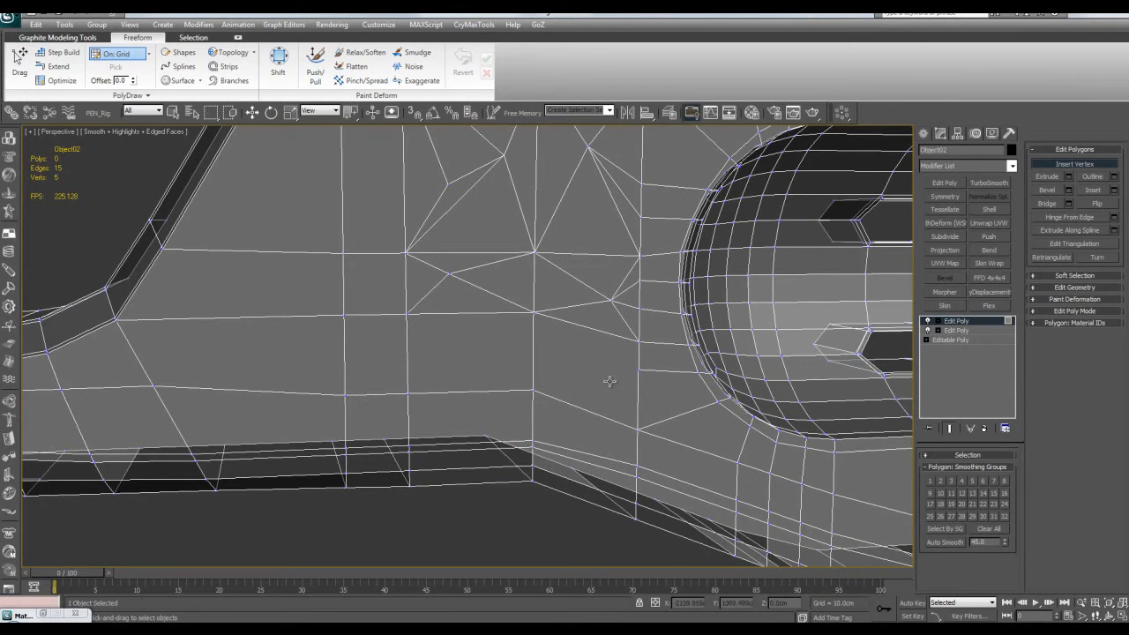
pyautogui.click(585, 372)
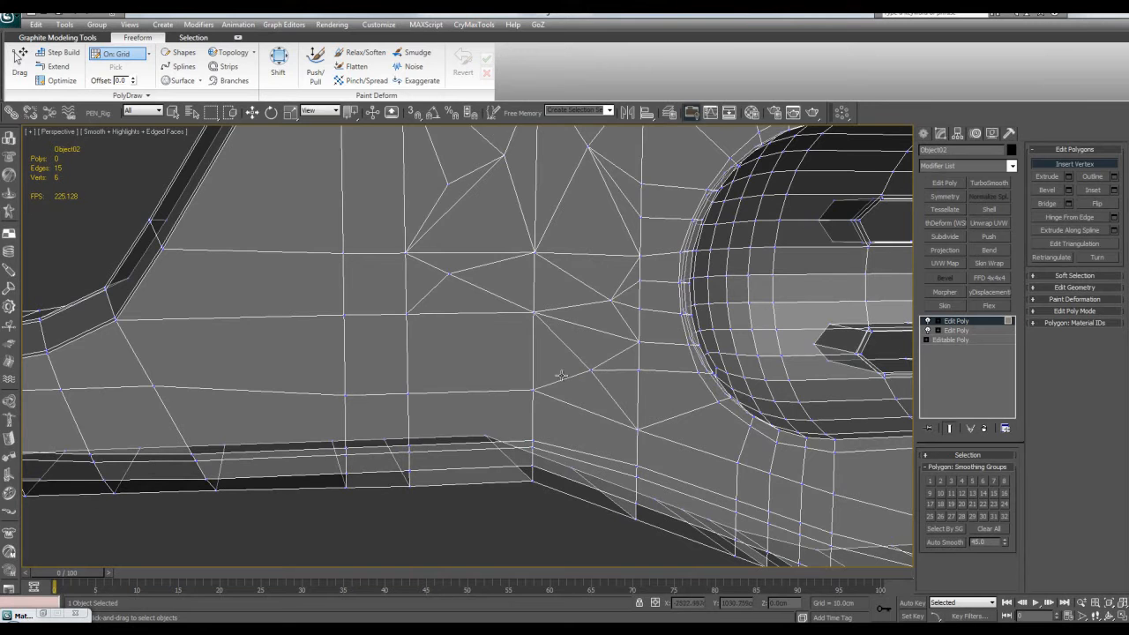
pyautogui.click(497, 350)
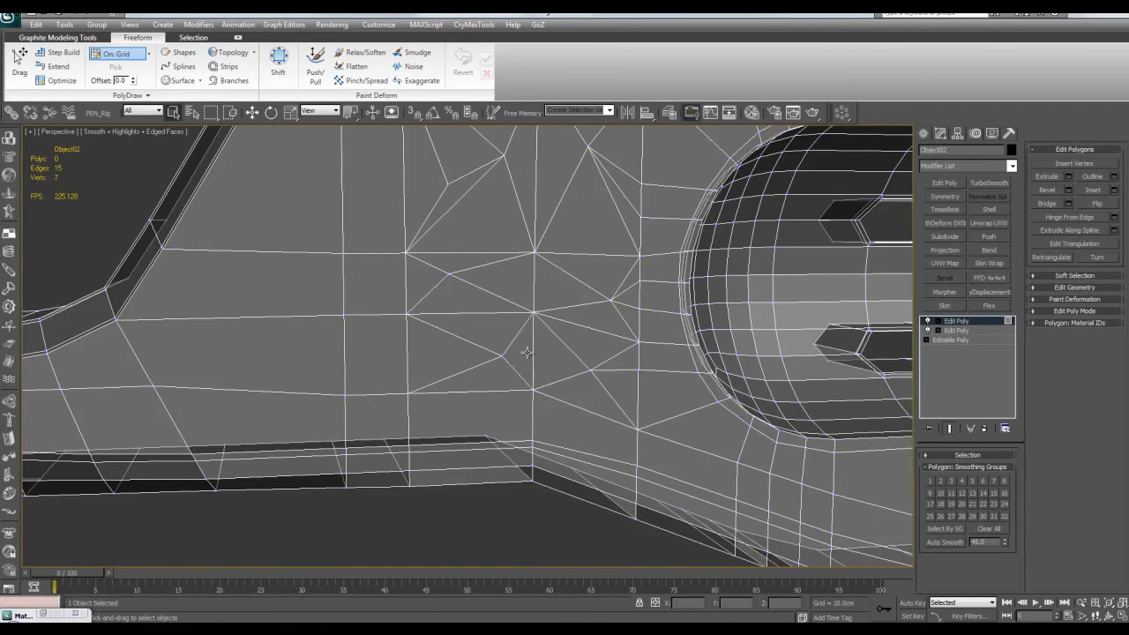
pyautogui.scroll(-5, 503, 358)
pyautogui.scroll(5, 532, 373)
pyautogui.keyDown('alt'); pyautogui.moveTo(555, 414); pyautogui.dragTo(581, 411, button='middle'); pyautogui.keyUp('alt')
pyautogui.press('1')
pyautogui.rightClick(524, 410)
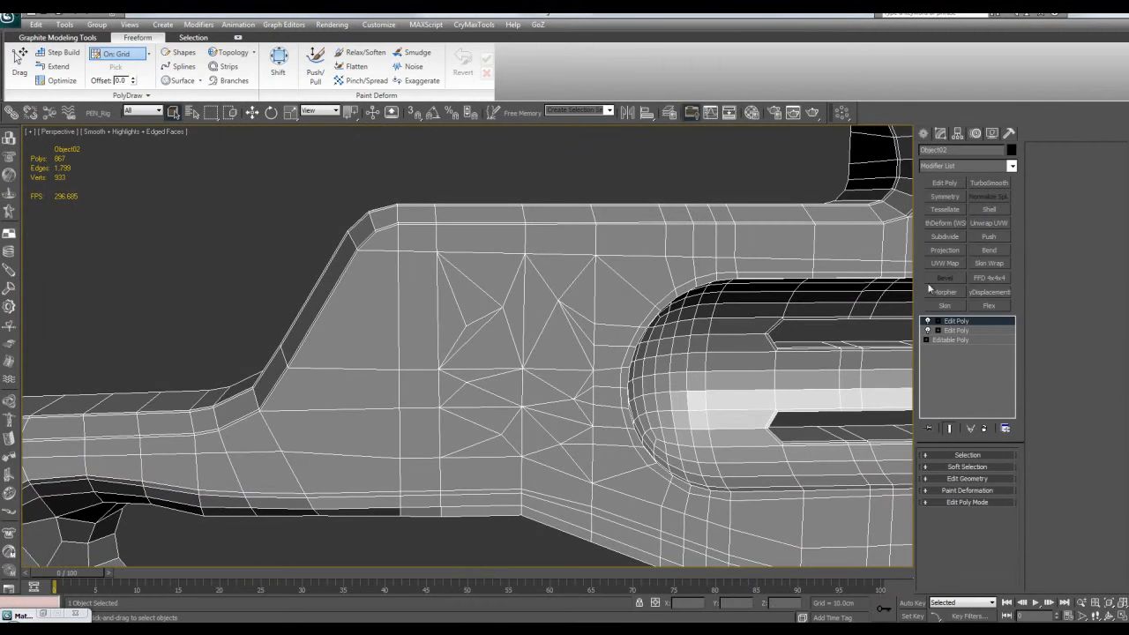
# Step: Delete the topmost Edit Poly modifier and add a fresh Edit Poly to the object
pyautogui.rightClick(960, 327)
pyautogui.click(963, 341)
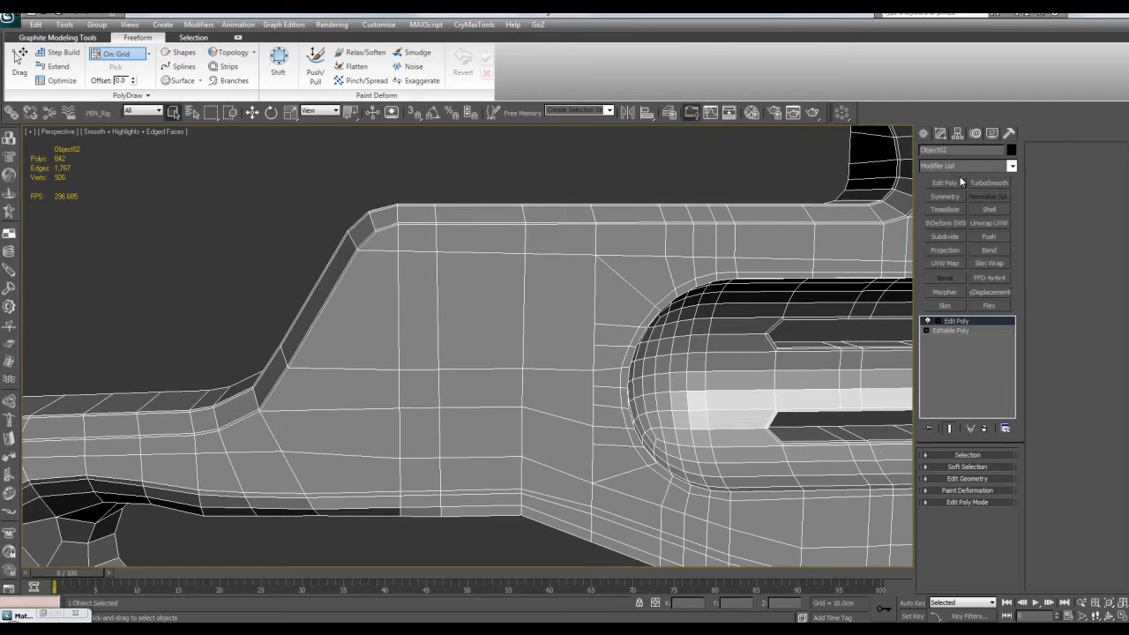
pyautogui.click(939, 185)
# Step: Select the rectangular block of six polygons on the flat side of the body
pyautogui.press('4')
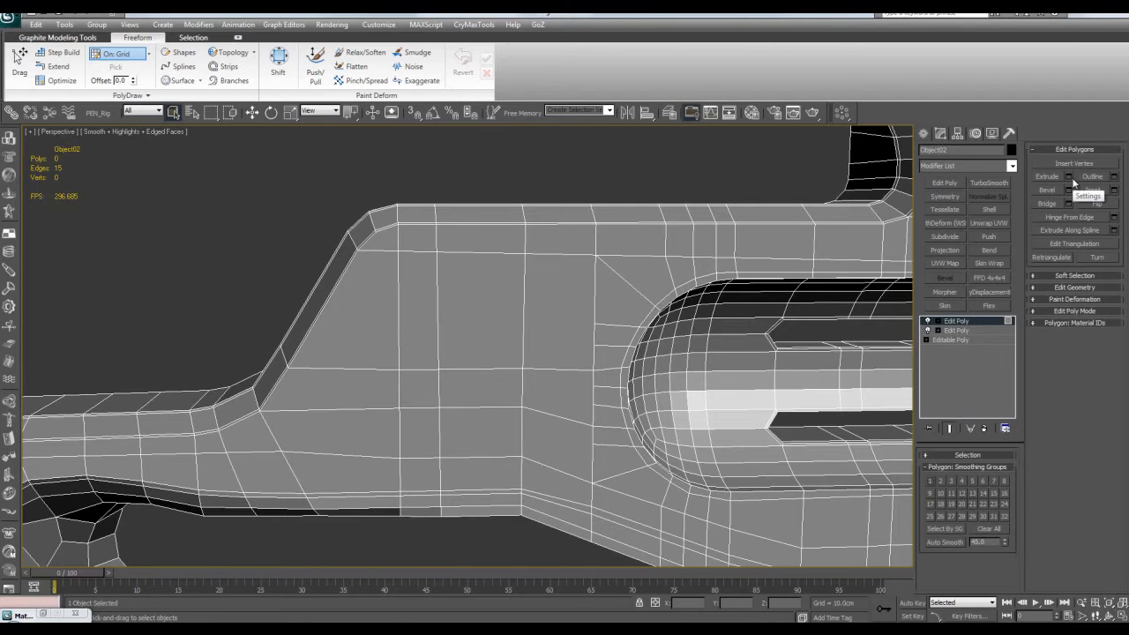
pyautogui.keyDown('alt'); pyautogui.moveTo(594, 284); pyautogui.dragTo(456, 350, button='middle'); pyautogui.keyUp('alt')
pyautogui.click(428, 328)
pyautogui.moveTo(456, 385); pyautogui.dragTo(481, 425)
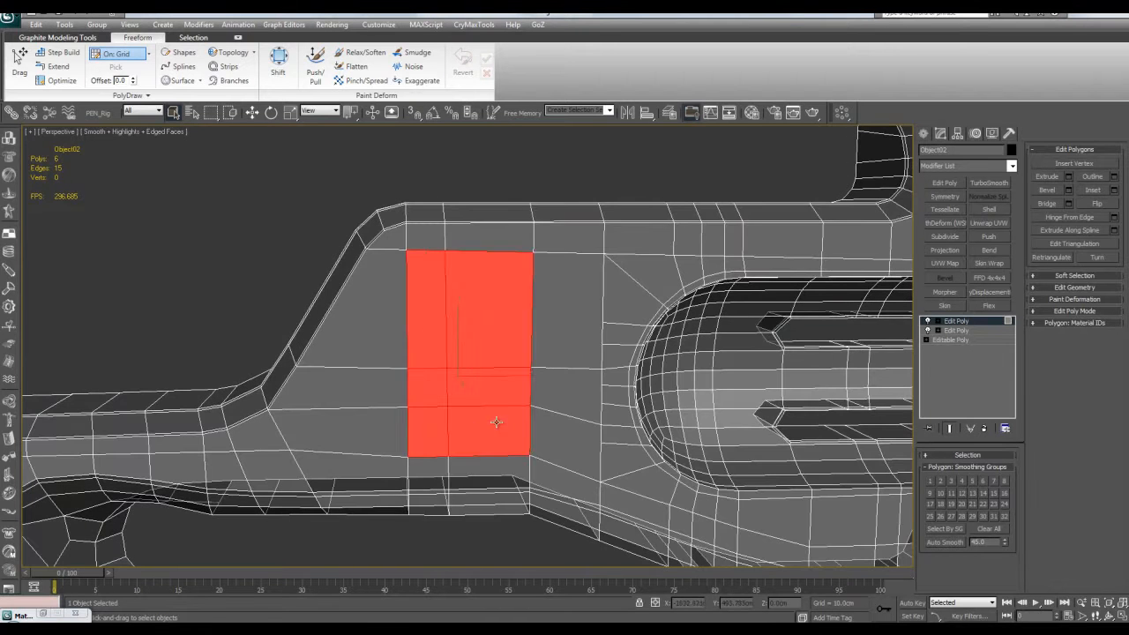
pyautogui.press('z')
pyautogui.scroll(-2, 510, 361)
pyautogui.keyDown('alt'); pyautogui.moveTo(510, 361); pyautogui.dragTo(554, 361, button='middle'); pyautogui.keyUp('alt')
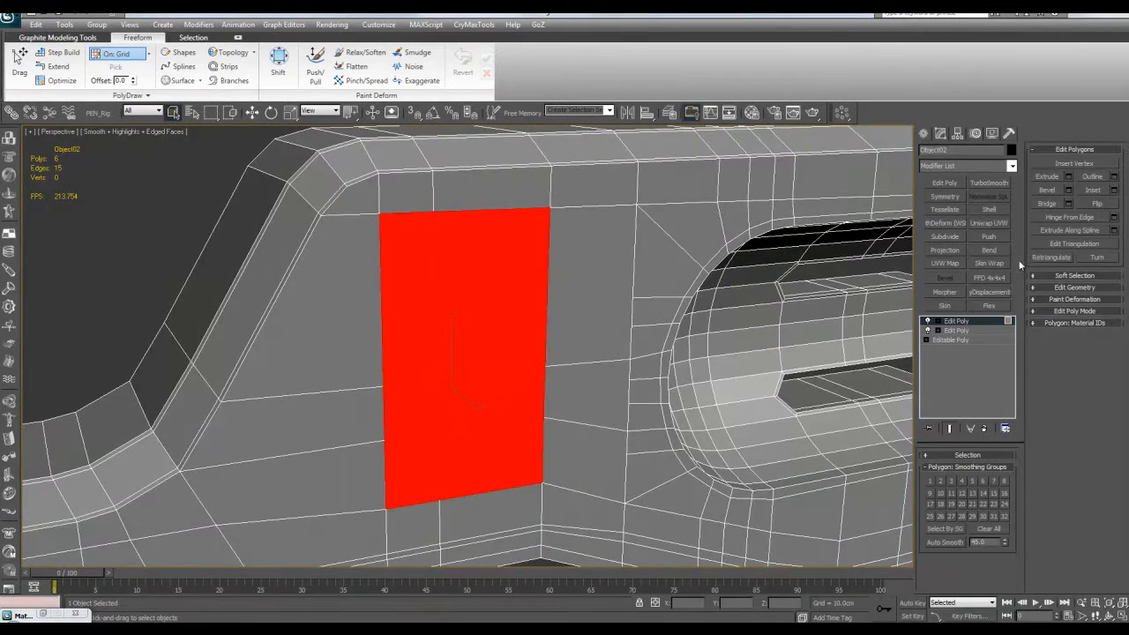
# Step: Try extruding the selected polygons outward as a group by about 7.69 cm
pyautogui.click(1068, 176)
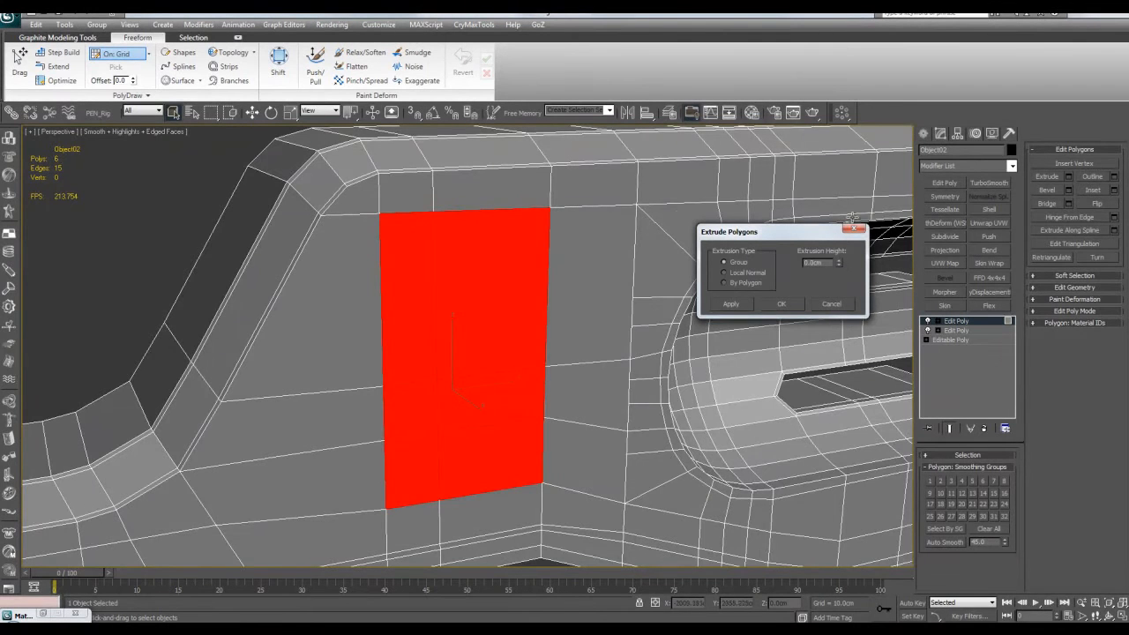
pyautogui.scroll(-2, 606, 221)
pyautogui.keyDown('alt'); pyautogui.moveTo(562, 242); pyautogui.dragTo(583, 266, button='middle'); pyautogui.keyUp('alt')
pyautogui.scroll(2, 583, 265)
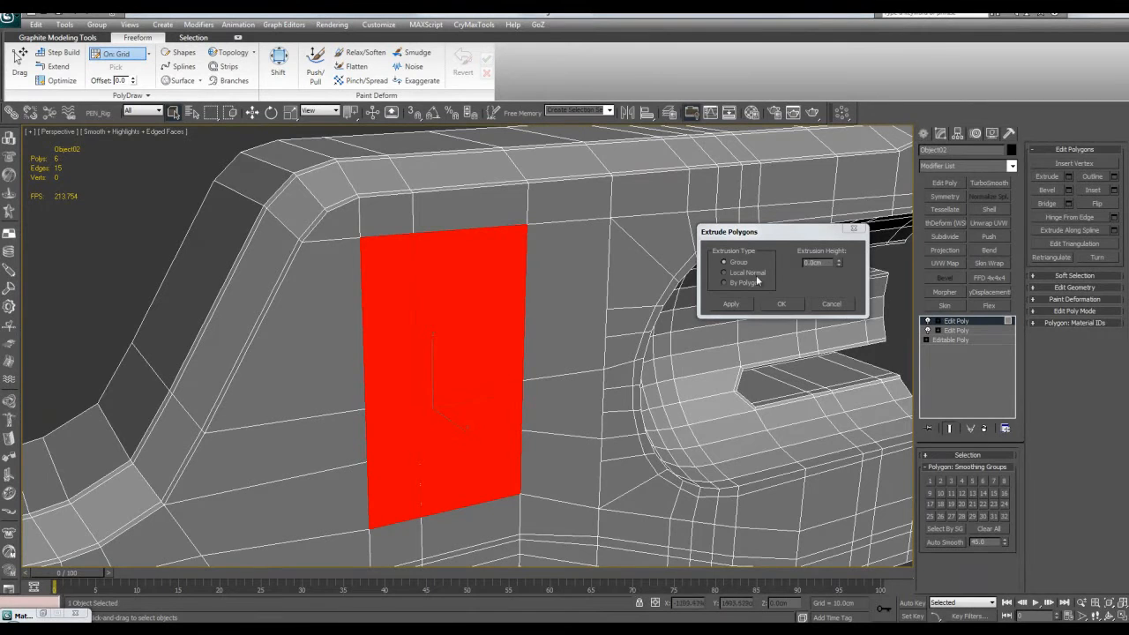
pyautogui.moveTo(840, 265); pyautogui.dragTo(840, 234)
pyautogui.keyDown('alt'); pyautogui.moveTo(521, 392); pyautogui.dragTo(767, 354, button='middle'); pyautogui.keyUp('alt')
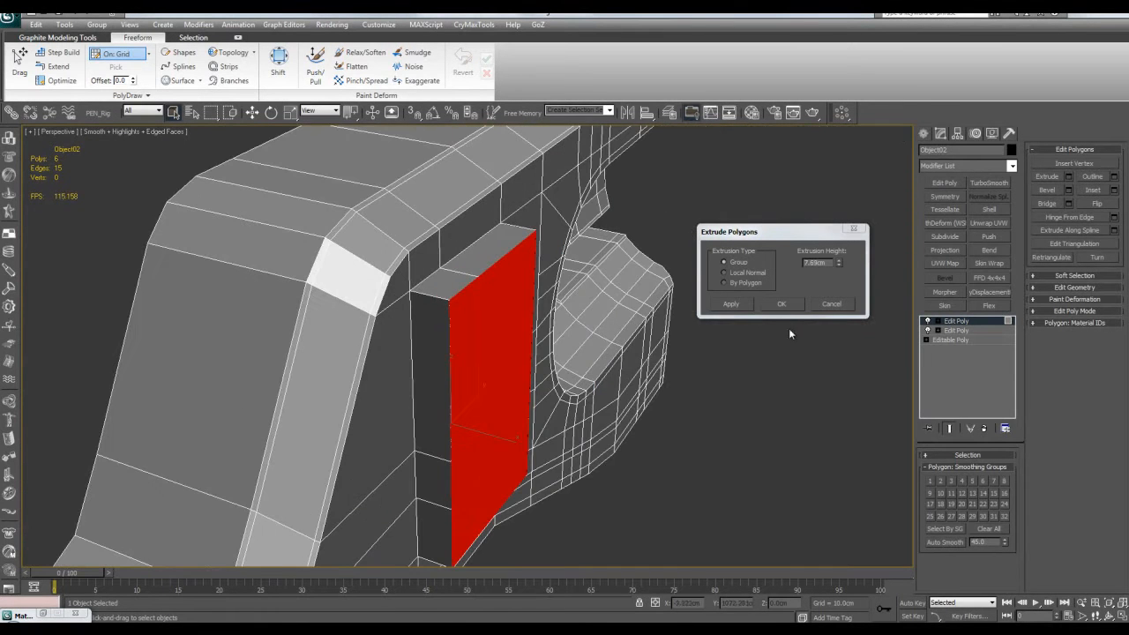
# Step: Try a -4.153 cm extrusion using the Local Normal and By Polygon types, then cancel the extrusion
pyautogui.moveTo(841, 270); pyautogui.dragTo(782, 376)
pyautogui.keyDown('alt'); pyautogui.moveTo(783, 376); pyautogui.dragTo(723, 388, button='middle'); pyautogui.keyUp('alt')
pyautogui.click(743, 274)
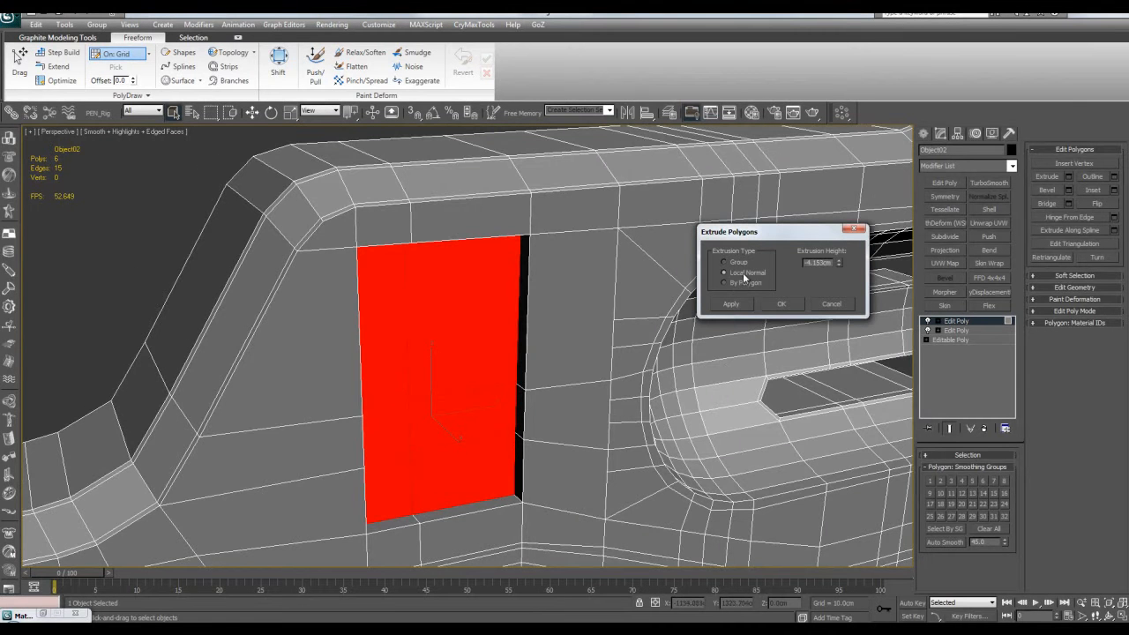
pyautogui.click(742, 281)
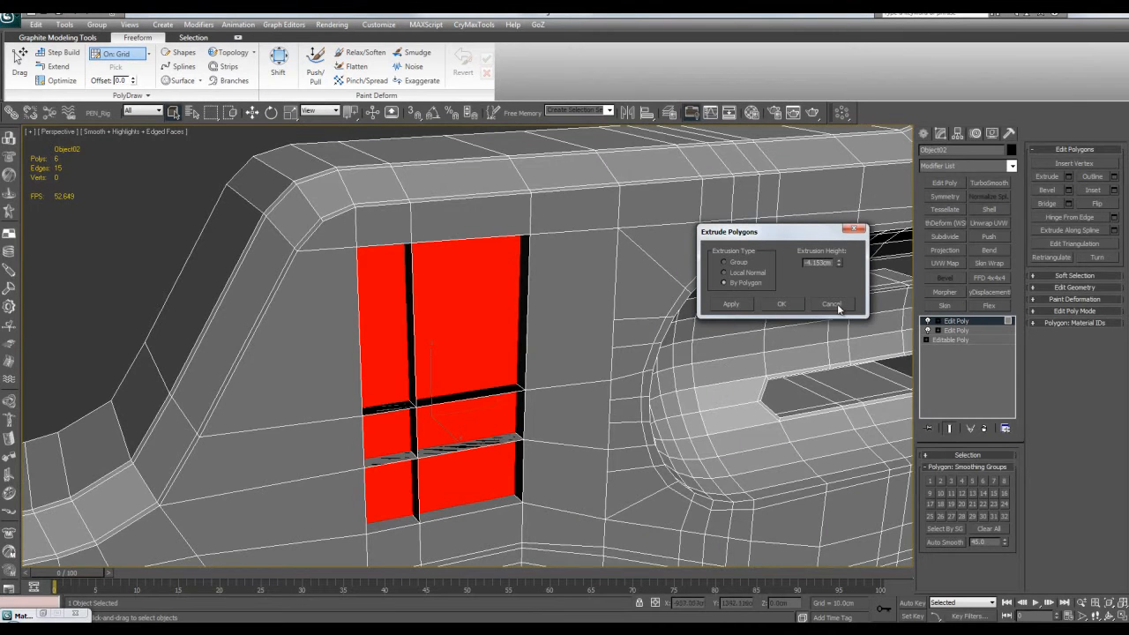
pyautogui.click(832, 304)
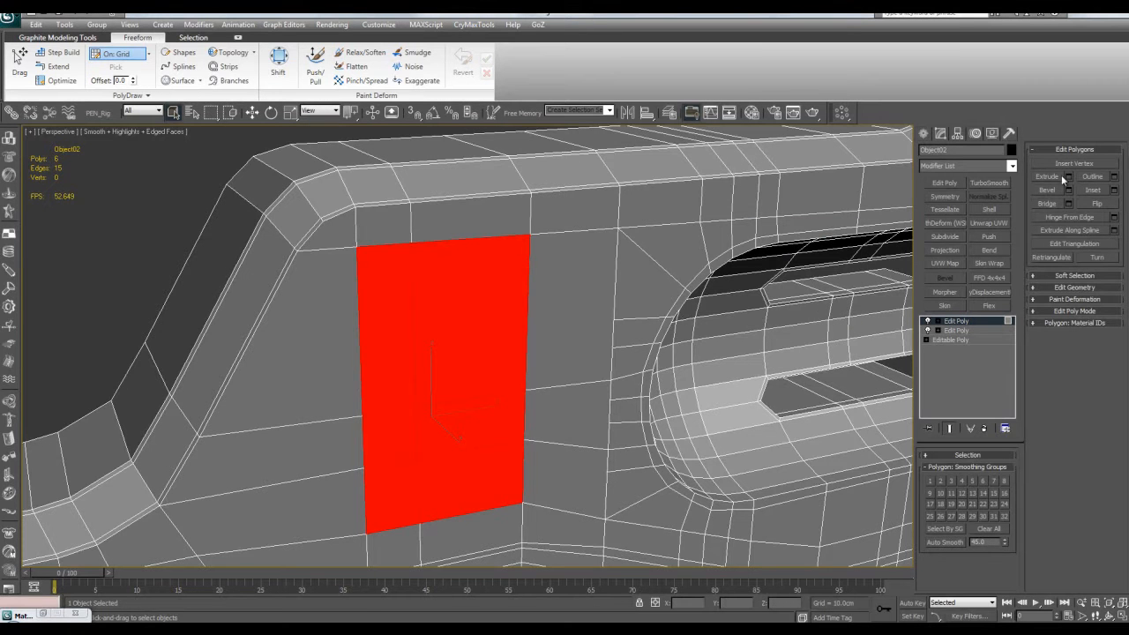
# Step: Try beveling the selected polygons by Local Normal with a height of about 6.475 cm
pyautogui.moveTo(1017, 259); pyautogui.dragTo(1026, 254, button='middle')
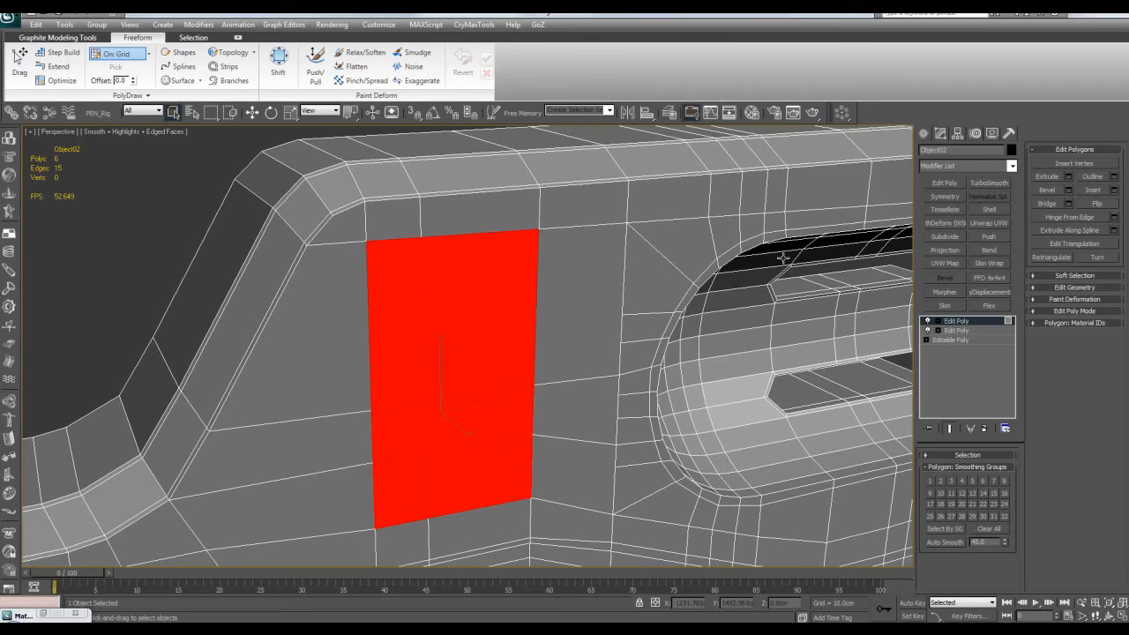
pyautogui.moveTo(751, 251); pyautogui.dragTo(750, 263, button='middle')
pyautogui.click(1066, 189)
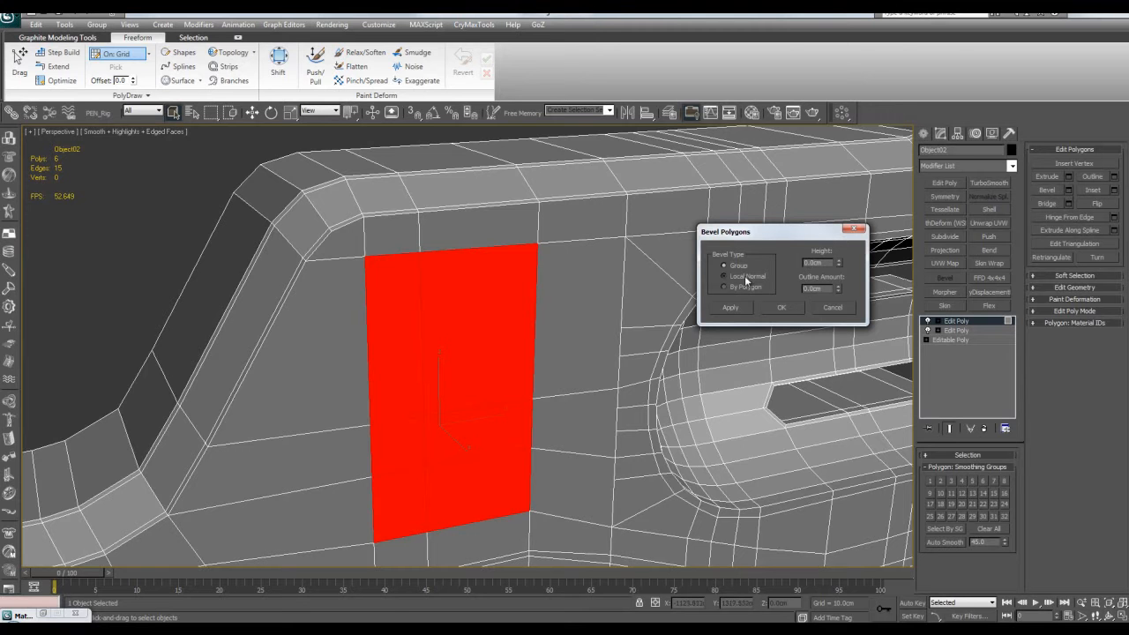
pyautogui.moveTo(838, 263); pyautogui.dragTo(830, 19)
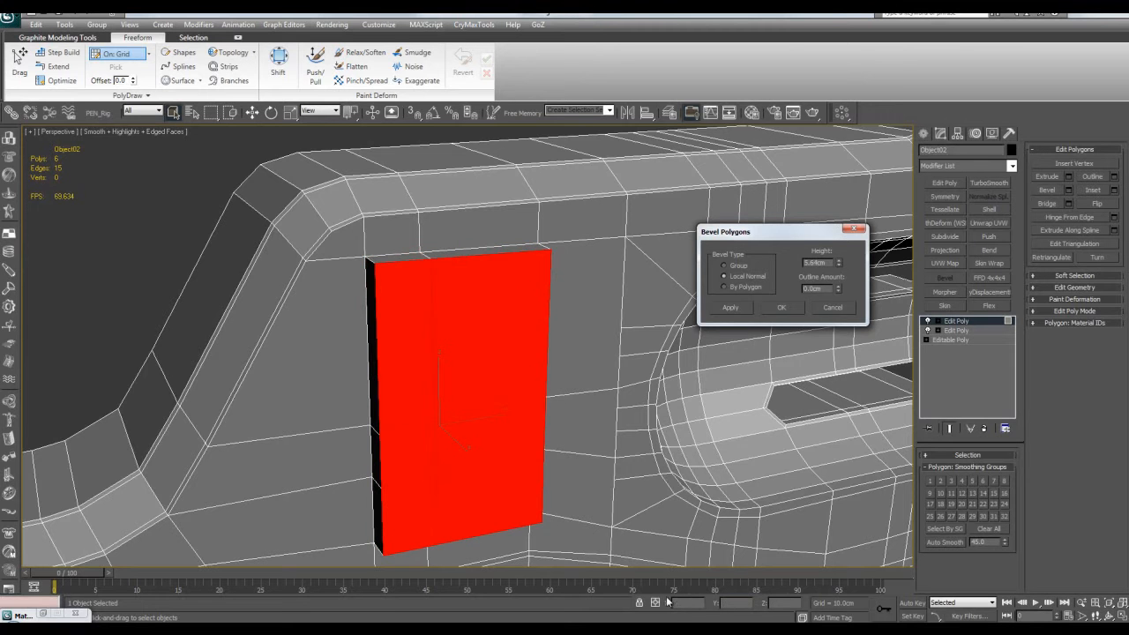
pyautogui.keyDown('alt'); pyautogui.moveTo(679, 322); pyautogui.dragTo(756, 329, button='middle'); pyautogui.keyUp('alt')
pyautogui.moveTo(838, 263); pyautogui.dragTo(838, 234)
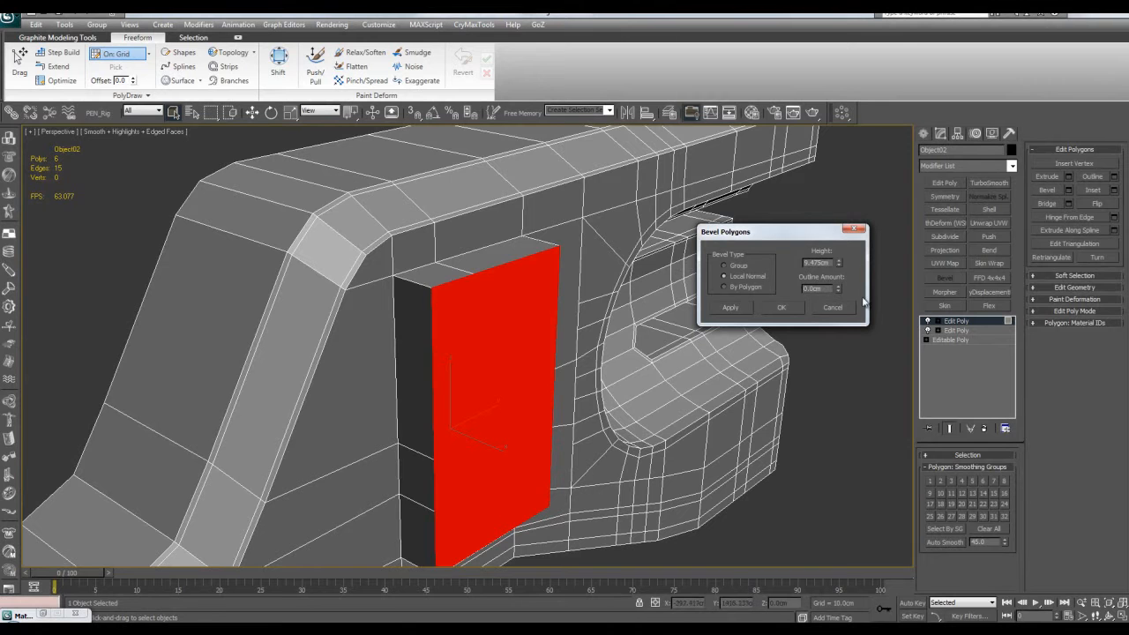
# Step: Taper the bevel with an outline amount of -3.3 cm, inspect its shape and cancel it
pyautogui.moveTo(836, 289); pyautogui.dragTo(822, 485)
pyautogui.keyDown('alt'); pyautogui.moveTo(779, 436); pyautogui.dragTo(739, 433, button='middle'); pyautogui.keyUp('alt')
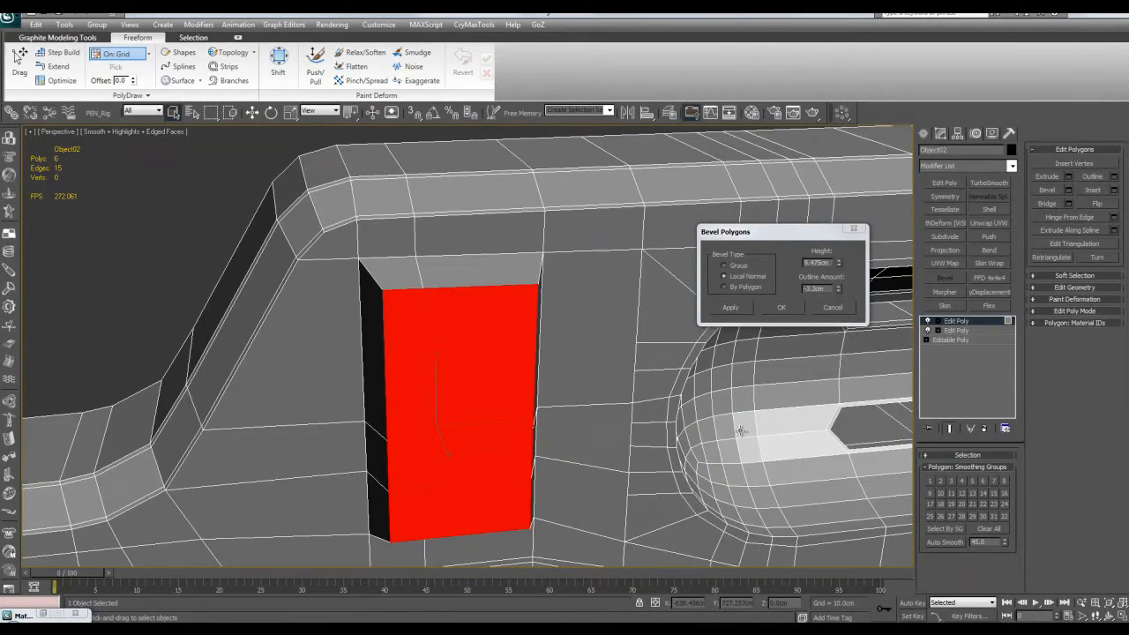
pyautogui.keyDown('alt'); pyautogui.moveTo(721, 381); pyautogui.dragTo(769, 361, button='middle'); pyautogui.keyUp('alt')
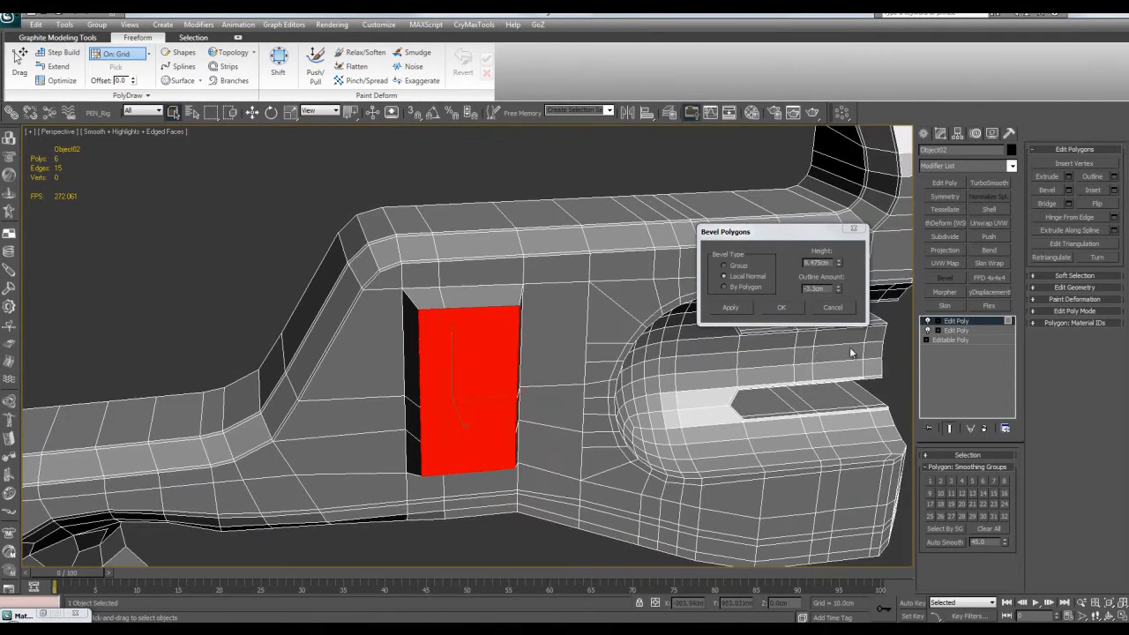
pyautogui.moveTo(631, 382); pyautogui.dragTo(544, 328, button='middle')
pyautogui.scroll(3, 665, 370)
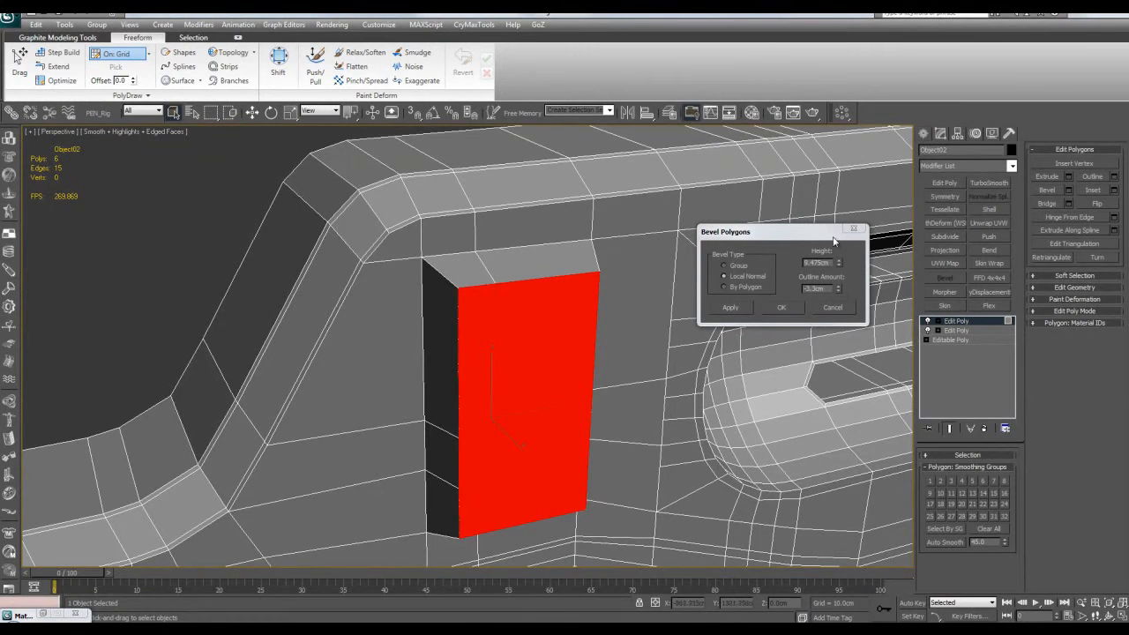
pyautogui.rightClick(839, 290)
pyautogui.click(832, 307)
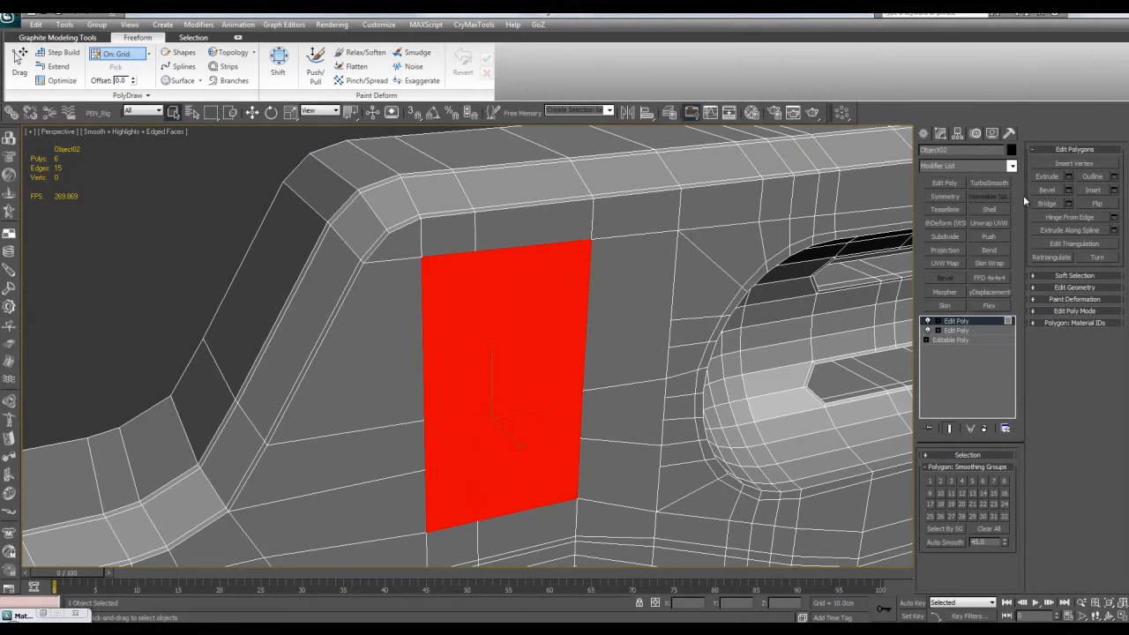
# Step: Try an outline amount of -0.33 cm on the selected polygons, then cancel the Outline operation
pyautogui.scroll(-3, 690, 274)
pyautogui.scroll(3, 693, 286)
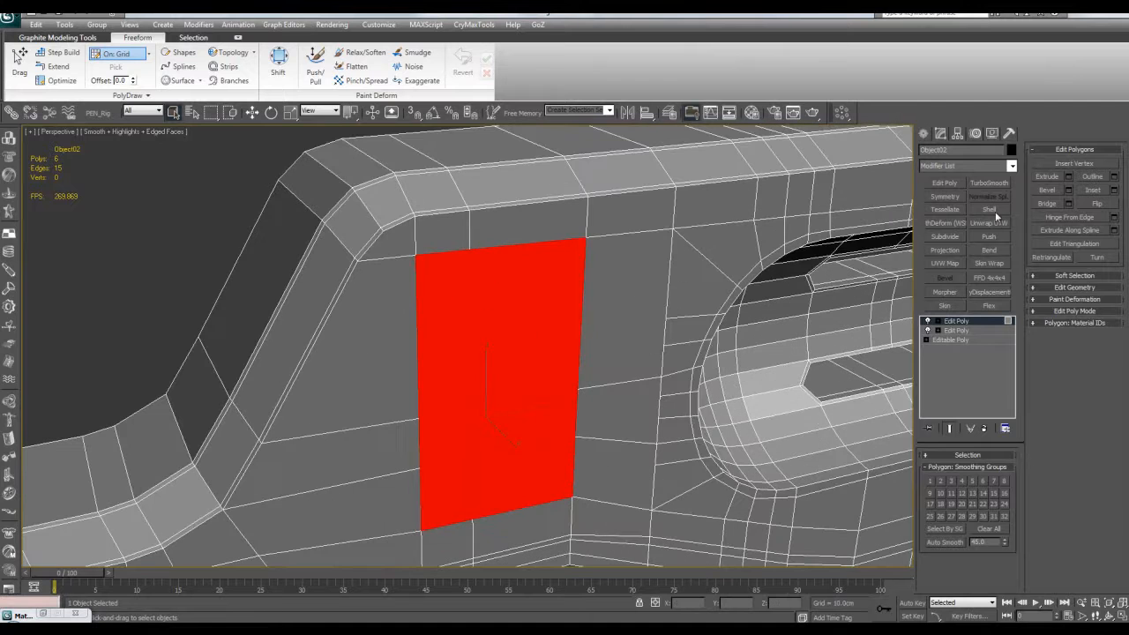
pyautogui.scroll(-5, 642, 249)
pyautogui.scroll(5, 615, 263)
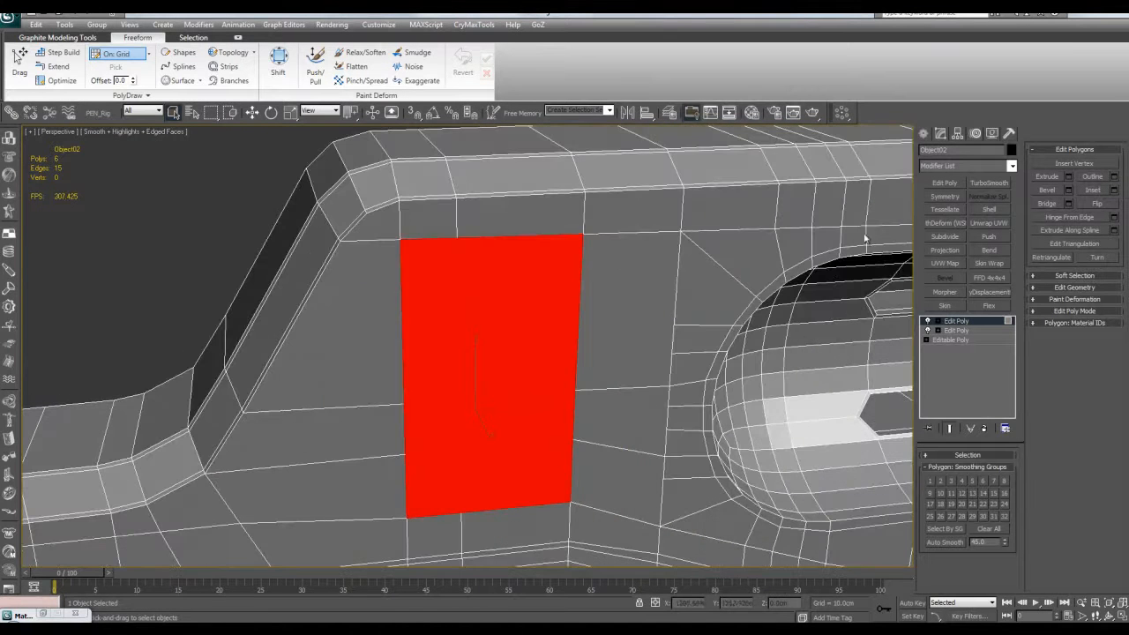
pyautogui.click(1114, 177)
pyautogui.moveTo(660, 266); pyautogui.dragTo(632, 296, button='middle')
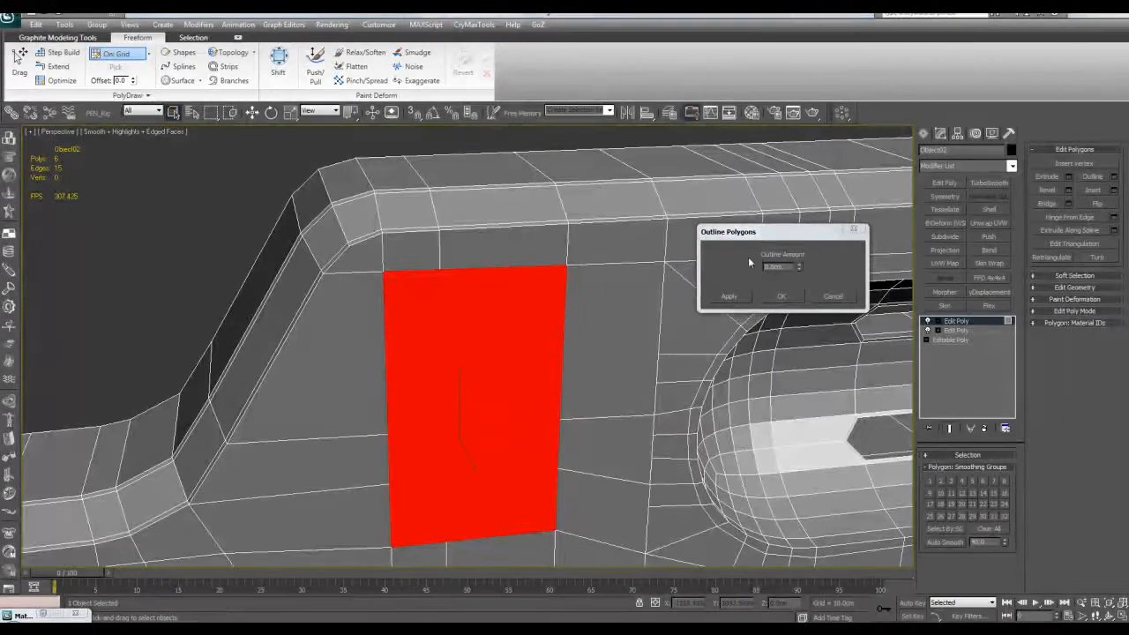
pyautogui.moveTo(799, 273); pyautogui.dragTo(574, 303)
pyautogui.moveTo(574, 302); pyautogui.dragTo(566, 237, button='middle')
pyautogui.scroll(2, 566, 370)
pyautogui.keyDown('alt'); pyautogui.moveTo(567, 371); pyautogui.dragTo(563, 355, button='middle'); pyautogui.keyUp('alt')
pyautogui.scroll(-2, 563, 355)
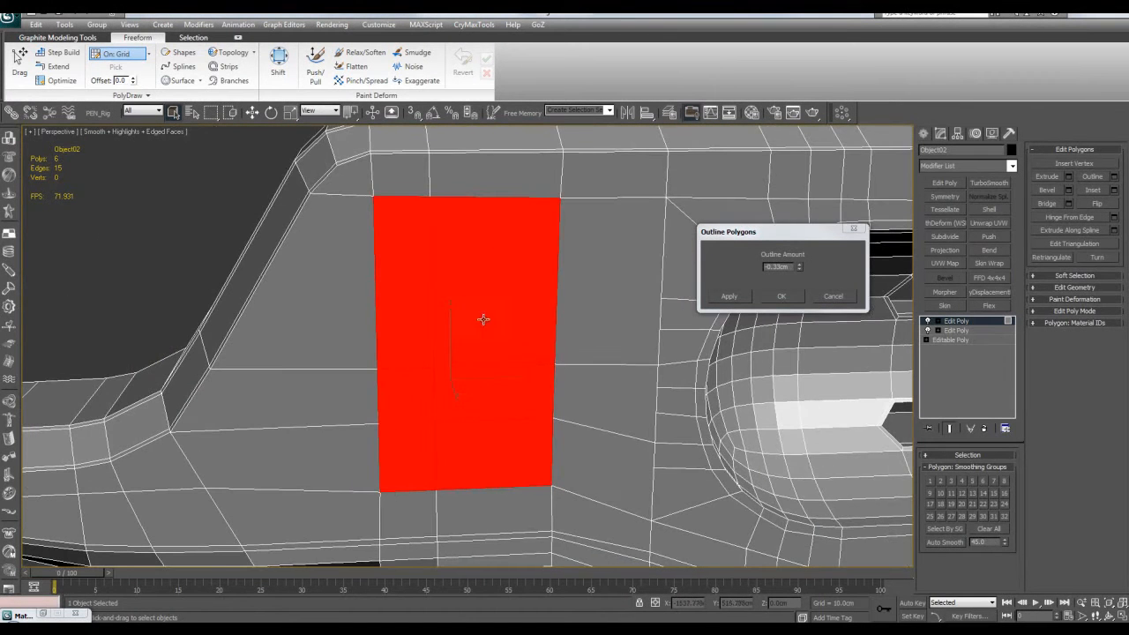
pyautogui.moveTo(800, 267); pyautogui.dragTo(795, 467)
pyautogui.rightClick(796, 466)
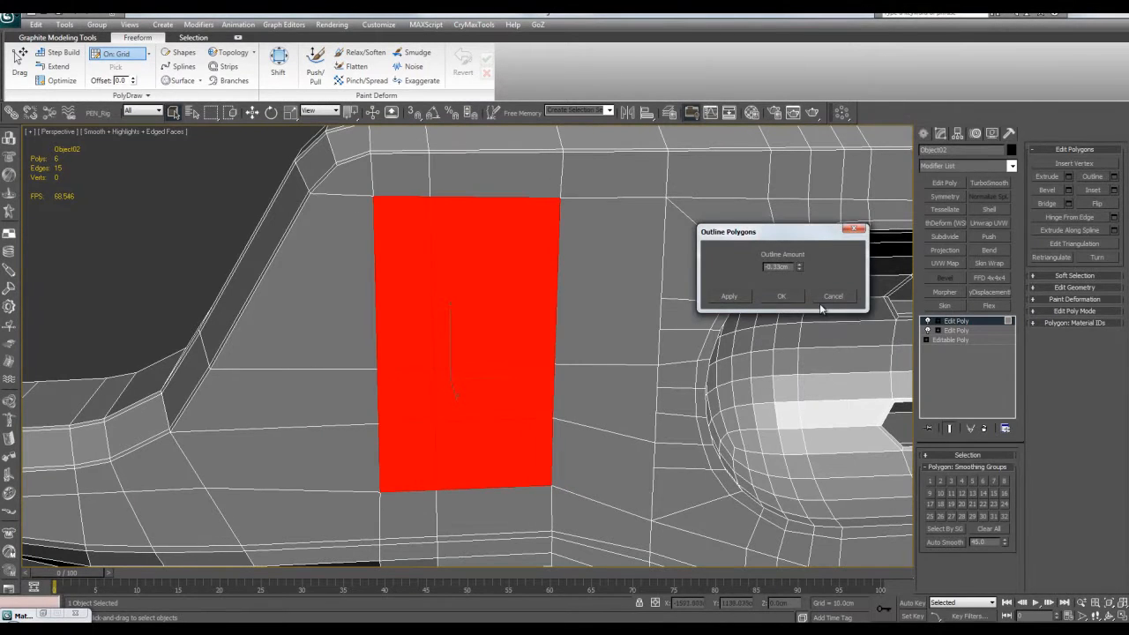
pyautogui.click(822, 296)
# Step: Try the Move, Rotate and Scale transforms on the selected block of polygons
pyautogui.scroll(-4, 617, 315)
pyautogui.keyDown('alt'); pyautogui.moveTo(628, 309); pyautogui.dragTo(633, 333, button='middle'); pyautogui.keyUp('alt')
pyautogui.scroll(2, 633, 333)
pyautogui.press('w')
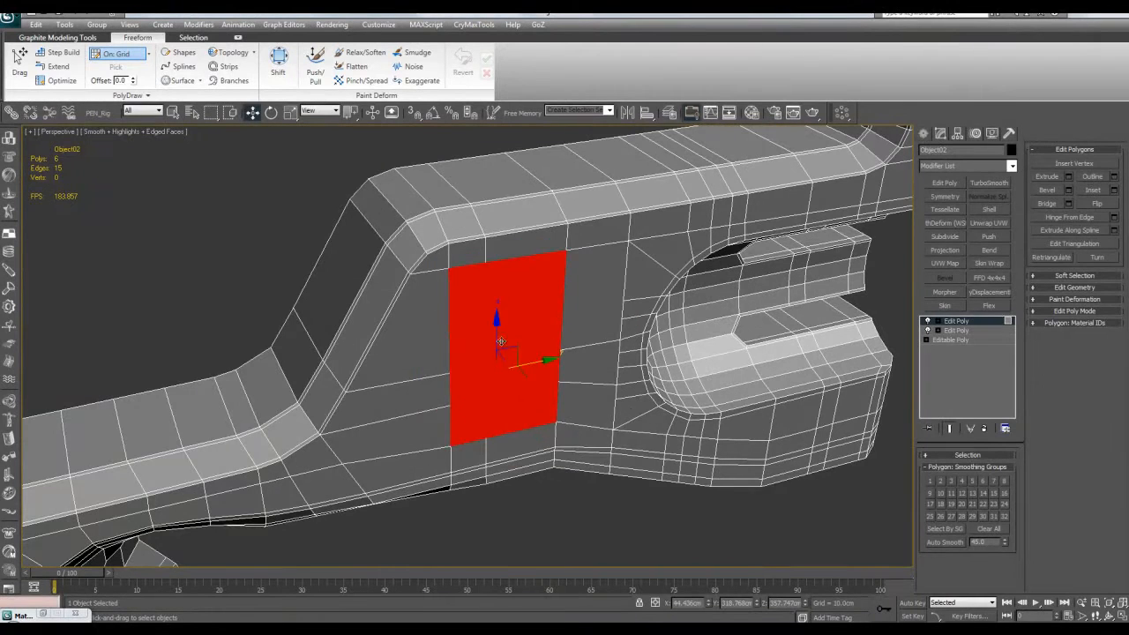
pyautogui.press('e')
pyautogui.moveTo(528, 351); pyautogui.dragTo(587, 366)
pyautogui.press('r')
pyautogui.keyDown('alt'); pyautogui.moveTo(586, 366); pyautogui.dragTo(504, 357, button='middle'); pyautogui.keyUp('alt')
pyautogui.moveTo(490, 369); pyautogui.dragTo(521, 418)
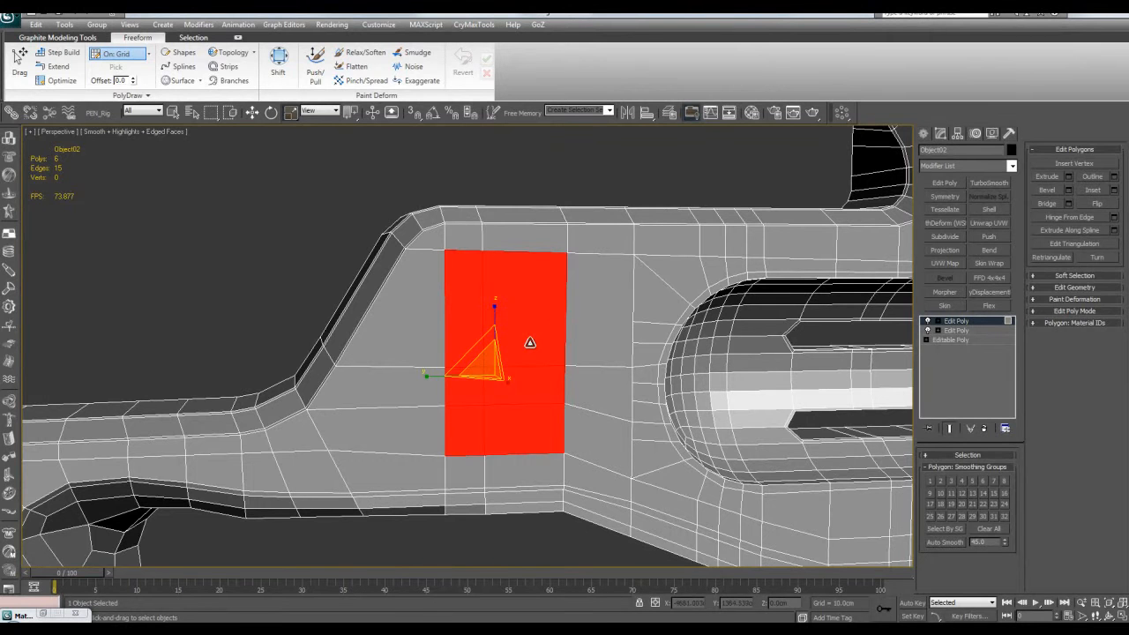
# Step: Try shrinking the selected block of polygons with a negative outline amount, then cancel the Outline operation
pyautogui.scroll(4, 529, 342)
pyautogui.scroll(-2, 536, 347)
pyautogui.moveTo(517, 290); pyautogui.dragTo(526, 302, button='middle')
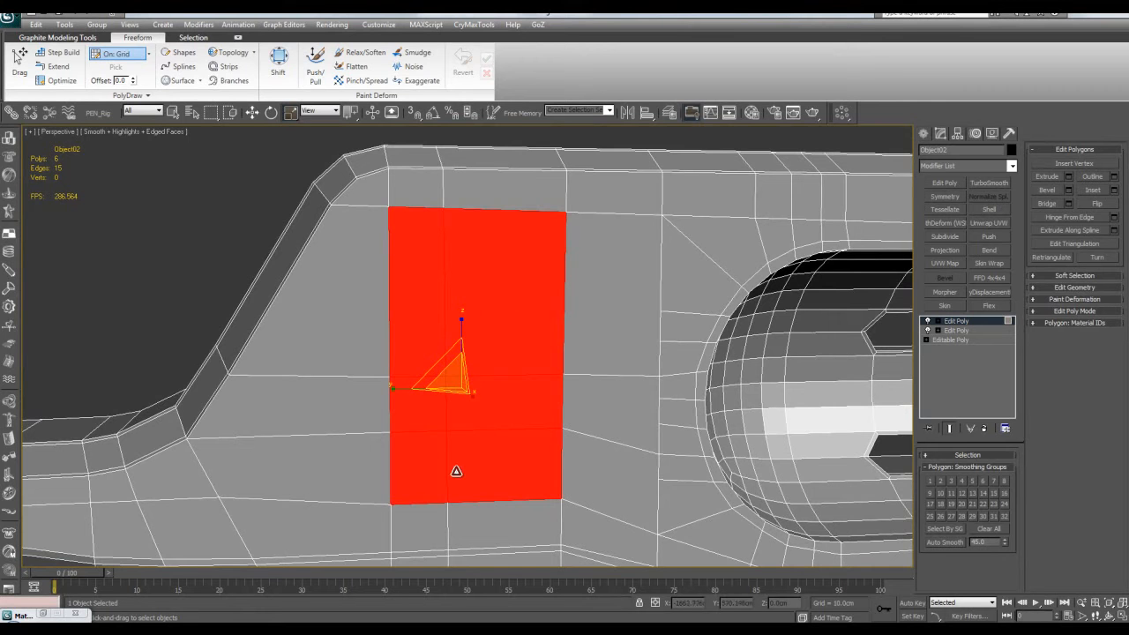
pyautogui.moveTo(503, 373); pyautogui.dragTo(496, 305, button='middle')
pyautogui.moveTo(445, 344); pyautogui.dragTo(515, 353, button='middle')
pyautogui.moveTo(513, 361); pyautogui.dragTo(596, 266)
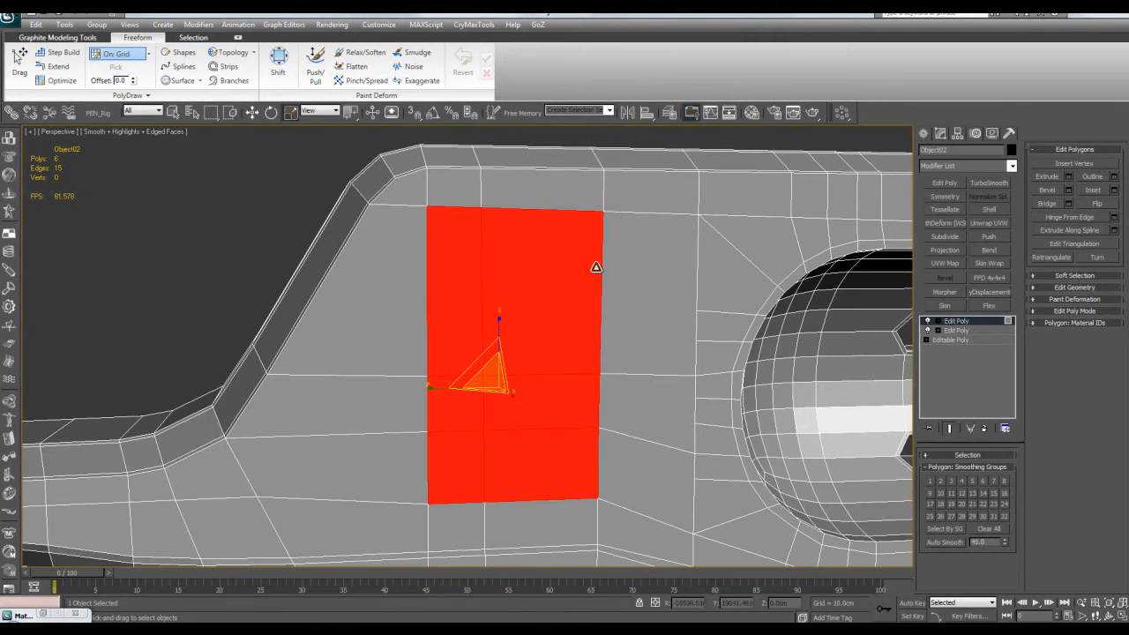
pyautogui.click(1111, 178)
pyautogui.moveTo(806, 271); pyautogui.dragTo(607, 157)
pyautogui.moveTo(598, 306); pyautogui.dragTo(604, 312, button='middle')
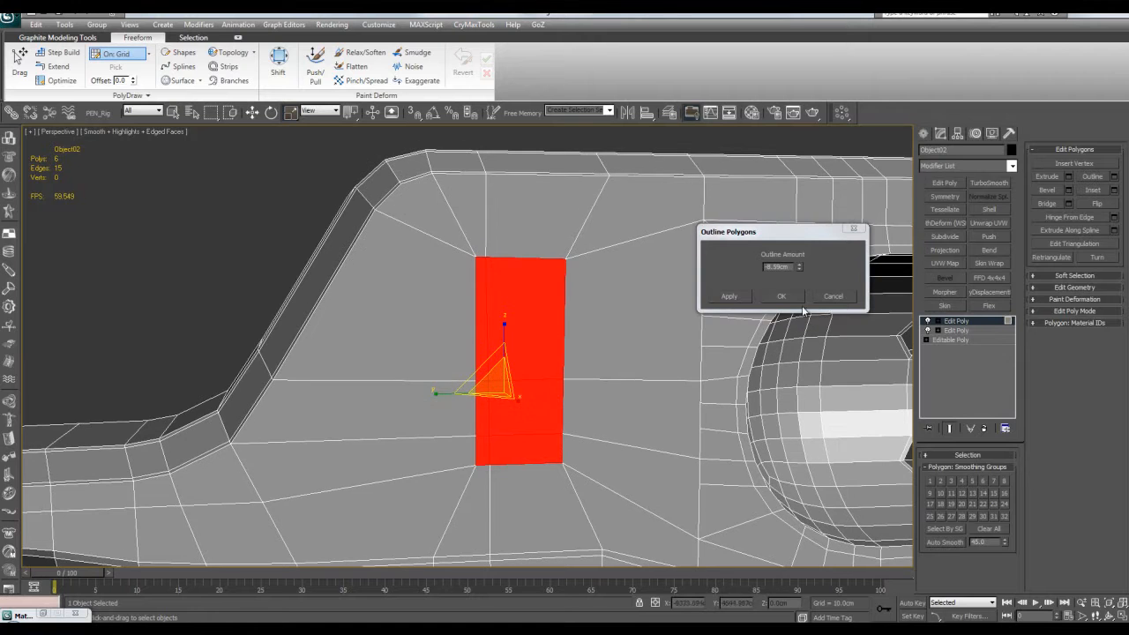
pyautogui.click(833, 297)
# Step: Try moving the column of four vertices at the block's edge sideways, cancel the move and return to polygon level
pyautogui.moveTo(543, 287); pyautogui.dragTo(524, 188, button='middle')
pyautogui.press('1')
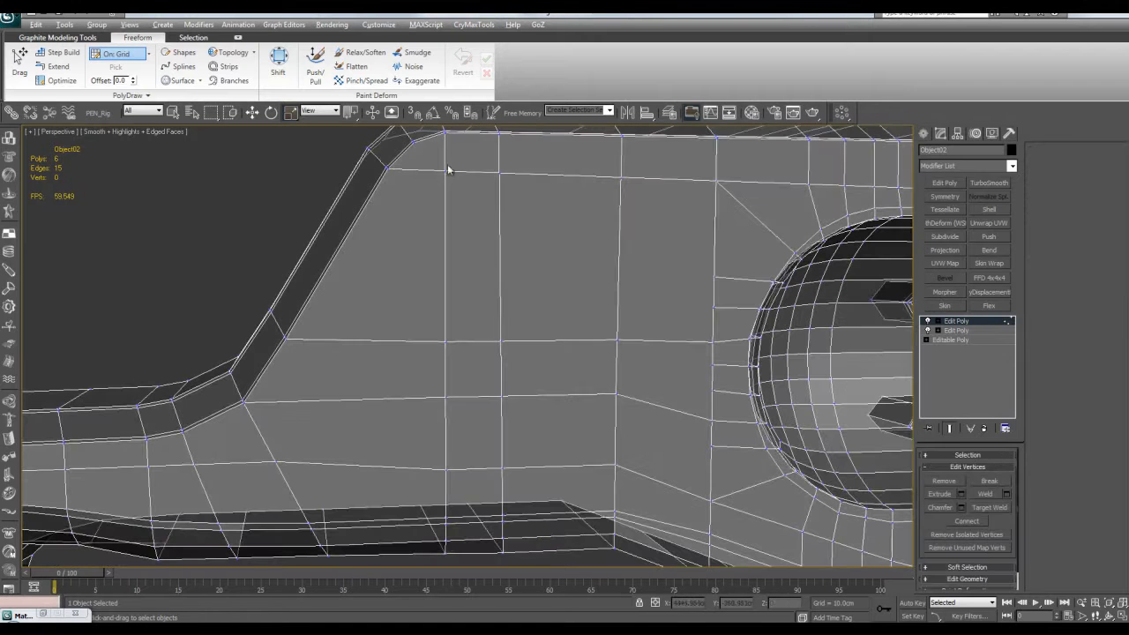
pyautogui.moveTo(459, 483); pyautogui.dragTo(459, 483)
pyautogui.press('w')
pyautogui.moveTo(535, 370)
pyautogui.mouseDown(button='middle')
pyautogui.moveTo(531, 388)
pyautogui.moveTo(526, 378)
pyautogui.mouseUp(button='middle')
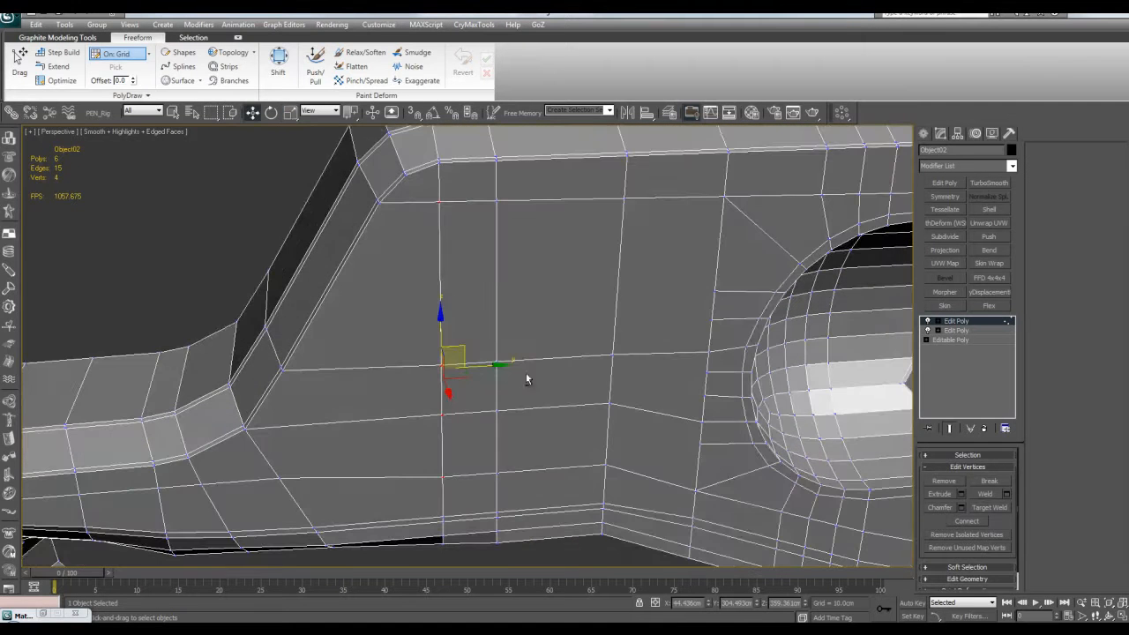
pyautogui.moveTo(485, 366); pyautogui.dragTo(577, 374)
pyautogui.moveTo(593, 374)
pyautogui.mouseDown()
pyautogui.moveTo(517, 388)
pyautogui.moveTo(594, 385)
pyautogui.moveTo(585, 392)
pyautogui.mouseUp()
pyautogui.rightClick(586, 392)
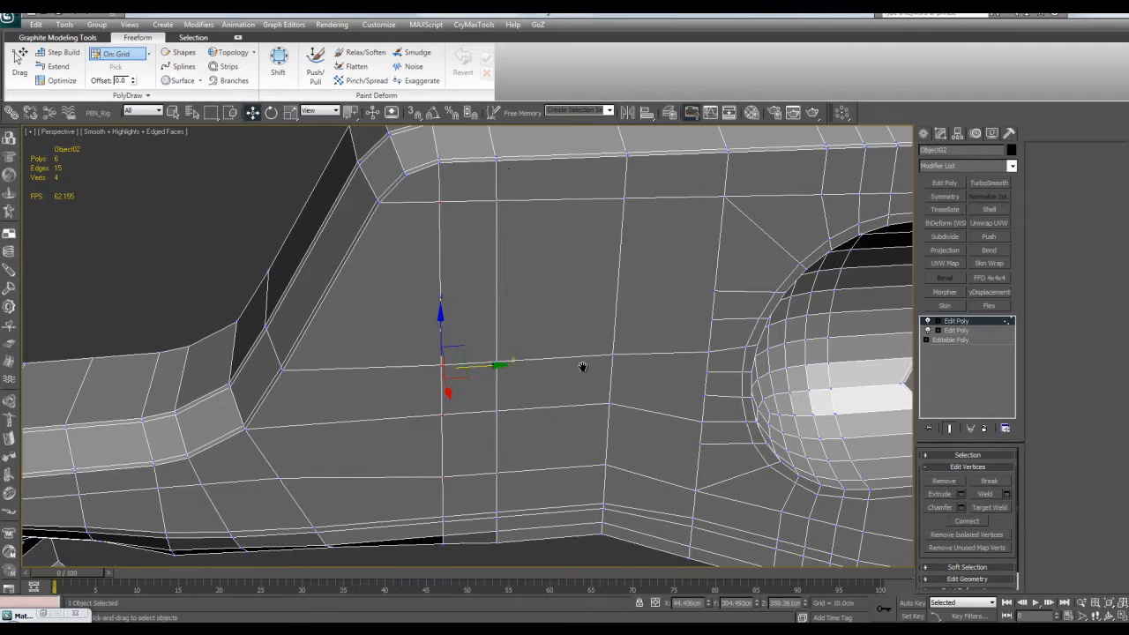
pyautogui.moveTo(585, 390); pyautogui.dragTo(579, 391, button='middle')
pyautogui.press('4')
pyautogui.press('q')
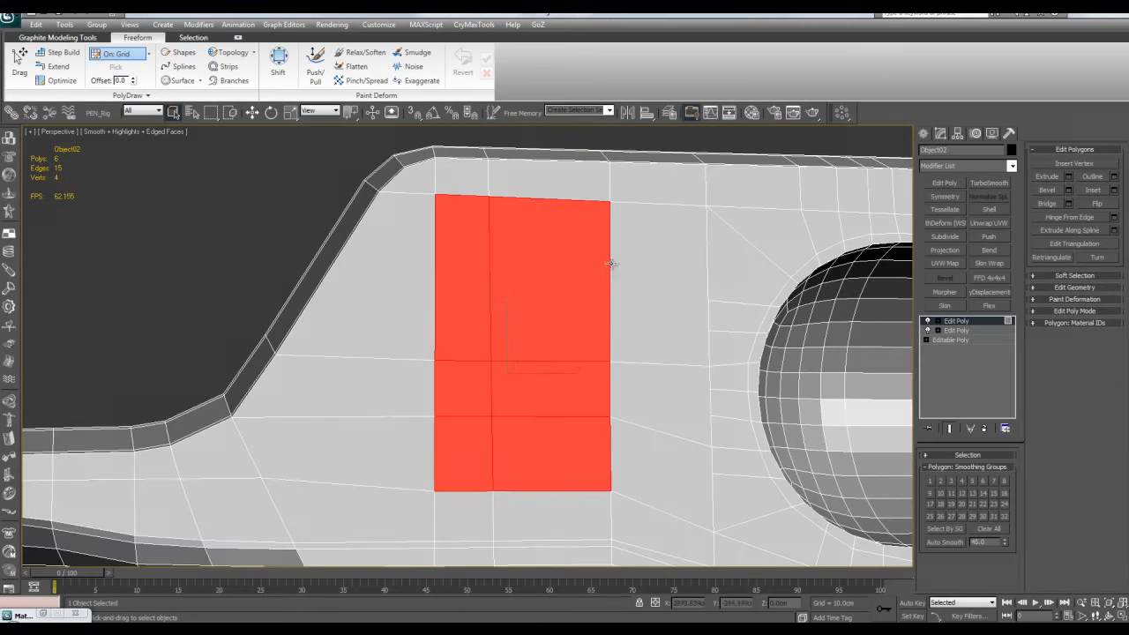
# Step: Try scaling the selected block of polygons, then cancel the scaling and return to plain selection
pyautogui.press('r')
pyautogui.moveTo(510, 351); pyautogui.dragTo(530, 407)
pyautogui.rightClick(530, 407)
pyautogui.keyDown('alt'); pyautogui.moveTo(553, 403); pyautogui.dragTo(555, 367, button='middle'); pyautogui.keyUp('alt')
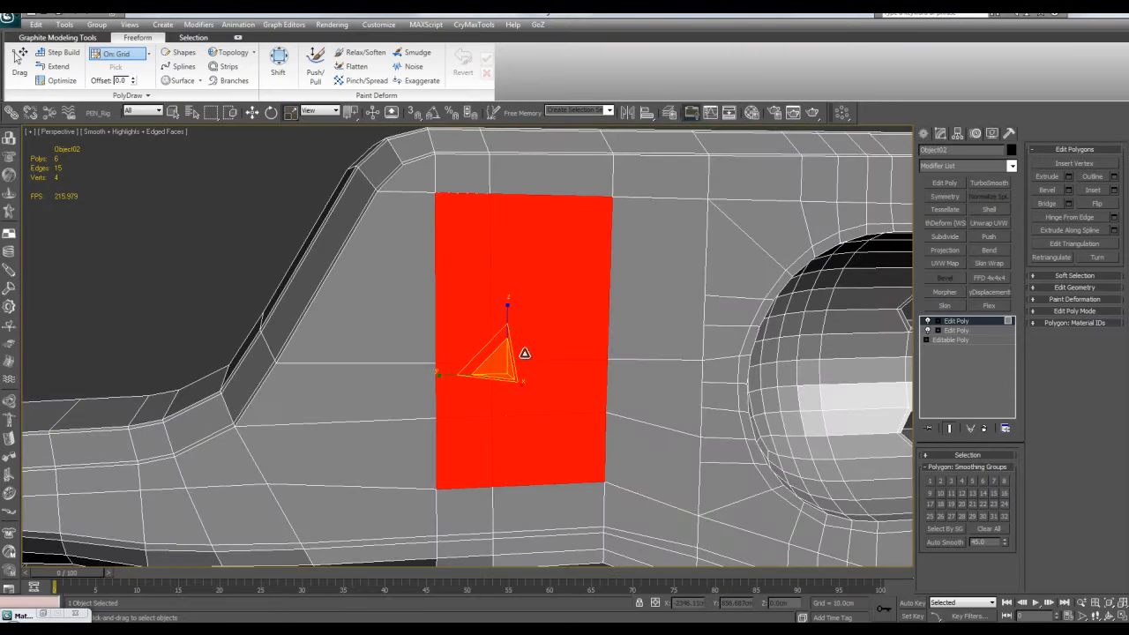
pyautogui.moveTo(664, 315); pyautogui.dragTo(665, 323, button='middle')
pyautogui.press('q')
pyautogui.press('z')
pyautogui.keyDown('alt'); pyautogui.moveTo(617, 358); pyautogui.dragTo(645, 341, button='middle'); pyautogui.keyUp('alt')
pyautogui.scroll(-3, 645, 342)
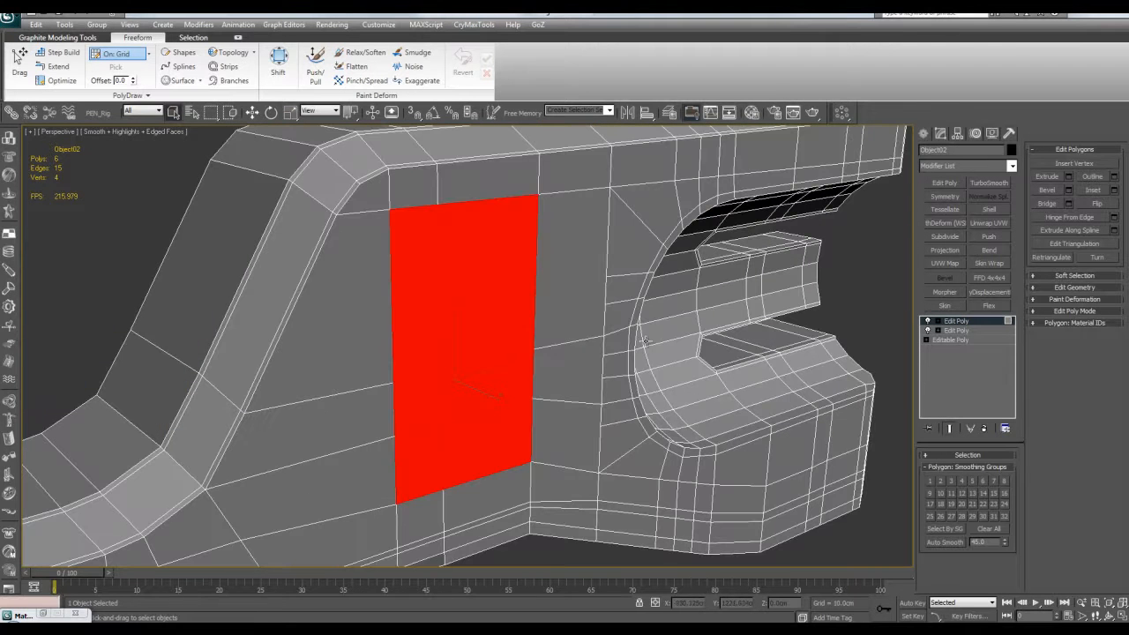
# Step: Try beveling the selected polygons freehand into a narrow, tapered recess, then cancel the bevel and leave the Bevel tool
pyautogui.hotkey('ctrl', 'shift', 'b')
pyautogui.moveTo(493, 272); pyautogui.dragTo(495, 292)
pyautogui.press('q')
pyautogui.keyDown('alt'); pyautogui.moveTo(496, 315); pyautogui.dragTo(498, 343, button='middle'); pyautogui.keyUp('alt')
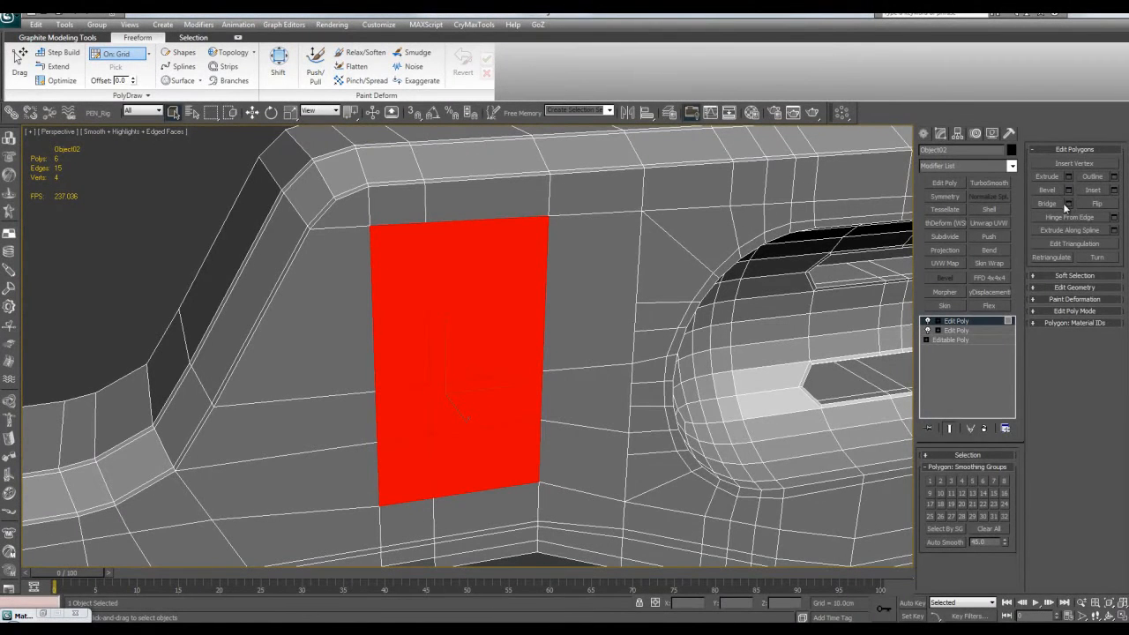
pyautogui.keyDown('alt'); pyautogui.moveTo(574, 247); pyautogui.dragTo(561, 291, button='middle'); pyautogui.keyUp('alt')
pyautogui.moveTo(518, 272); pyautogui.dragTo(508, 370)
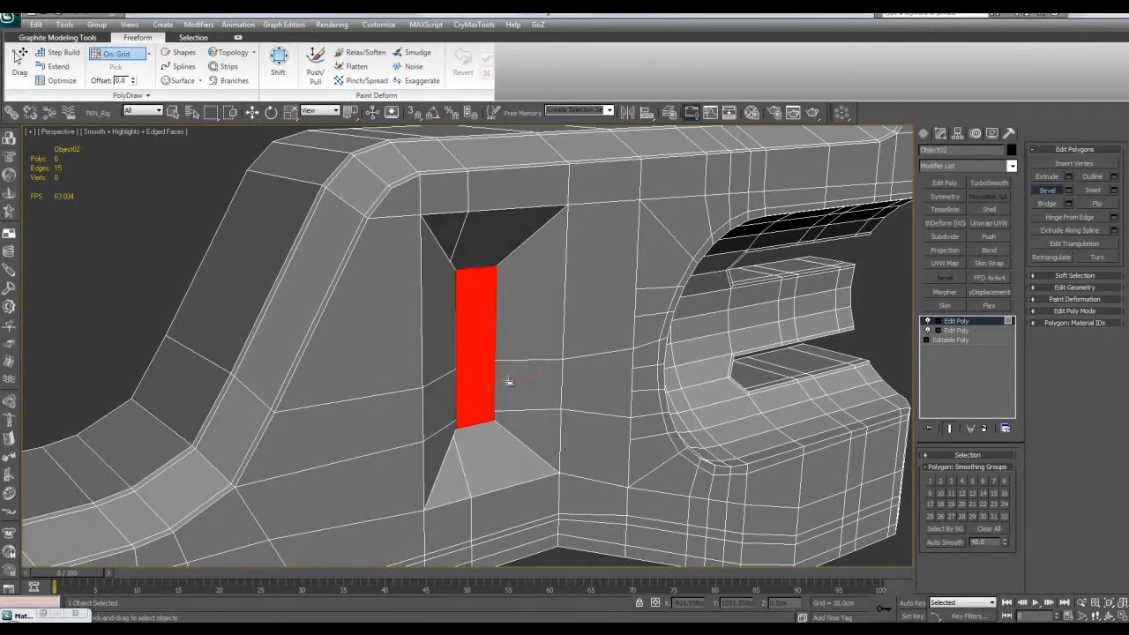
pyautogui.rightClick(507, 341)
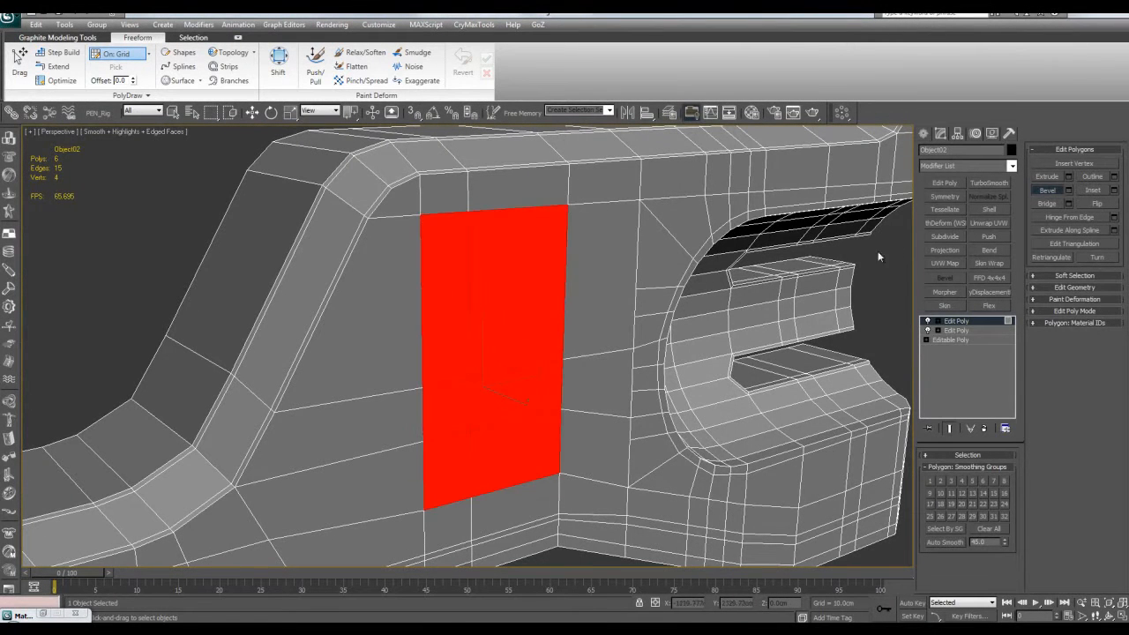
pyautogui.rightClick(709, 238)
# Step: Leave polygon level on the gun model and select the separate flat plane, framing it in the view
pyautogui.scroll(-4, 709, 238)
pyautogui.keyDown('alt'); pyautogui.moveTo(709, 238); pyautogui.dragTo(644, 180, button='middle'); pyautogui.keyUp('alt')
pyautogui.press('4')
pyautogui.scroll(-4, 579, 305)
pyautogui.click(424, 415)
pyautogui.press('z')
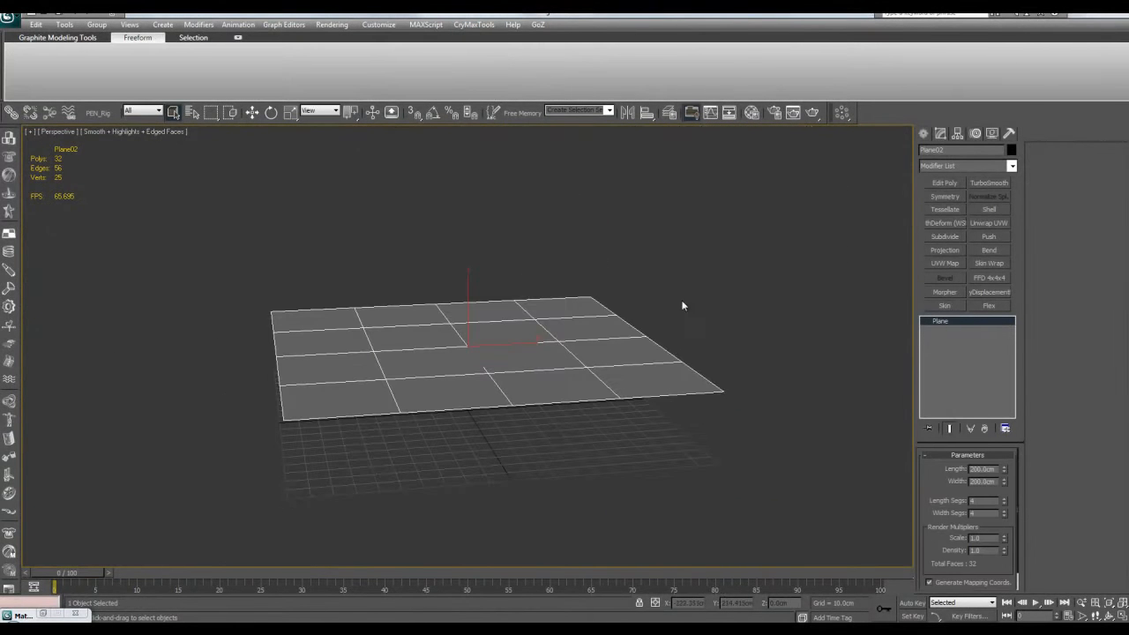
# Step: Add an Edit Poly modifier to the plane and enter polygon level with no polygons selected
pyautogui.click(943, 183)
pyautogui.press('4')
pyautogui.scroll(2, 746, 245)
pyautogui.hotkey('ctrl', 'a')
pyautogui.keyDown('alt'); pyautogui.moveTo(817, 223); pyautogui.dragTo(541, 326, button='middle'); pyautogui.keyUp('alt')
pyautogui.click(687, 307)
pyautogui.moveTo(611, 334); pyautogui.dragTo(615, 330, button='middle')
pyautogui.keyDown('alt'); pyautogui.moveTo(514, 408); pyautogui.dragTo(559, 394, button='middle'); pyautogui.keyUp('alt')
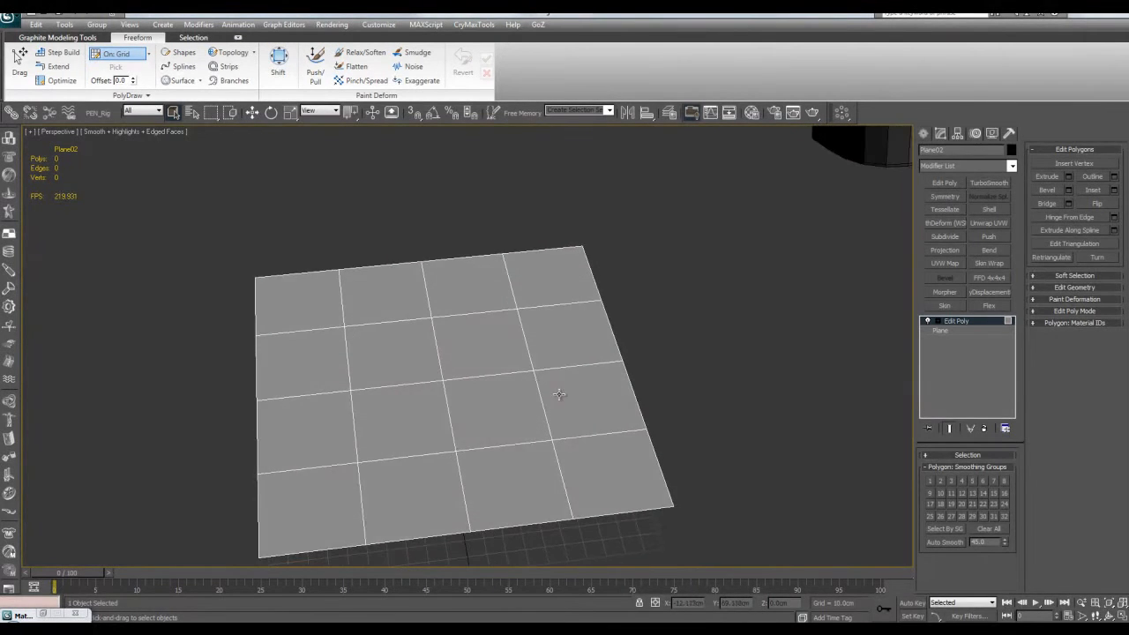
# Step: Try beveling all the plane's polygons by Local Normal with about 16.4 cm height and -12.72 cm outline amount
pyautogui.hotkey('ctrl', 'a')
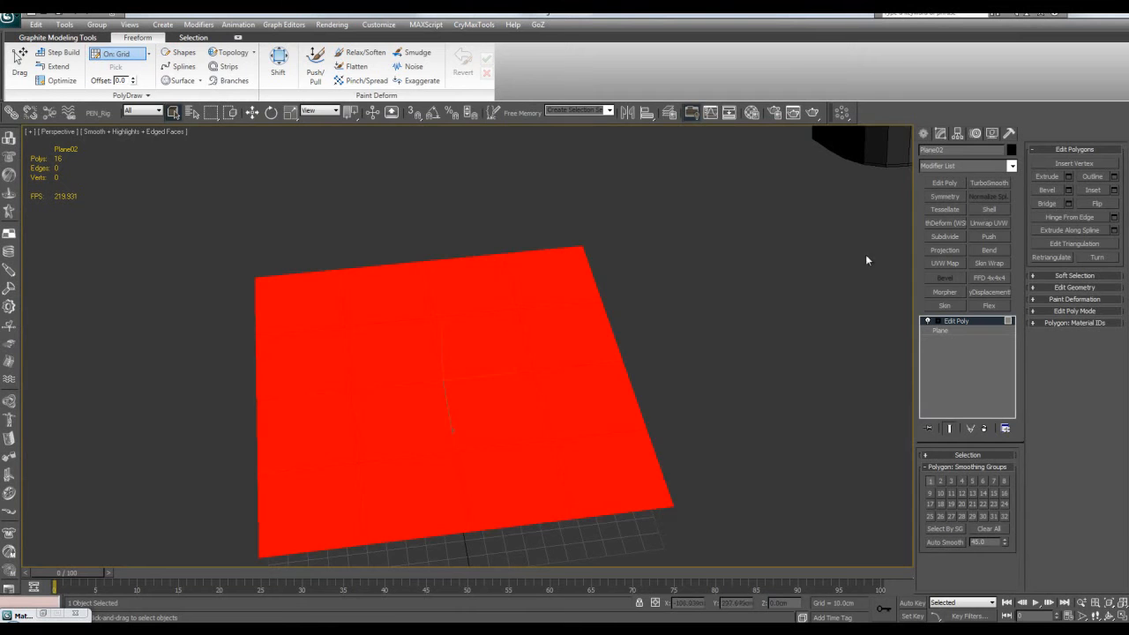
pyautogui.click(1068, 189)
pyautogui.keyDown('alt'); pyautogui.moveTo(609, 333); pyautogui.dragTo(593, 311, button='middle'); pyautogui.keyUp('alt')
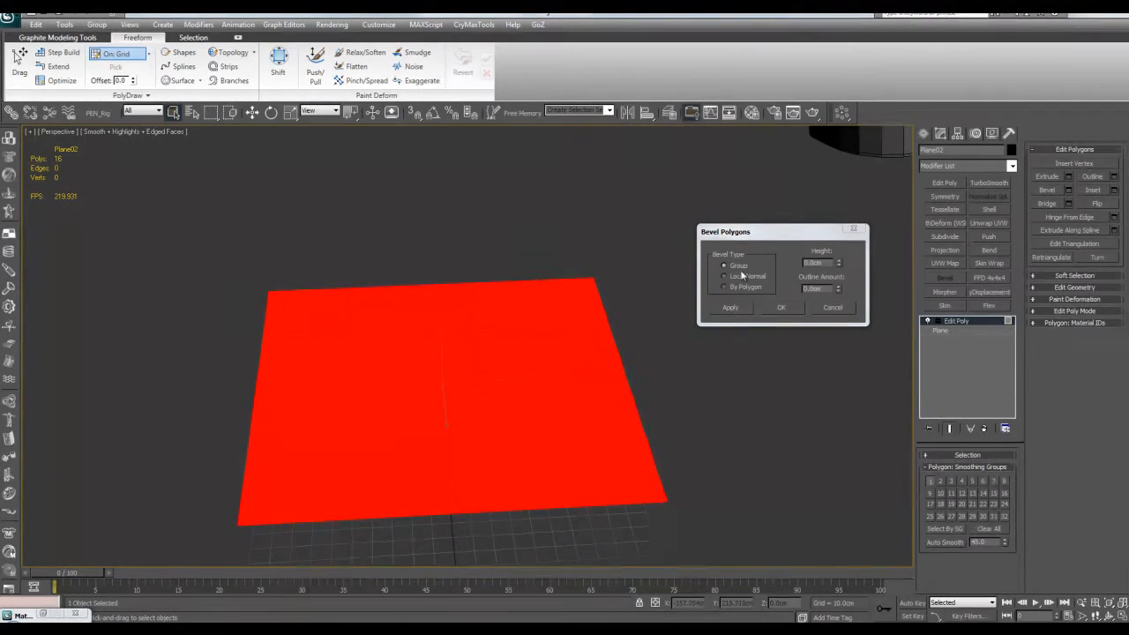
pyautogui.click(739, 277)
pyautogui.keyDown('alt'); pyautogui.moveTo(562, 282); pyautogui.dragTo(705, 292, button='middle'); pyautogui.keyUp('alt')
pyautogui.moveTo(839, 263); pyautogui.dragTo(776, 17)
pyautogui.moveTo(839, 285); pyautogui.dragTo(829, 366)
pyautogui.keyDown('alt'); pyautogui.moveTo(788, 385); pyautogui.dragTo(648, 383, button='middle'); pyautogui.keyUp('alt')
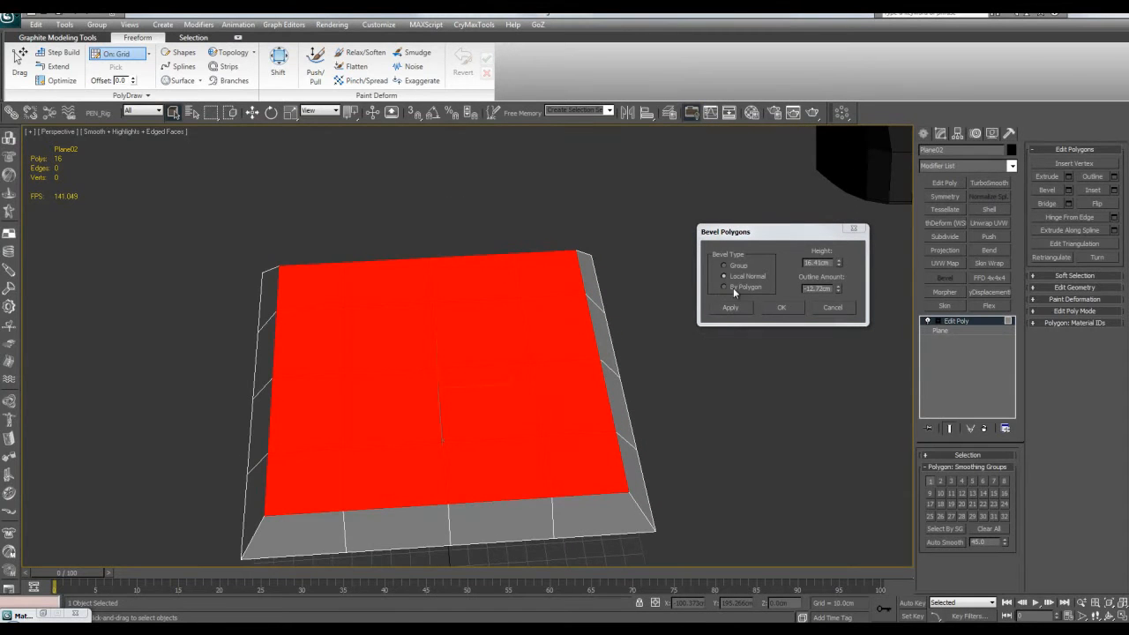
# Step: Switch the bevel type to By Polygon, lower the height to about 12.8 cm, inspect the shape and cancel the bevel
pyautogui.click(733, 286)
pyautogui.keyDown('alt'); pyautogui.moveTo(565, 458); pyautogui.dragTo(554, 282, button='middle'); pyautogui.keyUp('alt')
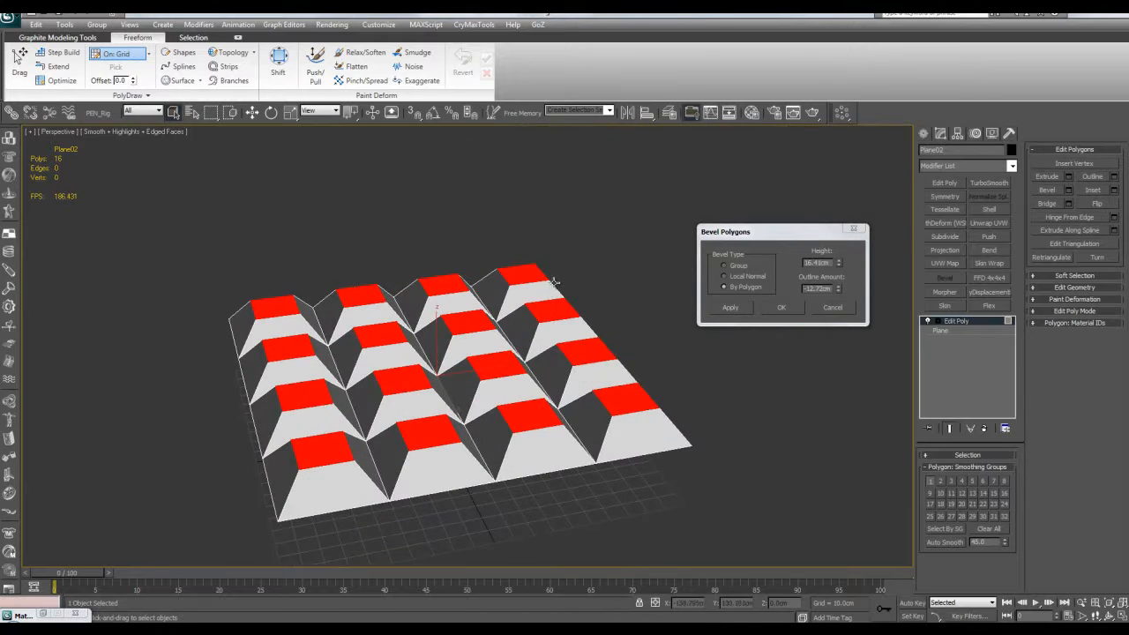
pyautogui.moveTo(516, 331); pyautogui.dragTo(528, 315, button='middle')
pyautogui.moveTo(837, 264)
pyautogui.mouseDown()
pyautogui.moveTo(837, 318)
pyautogui.moveTo(839, 245)
pyautogui.moveTo(837, 318)
pyautogui.moveTo(826, 262)
pyautogui.moveTo(824, 310)
pyautogui.moveTo(831, 275)
pyautogui.mouseUp()
pyautogui.keyDown('alt'); pyautogui.moveTo(564, 320); pyautogui.dragTo(546, 365, button='middle'); pyautogui.keyUp('alt')
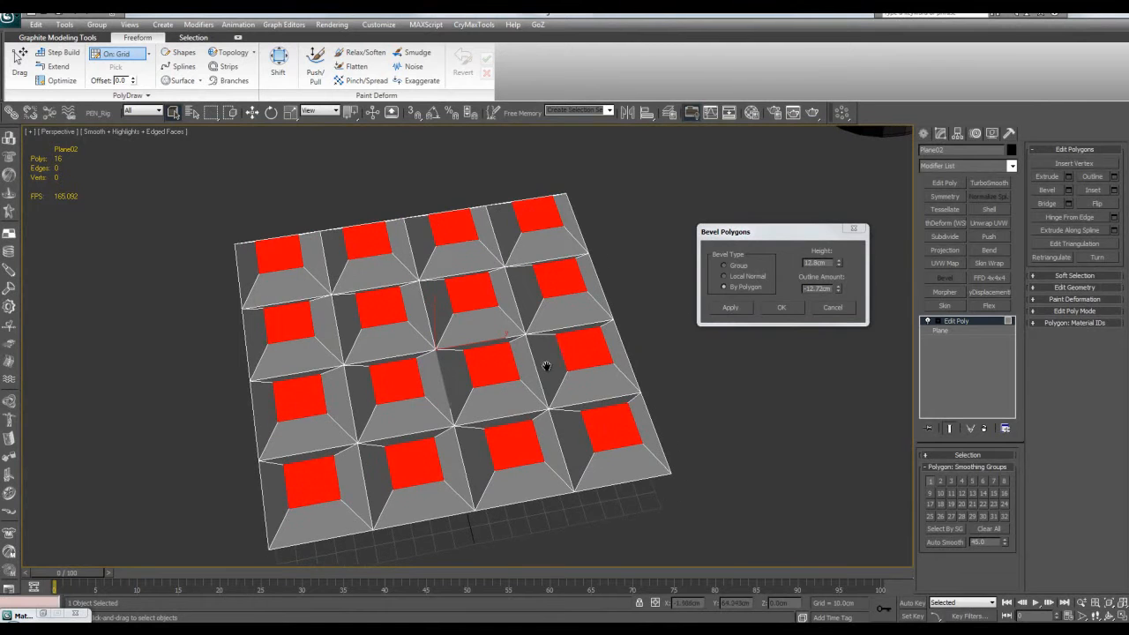
pyautogui.click(829, 306)
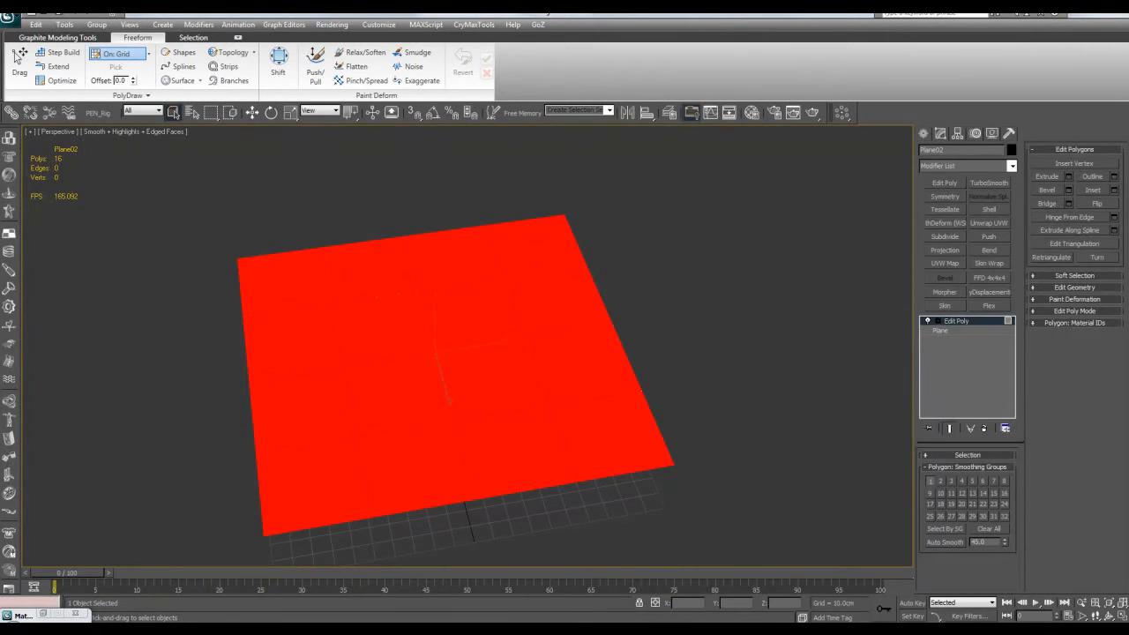
# Step: Select all the plane's polygons and inset them as a group by about 11.25 cm
pyautogui.keyDown('alt'); pyautogui.moveTo(673, 298); pyautogui.dragTo(731, 388, button='middle'); pyautogui.keyUp('alt')
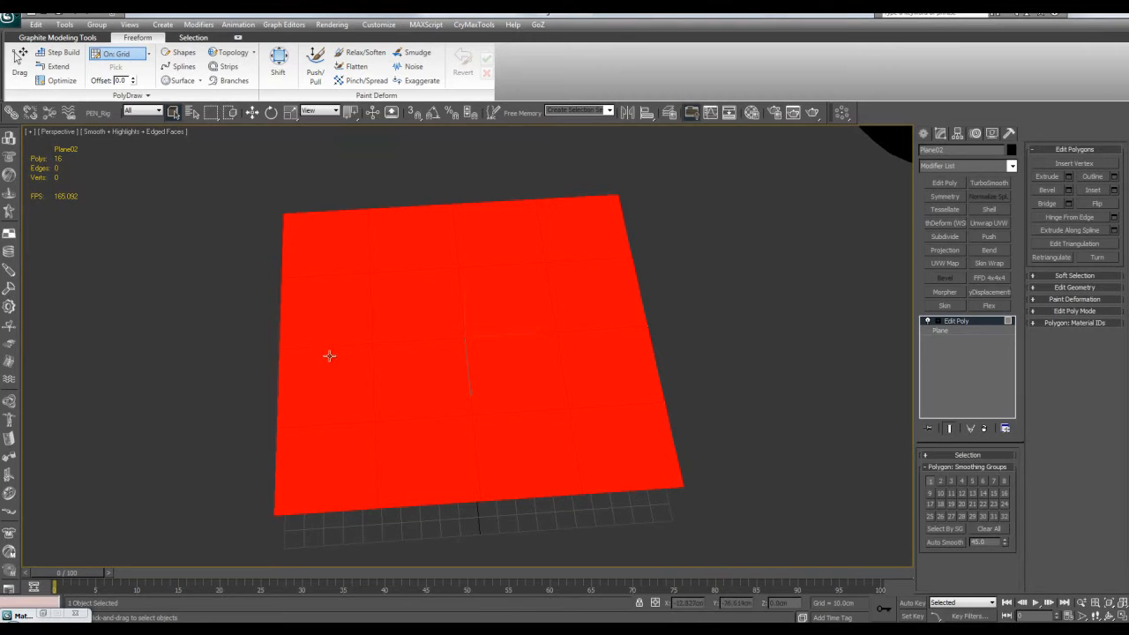
pyautogui.keyDown('alt'); pyautogui.moveTo(665, 333); pyautogui.dragTo(711, 261, button='middle'); pyautogui.keyUp('alt')
pyautogui.click(710, 261)
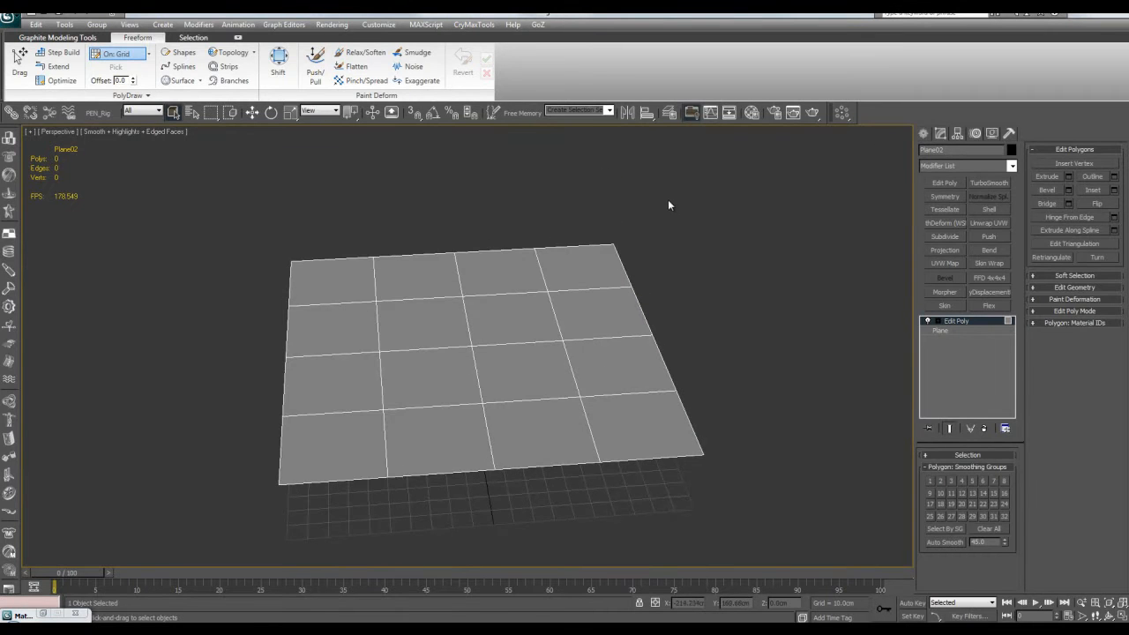
pyautogui.hotkey('ctrl', 'a')
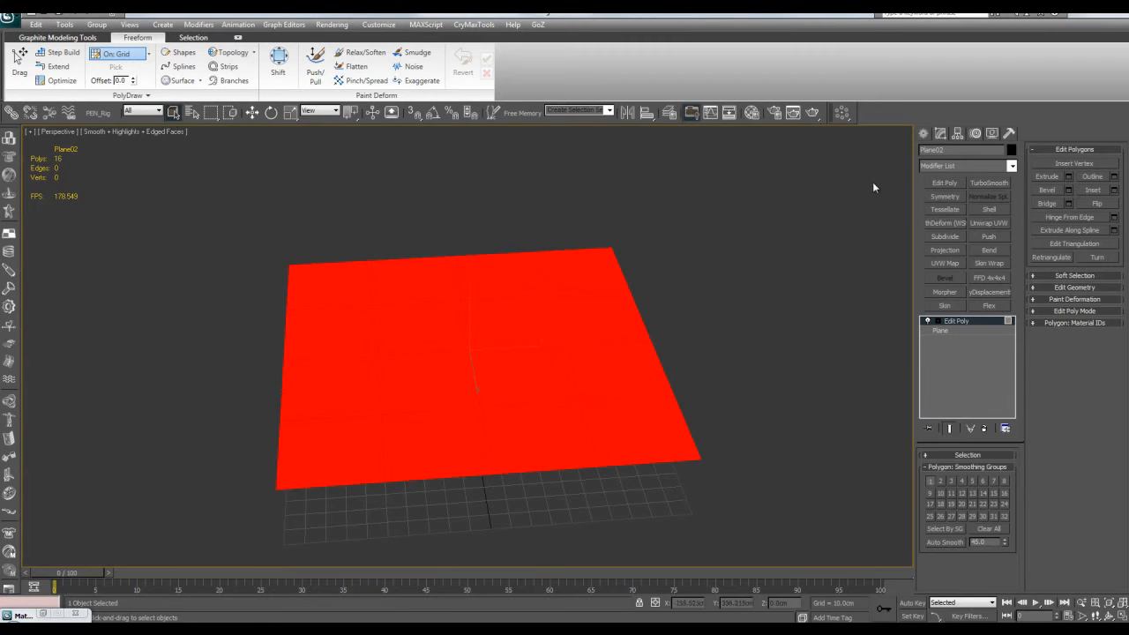
pyautogui.click(1114, 190)
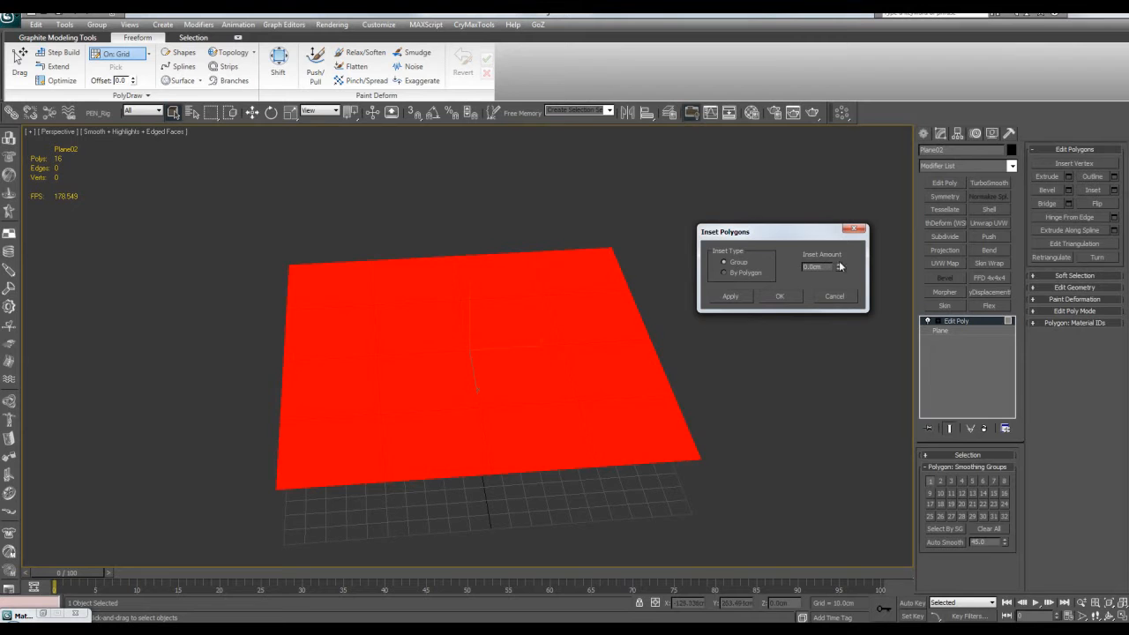
pyautogui.moveTo(842, 268); pyautogui.dragTo(820, 389)
pyautogui.rightClick(820, 389)
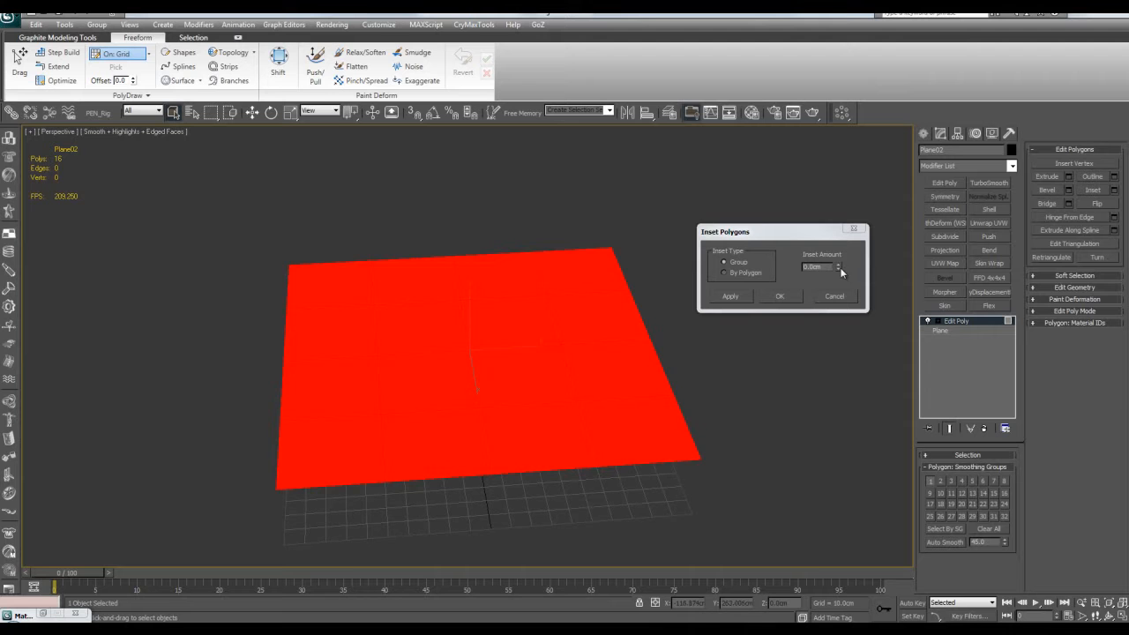
pyautogui.moveTo(837, 267); pyautogui.dragTo(768, 269)
pyautogui.click(779, 296)
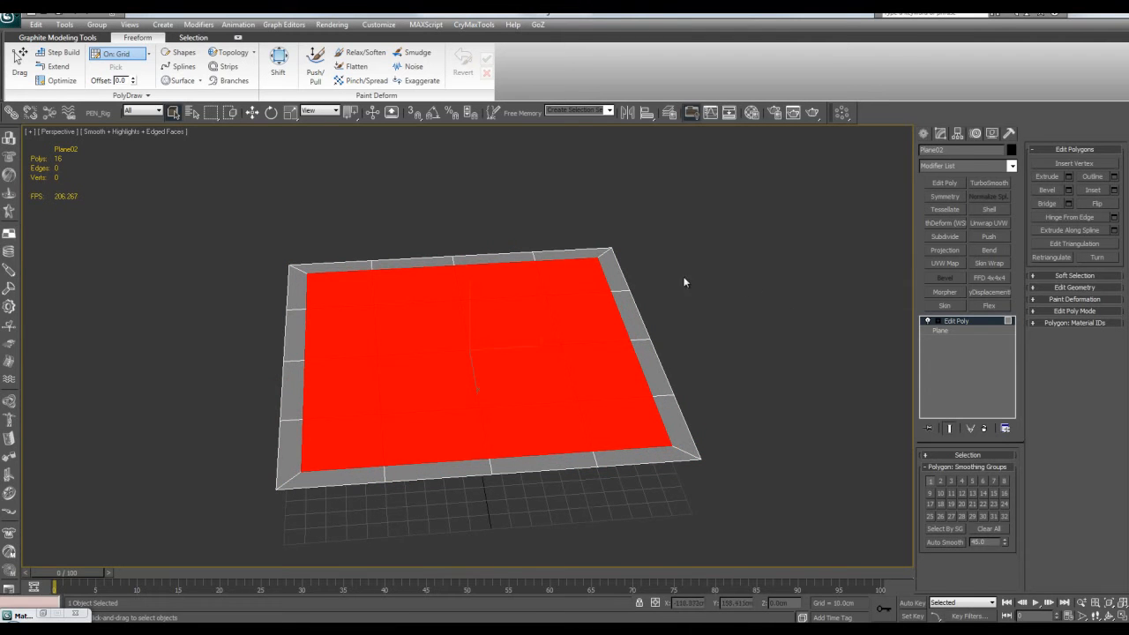
# Step: Try scaling the inset polygons, then return to plain selection
pyautogui.press('r')
pyautogui.moveTo(466, 349); pyautogui.dragTo(493, 413)
pyautogui.press('q')
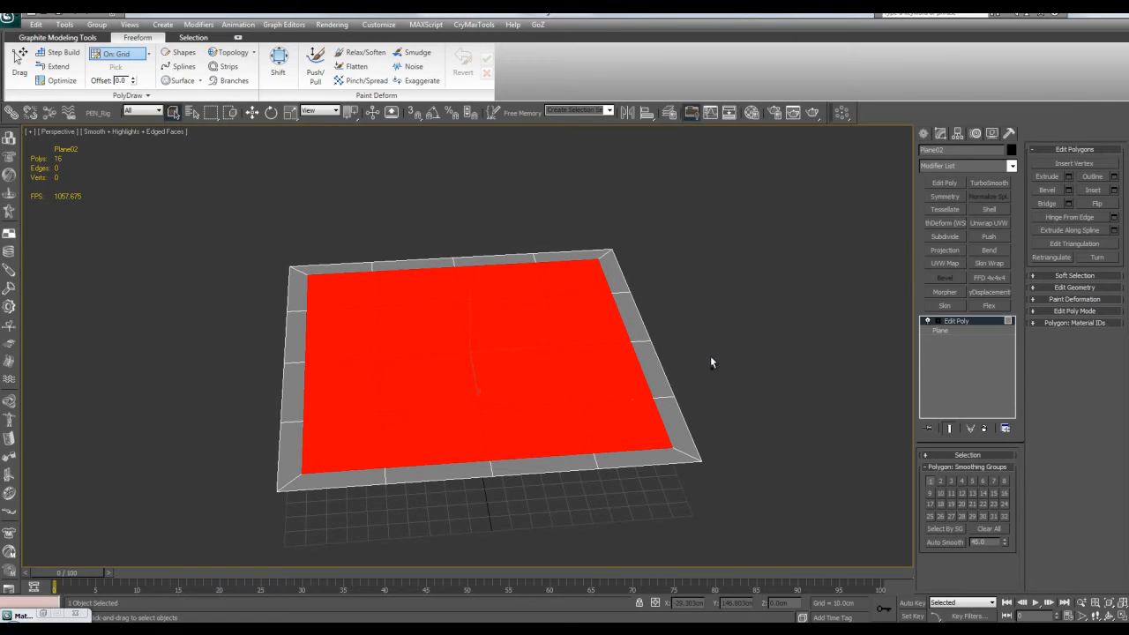
# Step: Inset the selected polygons again with the By Polygon type, using an amount smaller than 11.25 cm
pyautogui.click(1114, 190)
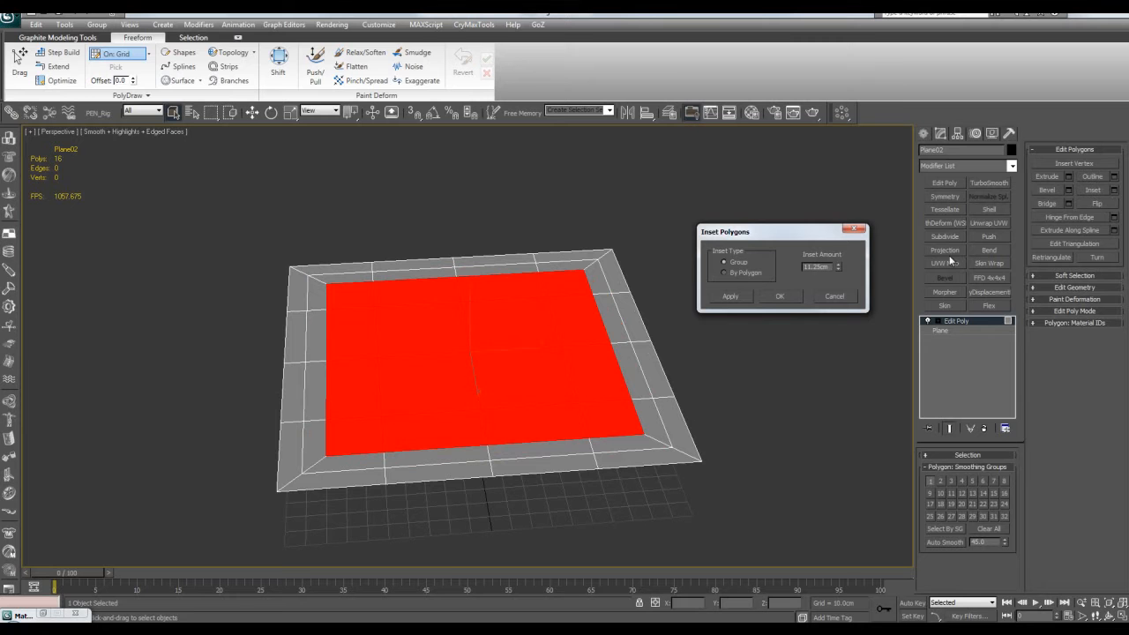
pyautogui.click(735, 272)
pyautogui.keyDown('alt'); pyautogui.moveTo(668, 271); pyautogui.dragTo(572, 305, button='middle'); pyautogui.keyUp('alt')
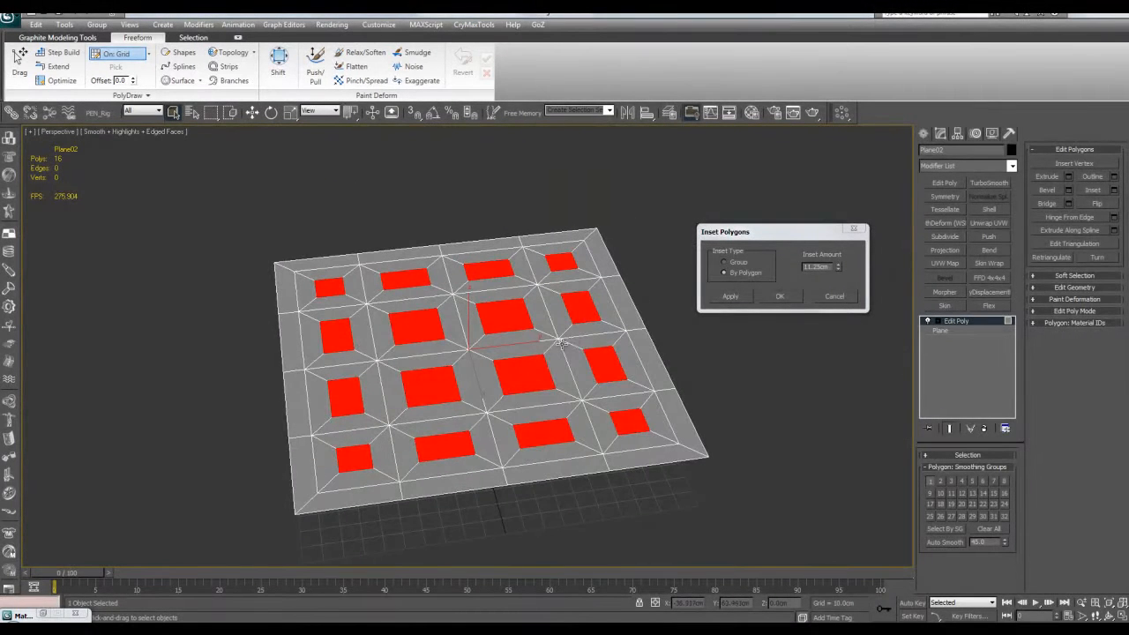
pyautogui.moveTo(839, 270); pyautogui.dragTo(824, 304)
pyautogui.click(780, 295)
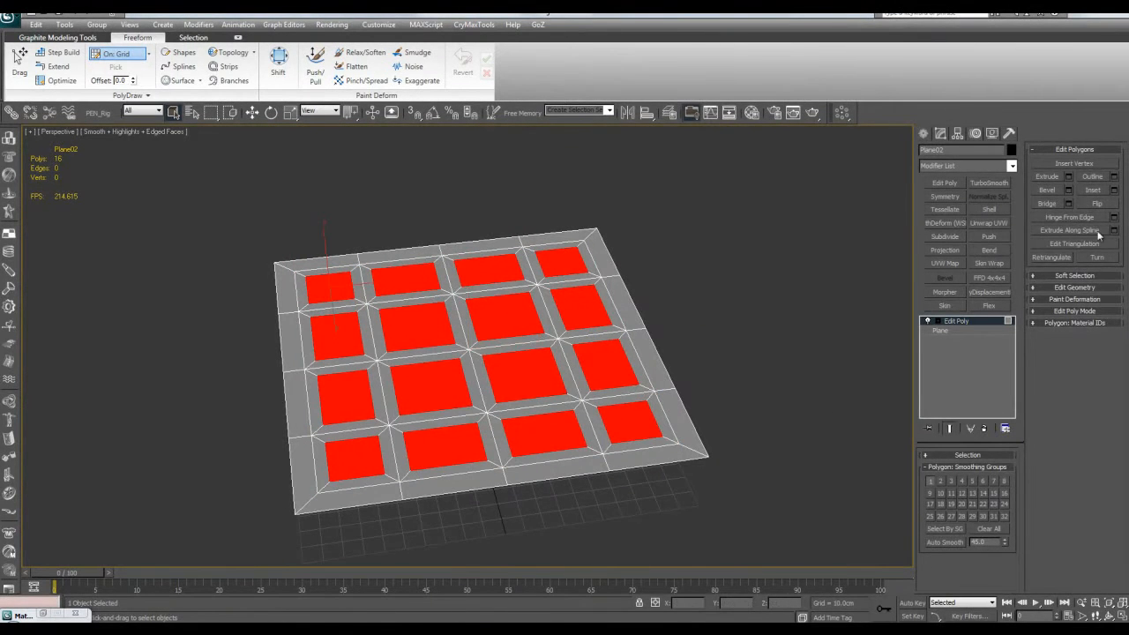
# Step: Try a By Polygon bevel of 4.01 cm height and -3.41 cm outline on the inset panels, then cancel it and leave polygon level
pyautogui.click(1067, 190)
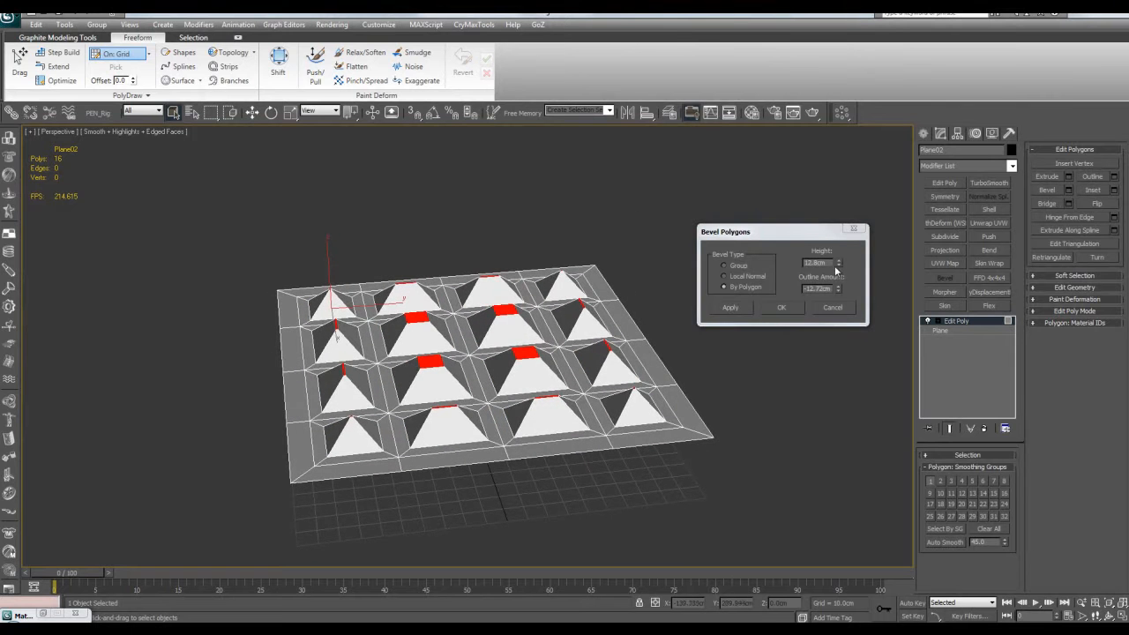
pyautogui.rightClick(839, 262)
pyautogui.rightClick(838, 288)
pyautogui.moveTo(839, 263); pyautogui.dragTo(853, 30)
pyautogui.moveTo(838, 289); pyautogui.dragTo(860, 458)
pyautogui.keyDown('alt'); pyautogui.moveTo(787, 436); pyautogui.dragTo(776, 328, button='middle'); pyautogui.keyUp('alt')
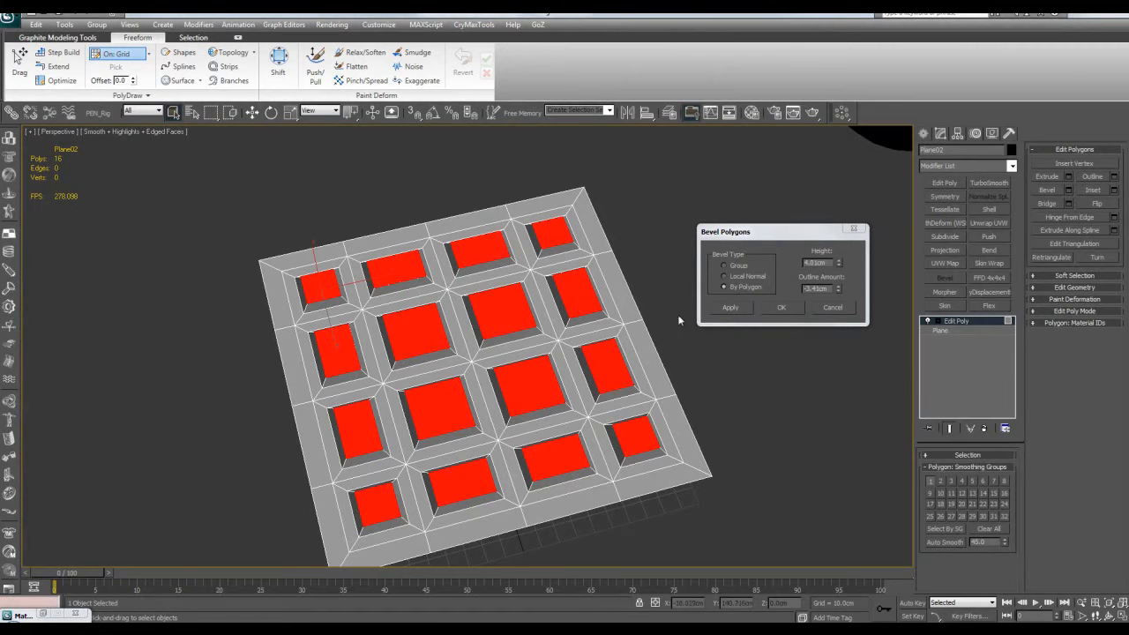
pyautogui.keyDown('alt'); pyautogui.moveTo(593, 309); pyautogui.dragTo(551, 323, button='middle'); pyautogui.keyUp('alt')
pyautogui.click(737, 284)
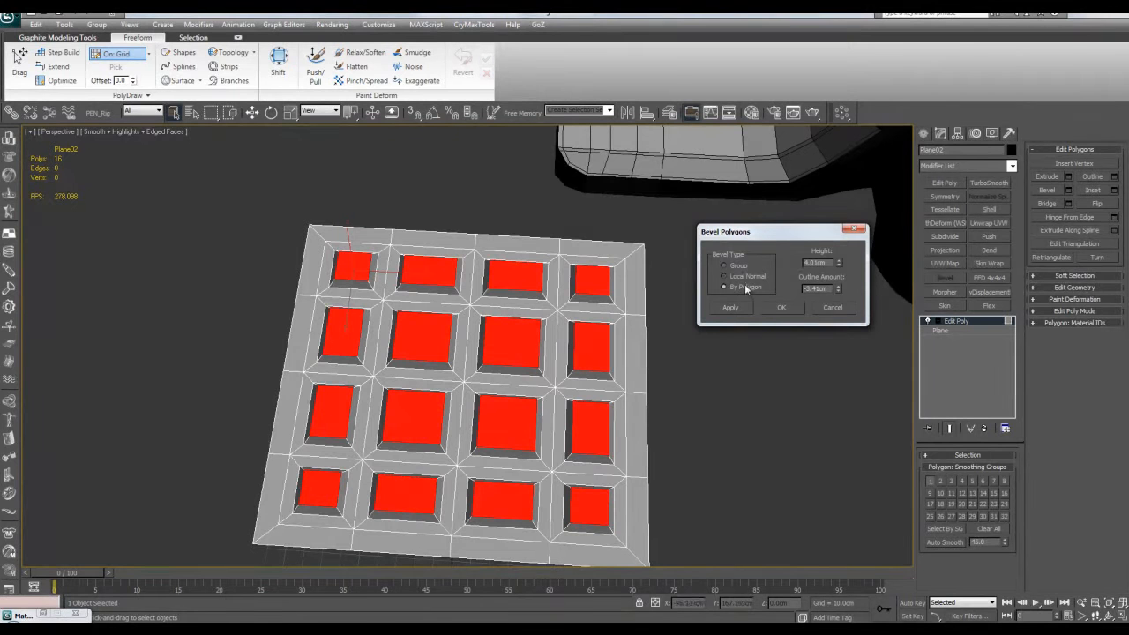
pyautogui.keyDown('alt'); pyautogui.moveTo(685, 297); pyautogui.dragTo(582, 292, button='middle'); pyautogui.keyUp('alt')
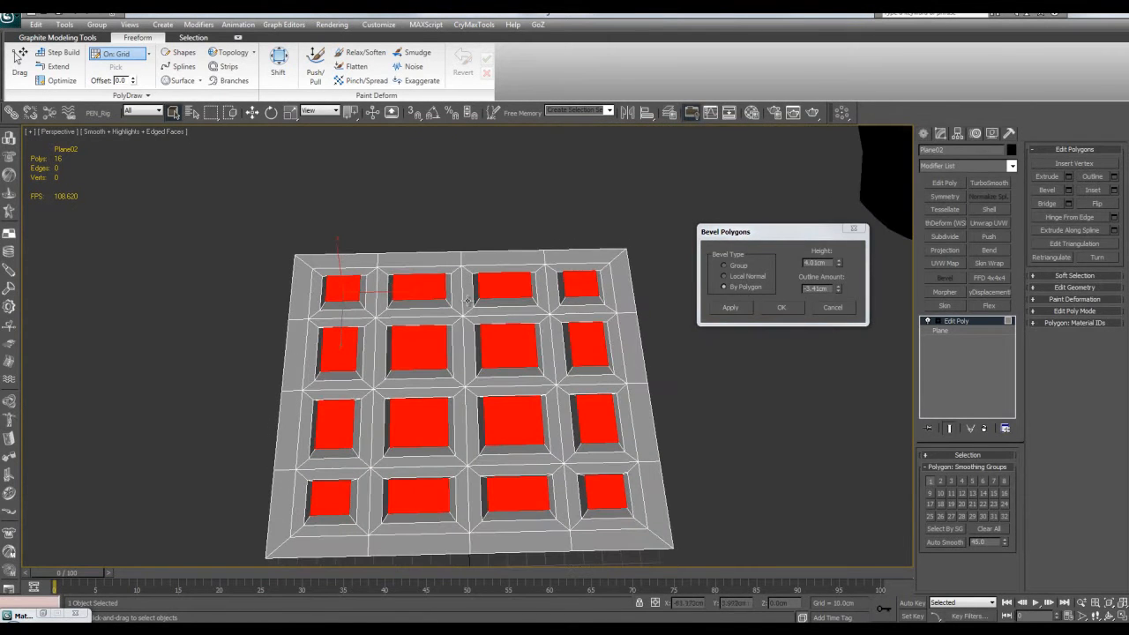
pyautogui.click(828, 308)
pyautogui.keyDown('alt'); pyautogui.moveTo(821, 307); pyautogui.dragTo(806, 319, button='middle'); pyautogui.keyUp('alt')
pyautogui.press('4')
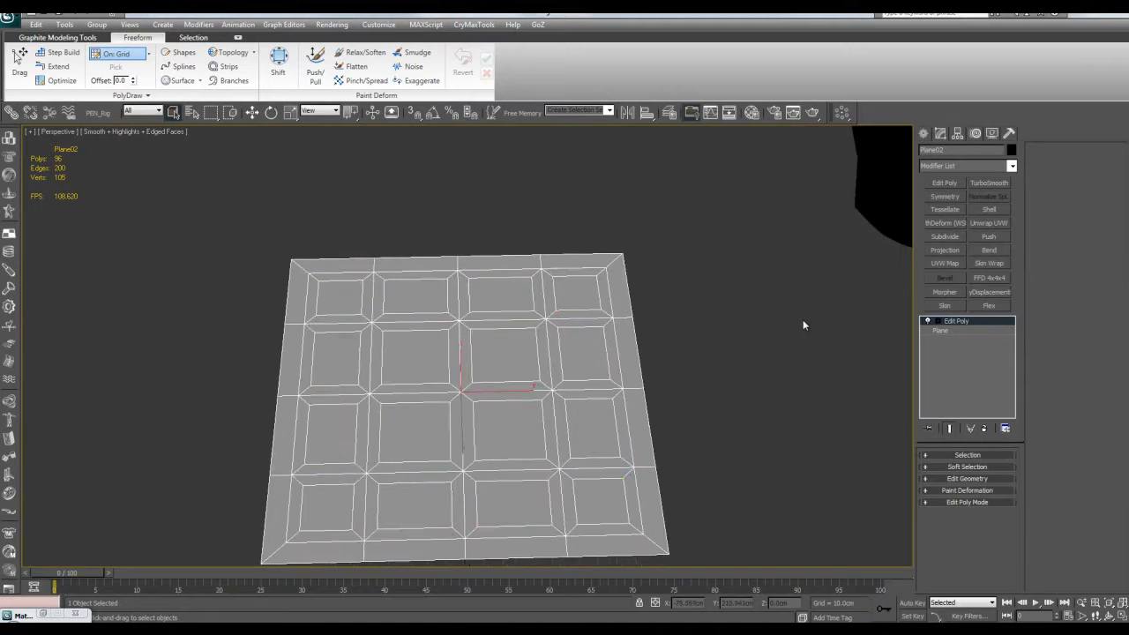
# Step: Select the gun model and enter polygon level in its upper Edit Poly modifier with no polygons selected
pyautogui.scroll(-5, 793, 339)
pyautogui.keyDown('alt'); pyautogui.moveTo(785, 356); pyautogui.dragTo(716, 393, button='middle'); pyautogui.keyUp('alt')
pyautogui.click(650, 268)
pyautogui.press('z')
pyautogui.keyDown('alt'); pyautogui.moveTo(650, 270); pyautogui.dragTo(670, 282, button='middle'); pyautogui.keyUp('alt')
pyautogui.click(978, 331)
pyautogui.press('4')
pyautogui.click(850, 283)
pyautogui.moveTo(626, 182); pyautogui.dragTo(624, 224, button='middle')
pyautogui.scroll(3, 565, 270)
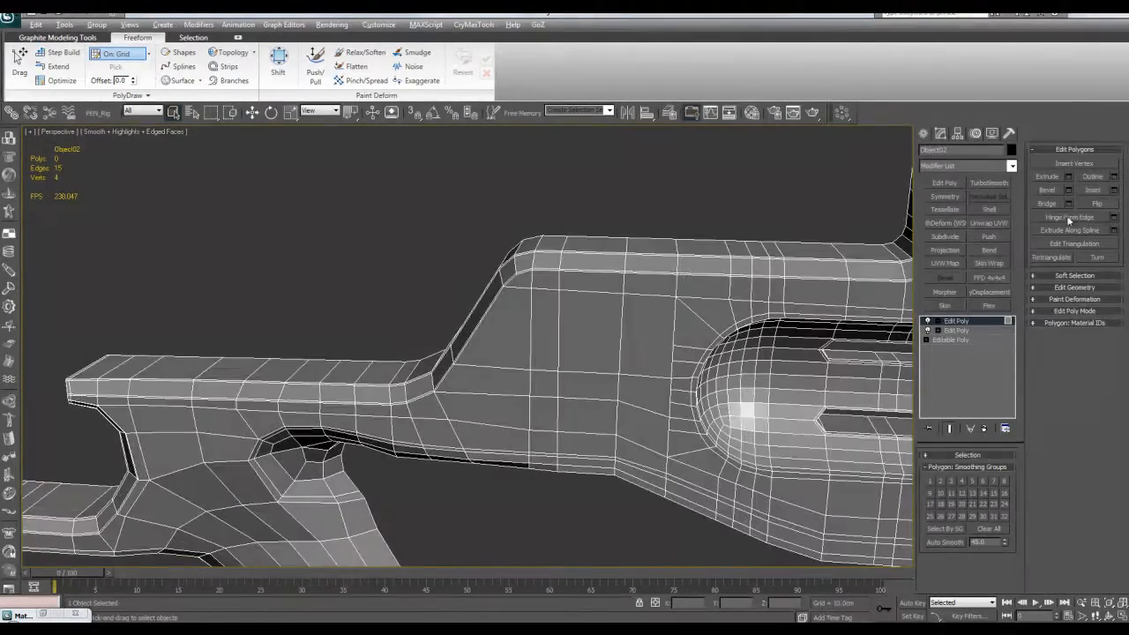
# Step: Select the block of polygons wrapping from the raised body's top over the chamfered edge onto its side
pyautogui.keyDown('alt'); pyautogui.moveTo(621, 271); pyautogui.dragTo(615, 258, button='middle'); pyautogui.keyUp('alt')
pyautogui.moveTo(567, 260); pyautogui.dragTo(605, 310)
pyautogui.keyDown('alt'); pyautogui.moveTo(607, 309); pyautogui.dragTo(577, 461, button='middle'); pyautogui.keyUp('alt')
pyautogui.scroll(2, 569, 296)
pyautogui.scroll(-3, 576, 415)
pyautogui.keyDown('alt'); pyautogui.moveTo(576, 415); pyautogui.dragTo(509, 411, button='middle'); pyautogui.keyUp('alt')
pyautogui.keyDown('alt'); pyautogui.moveTo(509, 360); pyautogui.dragTo(483, 391, button='middle'); pyautogui.keyUp('alt')
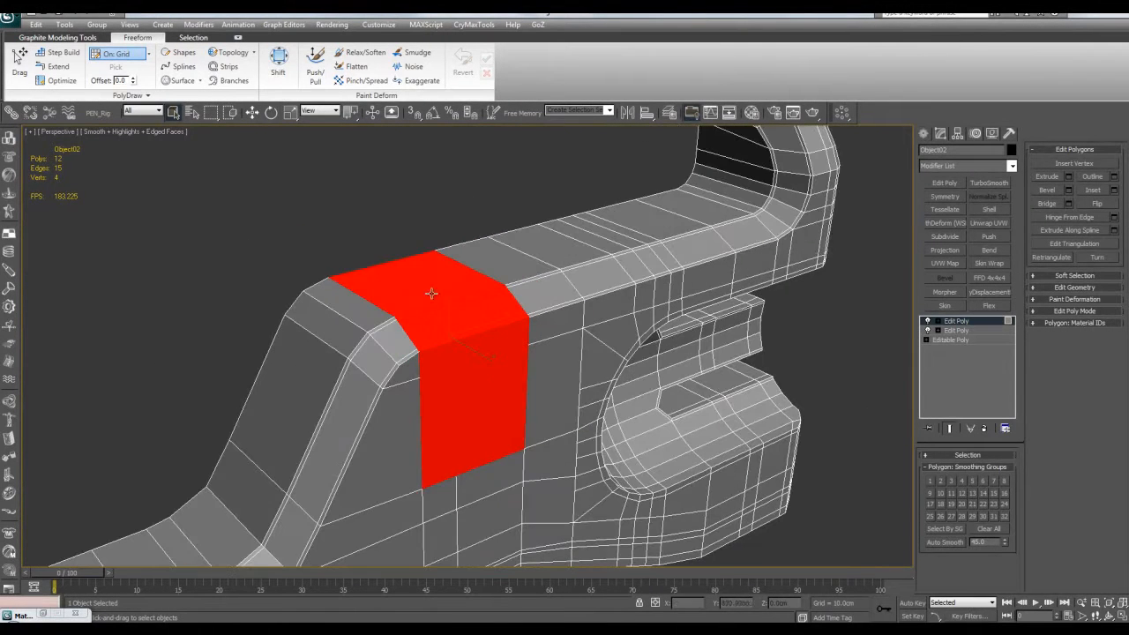
# Step: Try a bevel on the selected block of polygons, then cancel it and leave polygon level
pyautogui.click(1068, 190)
pyautogui.keyDown('alt'); pyautogui.moveTo(517, 331); pyautogui.dragTo(679, 311, button='middle'); pyautogui.keyUp('alt')
pyautogui.click(832, 308)
pyautogui.keyDown('alt'); pyautogui.moveTo(827, 314); pyautogui.dragTo(754, 352, button='middle'); pyautogui.keyUp('alt')
pyautogui.scroll(-4, 750, 354)
pyautogui.press('4')
# Step: Return to polygon level and examine individual polygons around the raised body's top and side, then clear the selection
pyautogui.moveTo(562, 421)
pyautogui.mouseDown(button='middle')
pyautogui.moveTo(583, 386)
pyautogui.moveTo(585, 429)
pyautogui.moveTo(604, 382)
pyautogui.moveTo(552, 425)
pyautogui.mouseUp(button='middle')
pyautogui.scroll(3, 584, 423)
pyautogui.scroll(2, 603, 388)
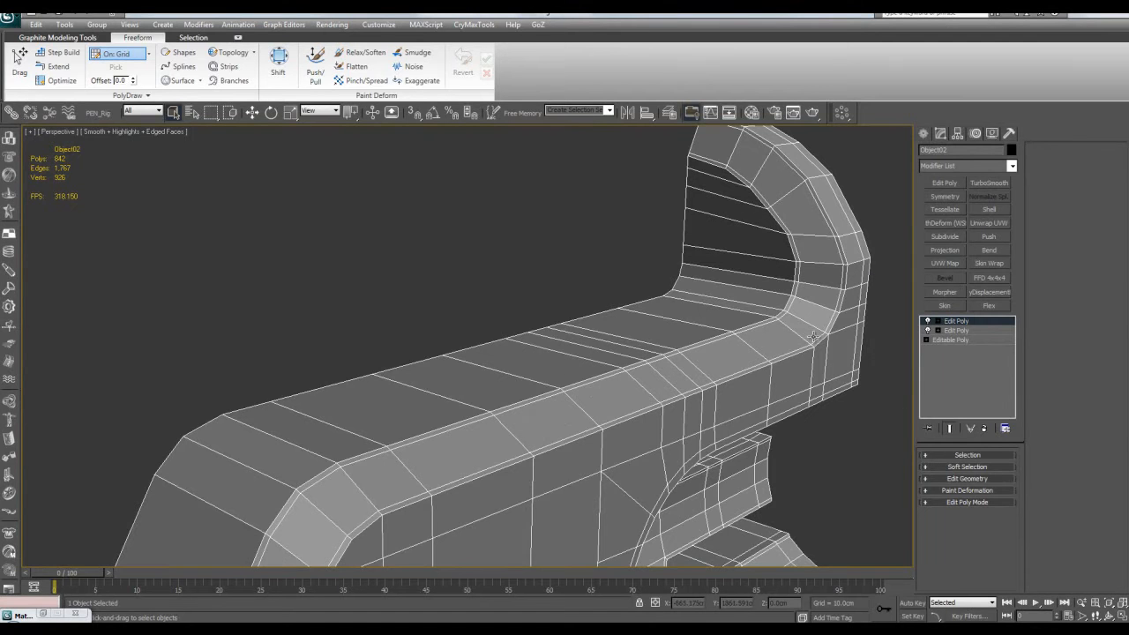
pyautogui.keyDown('alt'); pyautogui.moveTo(695, 344); pyautogui.dragTo(668, 386, button='middle'); pyautogui.keyUp('alt')
pyautogui.press('4')
pyautogui.keyDown('alt'); pyautogui.moveTo(605, 438); pyautogui.dragTo(546, 350, button='middle'); pyautogui.keyUp('alt')
pyautogui.click(454, 464)
pyautogui.click(377, 520)
pyautogui.moveTo(434, 445); pyautogui.dragTo(403, 521, button='middle')
pyautogui.scroll(-4, 403, 521)
pyautogui.keyDown('alt'); pyautogui.moveTo(547, 421); pyautogui.dragTo(598, 346, button='middle'); pyautogui.keyUp('alt')
pyautogui.click(590, 307)
pyautogui.keyDown('alt'); pyautogui.moveTo(590, 307); pyautogui.dragTo(630, 335, button='middle'); pyautogui.keyUp('alt')
pyautogui.keyDown('alt'); pyautogui.moveTo(569, 312); pyautogui.dragTo(521, 299, button='middle'); pyautogui.keyUp('alt')
pyautogui.click(479, 307)
pyautogui.scroll(3, 521, 299)
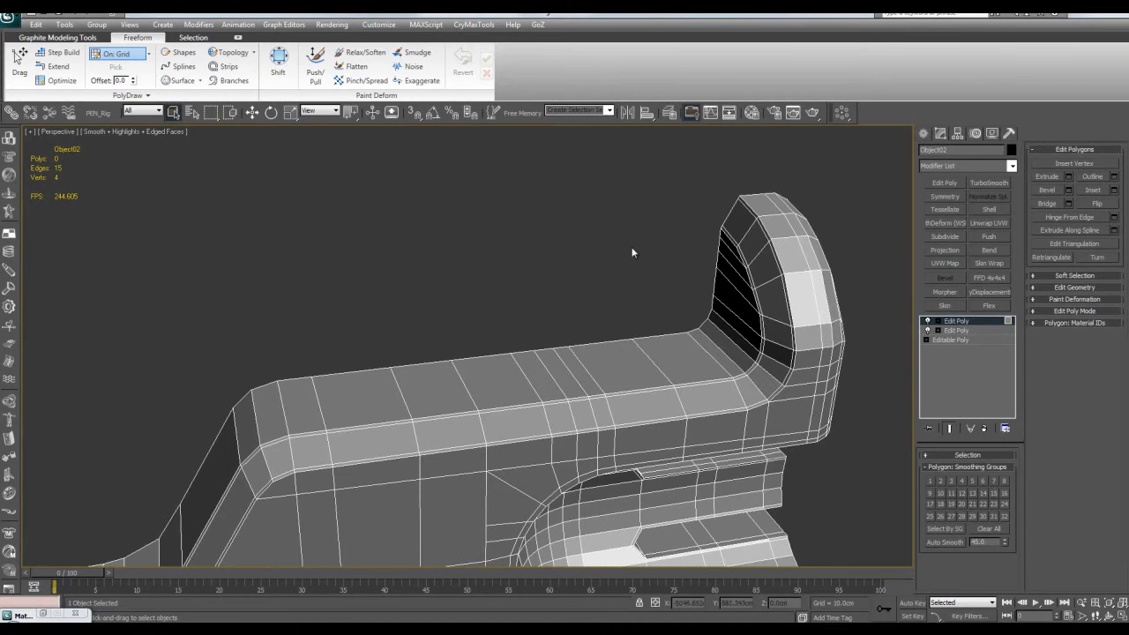
# Step: Select single polygons on the top, chamfered edge and side in turn, viewing each to compare the directions they face
pyautogui.keyDown('alt'); pyautogui.moveTo(605, 312); pyautogui.dragTo(579, 366, button='middle'); pyautogui.keyUp('alt')
pyautogui.click(424, 410)
pyautogui.moveTo(424, 410)
pyautogui.keyDown('alt'); pyautogui.mouseDown(button='middle')
pyautogui.moveTo(449, 365)
pyautogui.moveTo(423, 373)
pyautogui.moveTo(413, 427)
pyautogui.mouseUp(button='middle'); pyautogui.keyUp('alt')
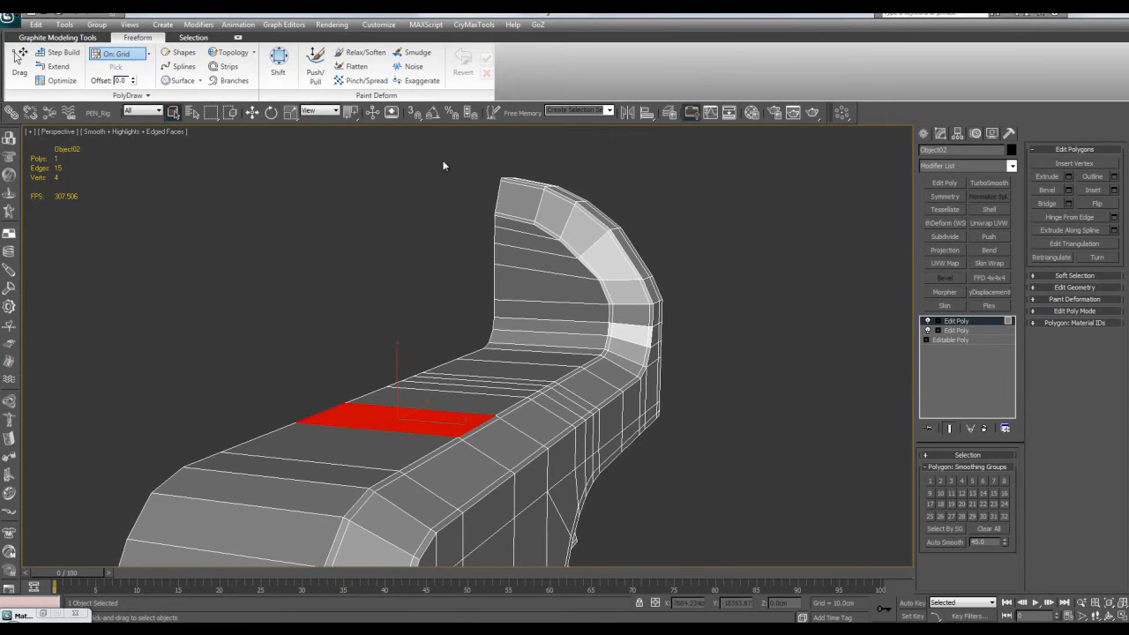
pyautogui.keyDown('alt'); pyautogui.moveTo(503, 444); pyautogui.dragTo(511, 421, button='middle'); pyautogui.keyUp('alt')
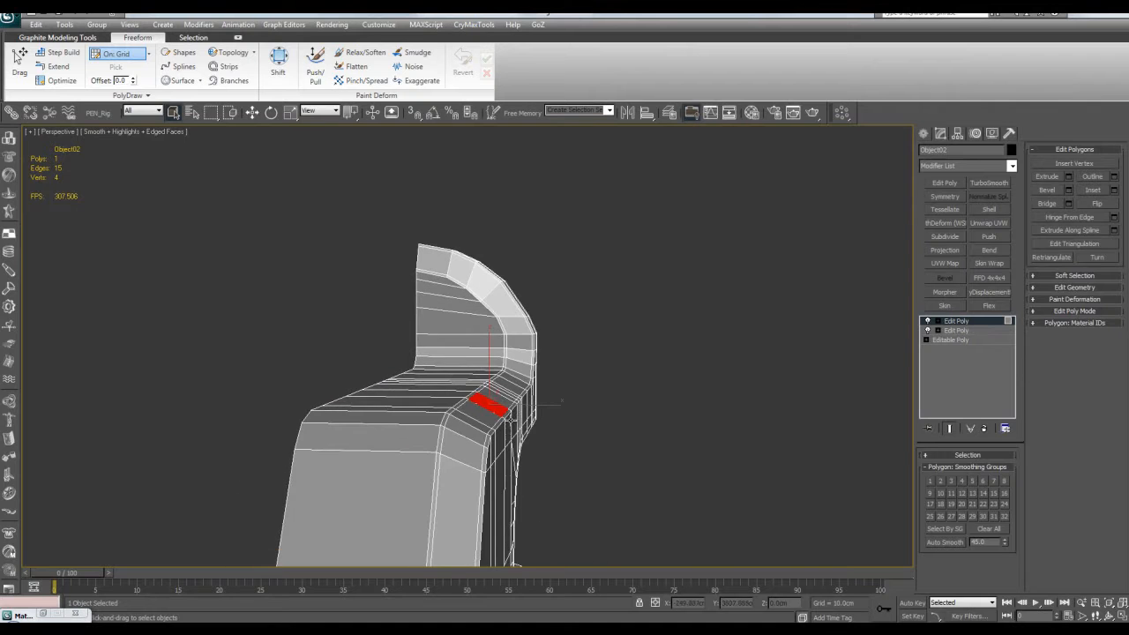
pyautogui.keyDown('alt'); pyautogui.moveTo(503, 357); pyautogui.dragTo(509, 379, button='middle'); pyautogui.keyUp('alt')
pyautogui.click(481, 296)
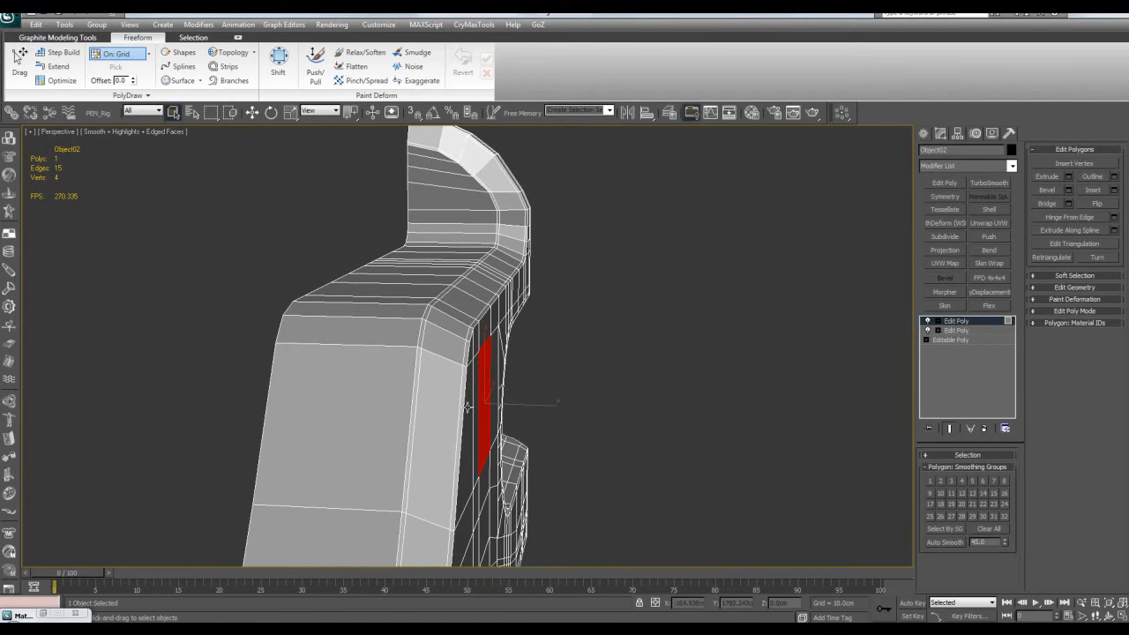
pyautogui.keyDown('alt'); pyautogui.moveTo(593, 408); pyautogui.dragTo(664, 384, button='middle'); pyautogui.keyUp('alt')
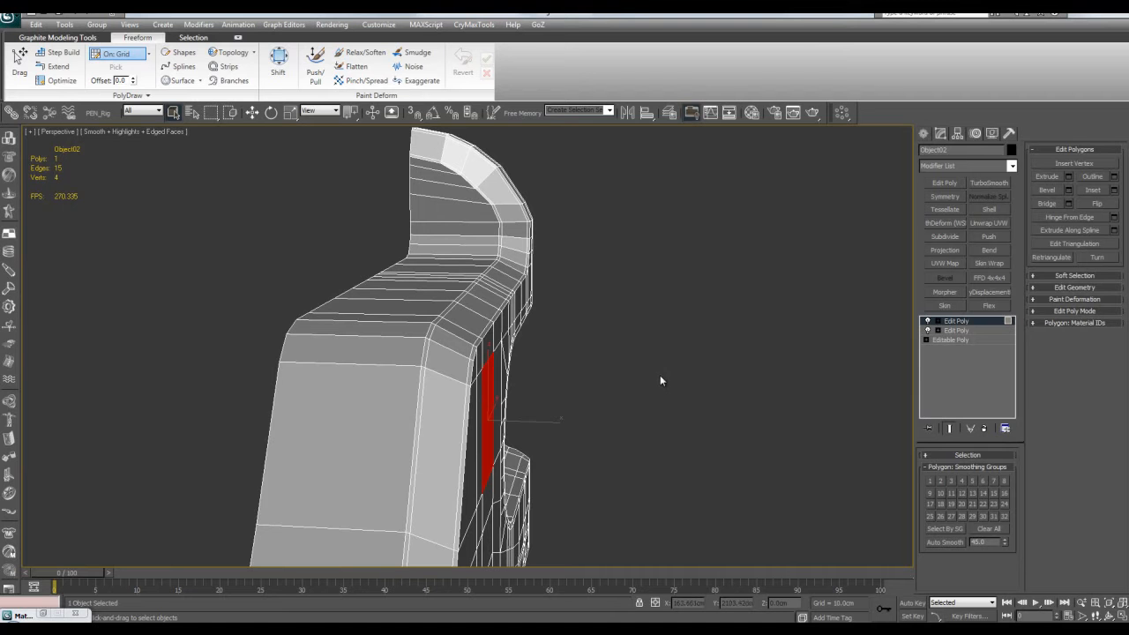
pyautogui.keyDown('alt'); pyautogui.moveTo(658, 326); pyautogui.dragTo(584, 340, button='middle'); pyautogui.keyUp('alt')
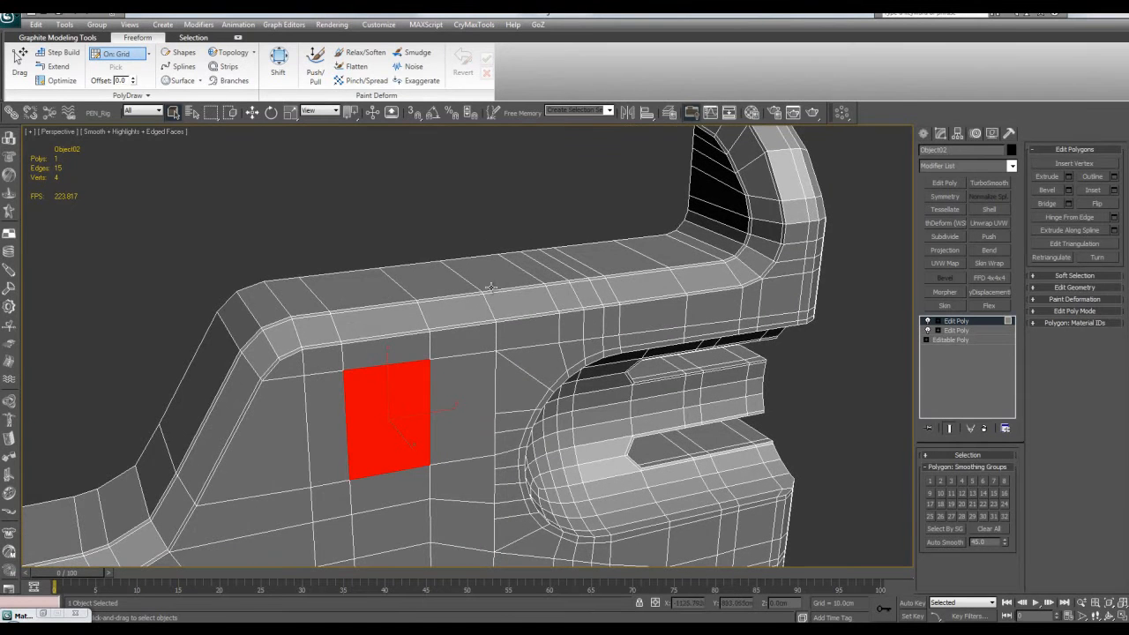
# Step: Select the polygons wrapping from the body's top down its side, using see-through display while selecting
pyautogui.moveTo(541, 227)
pyautogui.keyDown('alt'); pyautogui.mouseDown(button='middle')
pyautogui.moveTo(556, 214)
pyautogui.moveTo(552, 235)
pyautogui.mouseUp(button='middle'); pyautogui.keyUp('alt')
pyautogui.hotkey('alt', 'x')
pyautogui.moveTo(439, 275); pyautogui.dragTo(498, 383)
pyautogui.keyDown('alt'); pyautogui.moveTo(498, 383); pyautogui.dragTo(512, 385, button='middle'); pyautogui.keyUp('alt')
pyautogui.hotkey('alt', 'x')
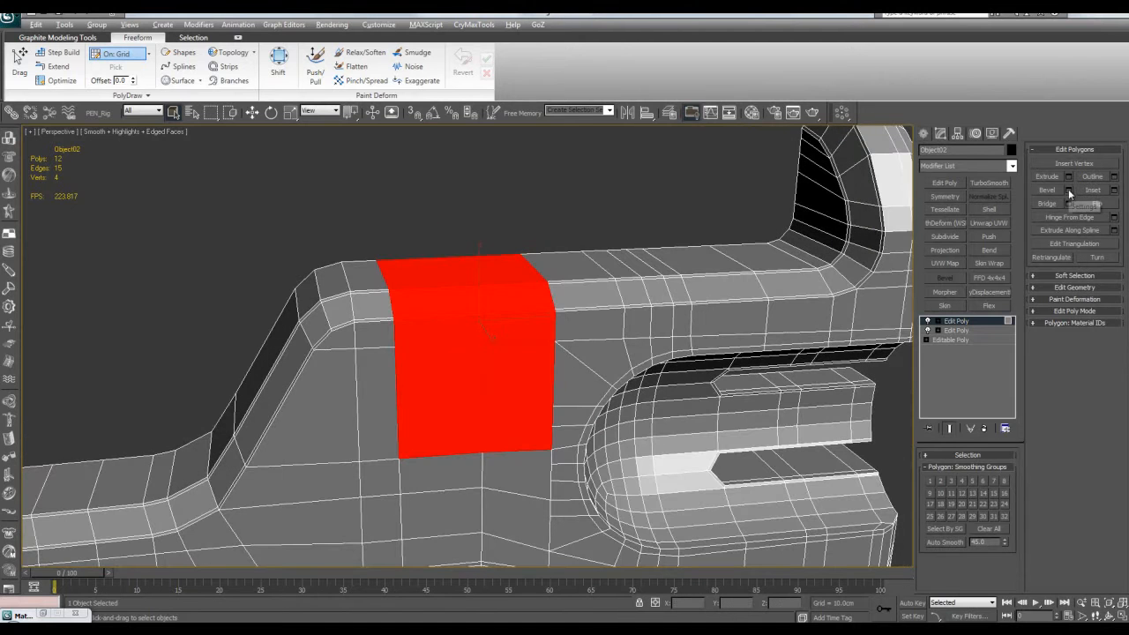
# Step: Try a Local Normal bevel with 0 cm outline on the wrapped patch, inspect its side border, and cancel it
pyautogui.click(1068, 189)
pyautogui.keyDown('alt'); pyautogui.moveTo(575, 254); pyautogui.dragTo(688, 325, button='middle'); pyautogui.keyUp('alt')
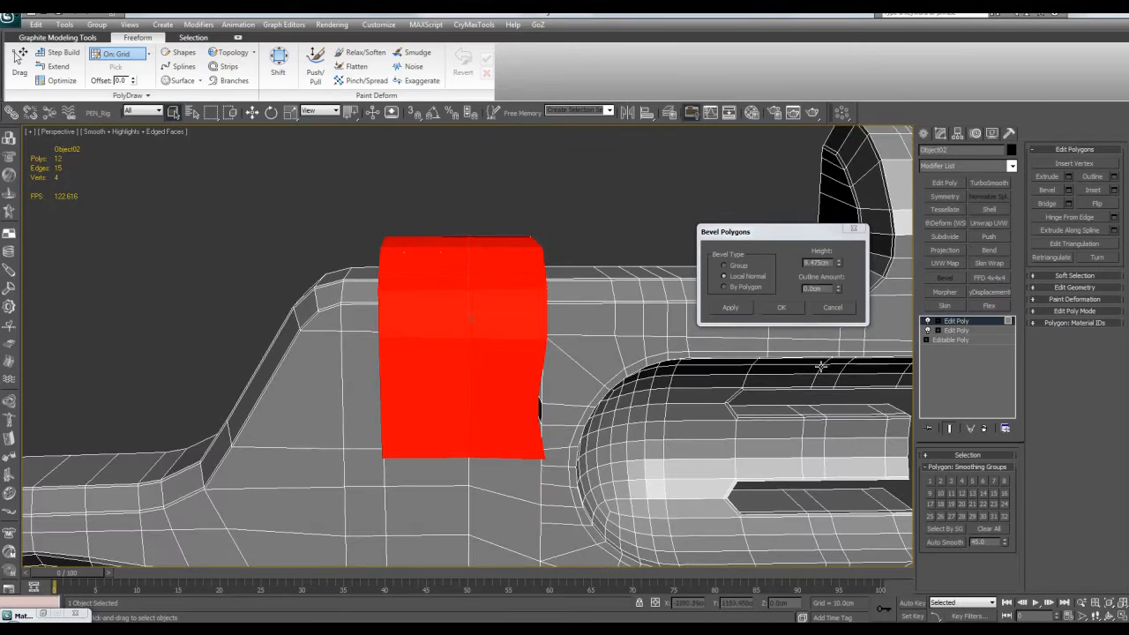
pyautogui.keyDown('alt'); pyautogui.moveTo(825, 309); pyautogui.dragTo(792, 331, button='middle'); pyautogui.keyUp('alt')
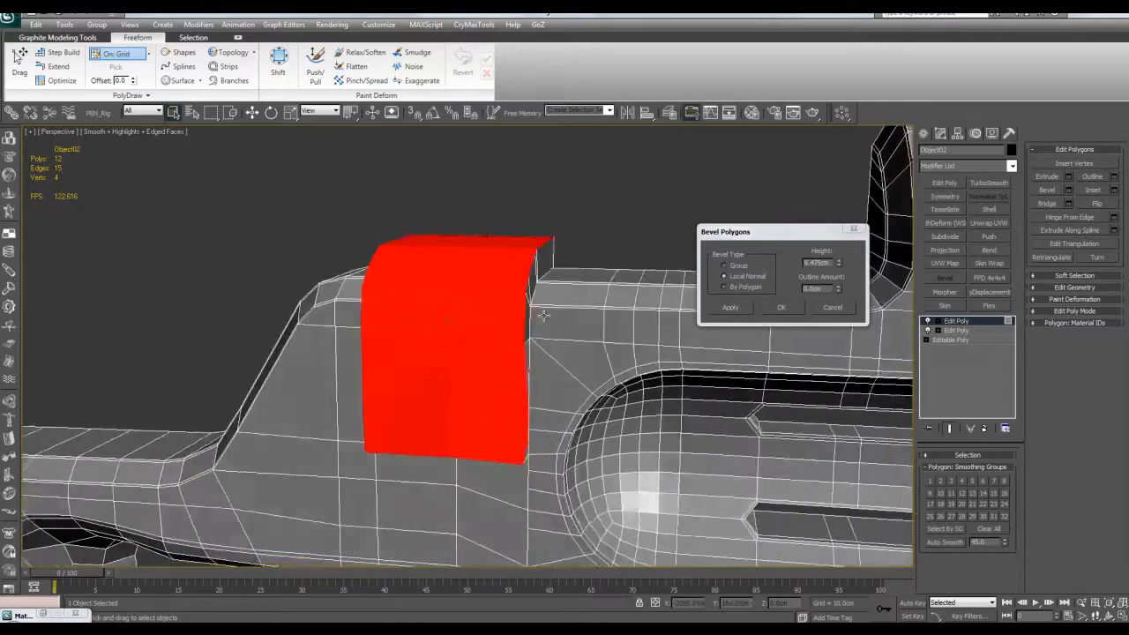
pyautogui.keyDown('alt'); pyautogui.moveTo(693, 287); pyautogui.dragTo(529, 289, button='middle'); pyautogui.keyUp('alt')
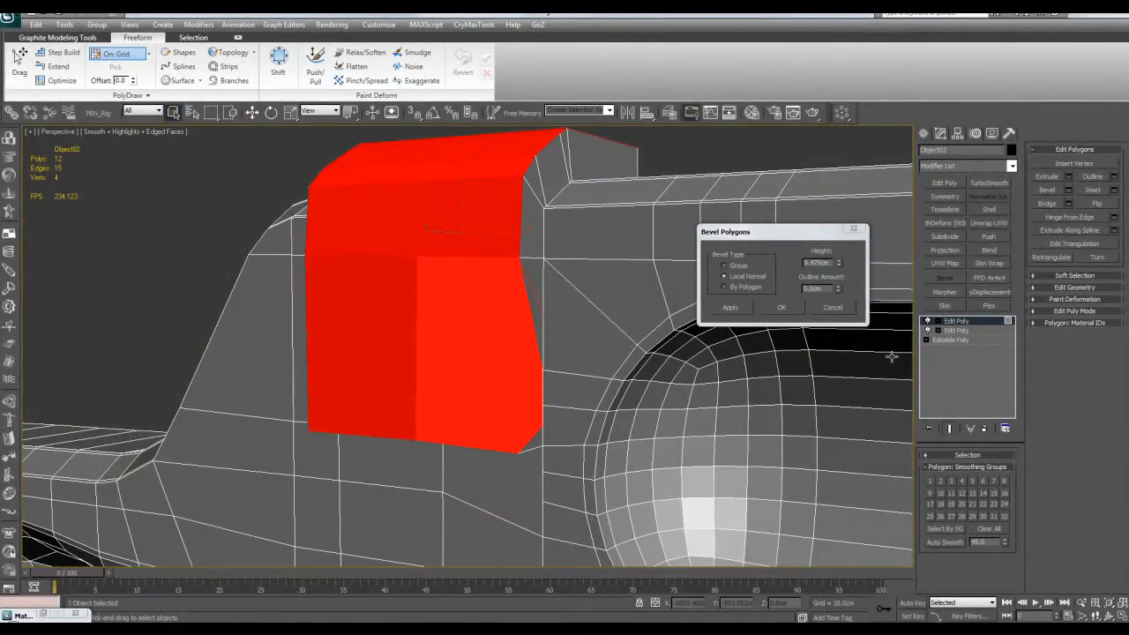
pyautogui.click(844, 310)
# Step: Remove the short edges between the patch's side border and the rounded recess, then return to polygon level
pyautogui.moveTo(566, 356)
pyautogui.mouseDown(button='middle')
pyautogui.moveTo(562, 212)
pyautogui.moveTo(542, 253)
pyautogui.mouseUp(button='middle')
pyautogui.press('2')
pyautogui.moveTo(546, 337); pyautogui.dragTo(539, 412)
pyautogui.press('BackSpace')
pyautogui.press('BackSpace')
pyautogui.press('4')
pyautogui.keyDown('alt'); pyautogui.moveTo(555, 315); pyautogui.dragTo(531, 398, button='middle'); pyautogui.keyUp('alt')
# Step: Preview a Local Normal bevel on the wrapped patch and examine its raised profile from the side, front and end
pyautogui.click(1068, 190)
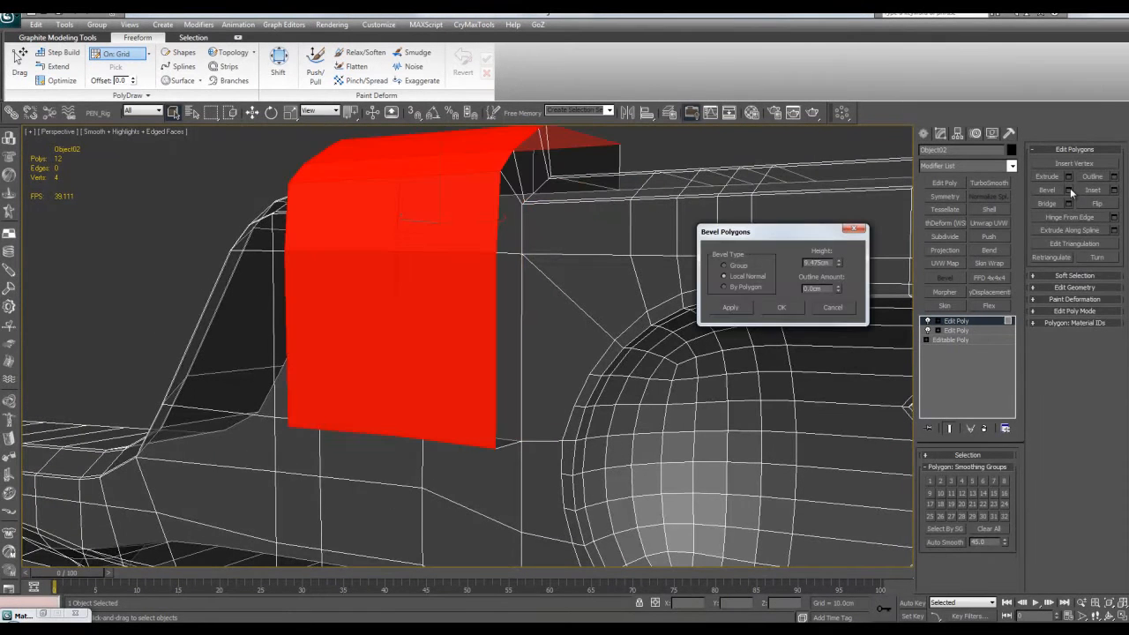
pyautogui.moveTo(622, 243)
pyautogui.keyDown('alt'); pyautogui.mouseDown(button='middle')
pyautogui.moveTo(620, 302)
pyautogui.moveTo(538, 423)
pyautogui.moveTo(537, 396)
pyautogui.moveTo(504, 387)
pyautogui.moveTo(542, 261)
pyautogui.moveTo(544, 384)
pyautogui.moveTo(535, 395)
pyautogui.mouseUp(button='middle'); pyautogui.keyUp('alt')
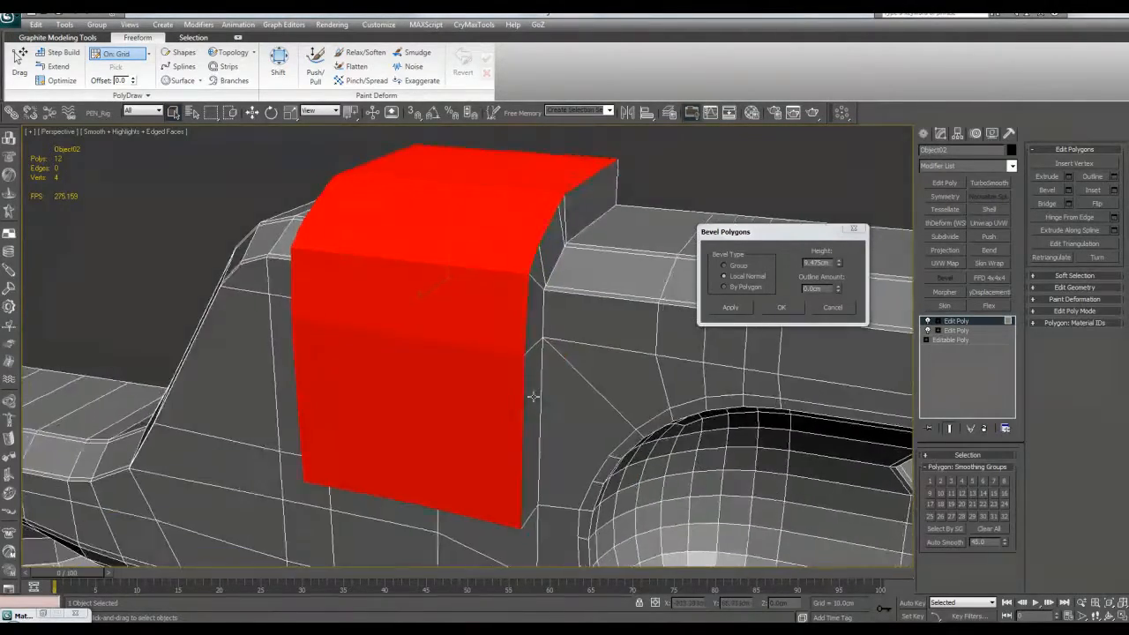
pyautogui.keyDown('alt'); pyautogui.moveTo(662, 297); pyautogui.dragTo(486, 348, button='middle'); pyautogui.keyUp('alt')
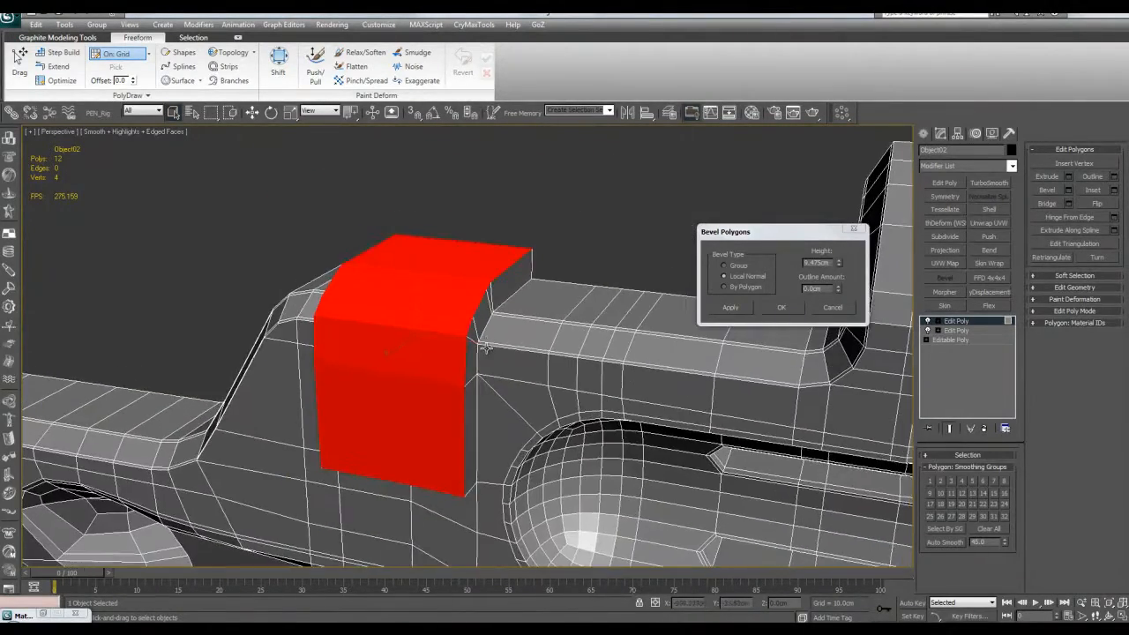
pyautogui.keyDown('alt'); pyautogui.moveTo(692, 283); pyautogui.dragTo(575, 349, button='middle'); pyautogui.keyUp('alt')
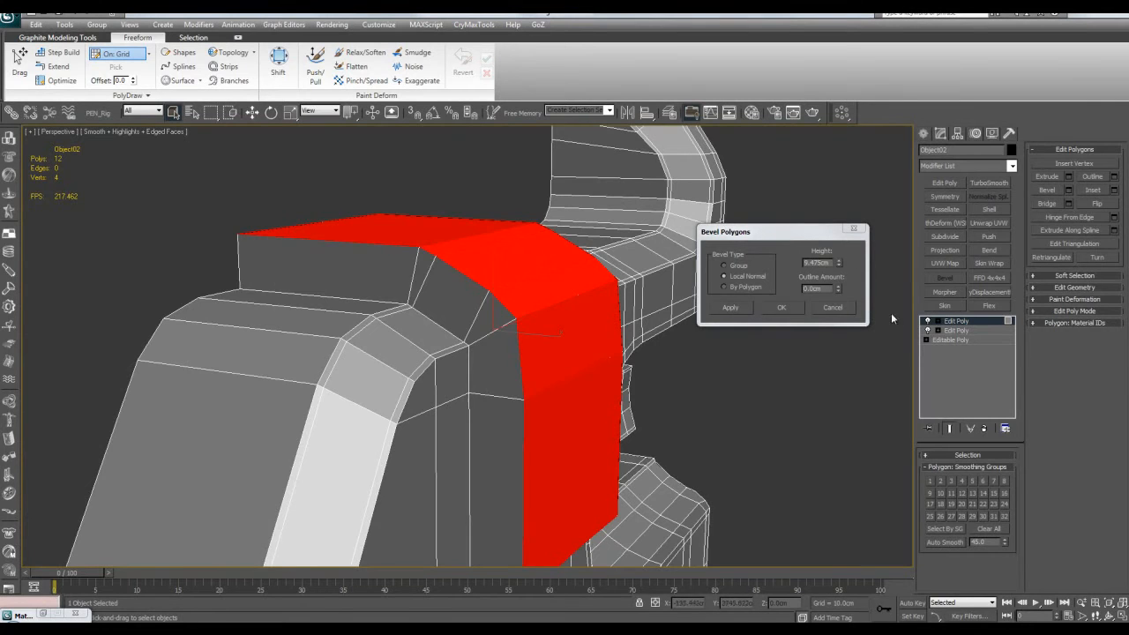
pyautogui.keyDown('alt'); pyautogui.moveTo(586, 267); pyautogui.dragTo(554, 323, button='middle'); pyautogui.keyUp('alt')
pyautogui.keyDown('alt'); pyautogui.moveTo(516, 400); pyautogui.dragTo(529, 362, button='middle'); pyautogui.keyUp('alt')
pyautogui.keyDown('alt'); pyautogui.moveTo(660, 293); pyautogui.dragTo(576, 411, button='middle'); pyautogui.keyUp('alt')
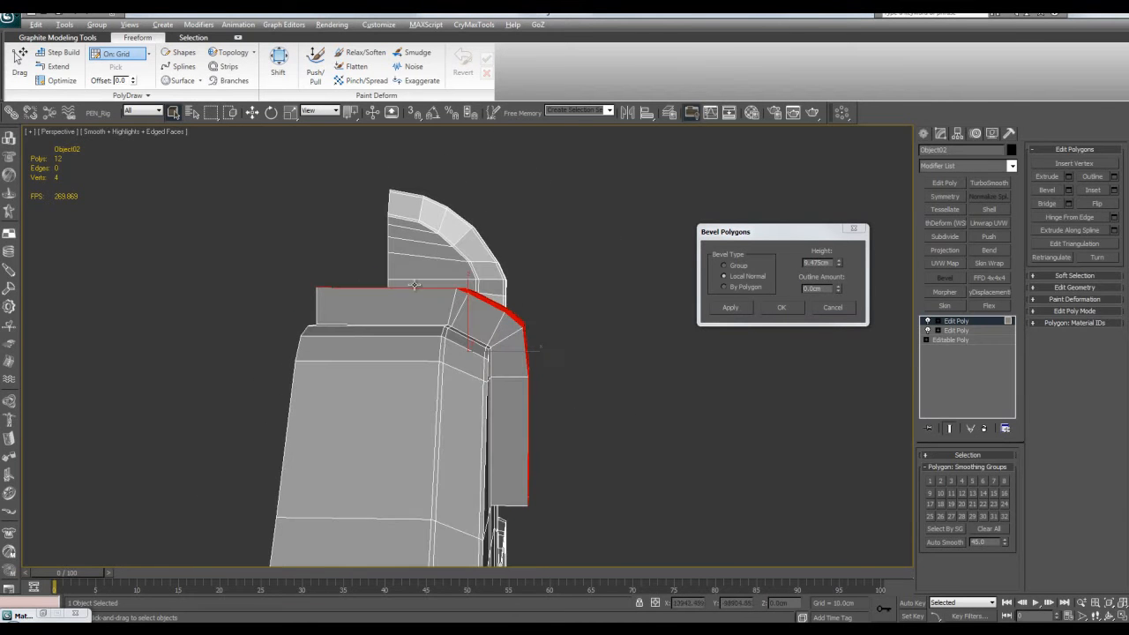
pyautogui.keyDown('alt'); pyautogui.moveTo(415, 285); pyautogui.dragTo(424, 284, button='middle'); pyautogui.keyUp('alt')
pyautogui.keyDown('alt'); pyautogui.moveTo(602, 268); pyautogui.dragTo(547, 356, button='middle'); pyautogui.keyUp('alt')
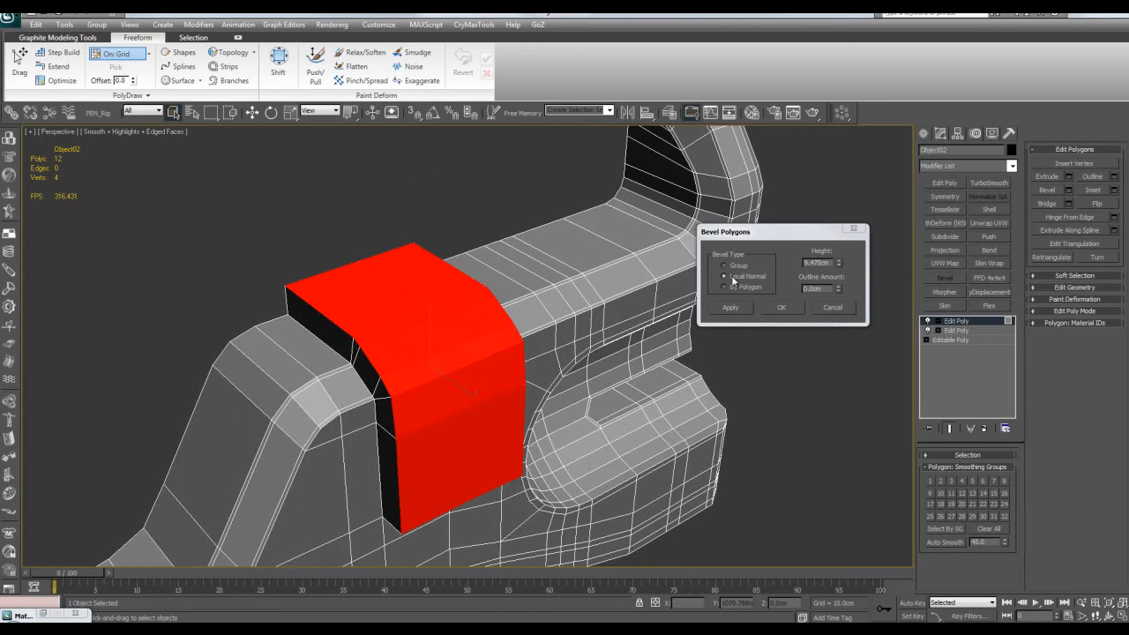
pyautogui.keyDown('alt'); pyautogui.moveTo(548, 315); pyautogui.dragTo(545, 297, button='middle'); pyautogui.keyUp('alt')
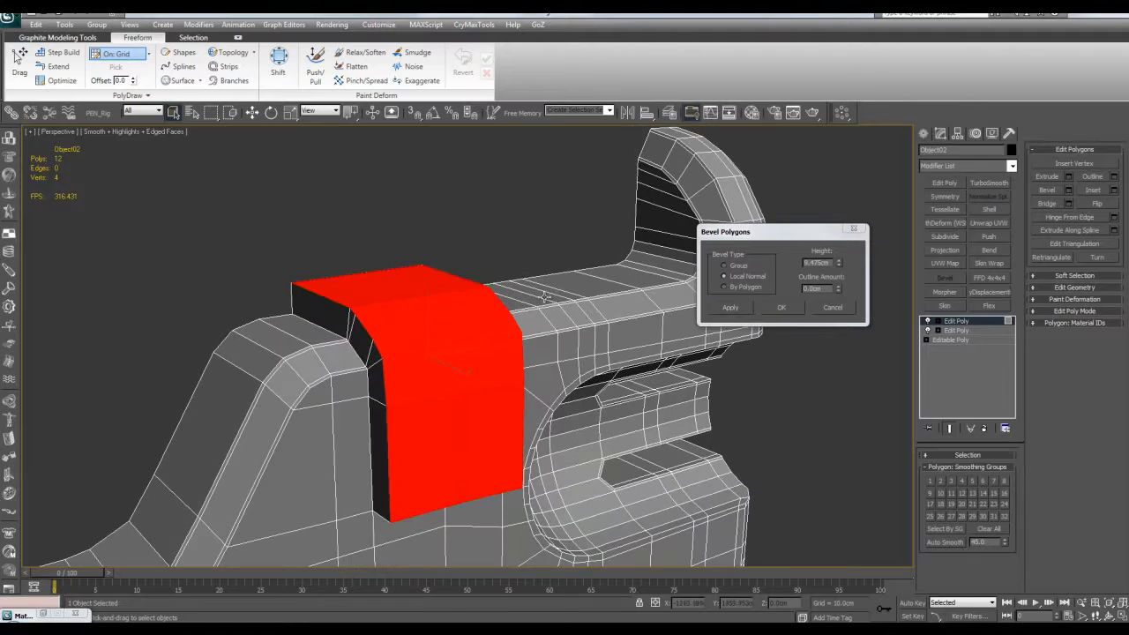
pyautogui.keyDown('alt'); pyautogui.moveTo(463, 392); pyautogui.dragTo(434, 434, button='middle'); pyautogui.keyUp('alt')
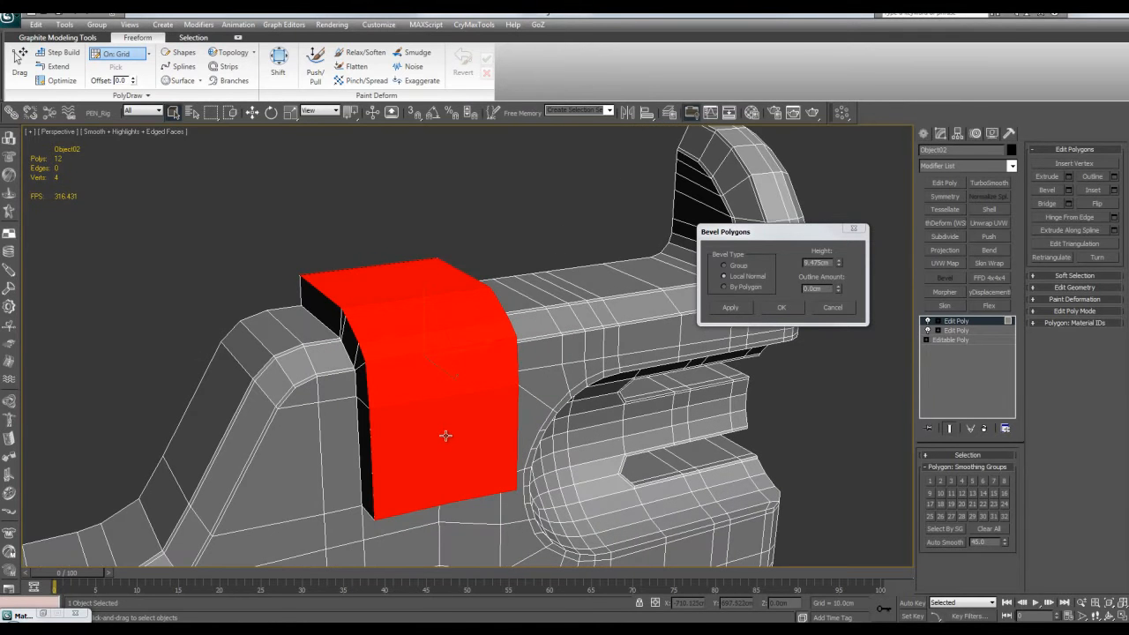
pyautogui.keyDown('alt'); pyautogui.moveTo(453, 416); pyautogui.dragTo(594, 308, button='middle'); pyautogui.keyUp('alt')
# Step: Compare the Group and Local Normal bevel types on the patch in end view, then cancel the bevel
pyautogui.click(723, 266)
pyautogui.keyDown('alt'); pyautogui.moveTo(653, 282); pyautogui.dragTo(599, 262, button='middle'); pyautogui.keyUp('alt')
pyautogui.click(757, 281)
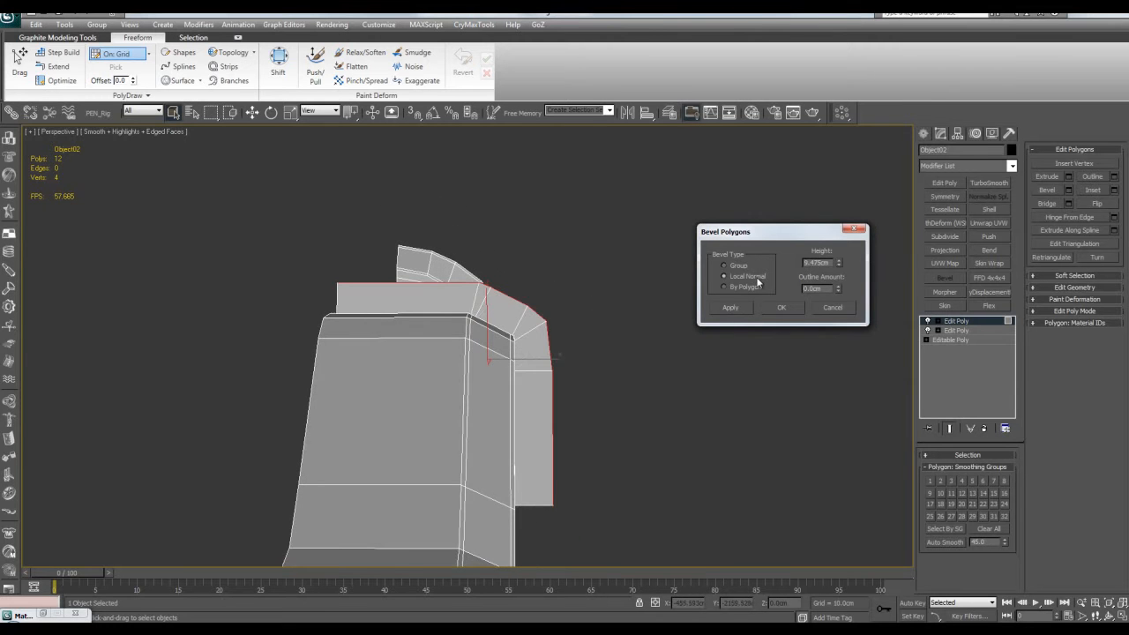
pyautogui.click(739, 265)
pyautogui.click(741, 279)
pyautogui.click(724, 266)
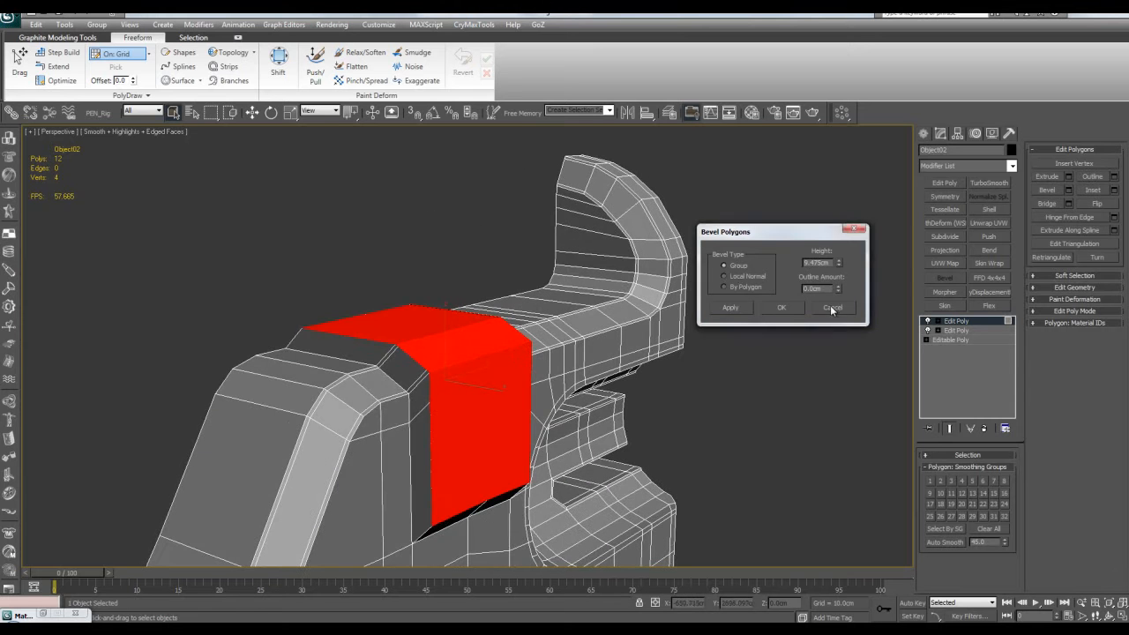
pyautogui.click(831, 308)
# Step: Preview the Group bevel with 0 cm outline on the patch from the end and at an angle, then cancel it
pyautogui.keyDown('alt'); pyautogui.moveTo(600, 372); pyautogui.dragTo(504, 387, button='middle'); pyautogui.keyUp('alt')
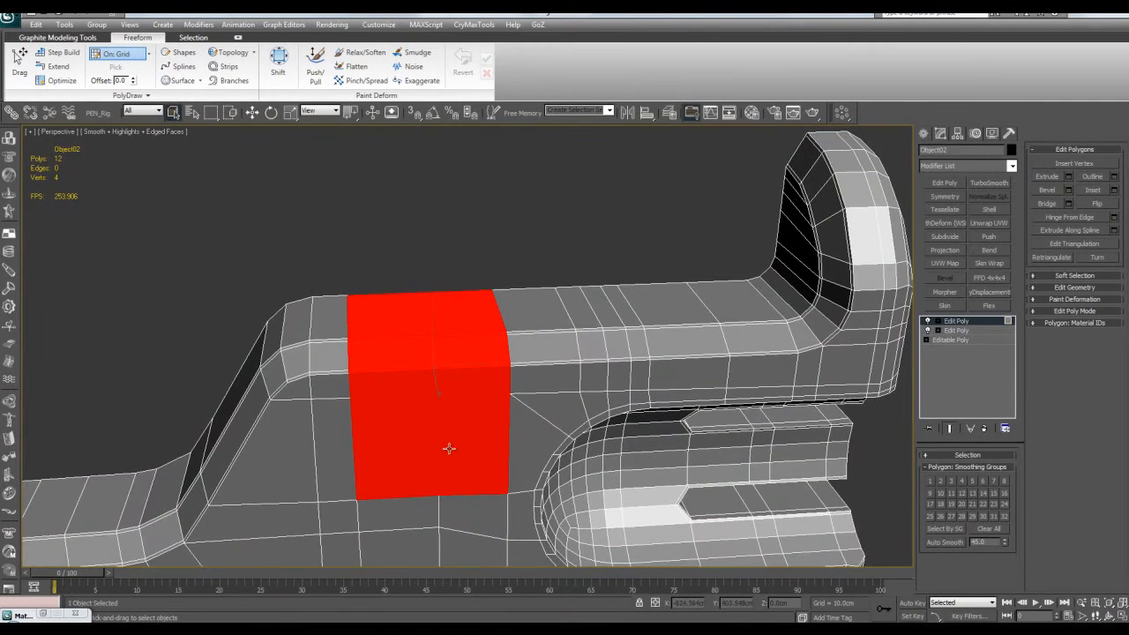
pyautogui.keyDown('alt'); pyautogui.moveTo(407, 338); pyautogui.dragTo(725, 175, button='middle'); pyautogui.keyUp('alt')
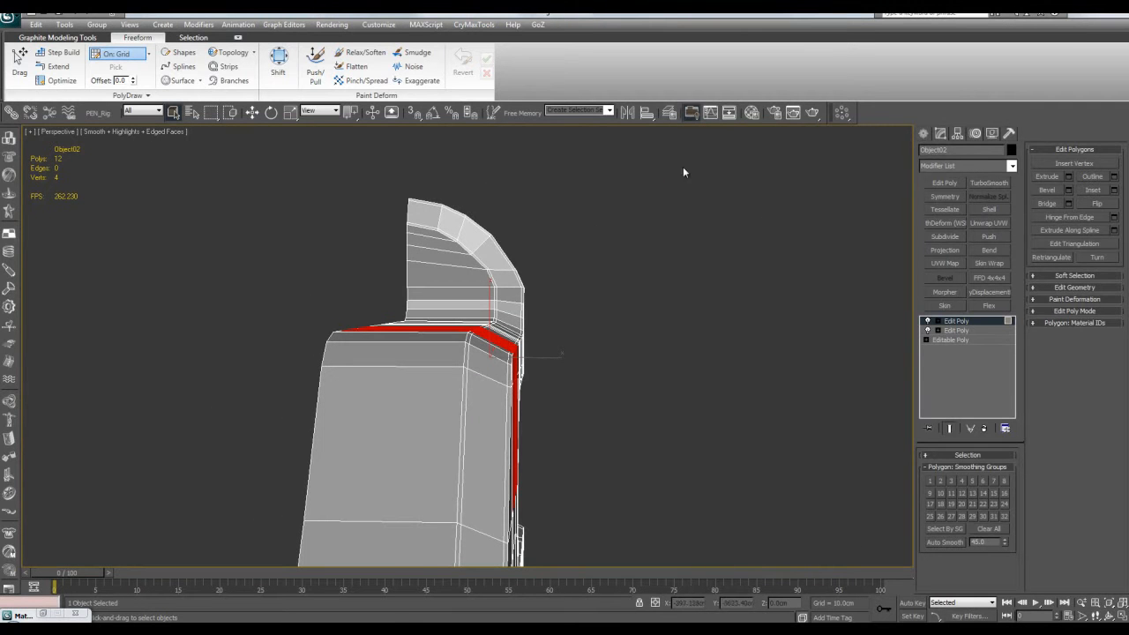
pyautogui.click(1068, 189)
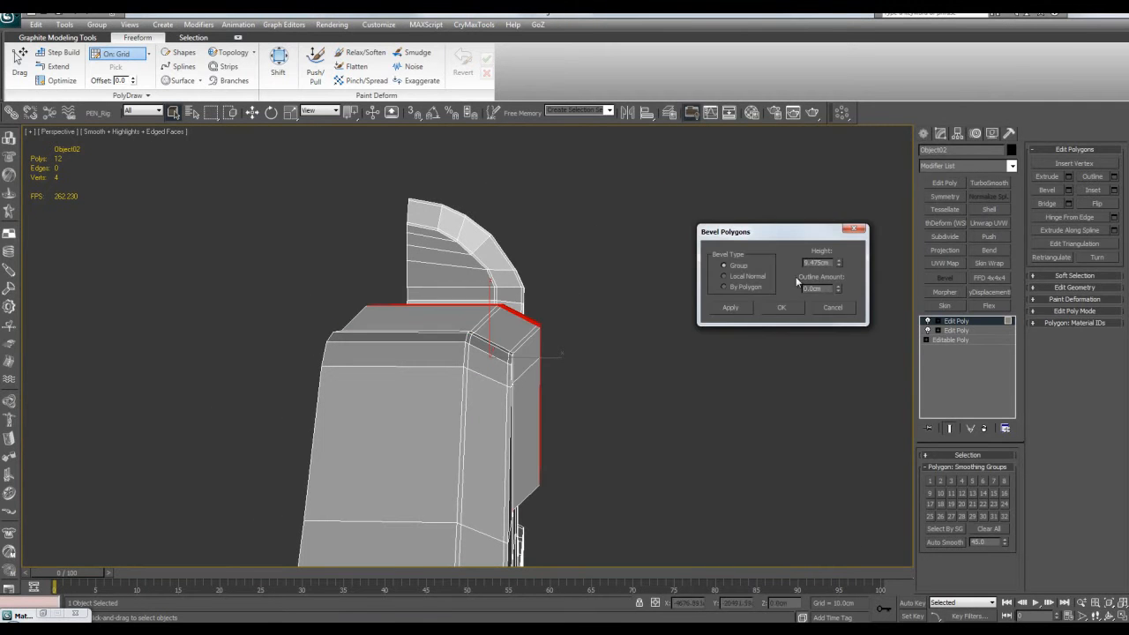
pyautogui.keyDown('alt'); pyautogui.moveTo(515, 314); pyautogui.dragTo(591, 291, button='middle'); pyautogui.keyUp('alt')
pyautogui.keyDown('alt'); pyautogui.moveTo(523, 374); pyautogui.dragTo(596, 296, button='middle'); pyautogui.keyUp('alt')
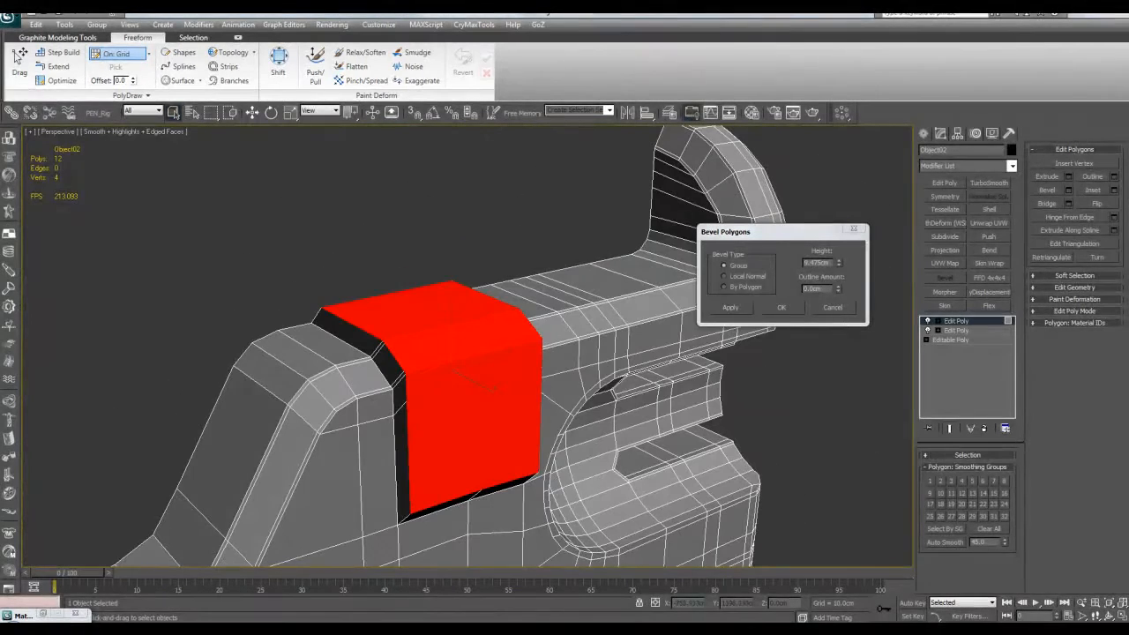
pyautogui.click(832, 307)
# Step: Leave polygon level on the gun model and select the inset plane, framing it in view
pyautogui.keyDown('alt'); pyautogui.moveTo(746, 273); pyautogui.dragTo(713, 328, button='middle'); pyautogui.keyUp('alt')
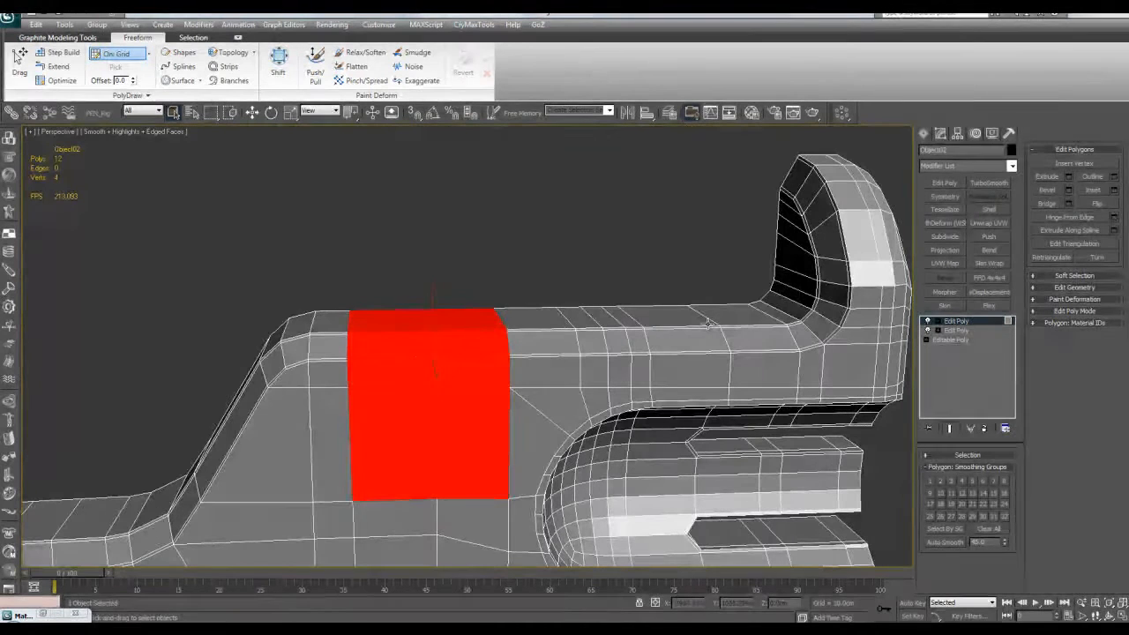
pyautogui.keyDown('alt'); pyautogui.moveTo(652, 300); pyautogui.dragTo(608, 345, button='middle'); pyautogui.keyUp('alt')
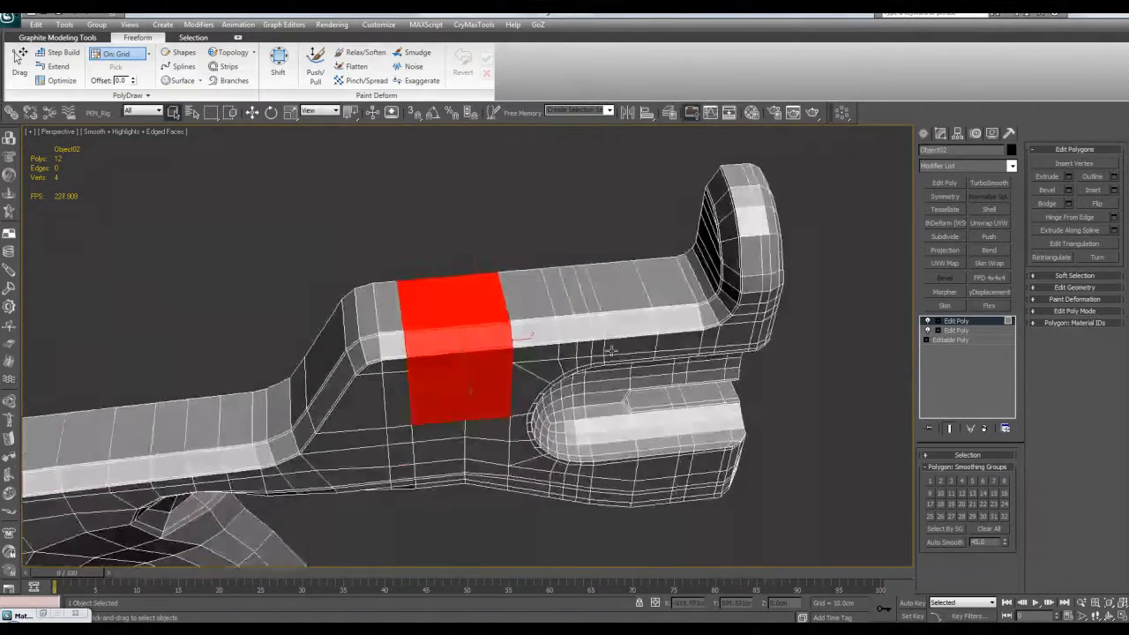
pyautogui.scroll(-3, 607, 345)
pyautogui.press('4')
pyautogui.moveTo(566, 387); pyautogui.dragTo(723, 248, button='middle')
pyautogui.click(402, 429)
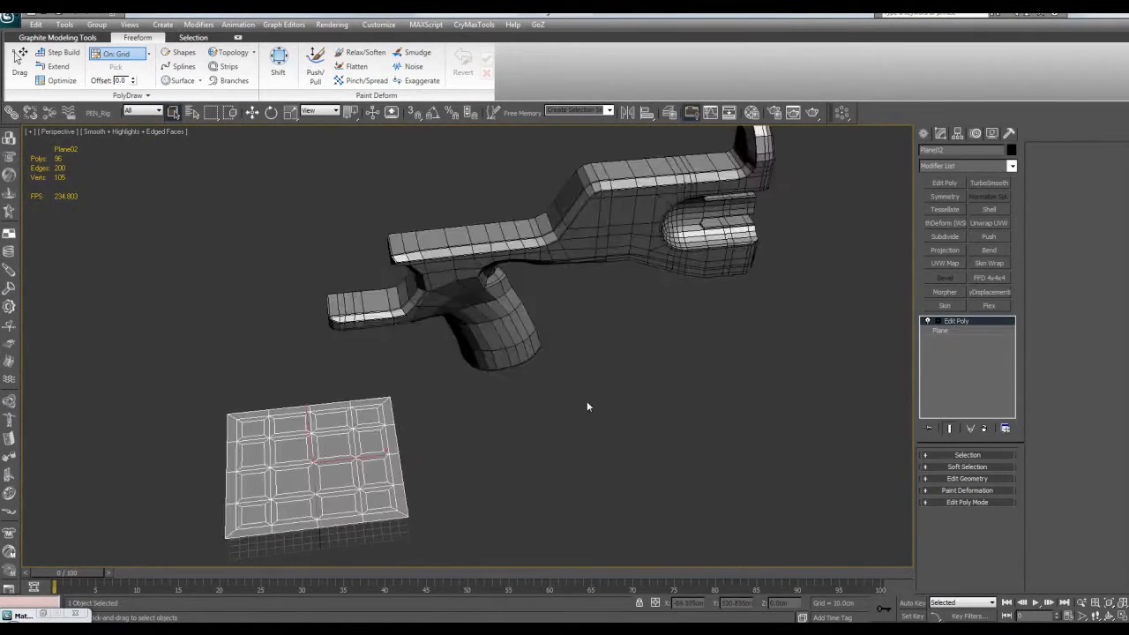
pyautogui.press('z')
# Step: Replace the plane's Edit Poly modifier with a fresh one and isolate the plane
pyautogui.rightClick(947, 319)
pyautogui.click(975, 337)
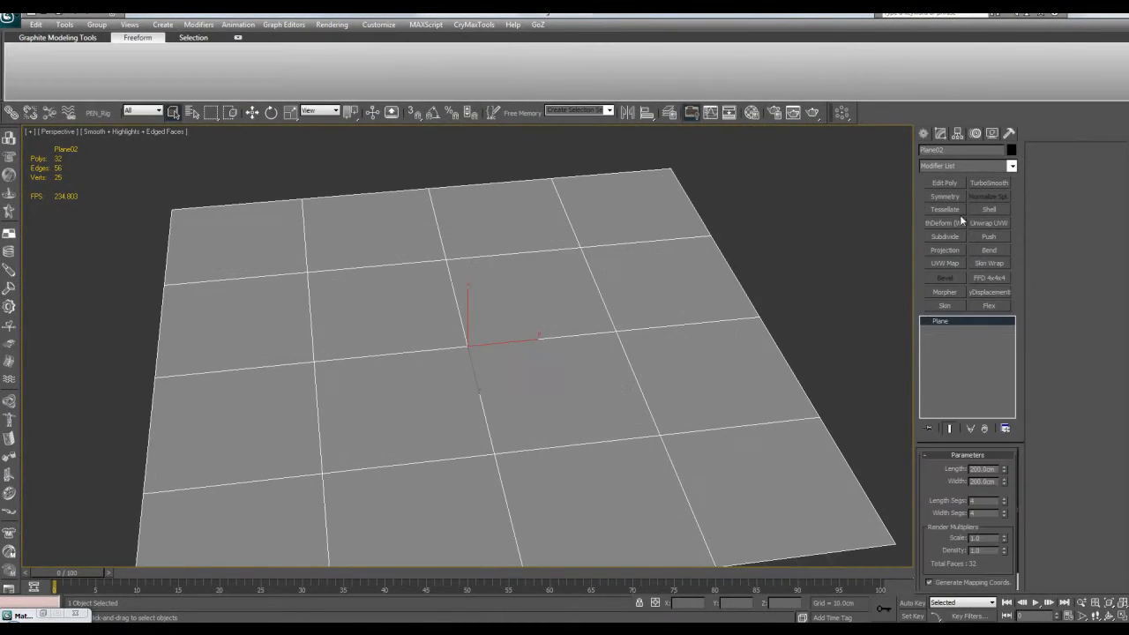
pyautogui.click(948, 183)
pyautogui.scroll(-5, 745, 318)
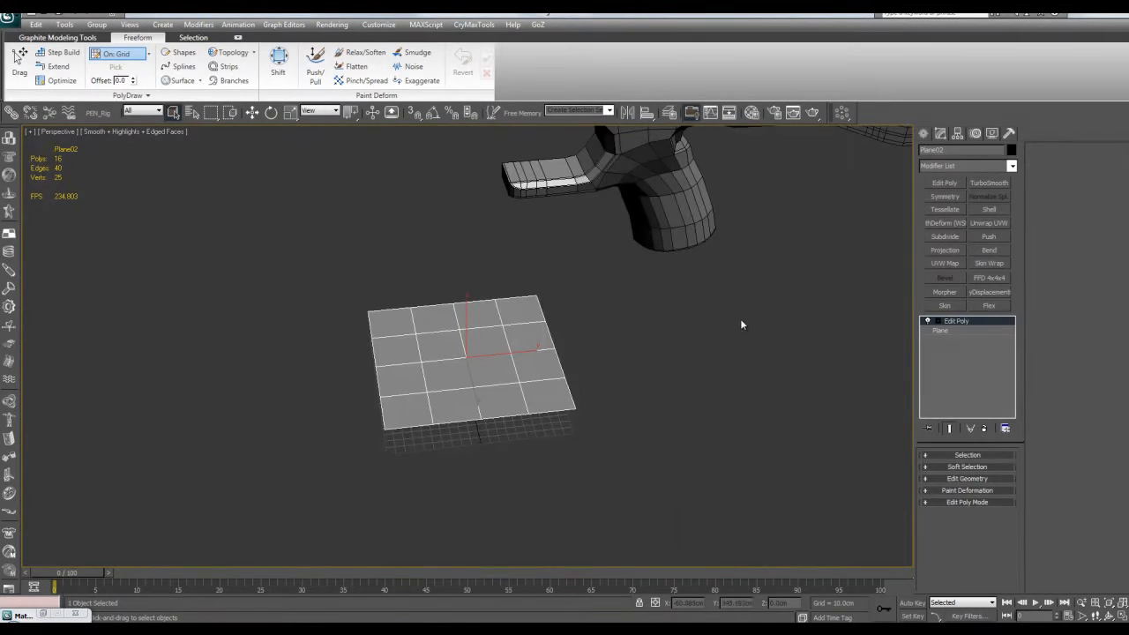
pyautogui.hotkey('alt', 'q')
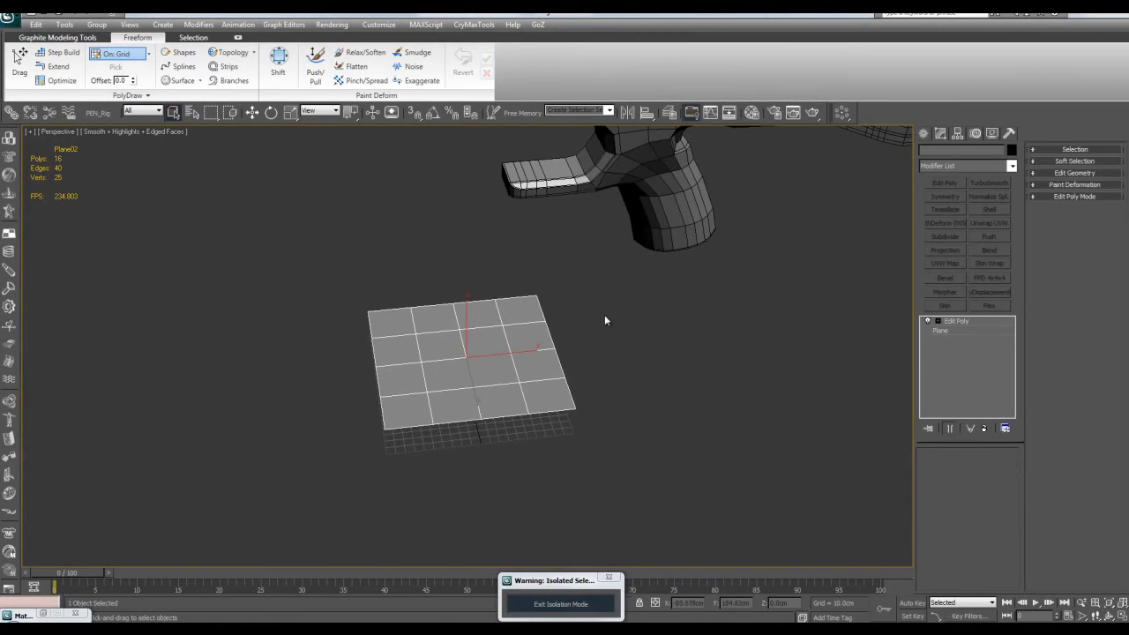
pyautogui.scroll(-4, 615, 308)
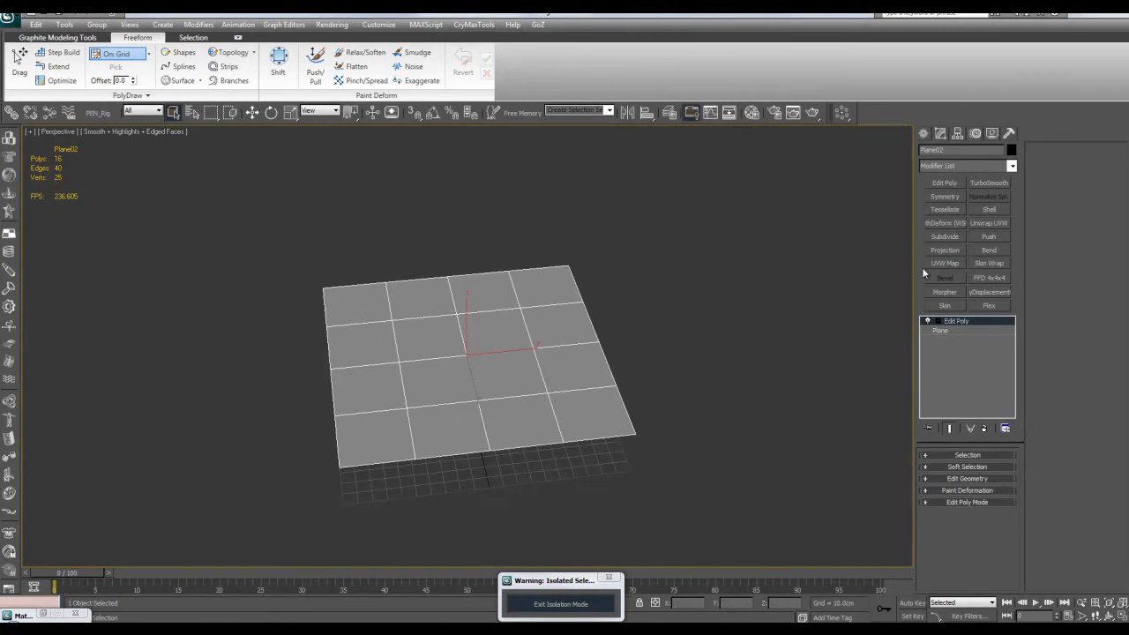
# Step: Add a Symmetry modifier to the plane with the mirror axis set to Z and Flip enabled
pyautogui.click(943, 197)
pyautogui.click(983, 476)
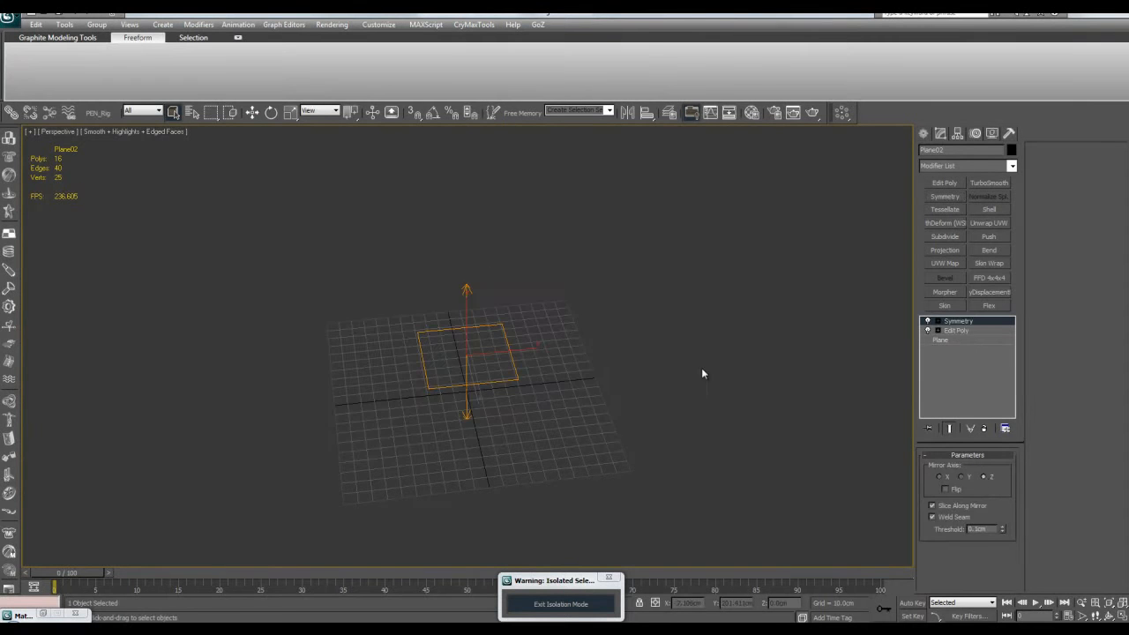
pyautogui.click(947, 490)
pyautogui.keyDown('alt'); pyautogui.moveTo(622, 387); pyautogui.dragTo(628, 410, button='middle'); pyautogui.keyUp('alt')
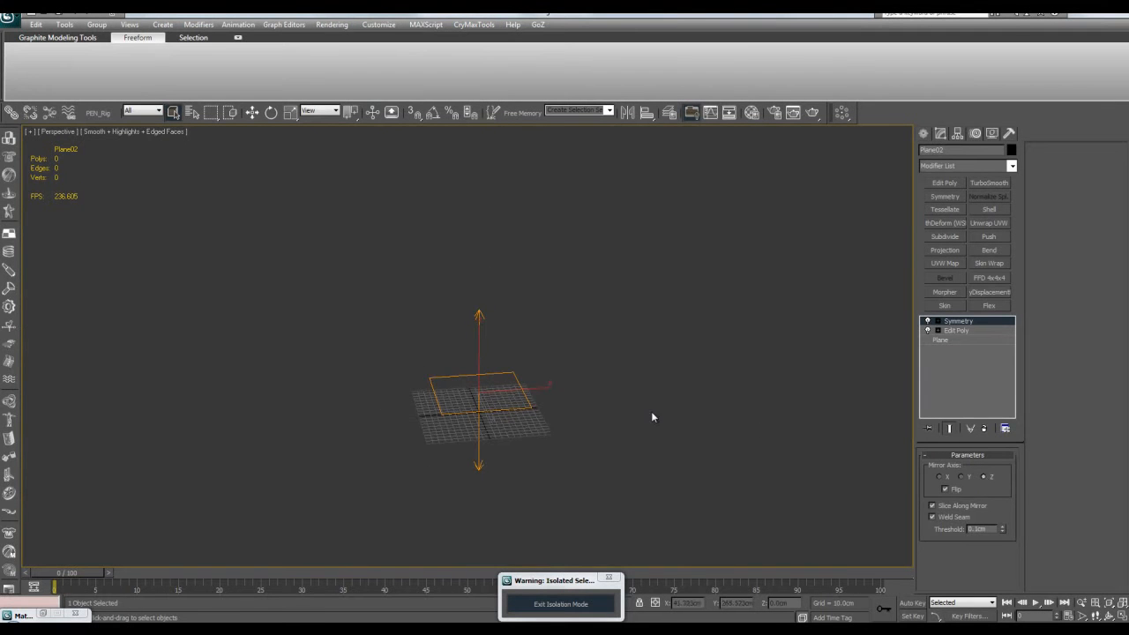
# Step: Raise the Symmetry modifier's mirror gizmo well above the plane to create a separate mirrored copy facing it
pyautogui.click(939, 323)
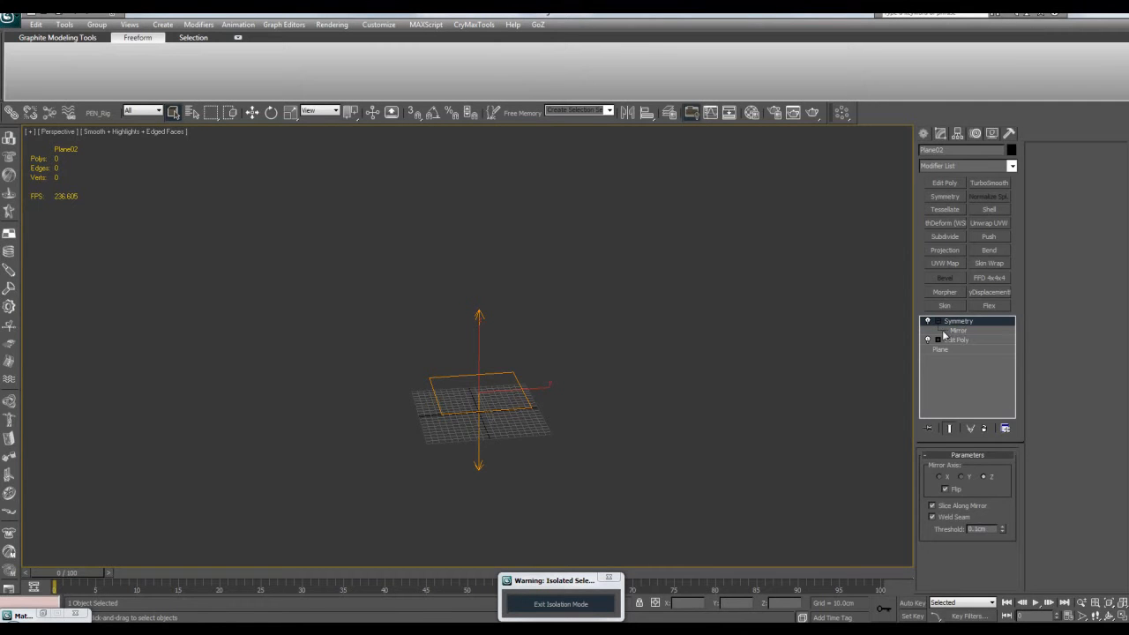
pyautogui.click(959, 333)
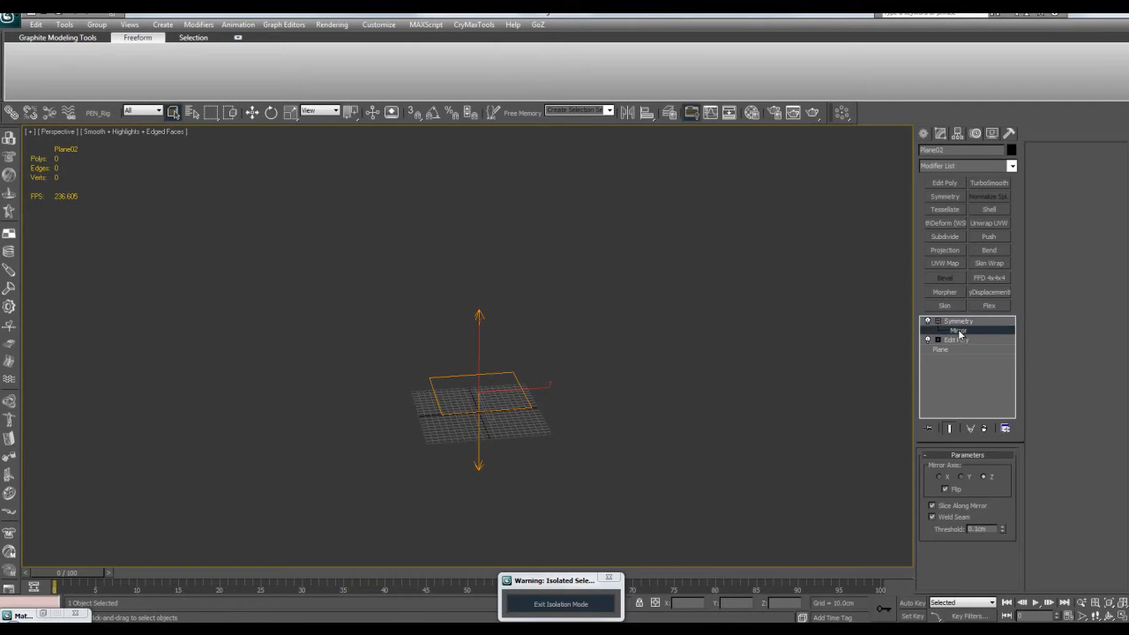
pyautogui.moveTo(492, 381); pyautogui.dragTo(501, 310)
pyautogui.keyDown('alt'); pyautogui.moveTo(502, 310); pyautogui.dragTo(574, 299, button='middle'); pyautogui.keyUp('alt')
pyautogui.press('e')
pyautogui.moveTo(550, 304)
pyautogui.mouseDown()
pyautogui.moveTo(540, 241)
pyautogui.moveTo(550, 300)
pyautogui.mouseUp()
pyautogui.keyDown('alt'); pyautogui.moveTo(548, 302); pyautogui.dragTo(506, 344, button='middle'); pyautogui.keyUp('alt')
pyautogui.press('w')
pyautogui.moveTo(494, 319)
pyautogui.mouseDown()
pyautogui.moveTo(493, 287)
pyautogui.moveTo(494, 297)
pyautogui.mouseUp()
pyautogui.press('1')
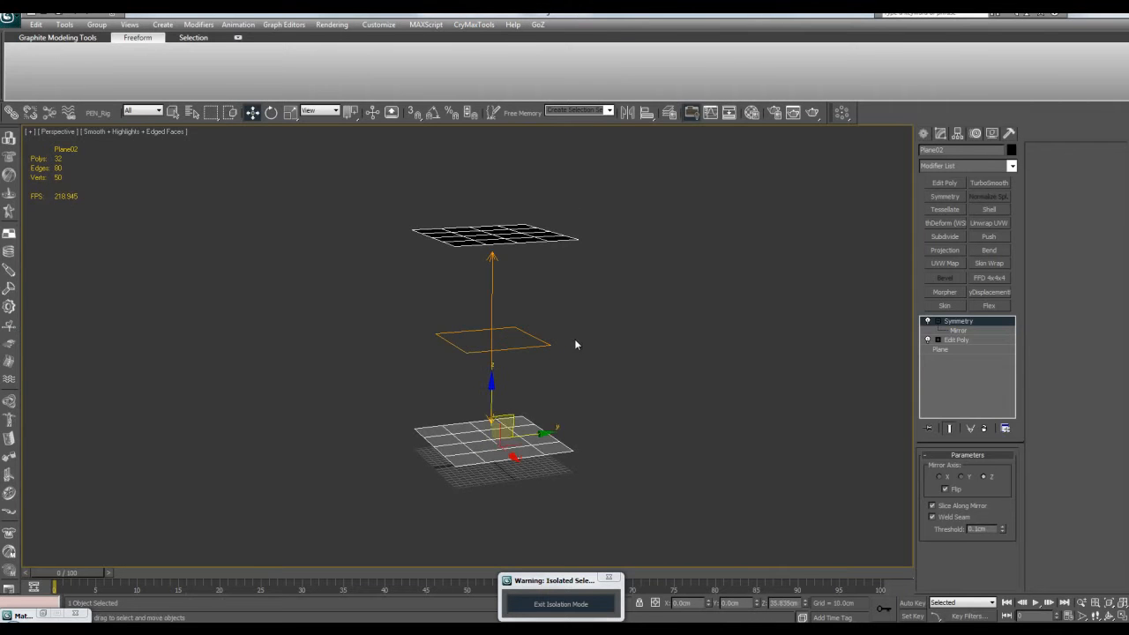
pyautogui.press('q')
pyautogui.press('z')
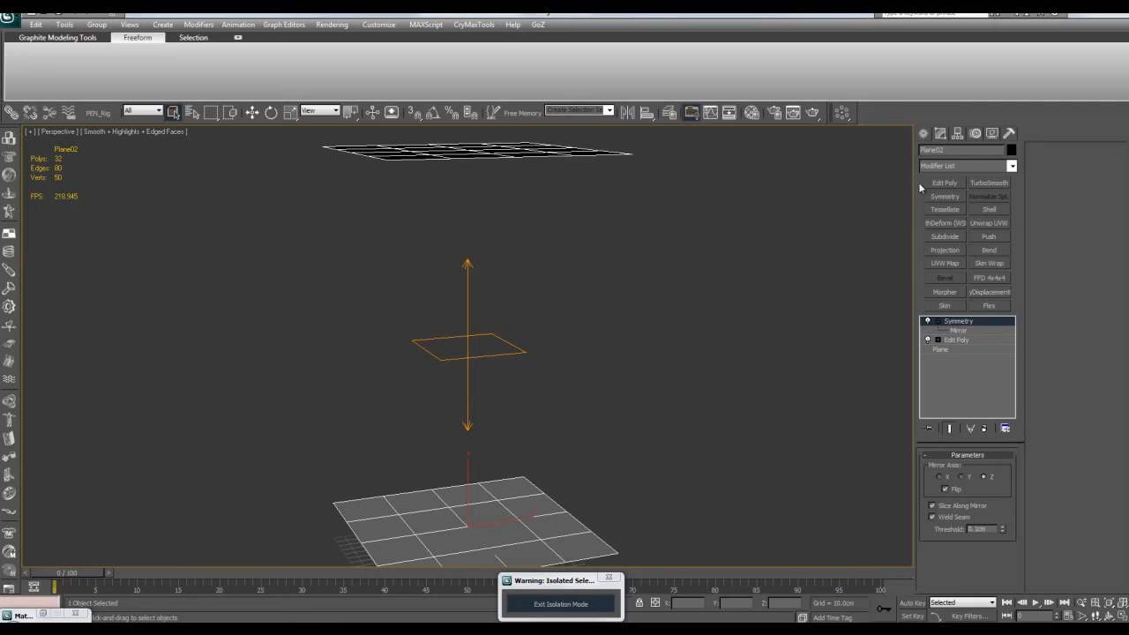
# Step: Add an Edit Poly modifier above the Symmetry and select the four central polygons on both the lower and upper planes
pyautogui.click(944, 184)
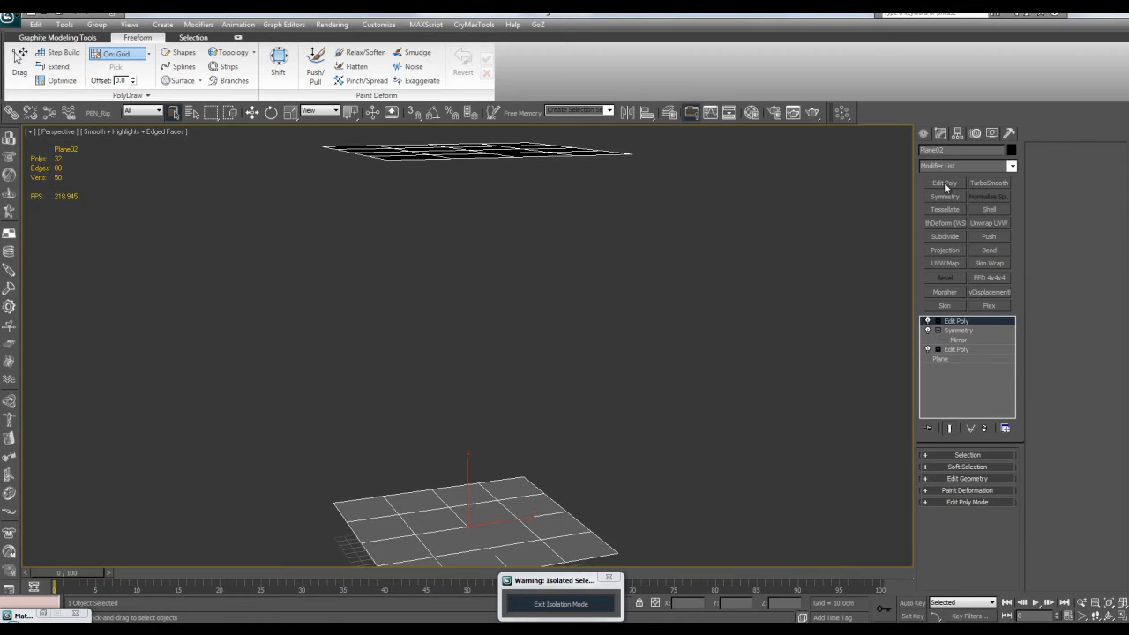
pyautogui.click(938, 330)
pyautogui.moveTo(655, 337); pyautogui.dragTo(471, 449, button='middle')
pyautogui.press('4')
pyautogui.hotkey('alt', 'x')
pyautogui.moveTo(442, 477); pyautogui.dragTo(479, 512)
pyautogui.keyDown('alt'); pyautogui.moveTo(479, 512); pyautogui.dragTo(514, 335, button='middle'); pyautogui.keyUp('alt')
pyautogui.keyDown('ctrl'); pyautogui.moveTo(453, 177); pyautogui.dragTo(472, 205); pyautogui.keyUp('ctrl')
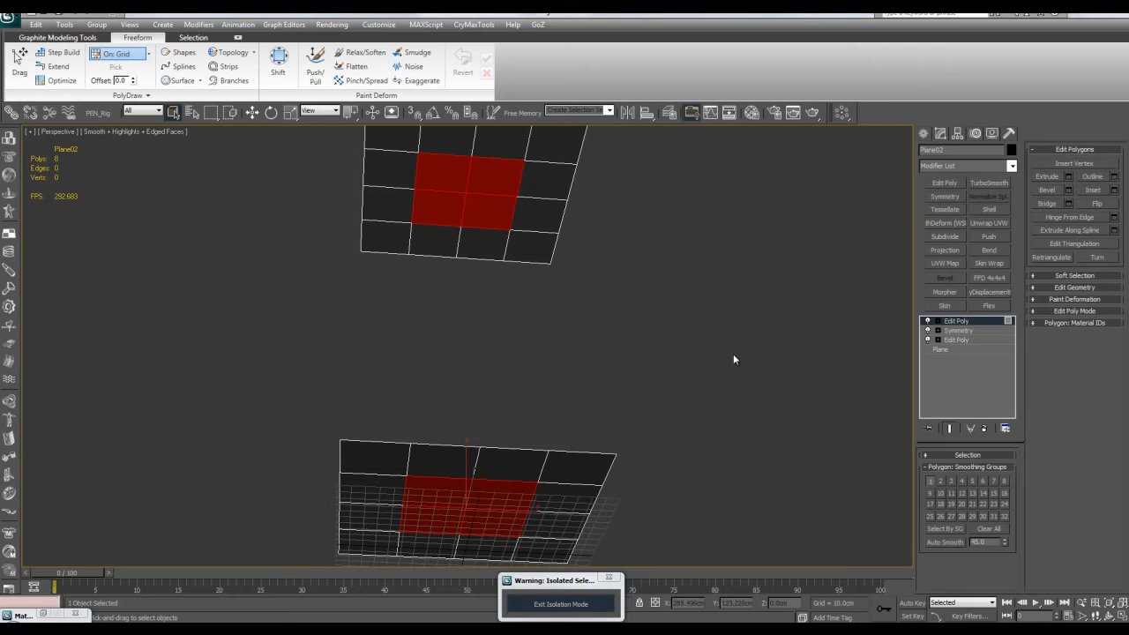
# Step: Preview a polygon bridge between the two selected patches and inspect it from several angles
pyautogui.keyDown('alt'); pyautogui.moveTo(637, 340); pyautogui.dragTo(647, 388, button='middle'); pyautogui.keyUp('alt')
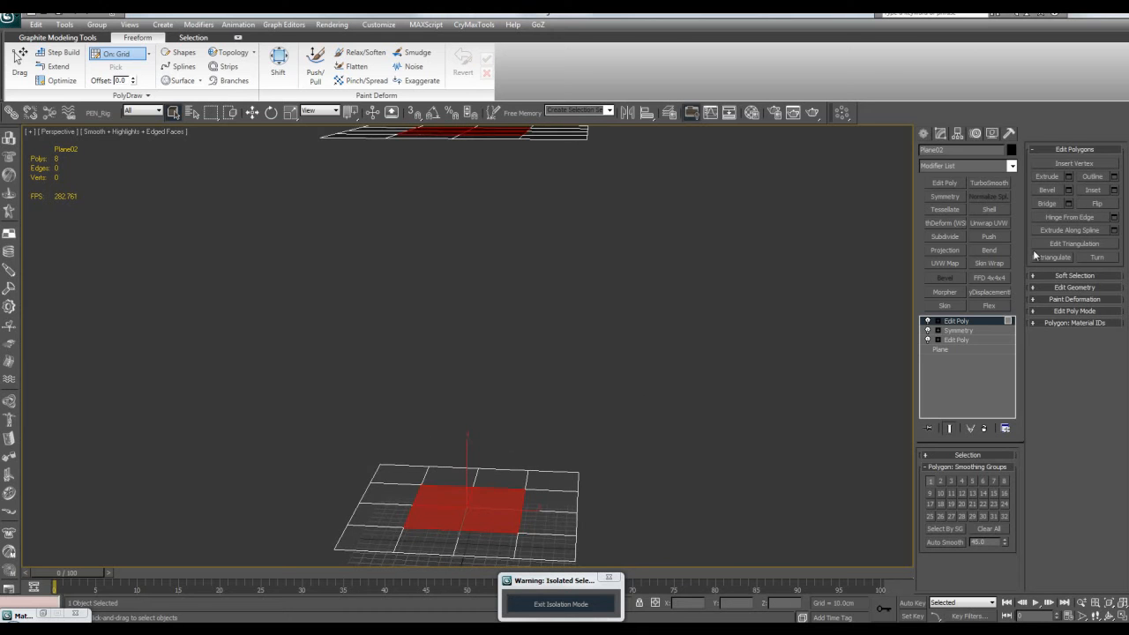
pyautogui.click(1069, 205)
pyautogui.keyDown('alt'); pyautogui.moveTo(544, 292); pyautogui.dragTo(533, 323, button='middle'); pyautogui.keyUp('alt')
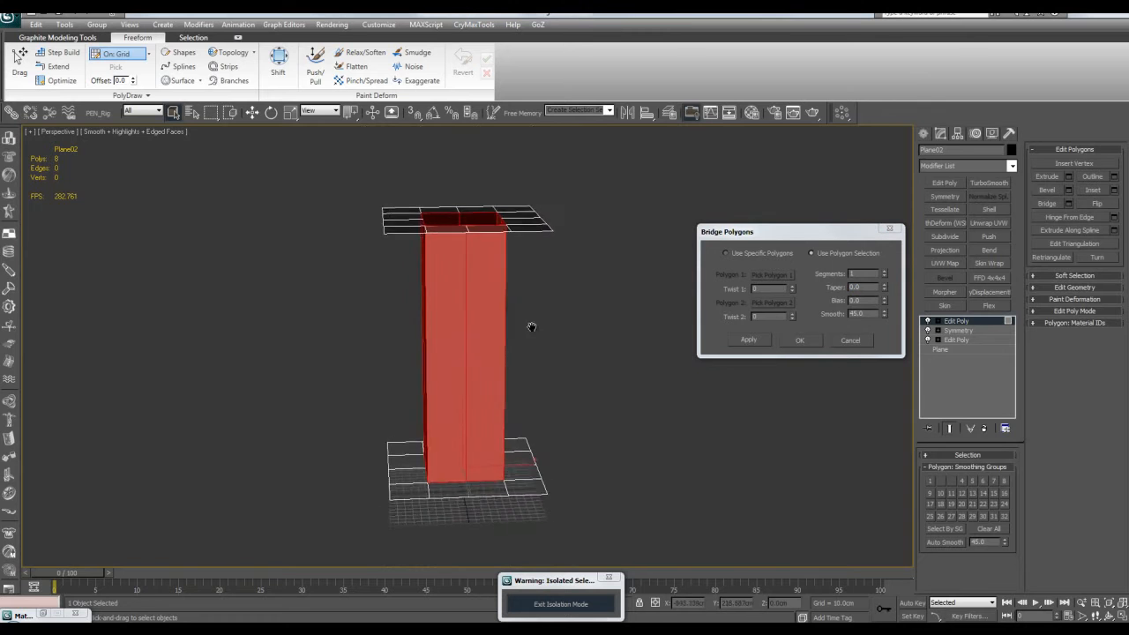
pyautogui.scroll(2, 538, 326)
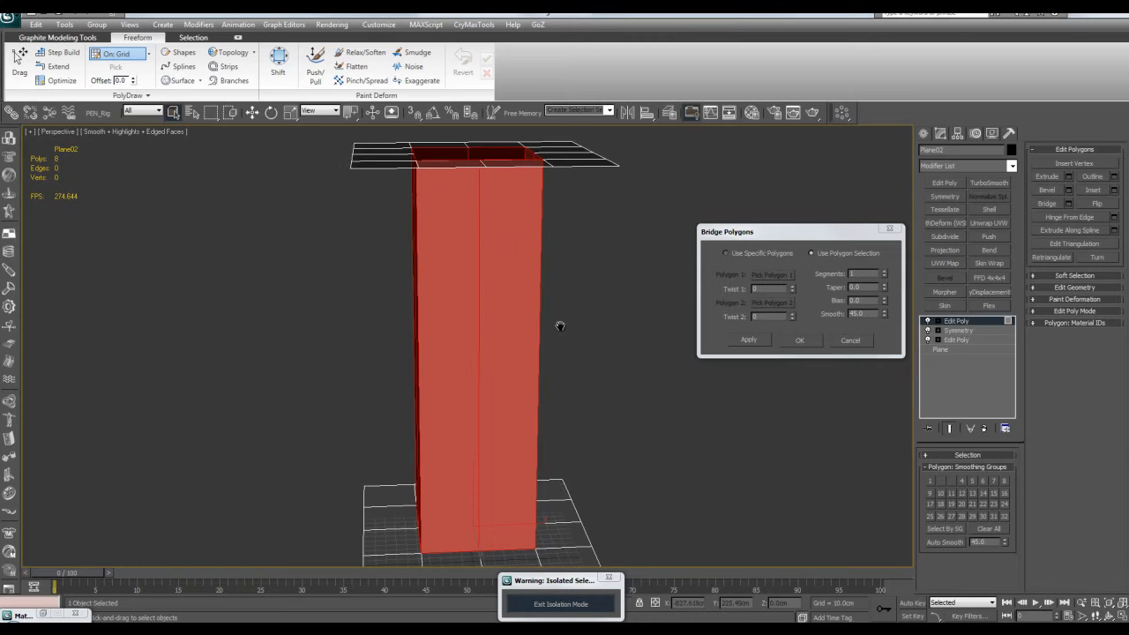
pyautogui.scroll(-2, 558, 328)
pyautogui.scroll(2, 567, 324)
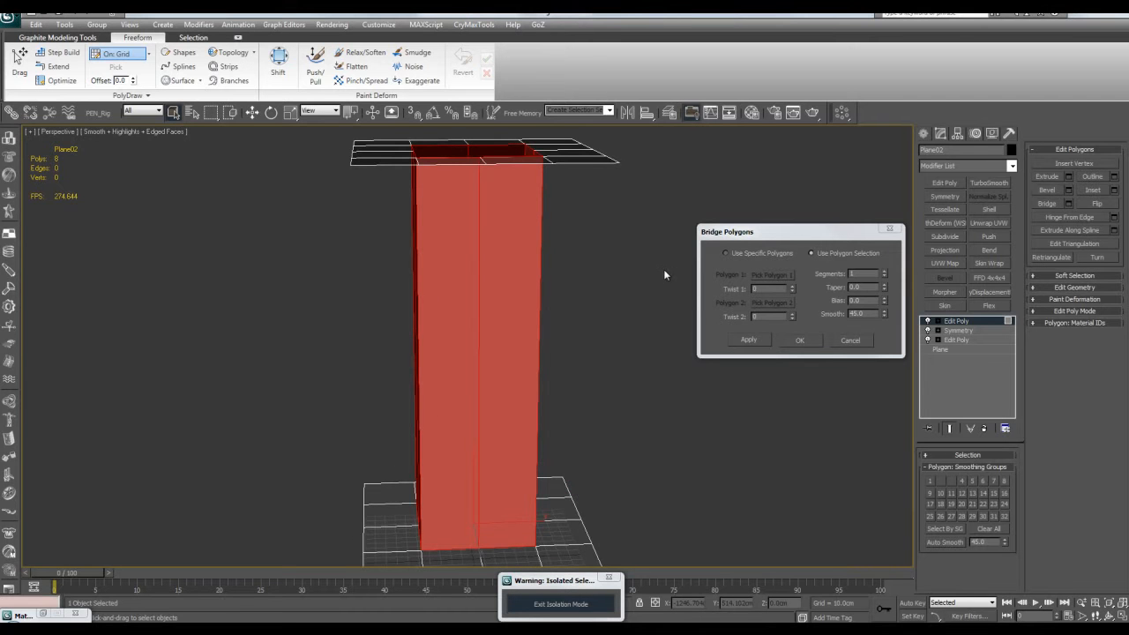
pyautogui.moveTo(596, 286); pyautogui.dragTo(591, 289, button='middle')
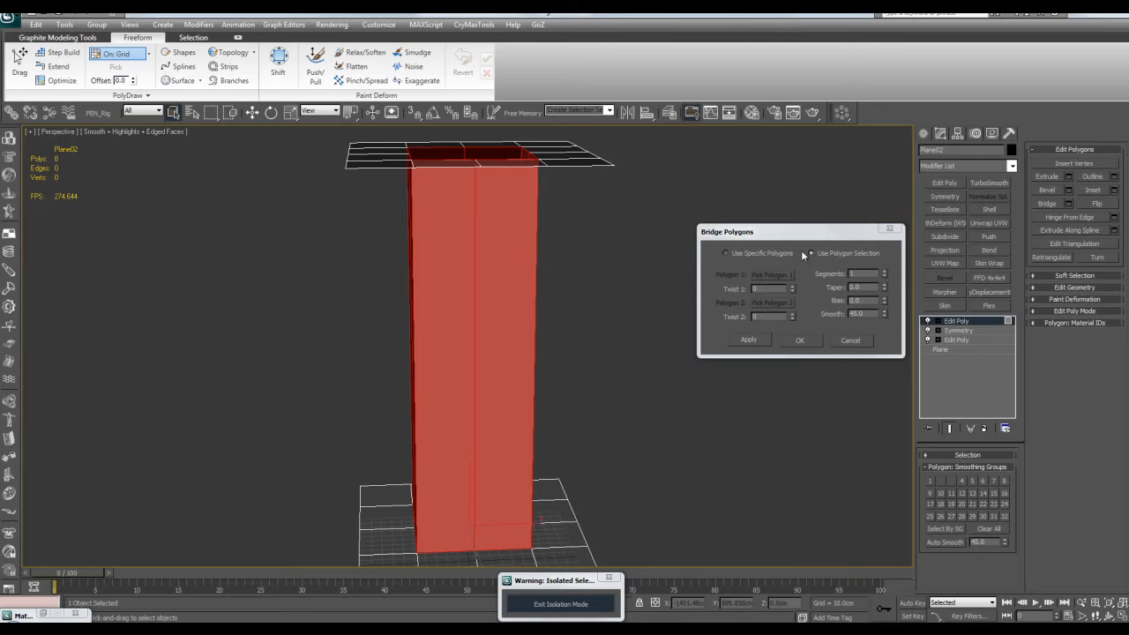
pyautogui.keyDown('alt'); pyautogui.moveTo(535, 295); pyautogui.dragTo(547, 334, button='middle'); pyautogui.keyUp('alt')
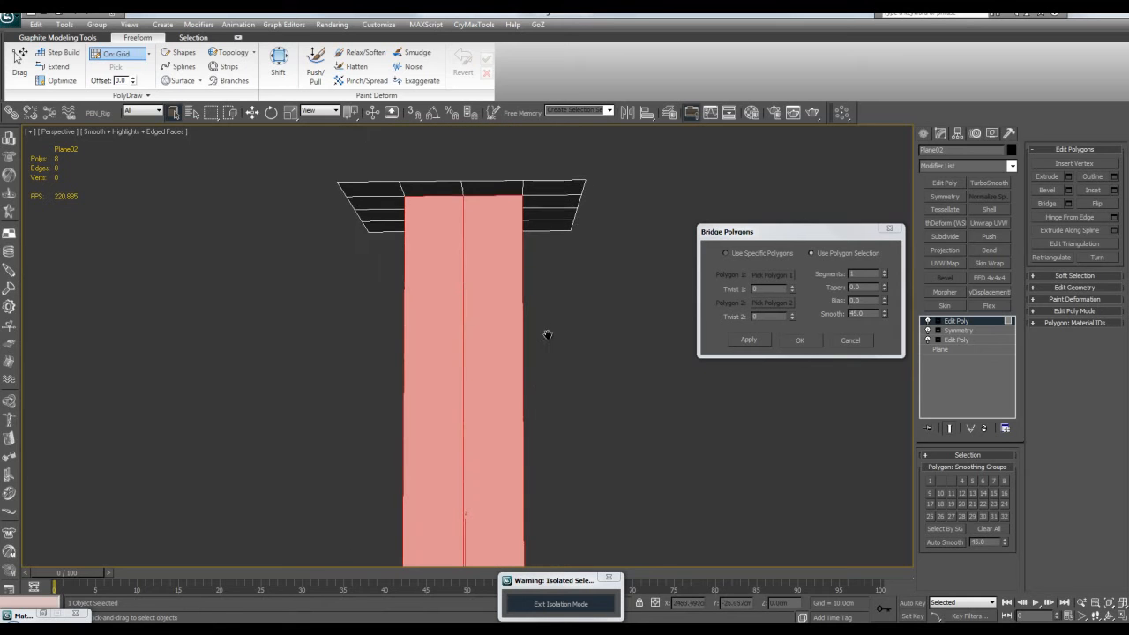
# Step: Switch the bridge to Use Specific Polygons and pick one central polygon on the lower plane and one on the upper plane
pyautogui.click(733, 253)
pyautogui.keyDown('alt'); pyautogui.moveTo(706, 254); pyautogui.dragTo(661, 307, button='middle'); pyautogui.keyUp('alt')
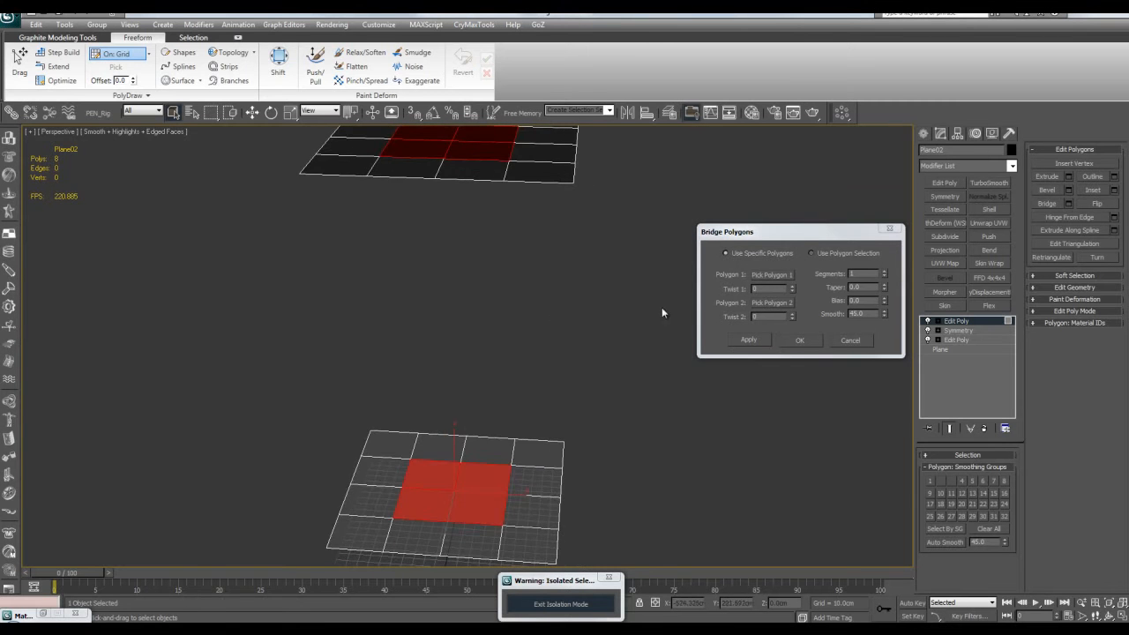
pyautogui.click(769, 274)
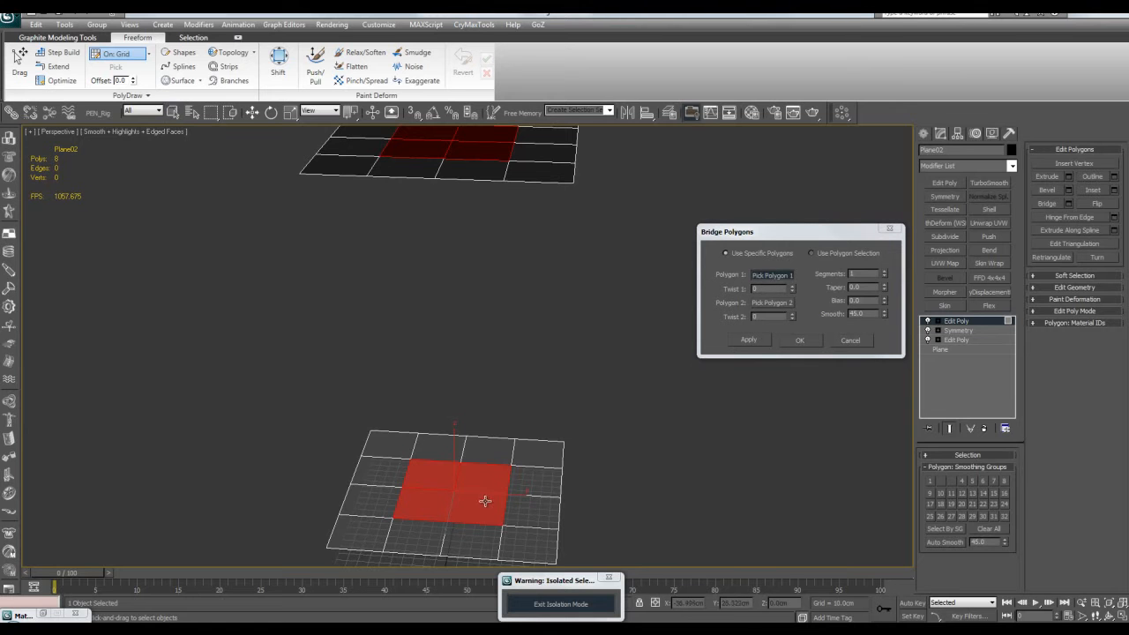
pyautogui.click(490, 496)
pyautogui.click(758, 304)
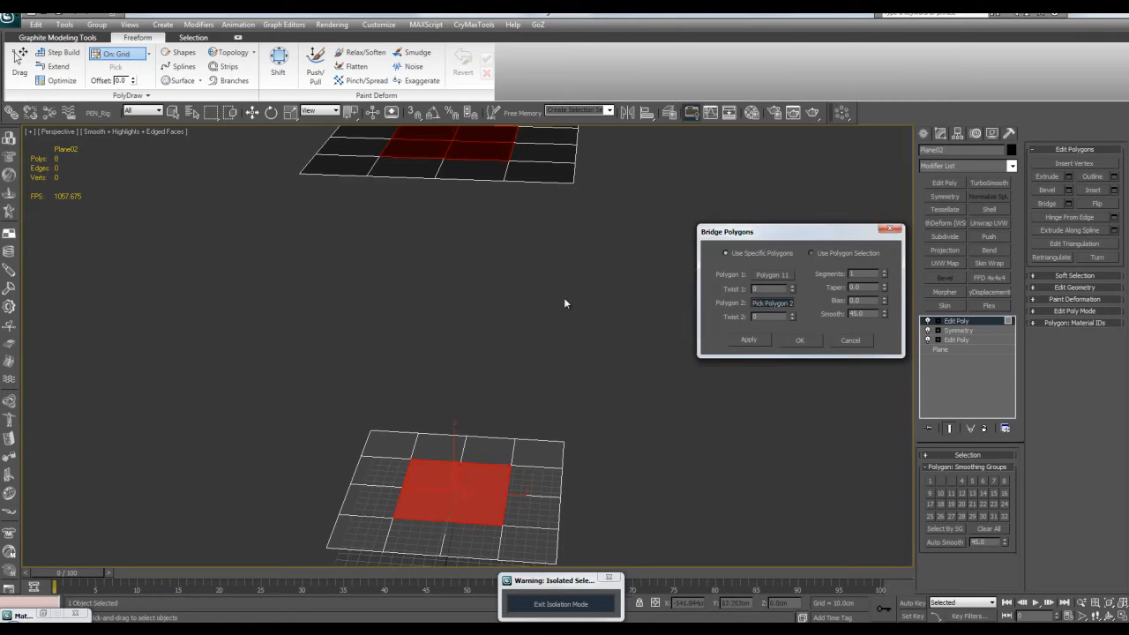
pyautogui.keyDown('alt'); pyautogui.moveTo(575, 308); pyautogui.dragTo(534, 221, button='middle'); pyautogui.keyUp('alt')
pyautogui.click(485, 181)
pyautogui.keyDown('alt'); pyautogui.moveTo(485, 181); pyautogui.dragTo(510, 257, button='middle'); pyautogui.keyUp('alt')
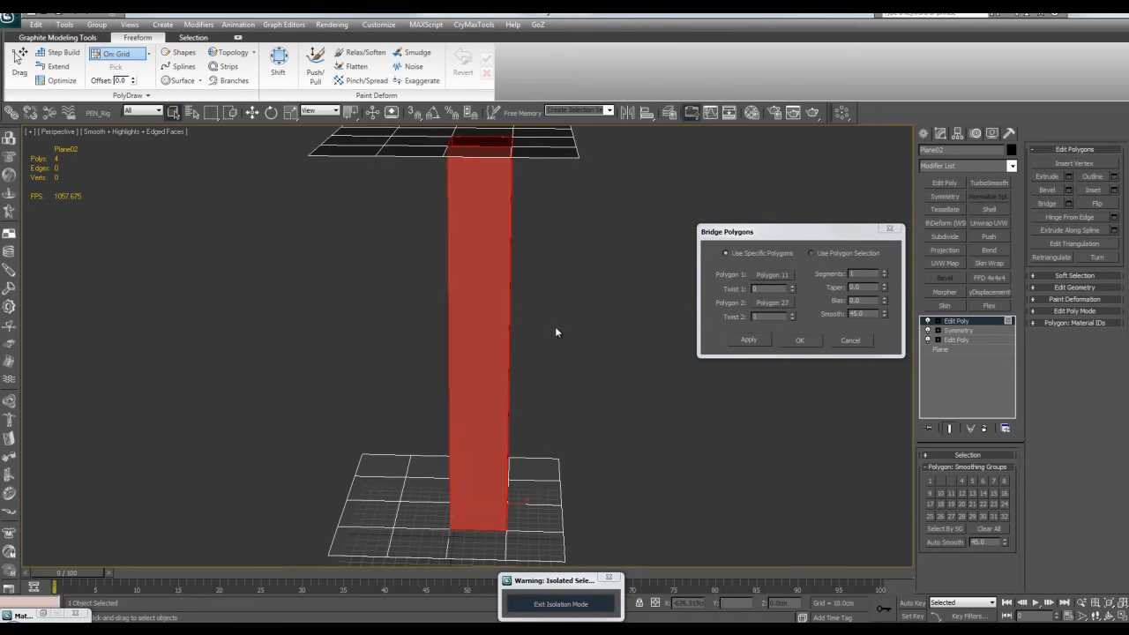
pyautogui.keyDown('alt'); pyautogui.moveTo(552, 331); pyautogui.dragTo(552, 345, button='middle'); pyautogui.keyUp('alt')
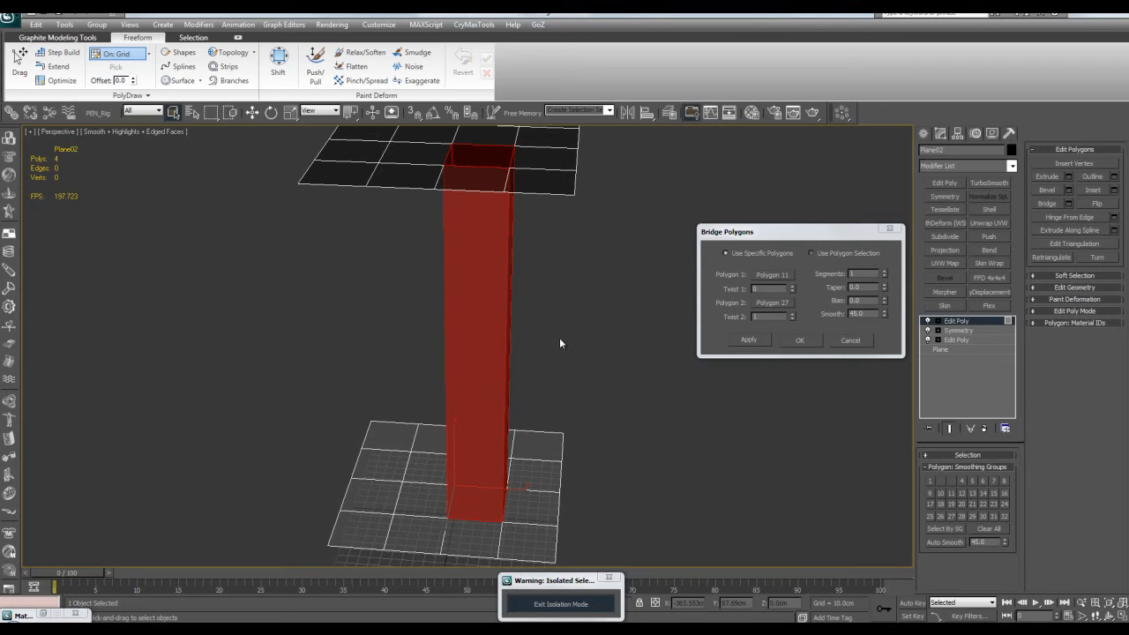
# Step: Return the bridge to Use Polygon Selection and cancel it
pyautogui.click(836, 259)
pyautogui.click(824, 260)
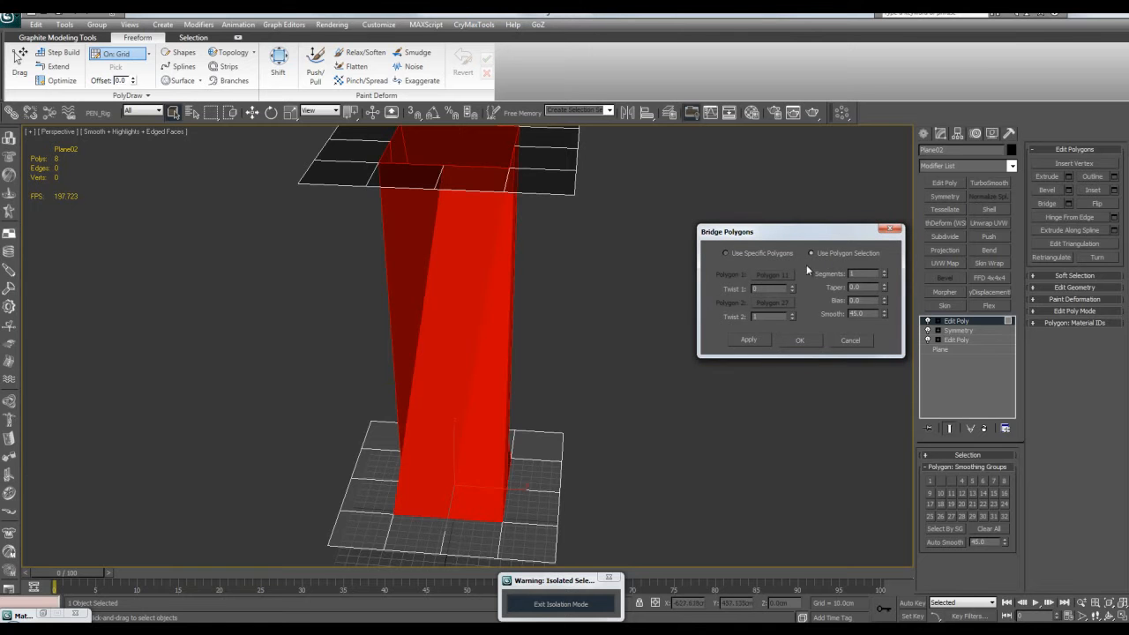
pyautogui.scroll(3, 606, 347)
pyautogui.click(842, 340)
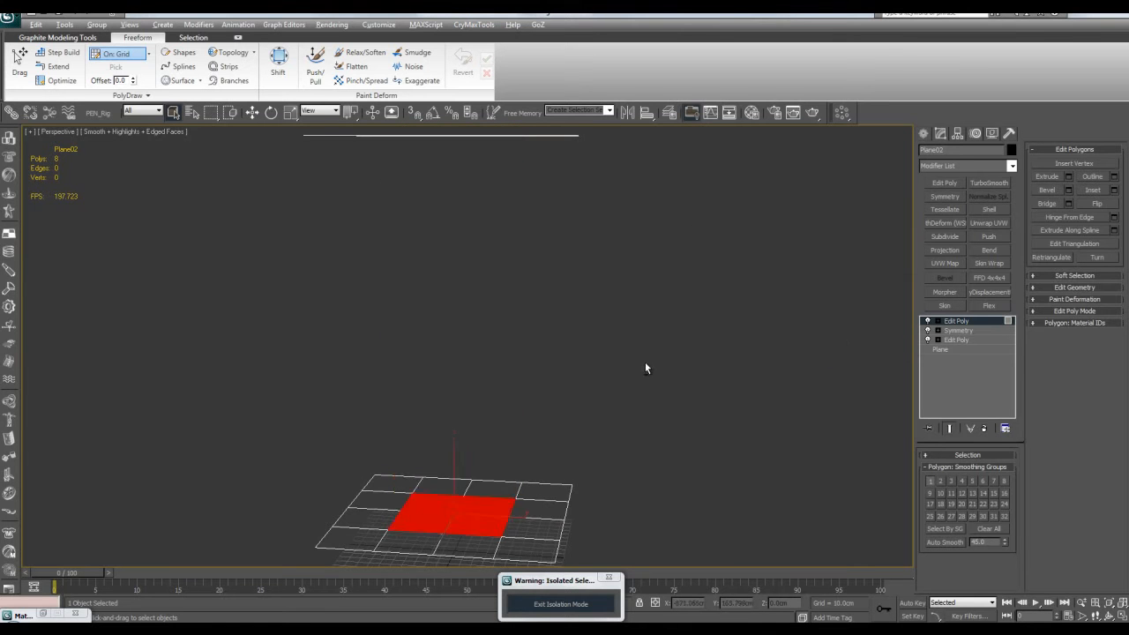
# Step: Check the selected patches on both planes and start a new bridge between them with Use Polygon Selection
pyautogui.scroll(2, 649, 371)
pyautogui.moveTo(509, 258); pyautogui.dragTo(477, 425, button='middle')
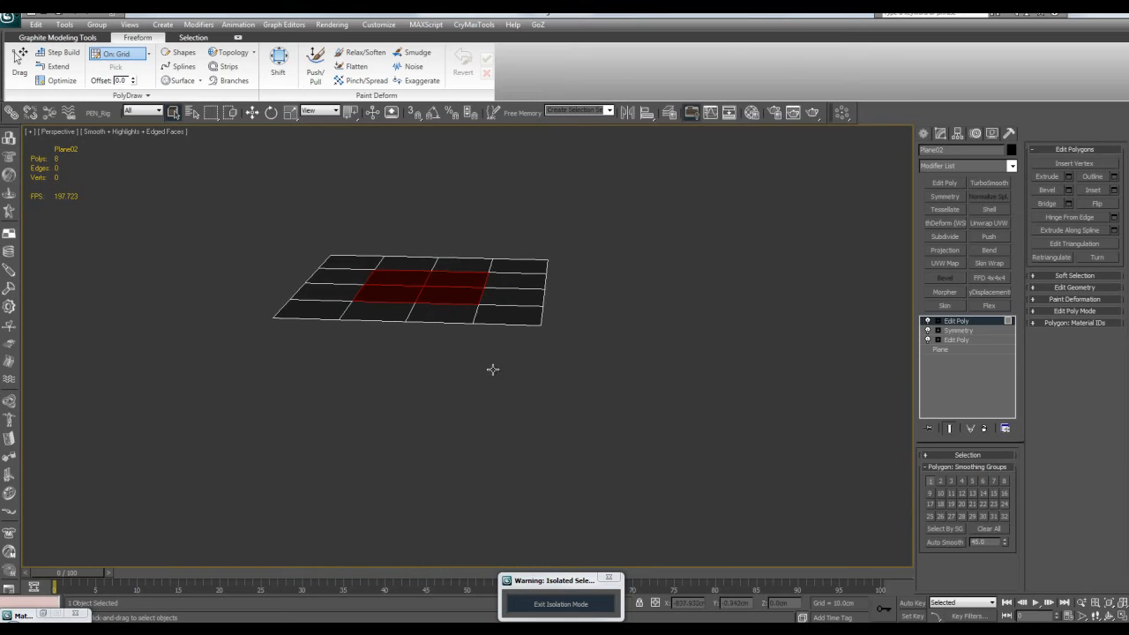
pyautogui.scroll(-2, 470, 326)
pyautogui.moveTo(470, 326); pyautogui.dragTo(488, 244, button='middle')
pyautogui.moveTo(520, 325); pyautogui.dragTo(547, 305, button='middle')
pyautogui.scroll(2, 546, 305)
pyautogui.scroll(-2, 547, 305)
pyautogui.hotkey('alt', 'x')
pyautogui.click(1068, 204)
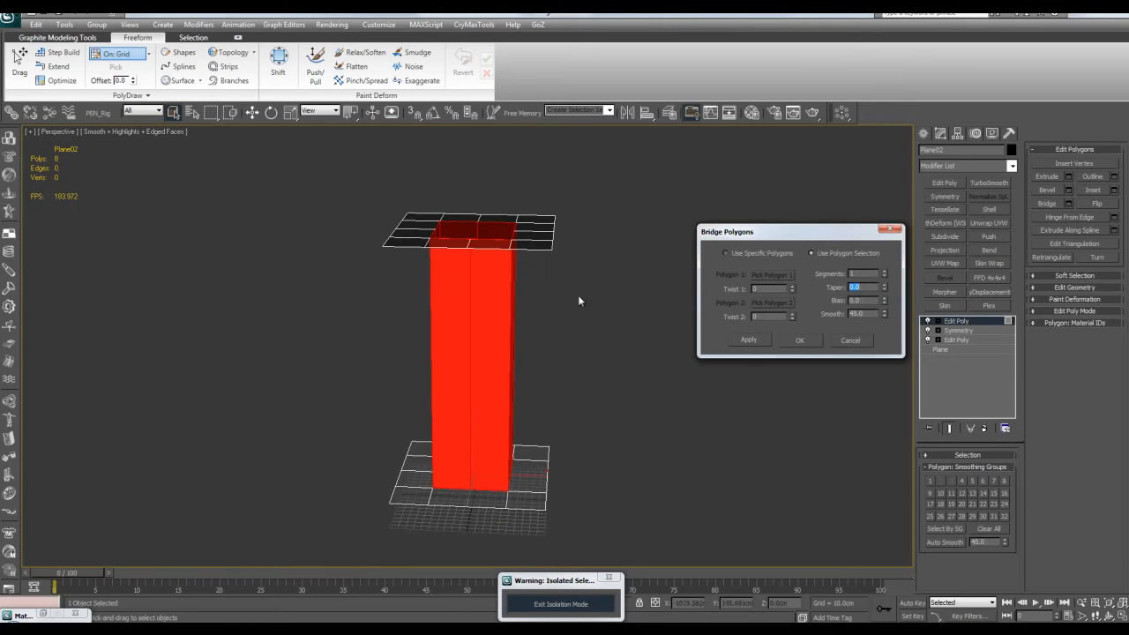
pyautogui.scroll(3, 578, 295)
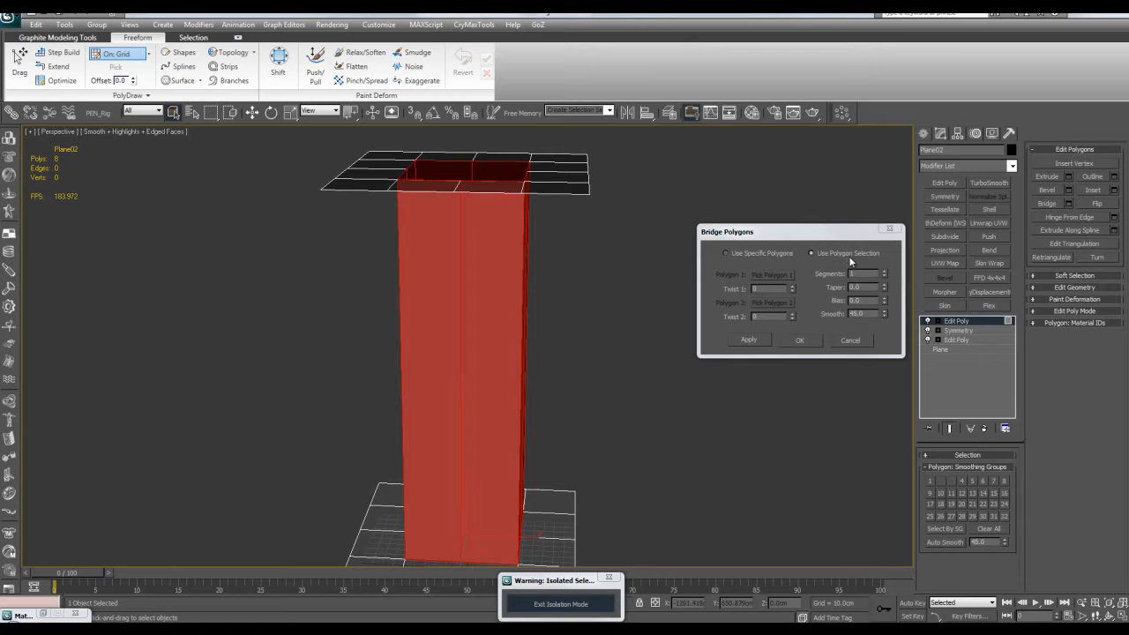
pyautogui.scroll(4, 575, 287)
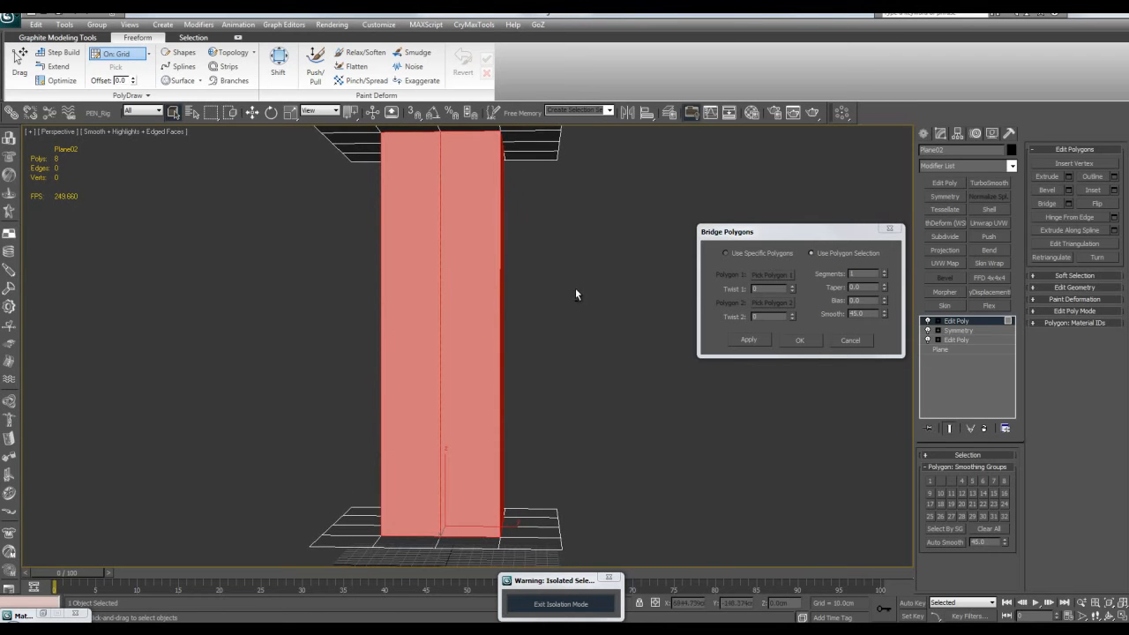
pyautogui.keyDown('alt'); pyautogui.moveTo(550, 268); pyautogui.dragTo(556, 283, button='middle'); pyautogui.keyUp('alt')
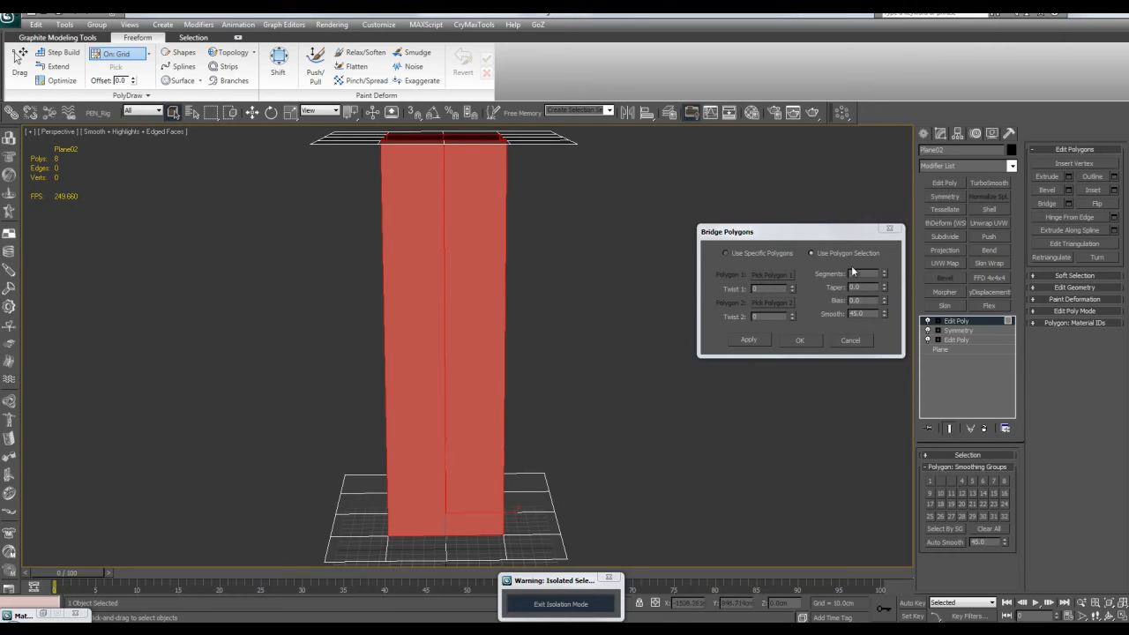
# Step: Set the bridge to 10 segments with a taper of 3.4
pyautogui.moveTo(885, 274); pyautogui.dragTo(885, 274)
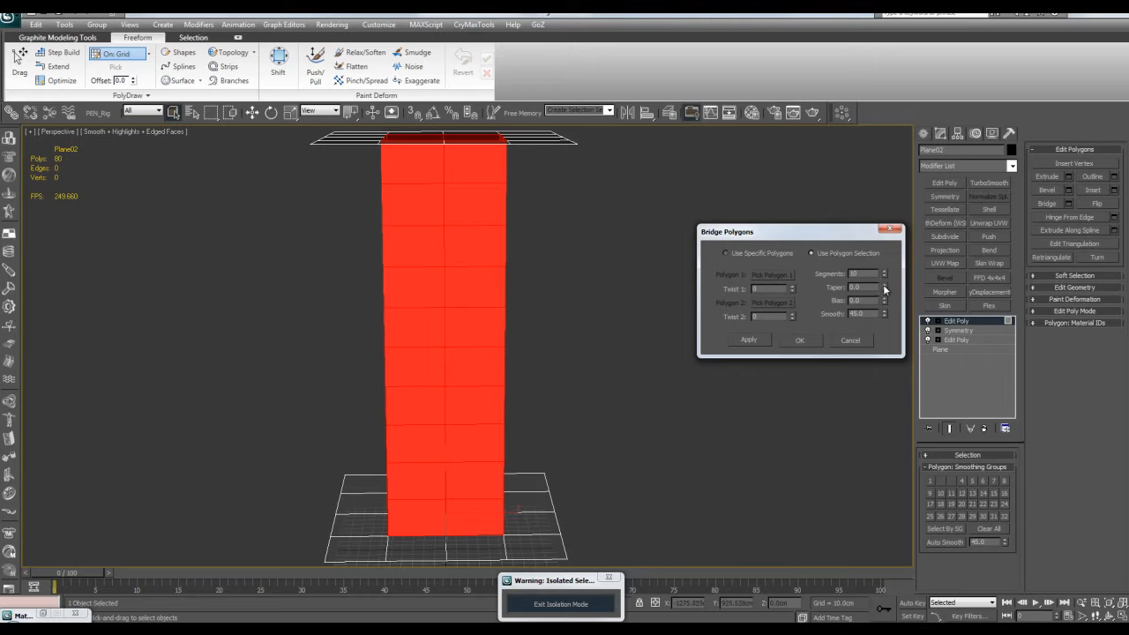
pyautogui.moveTo(886, 289); pyautogui.dragTo(885, 278)
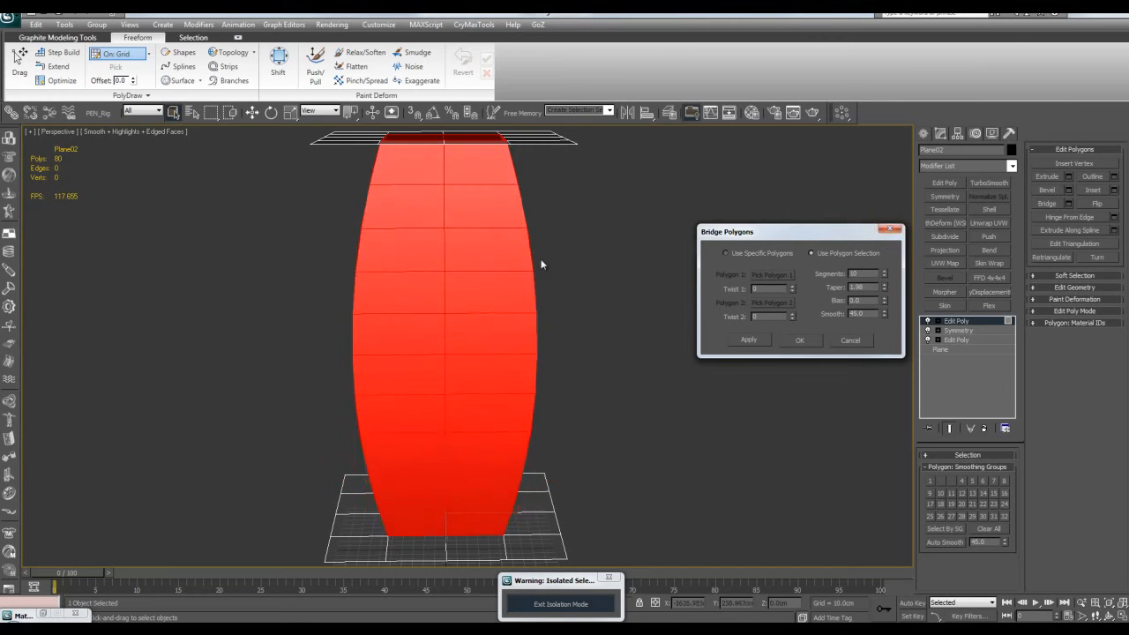
pyautogui.scroll(-2, 566, 272)
pyautogui.scroll(2, 573, 268)
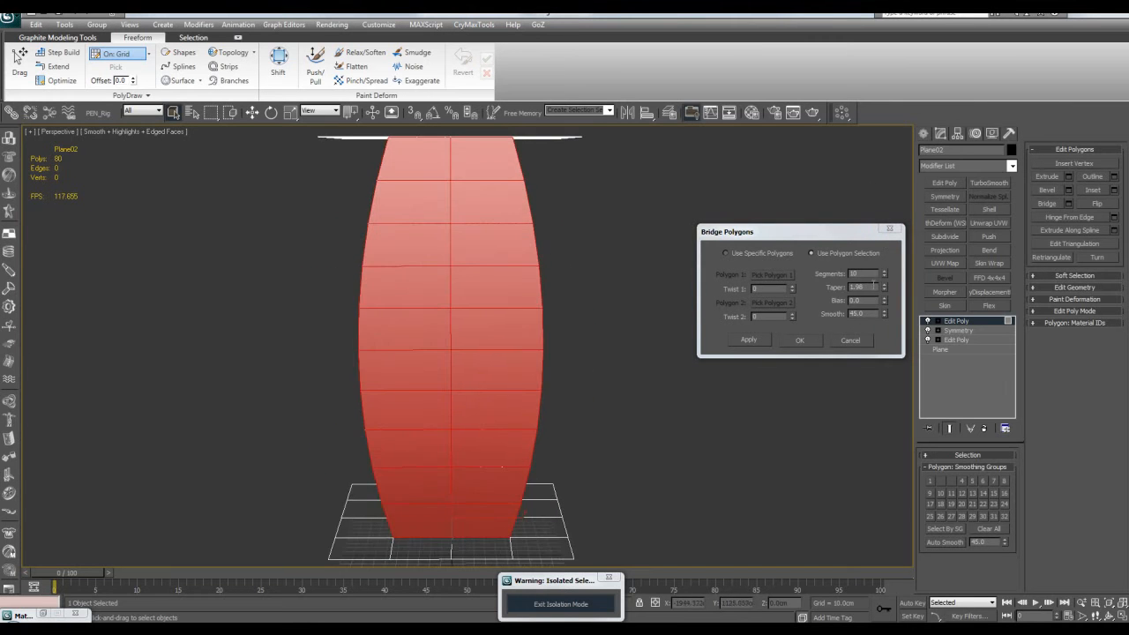
pyautogui.moveTo(884, 288); pyautogui.dragTo(890, 244)
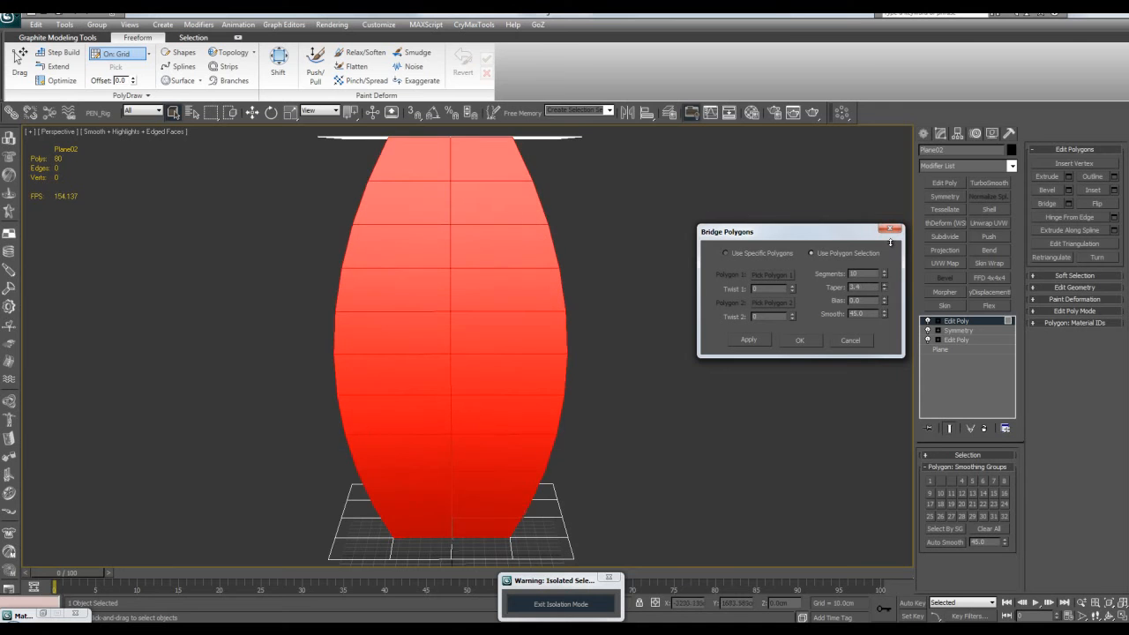
pyautogui.scroll(-3, 523, 319)
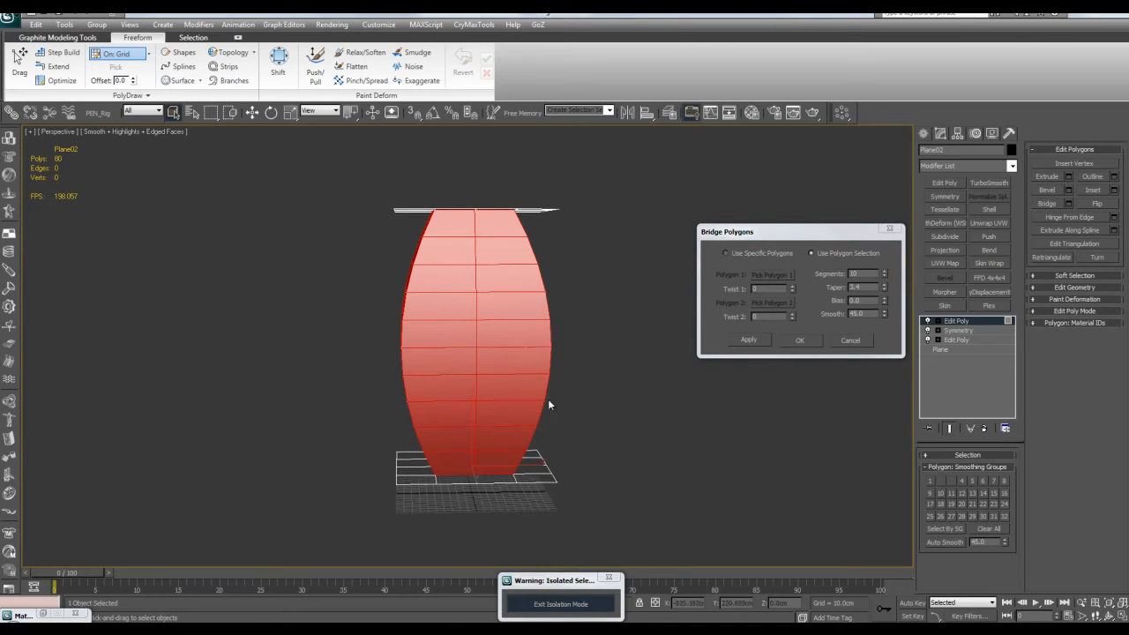
pyautogui.moveTo(485, 205); pyautogui.dragTo(502, 258, button='middle')
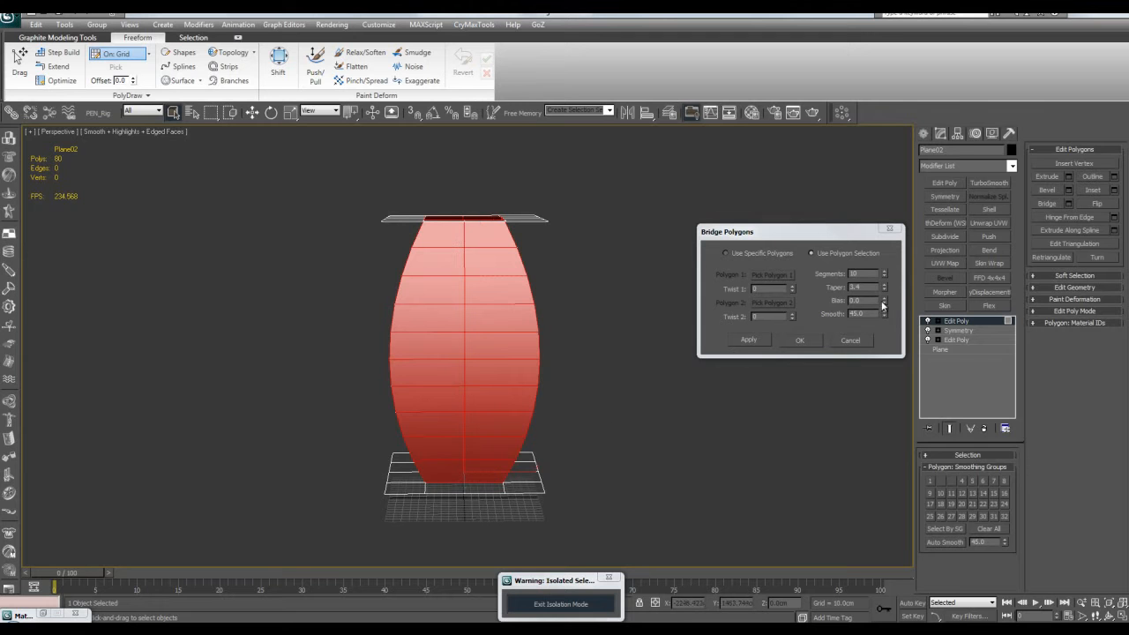
# Step: Set the bridge's bias to 99 and Twist 2 to 1, and accept the bridge
pyautogui.moveTo(884, 305); pyautogui.dragTo(873, 220)
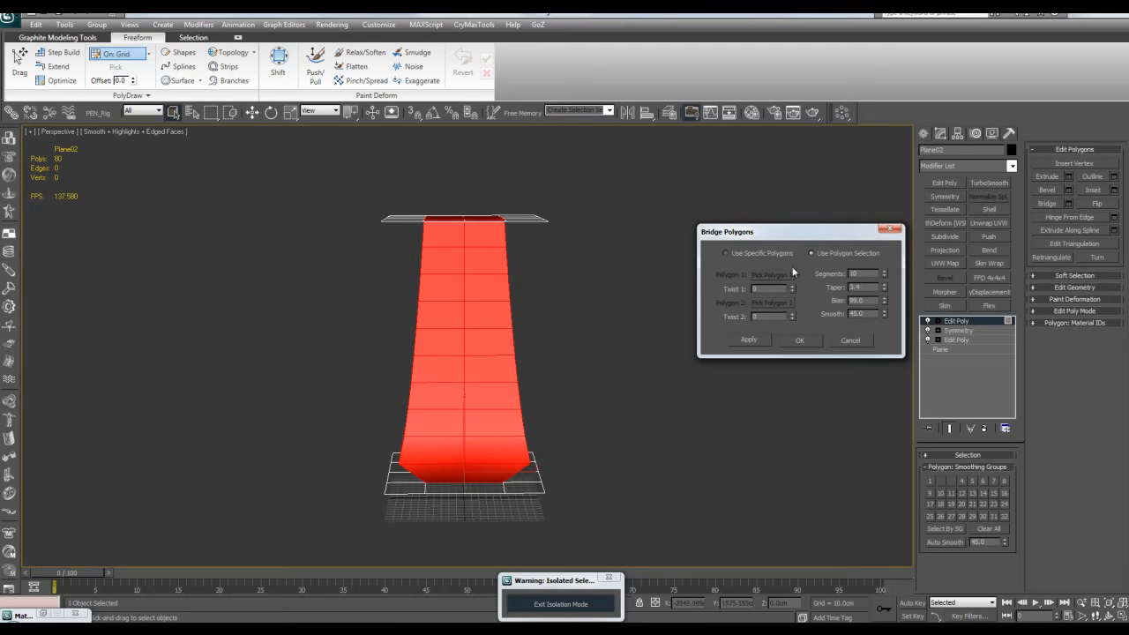
pyautogui.click(793, 314)
pyautogui.click(793, 315)
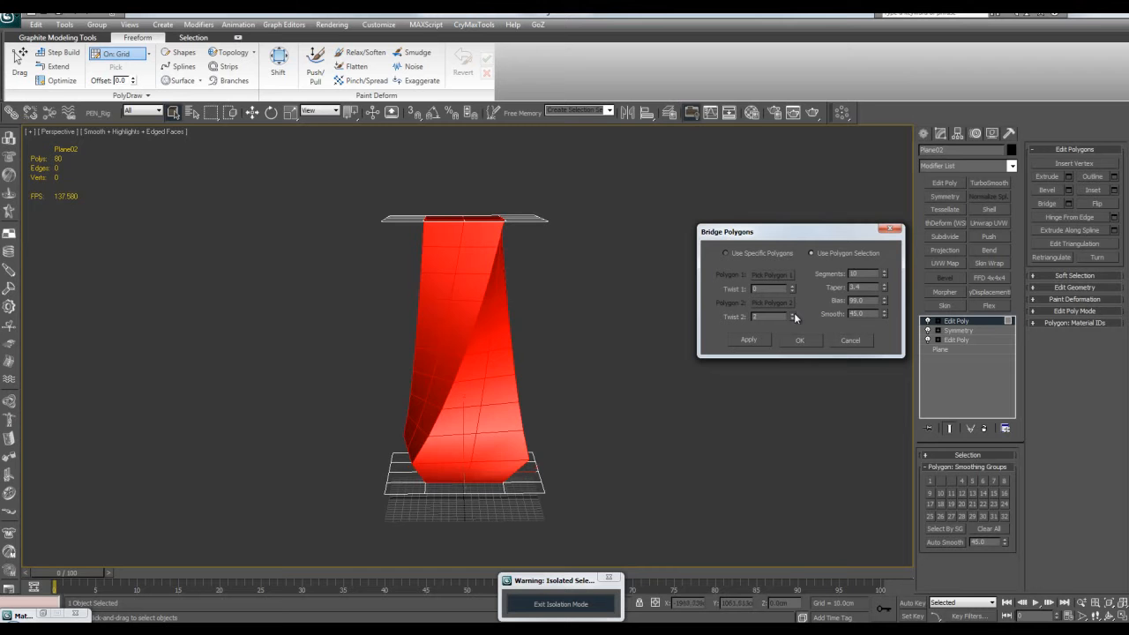
pyautogui.click(793, 318)
pyautogui.keyDown('alt'); pyautogui.moveTo(551, 270); pyautogui.dragTo(502, 277, button='middle'); pyautogui.keyUp('alt')
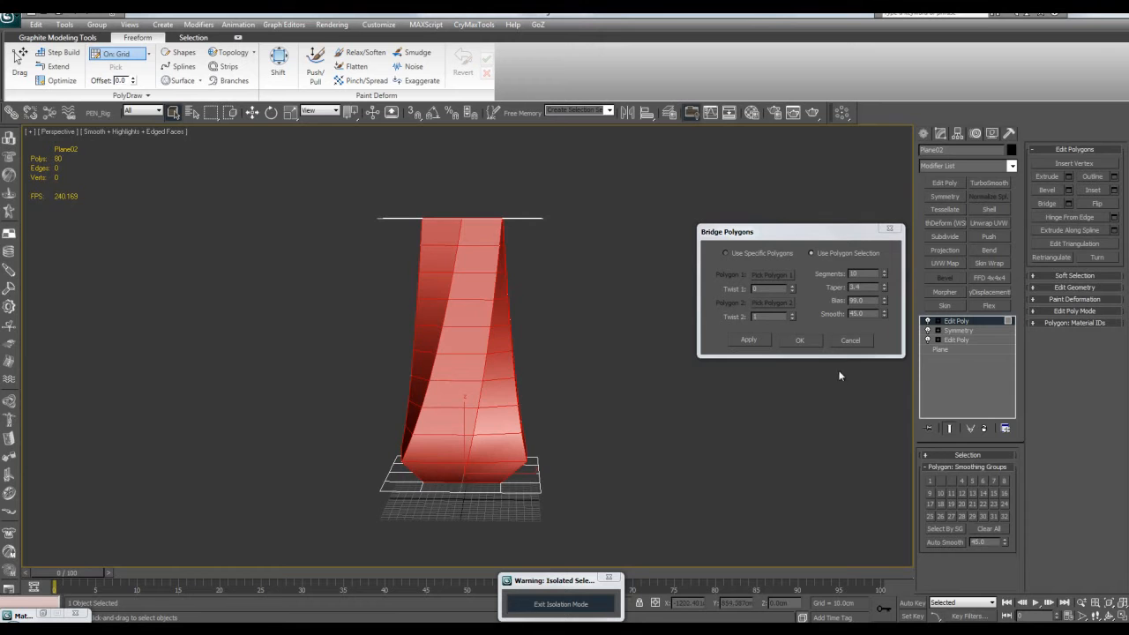
pyautogui.click(798, 340)
pyautogui.click(739, 337)
# Step: Add another Edit Poly modifier on top of the bridged mesh and enter its polygon level
pyautogui.press('4')
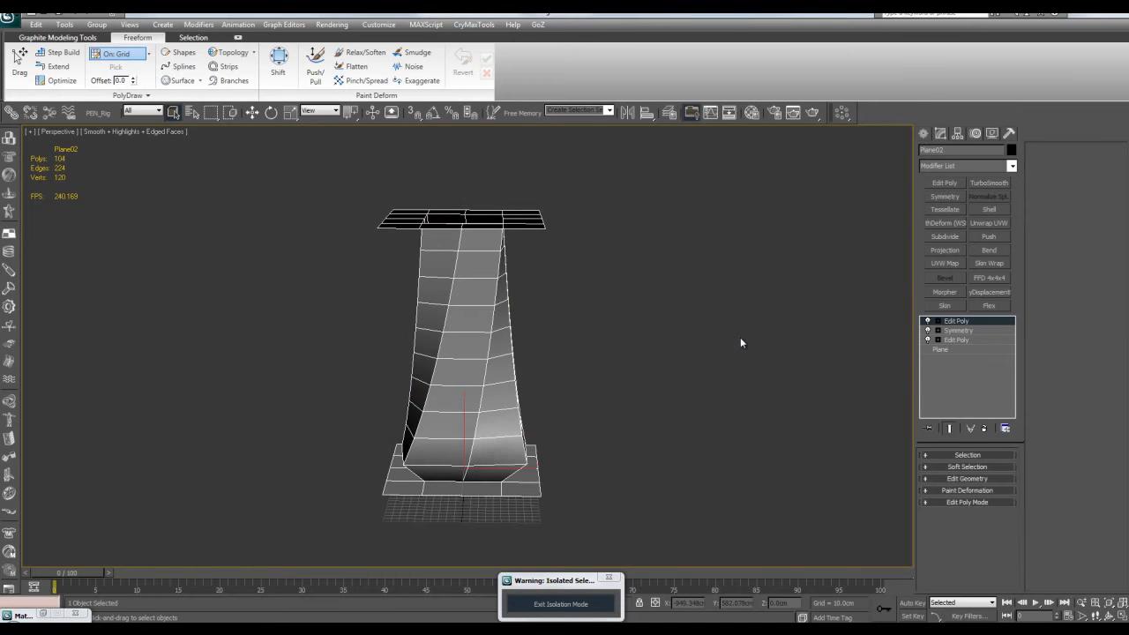
pyautogui.click(942, 183)
pyautogui.press('4')
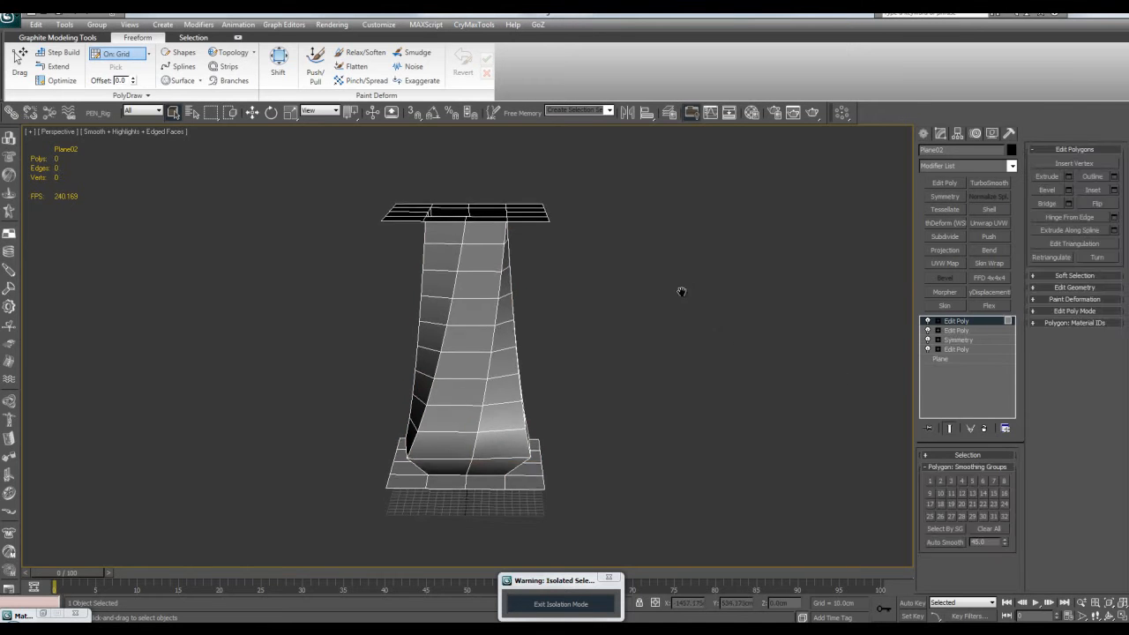
# Step: Select all the twisted bridge polygons, invert the selection, delete the remaining plane polygons, and leave polygon level
pyautogui.keyDown('alt'); pyautogui.moveTo(657, 306); pyautogui.dragTo(660, 286, button='middle'); pyautogui.keyUp('alt')
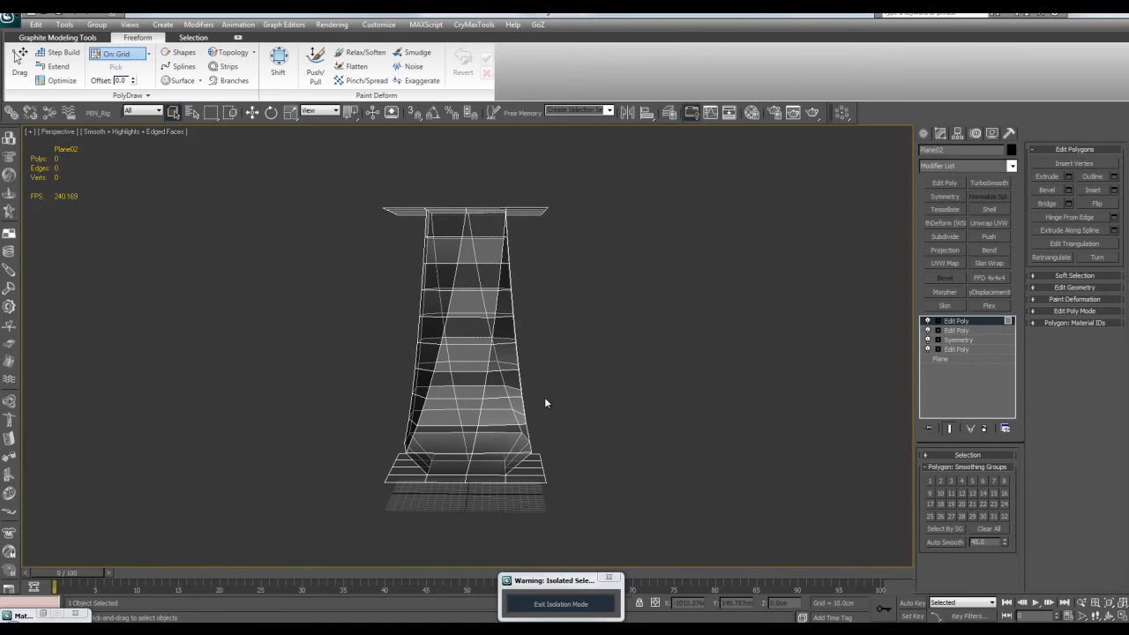
pyautogui.moveTo(376, 452); pyautogui.dragTo(581, 236)
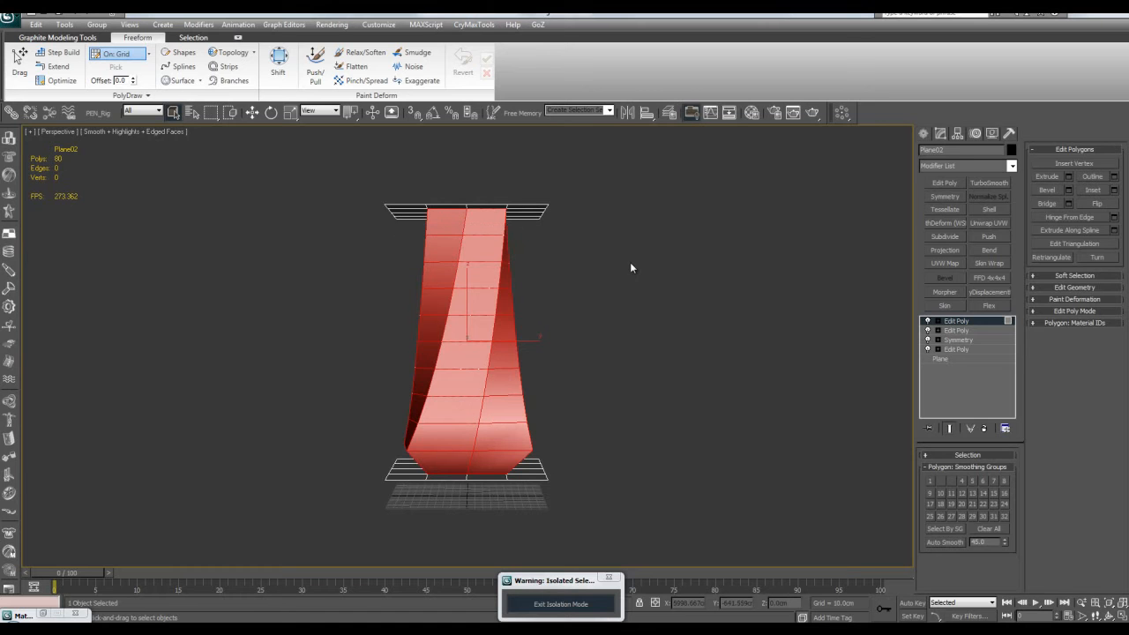
pyautogui.moveTo(615, 296); pyautogui.dragTo(620, 300, button='middle')
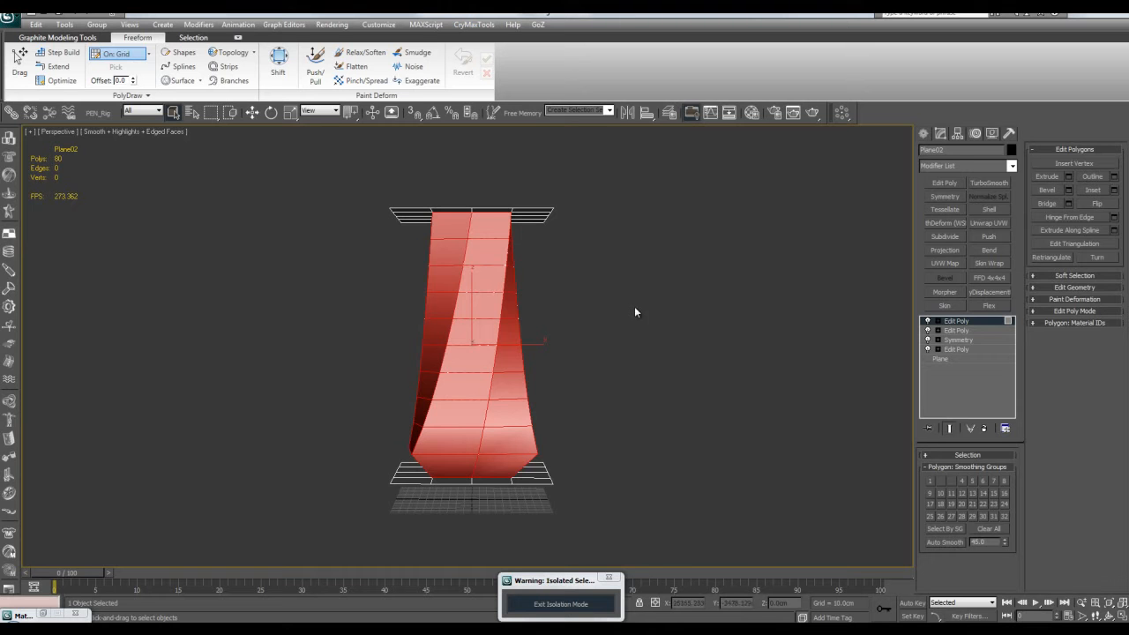
pyautogui.moveTo(639, 322); pyautogui.dragTo(468, 353, button='middle')
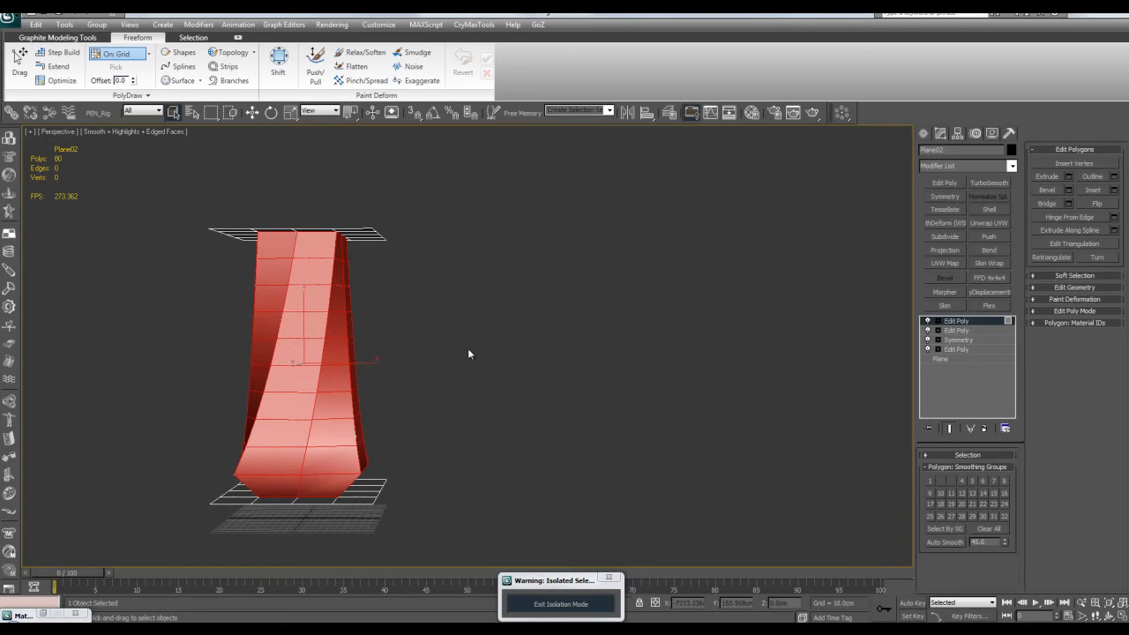
pyautogui.moveTo(351, 353); pyautogui.dragTo(501, 407, button='middle')
pyautogui.hotkey('ctrl', 'i')
pyautogui.press('Delete')
pyautogui.press('4')
# Step: Examine the remaining twisted bridge mesh from several angles, briefly toggling see-through display
pyautogui.press('z')
pyautogui.moveTo(501, 361)
pyautogui.mouseDown(button='middle')
pyautogui.moveTo(565, 378)
pyautogui.moveTo(544, 373)
pyautogui.moveTo(538, 445)
pyautogui.moveTo(545, 323)
pyautogui.moveTo(529, 391)
pyautogui.moveTo(551, 415)
pyautogui.moveTo(550, 385)
pyautogui.mouseUp(button='middle')
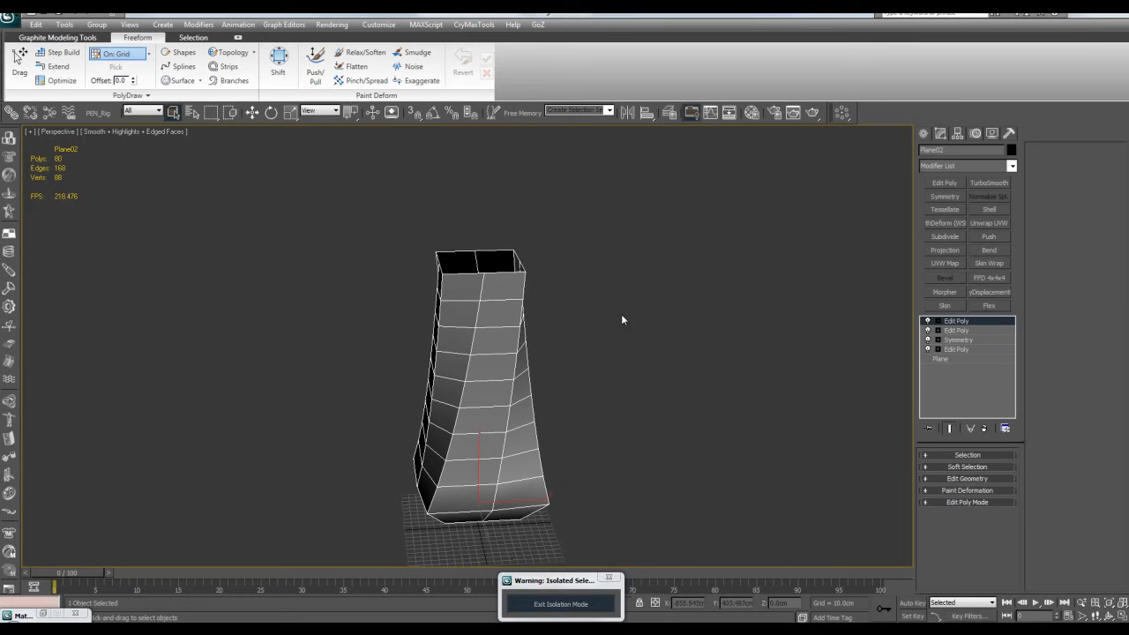
pyautogui.moveTo(503, 390)
pyautogui.keyDown('alt'); pyautogui.mouseDown(button='middle')
pyautogui.moveTo(511, 320)
pyautogui.moveTo(509, 403)
pyautogui.mouseUp(button='middle'); pyautogui.keyUp('alt')
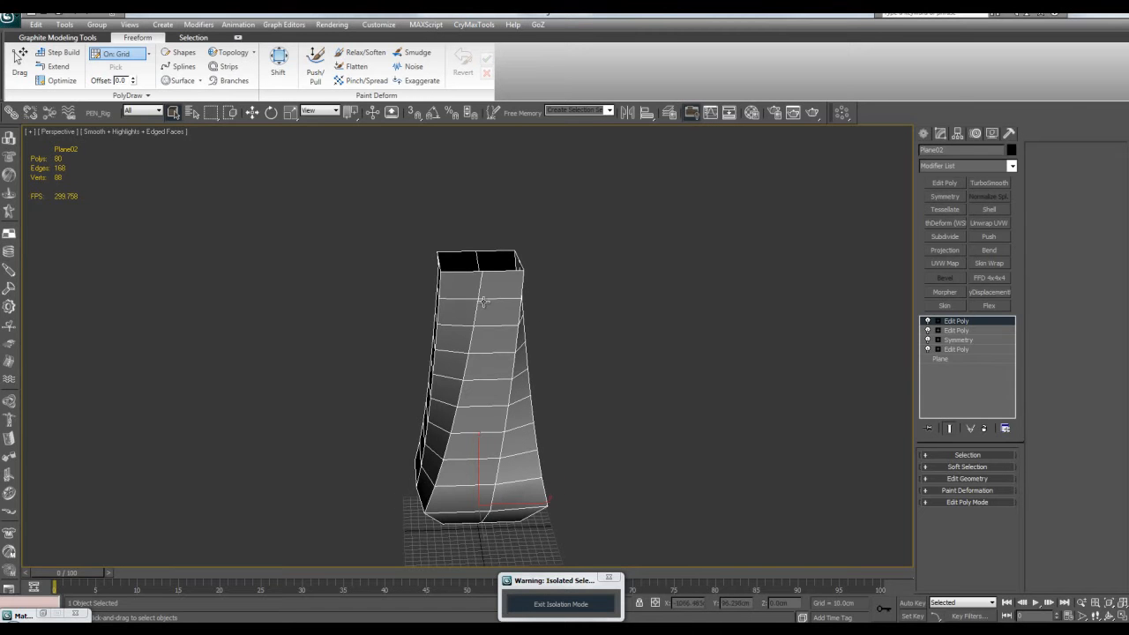
pyautogui.moveTo(498, 327); pyautogui.dragTo(509, 291, button='middle')
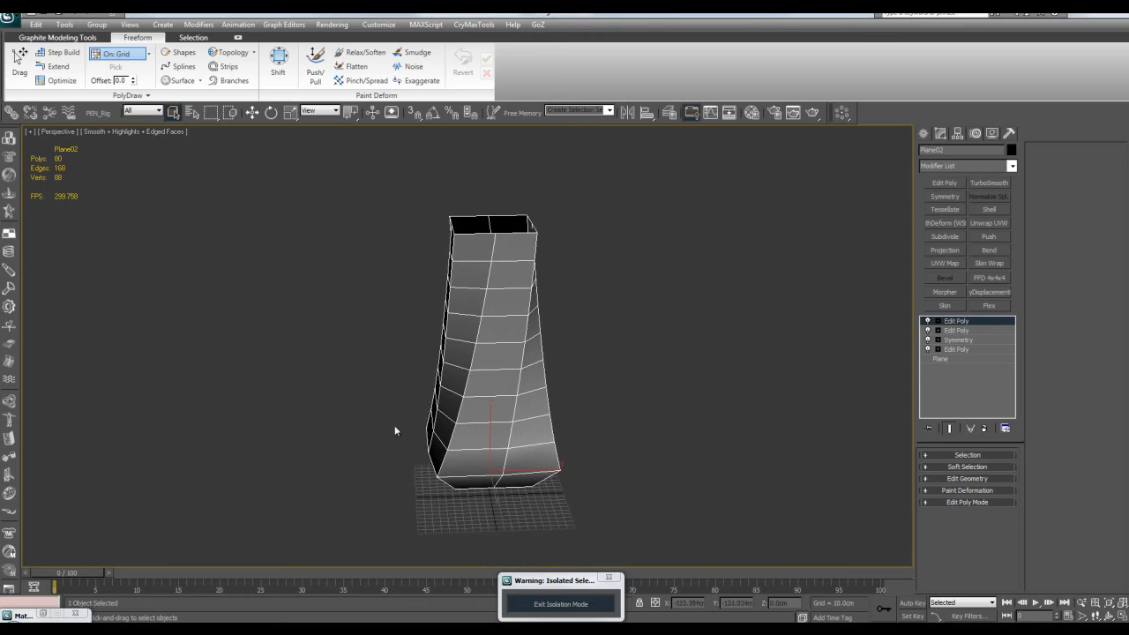
pyautogui.moveTo(552, 336); pyautogui.dragTo(552, 354, button='middle')
pyautogui.hotkey('alt', 'x')
pyautogui.hotkey('alt', 'x')
pyautogui.keyDown('alt'); pyautogui.moveTo(512, 315); pyautogui.dragTo(536, 323, button='middle'); pyautogui.keyUp('alt')
# Step: Exit isolation mode and move the twisted bridge mesh along the Y axis away from the gun model
pyautogui.click(573, 608)
pyautogui.click(661, 217)
pyautogui.press('z')
pyautogui.scroll(-5, 353, 342)
pyautogui.click(313, 357)
pyautogui.press('w')
pyautogui.scroll(-3, 322, 379)
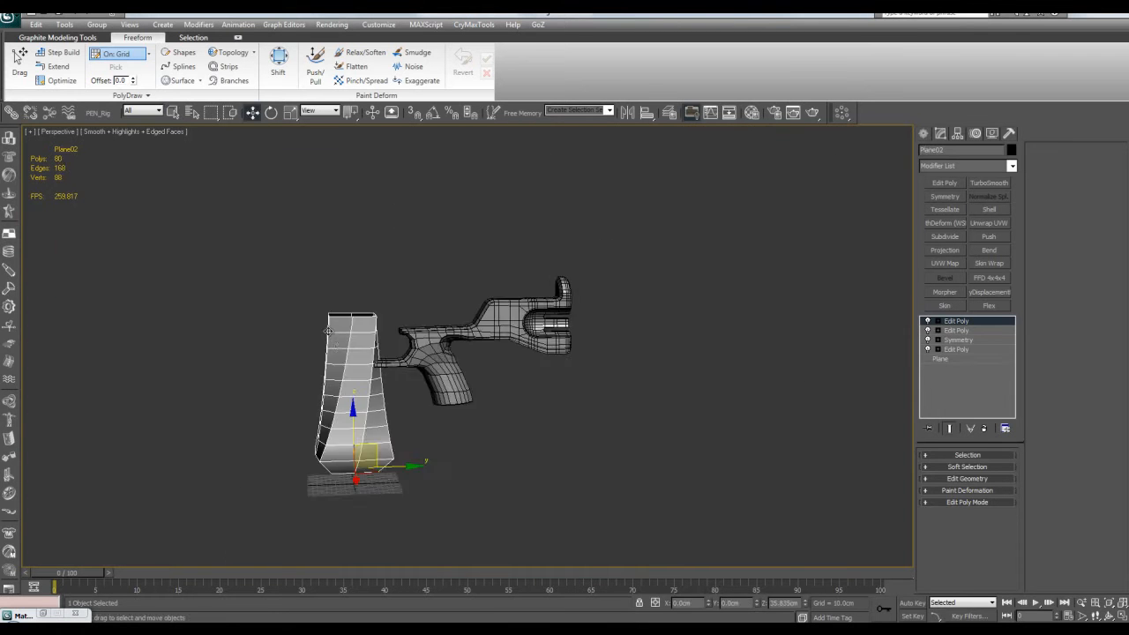
pyautogui.moveTo(402, 465); pyautogui.dragTo(227, 464)
pyautogui.press('q')
# Step: Select the gun model and enter its polygon level
pyautogui.click(503, 327)
pyautogui.click(504, 327)
pyautogui.press('z')
pyautogui.press('4')
pyautogui.moveTo(852, 267); pyautogui.dragTo(739, 288, button='middle')
pyautogui.click(795, 295)
pyautogui.scroll(8, 696, 384)
# Step: Select individual polygons one after another on the flat side of the gun body, and clear the selection
pyautogui.moveTo(589, 392)
pyautogui.mouseDown(button='middle')
pyautogui.moveTo(580, 341)
pyautogui.moveTo(574, 358)
pyautogui.moveTo(491, 378)
pyautogui.moveTo(553, 355)
pyautogui.mouseUp(button='middle')
pyautogui.click(448, 345)
pyautogui.click(538, 339)
pyautogui.click(527, 275)
pyautogui.click(465, 323)
pyautogui.click(503, 310)
pyautogui.click(465, 273)
pyautogui.click(492, 271)
pyautogui.click(462, 316)
pyautogui.click(434, 187)
pyautogui.moveTo(434, 186)
pyautogui.keyDown('alt'); pyautogui.mouseDown(button='middle')
pyautogui.moveTo(631, 221)
pyautogui.moveTo(661, 245)
pyautogui.moveTo(499, 323)
pyautogui.moveTo(491, 312)
pyautogui.moveTo(491, 324)
pyautogui.mouseUp(button='middle'); pyautogui.keyUp('alt')
pyautogui.click(492, 328)
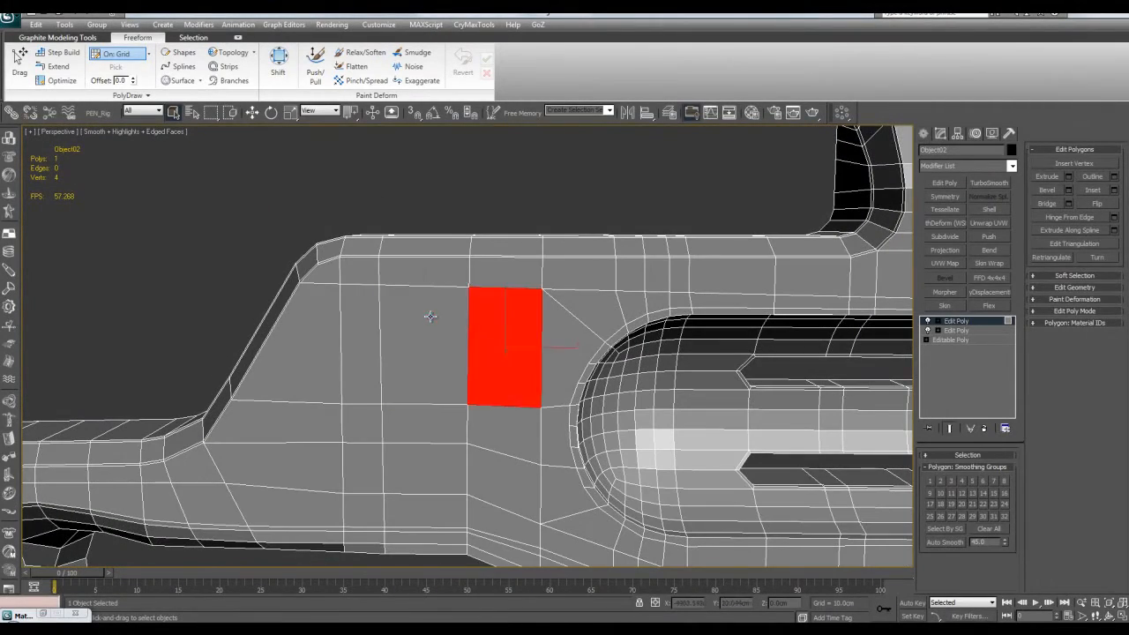
pyautogui.click(445, 317)
pyautogui.click(498, 211)
# Step: At vertex level, cut two connected edges across the gun's flat side, from the upper horizontal edge across to two vertical edges
pyautogui.press('1')
pyautogui.click(526, 287)
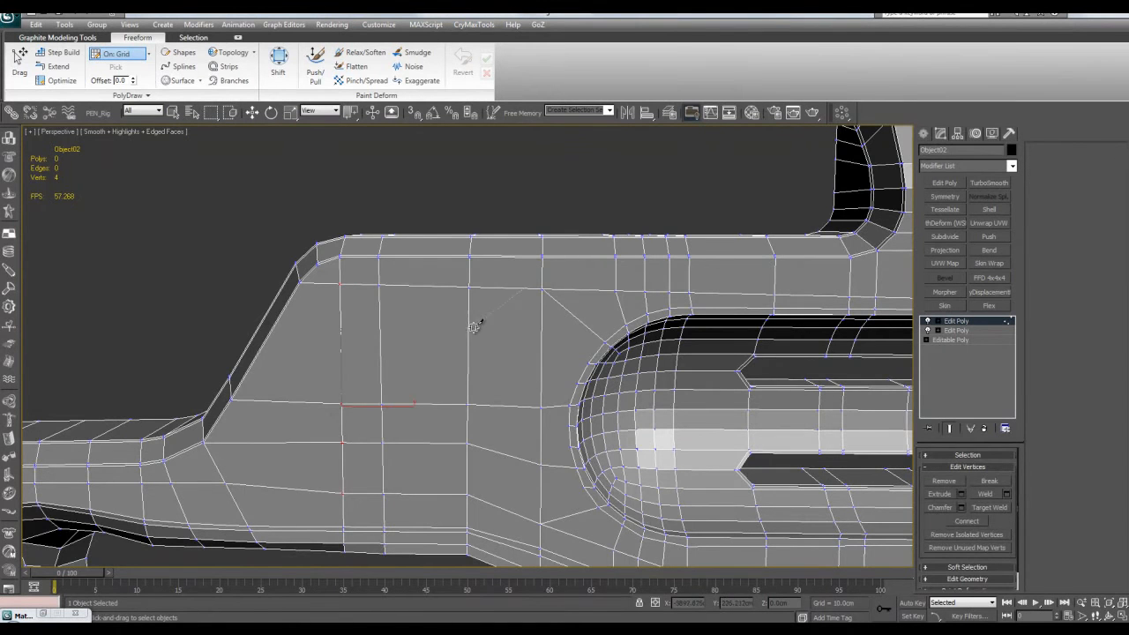
pyautogui.click(468, 330)
pyautogui.click(381, 331)
pyautogui.scroll(3, 414, 311)
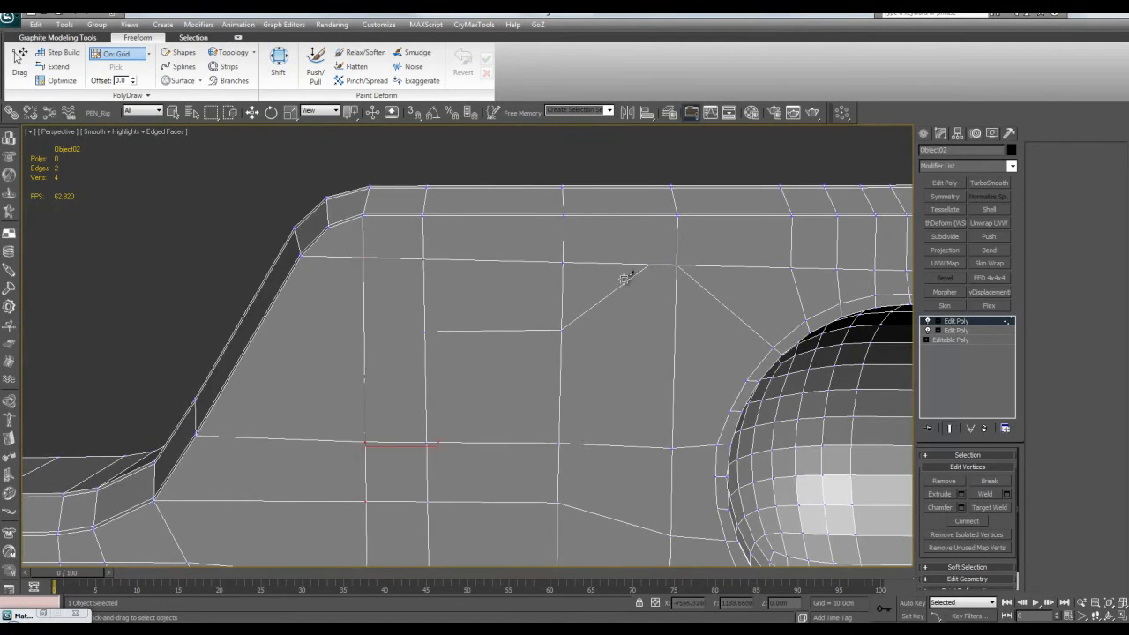
pyautogui.moveTo(625, 279); pyautogui.dragTo(603, 294, button='middle')
pyautogui.moveTo(512, 365); pyautogui.dragTo(619, 382, button='middle')
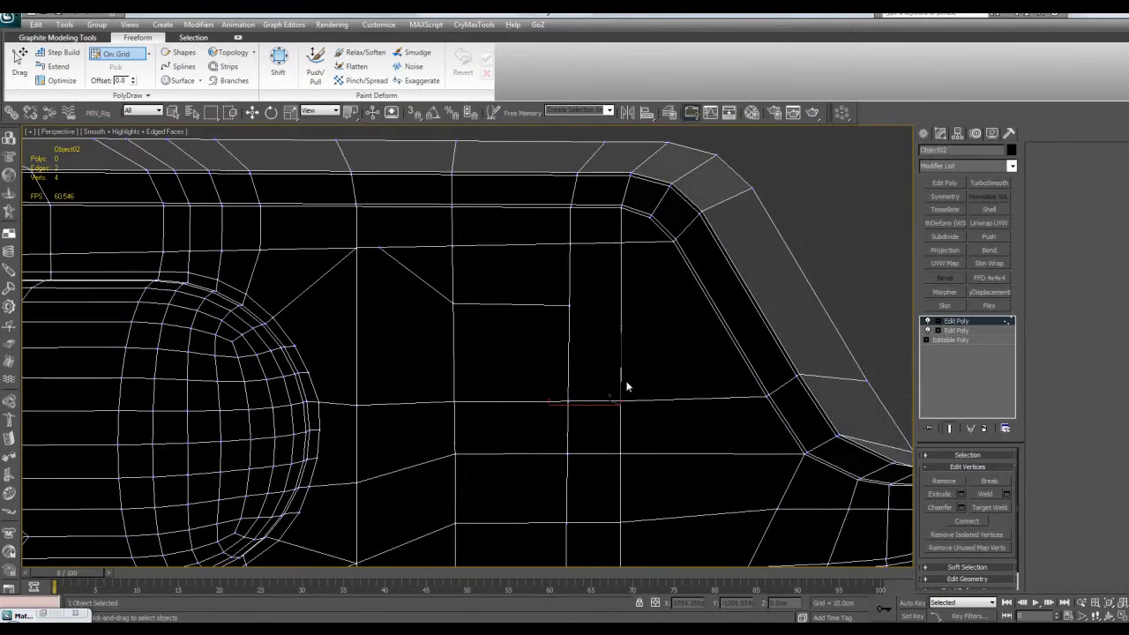
# Step: Leave the Cut tool, remove the two newly cut edges from the gun's flat side, and return to polygon level
pyautogui.press('q')
pyautogui.rightClick(624, 369)
pyautogui.rightClick(603, 375)
pyautogui.keyDown('alt'); pyautogui.moveTo(628, 348); pyautogui.dragTo(523, 331, button='middle'); pyautogui.keyUp('alt')
pyautogui.rightClick(544, 326)
pyautogui.rightClick(517, 331)
pyautogui.press('2')
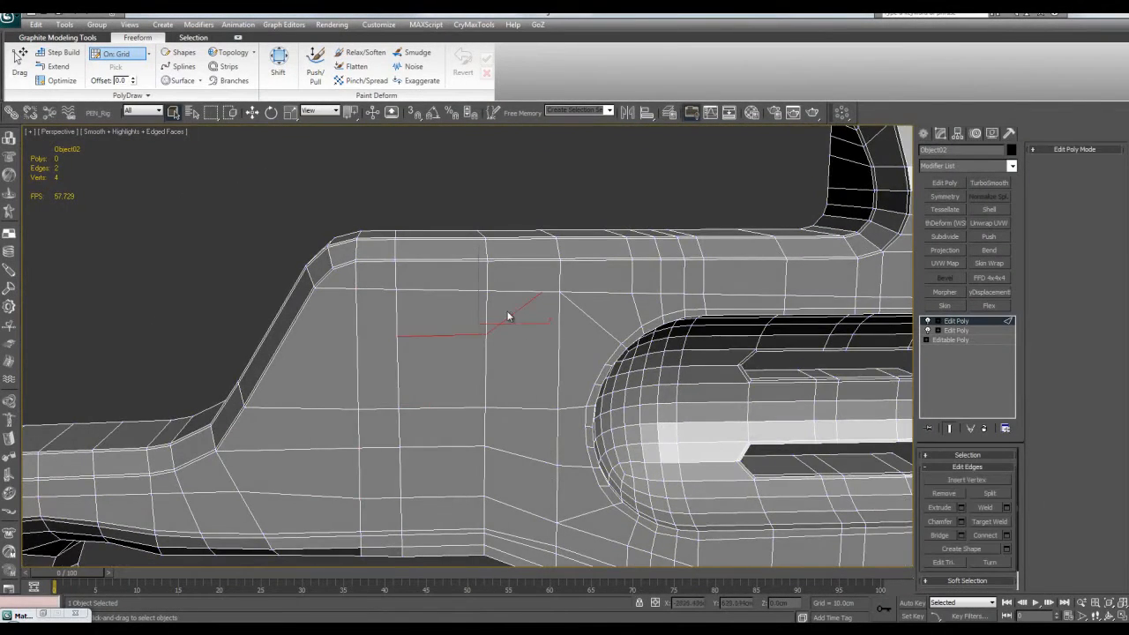
pyautogui.press('4')
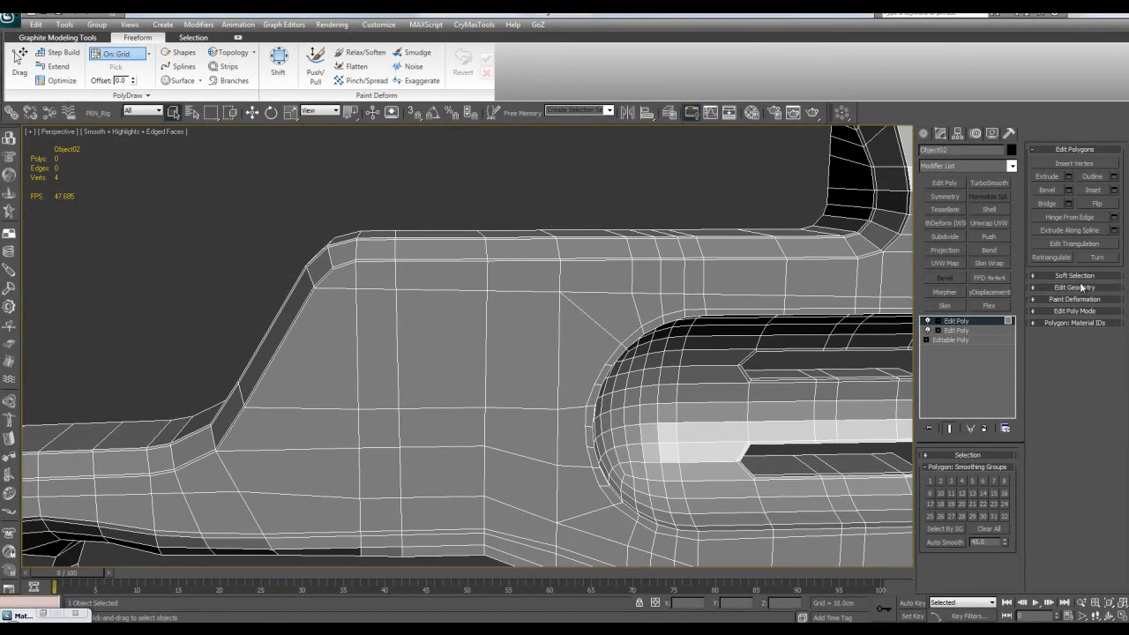
# Step: Select a rectangular block of six polygons on the gun's flat side and flip their normals
pyautogui.scroll(-3, 520, 313)
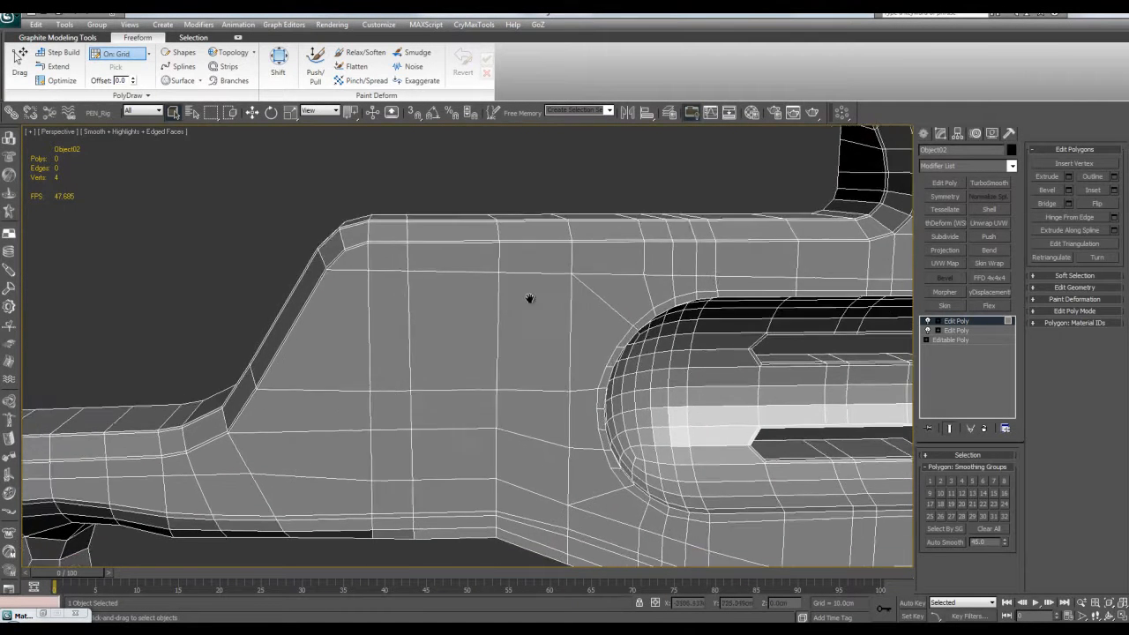
pyautogui.moveTo(556, 304)
pyautogui.keyDown('alt'); pyautogui.mouseDown(button='middle')
pyautogui.moveTo(535, 314)
pyautogui.moveTo(544, 310)
pyautogui.mouseUp(button='middle'); pyautogui.keyUp('alt')
pyautogui.scroll(3, 468, 310)
pyautogui.moveTo(423, 325); pyautogui.dragTo(467, 420)
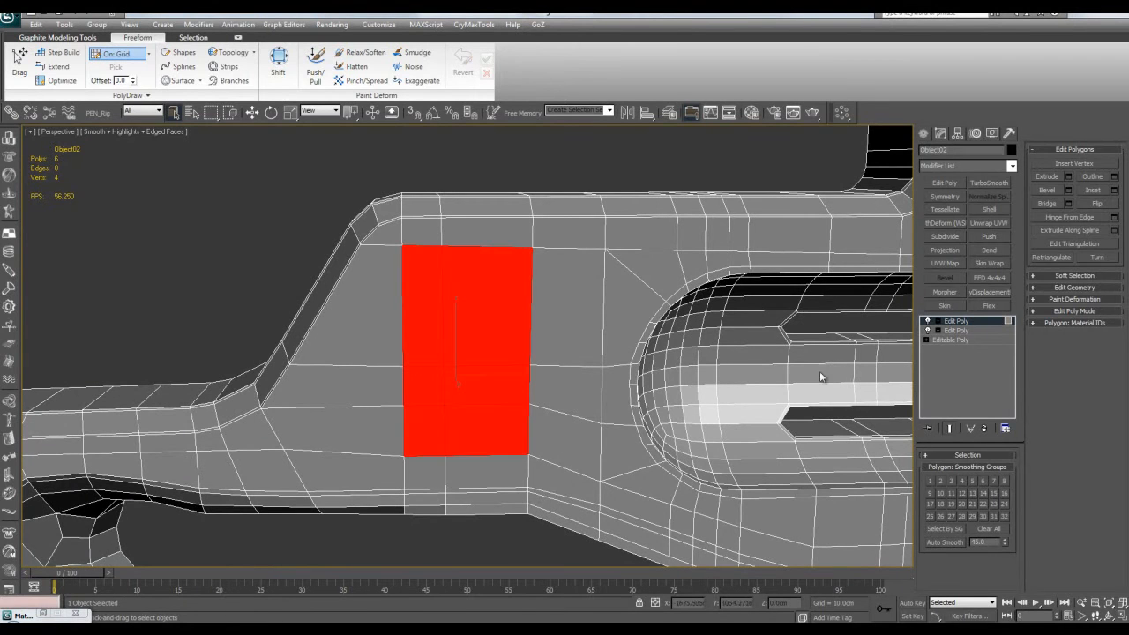
pyautogui.press('Delete')
pyautogui.scroll(3, 465, 302)
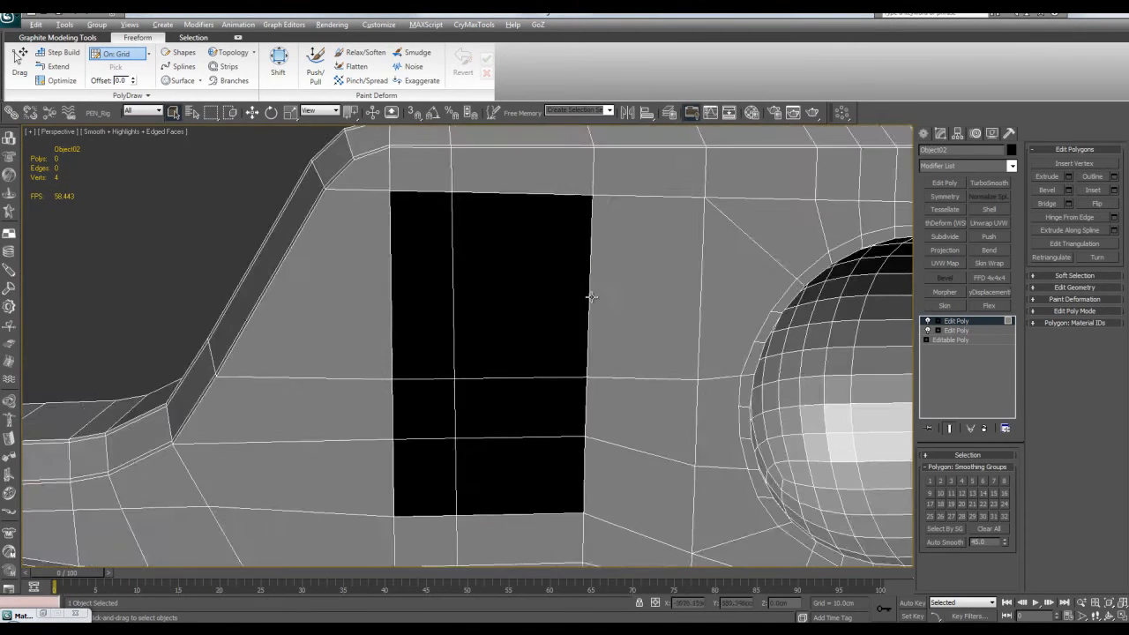
pyautogui.moveTo(491, 324); pyautogui.dragTo(494, 324, button='middle')
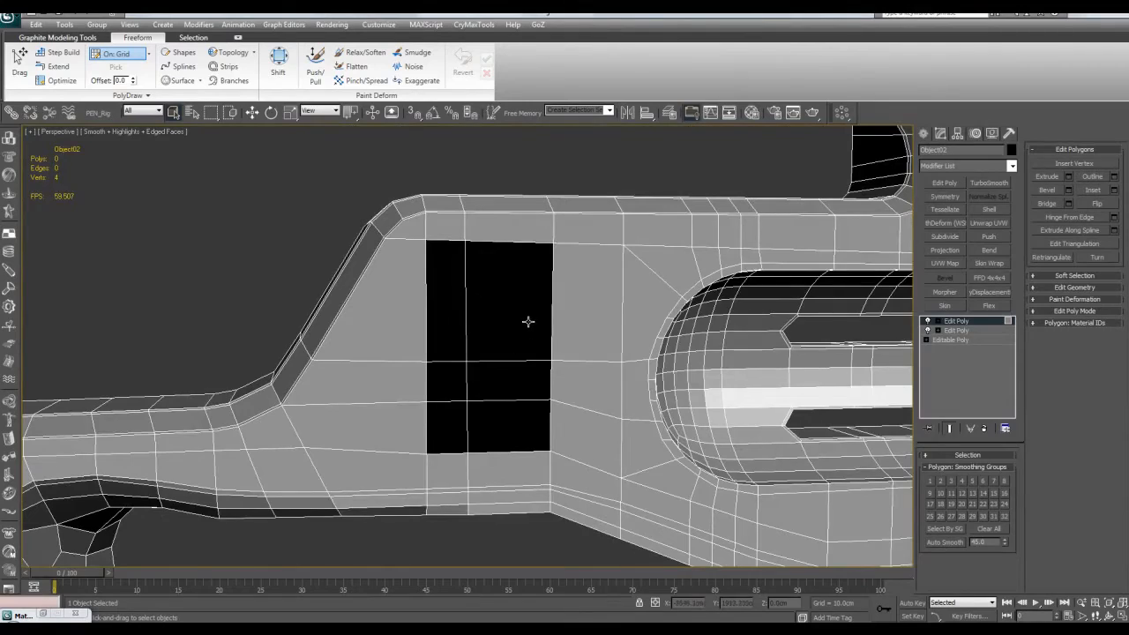
pyautogui.keyDown('alt'); pyautogui.moveTo(527, 323); pyautogui.dragTo(430, 358, button='middle'); pyautogui.keyUp('alt')
# Step: Reselect the six flipped polygons, flip their normals back, and clear the selection
pyautogui.moveTo(417, 356); pyautogui.dragTo(454, 448)
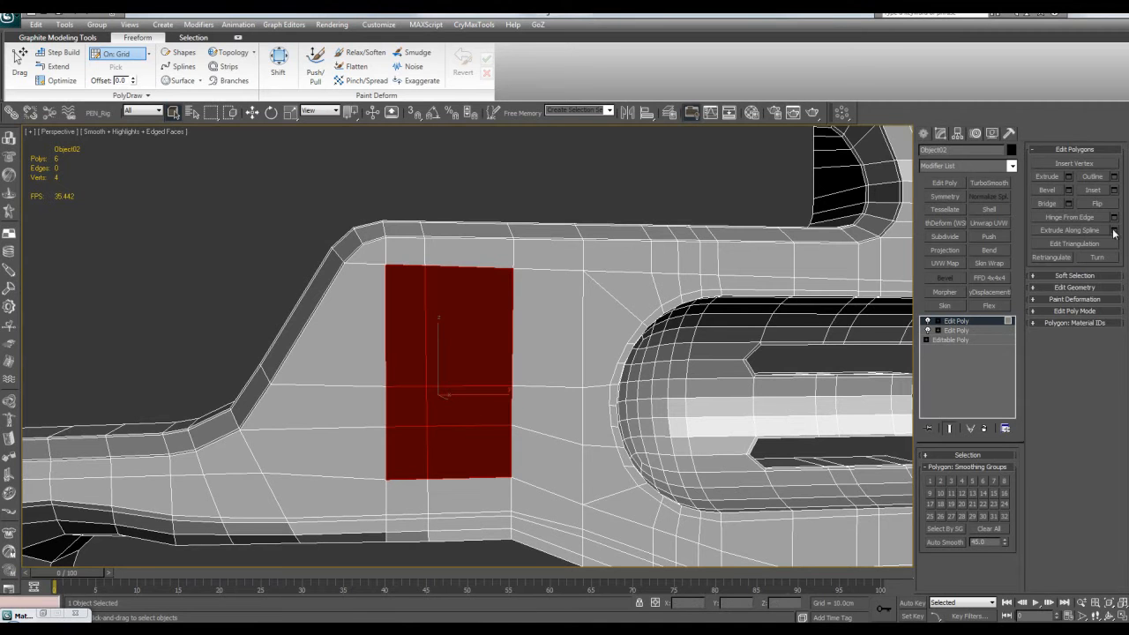
pyautogui.click(1097, 204)
pyautogui.click(594, 189)
pyautogui.moveTo(591, 266); pyautogui.dragTo(597, 290, button='middle')
pyautogui.scroll(-4, 597, 292)
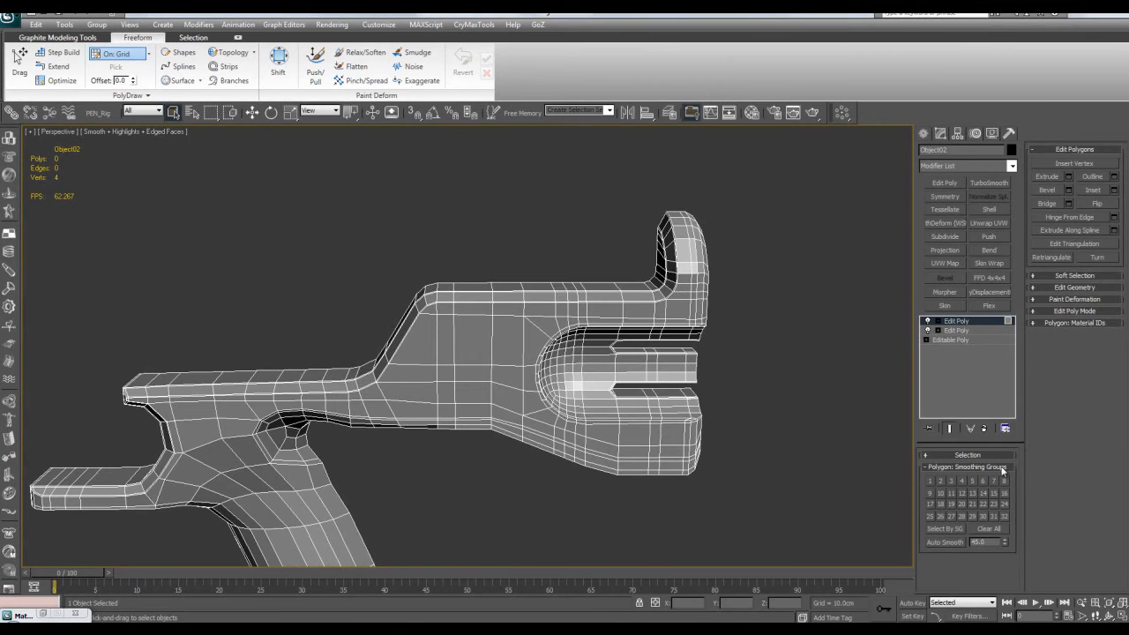
# Step: Select all polygons of the gun to check the Polygon: Smoothing Groups settings, and clear the selection
pyautogui.scroll(4, 711, 388)
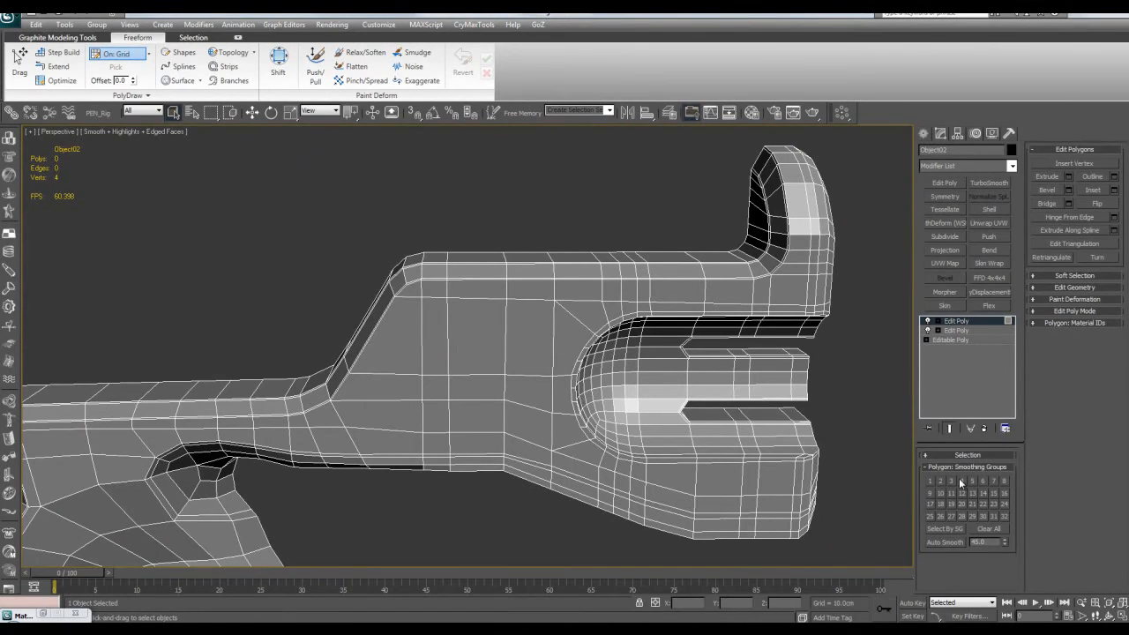
pyautogui.moveTo(664, 381); pyautogui.dragTo(685, 377, button='middle')
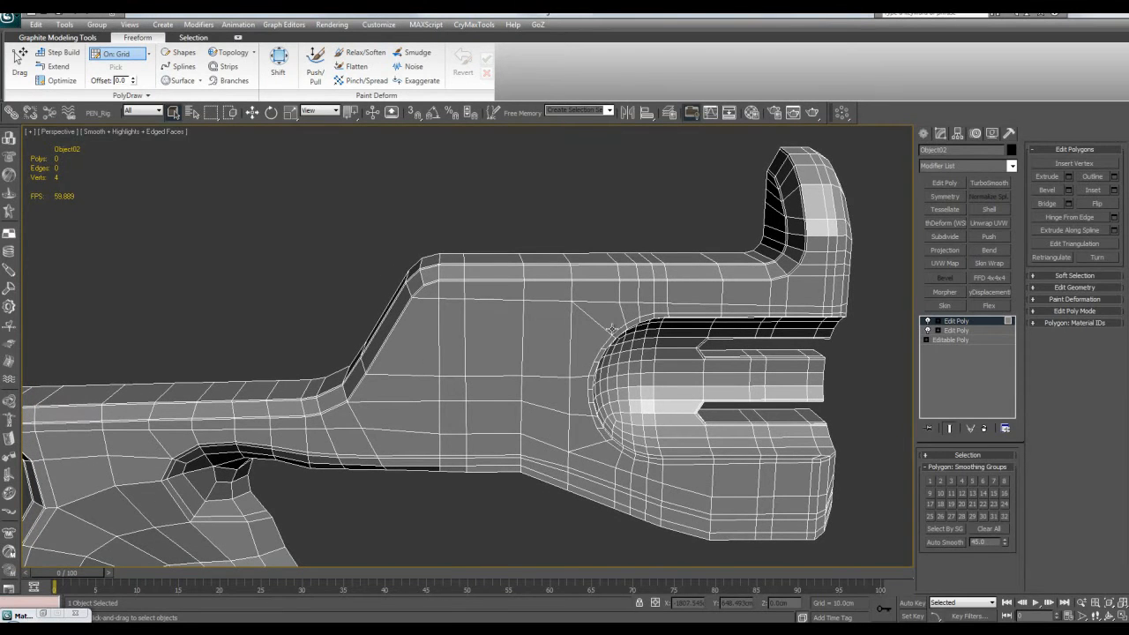
pyautogui.scroll(5, 586, 348)
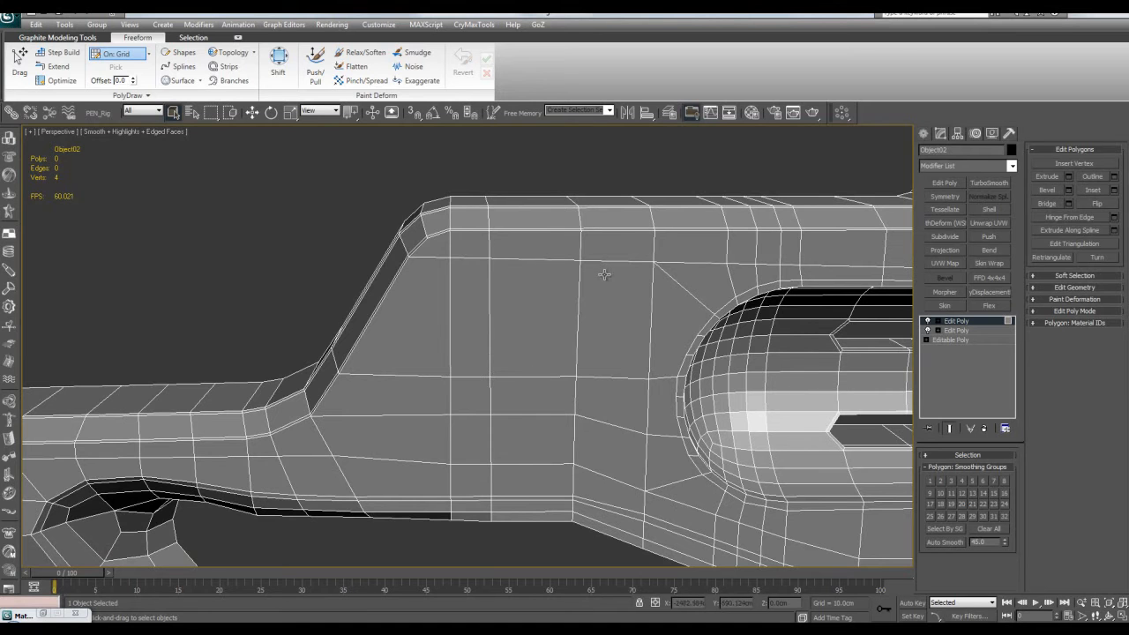
pyautogui.hotkey('ctrl', 'a')
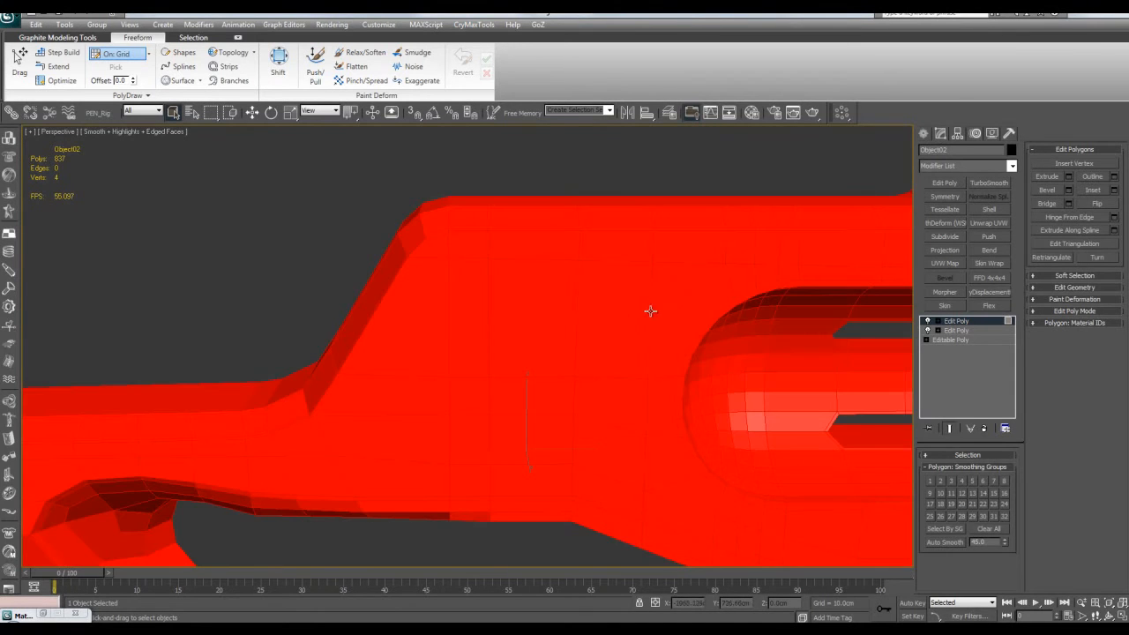
pyautogui.moveTo(1074, 149); pyautogui.dragTo(952, 479)
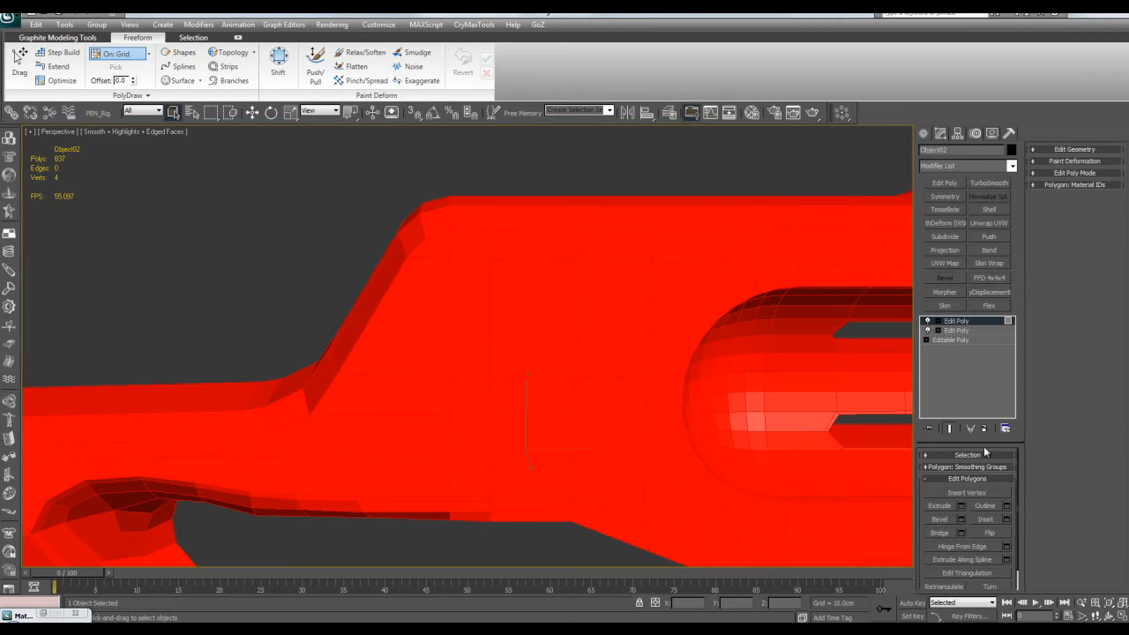
pyautogui.click(966, 467)
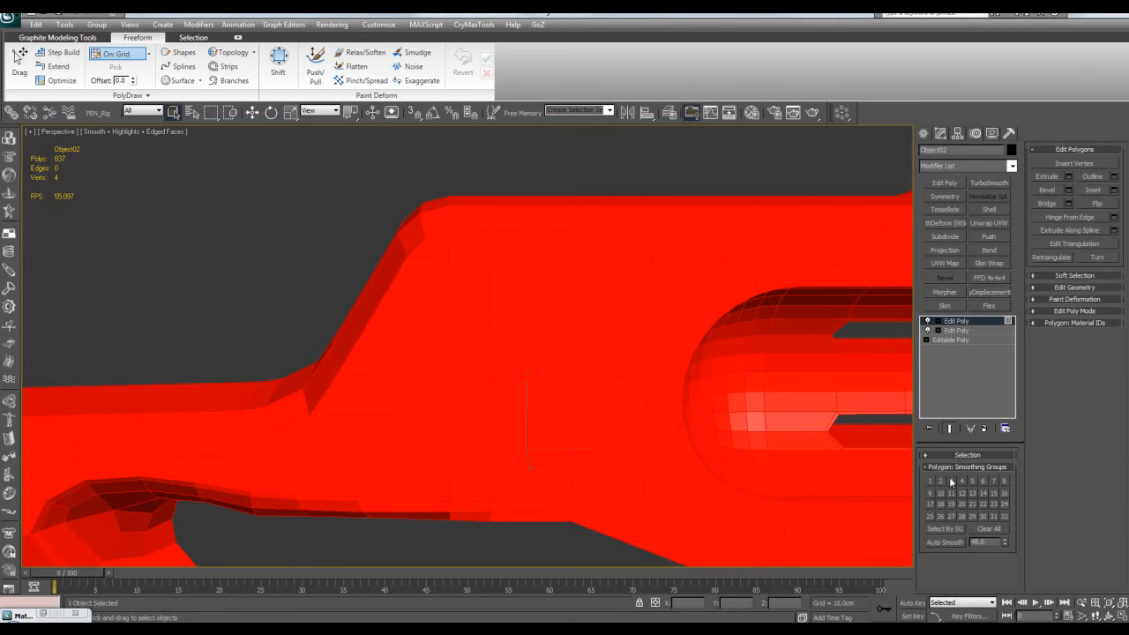
pyautogui.click(727, 168)
pyautogui.hotkey('ctrl', 'a')
pyautogui.scroll(-5, 631, 418)
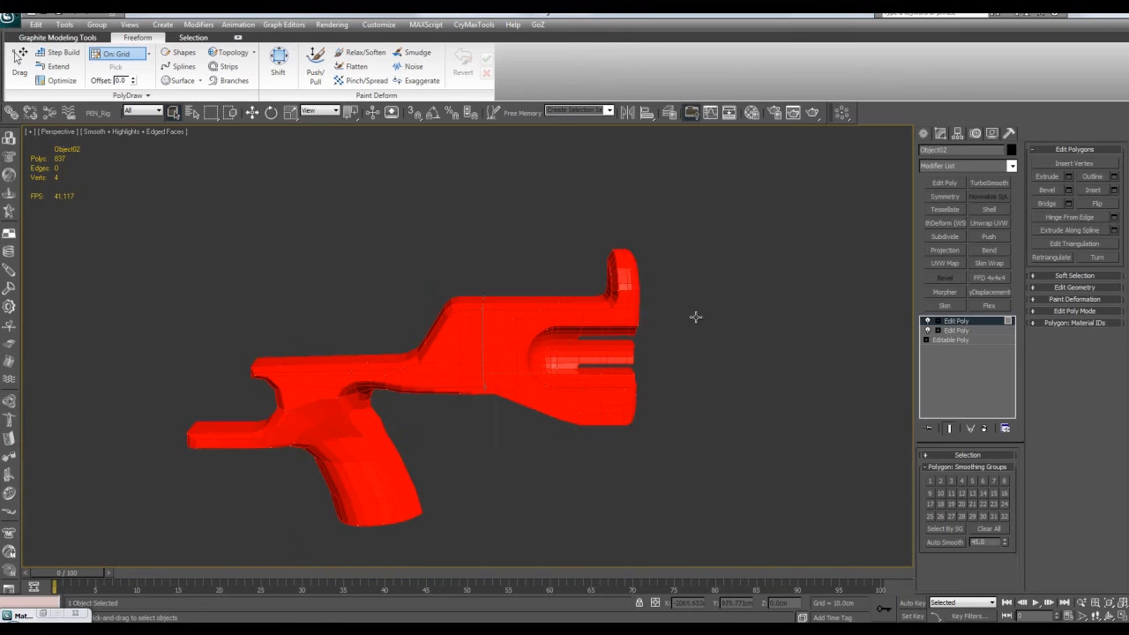
pyautogui.scroll(5, 738, 370)
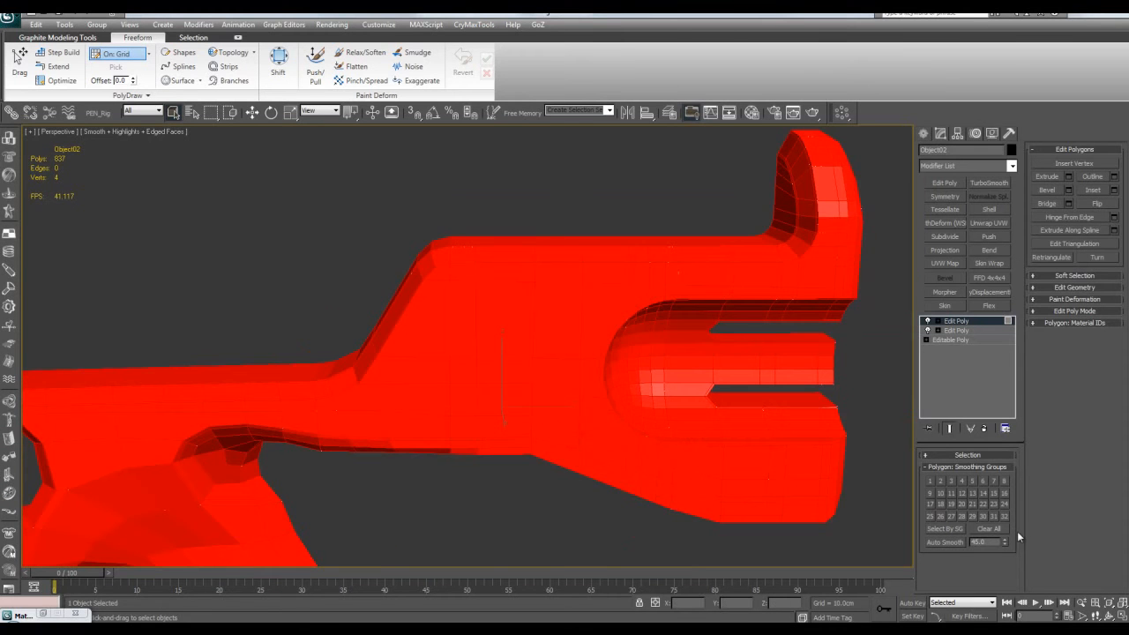
pyautogui.click(883, 421)
# Step: Turn off the edged-faces display and examine the faceted shading inside the gun's rounded recess
pyautogui.keyDown('alt'); pyautogui.moveTo(739, 397); pyautogui.dragTo(711, 407, button='middle'); pyautogui.keyUp('alt')
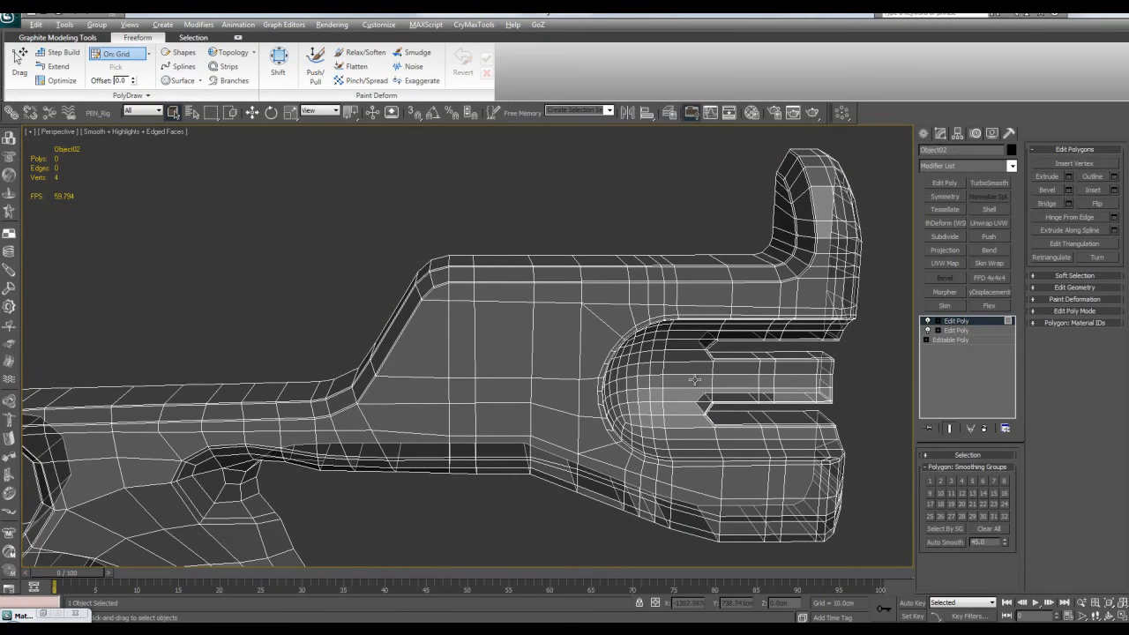
pyautogui.keyDown('alt'); pyautogui.moveTo(532, 377); pyautogui.dragTo(620, 405, button='middle'); pyautogui.keyUp('alt')
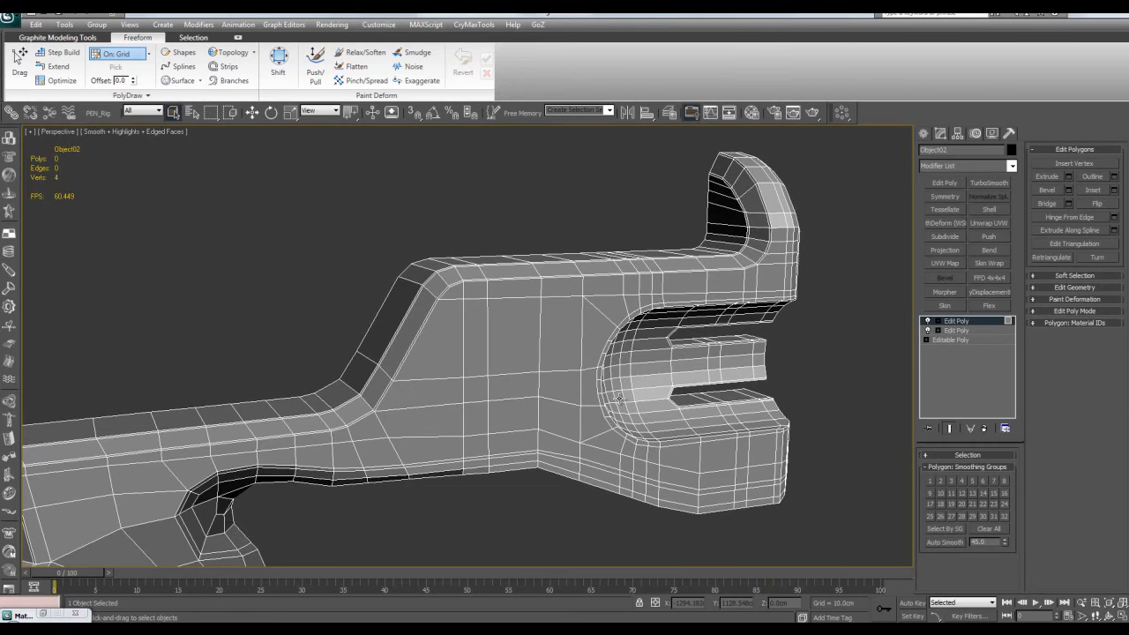
pyautogui.moveTo(639, 367)
pyautogui.keyDown('alt'); pyautogui.mouseDown(button='middle')
pyautogui.moveTo(607, 350)
pyautogui.moveTo(619, 360)
pyautogui.mouseUp(button='middle'); pyautogui.keyUp('alt')
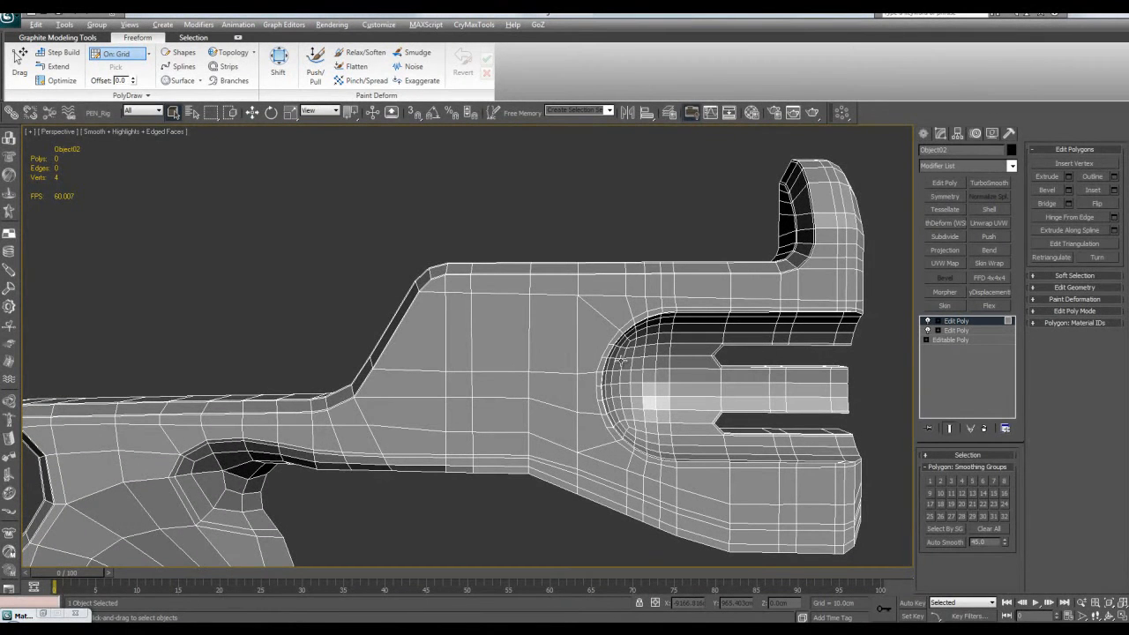
pyautogui.scroll(5, 625, 360)
pyautogui.keyDown('alt'); pyautogui.moveTo(818, 427); pyautogui.dragTo(699, 389, button='middle'); pyautogui.keyUp('alt')
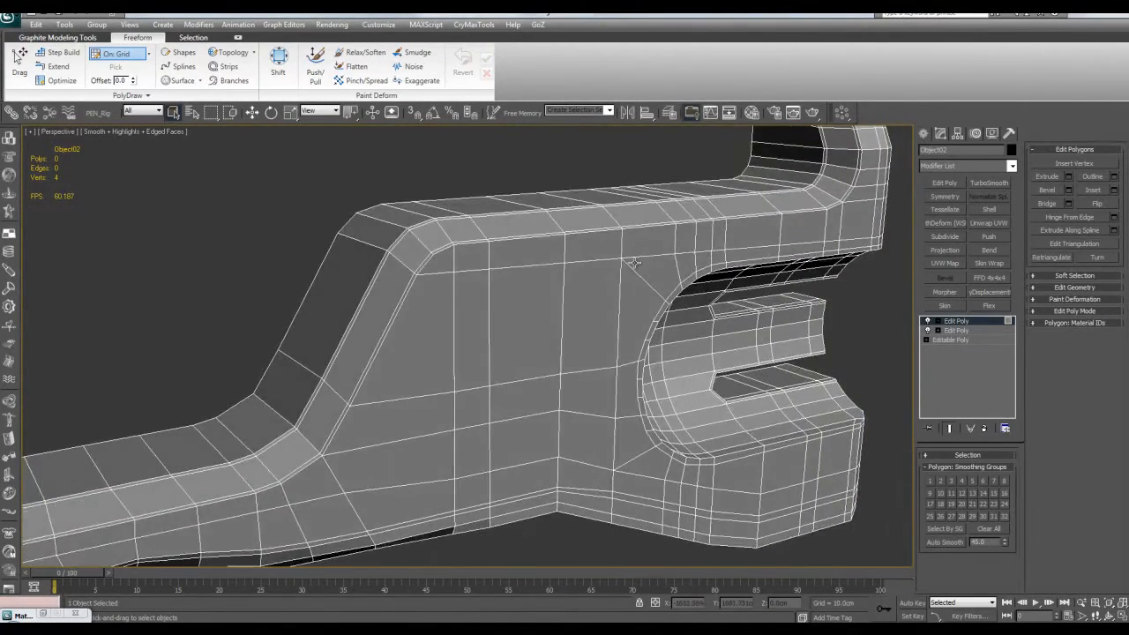
pyautogui.scroll(5, 649, 340)
pyautogui.keyDown('alt'); pyautogui.moveTo(642, 376); pyautogui.dragTo(630, 320, button='middle'); pyautogui.keyUp('alt')
pyautogui.press('F4')
pyautogui.press('F4')
pyautogui.press('F4')
pyautogui.moveTo(660, 381)
pyautogui.keyDown('alt'); pyautogui.mouseDown(button='middle')
pyautogui.moveTo(614, 365)
pyautogui.moveTo(693, 325)
pyautogui.moveTo(617, 294)
pyautogui.moveTo(628, 268)
pyautogui.moveTo(597, 358)
pyautogui.mouseUp(button='middle'); pyautogui.keyUp('alt')
pyautogui.scroll(2, 693, 325)
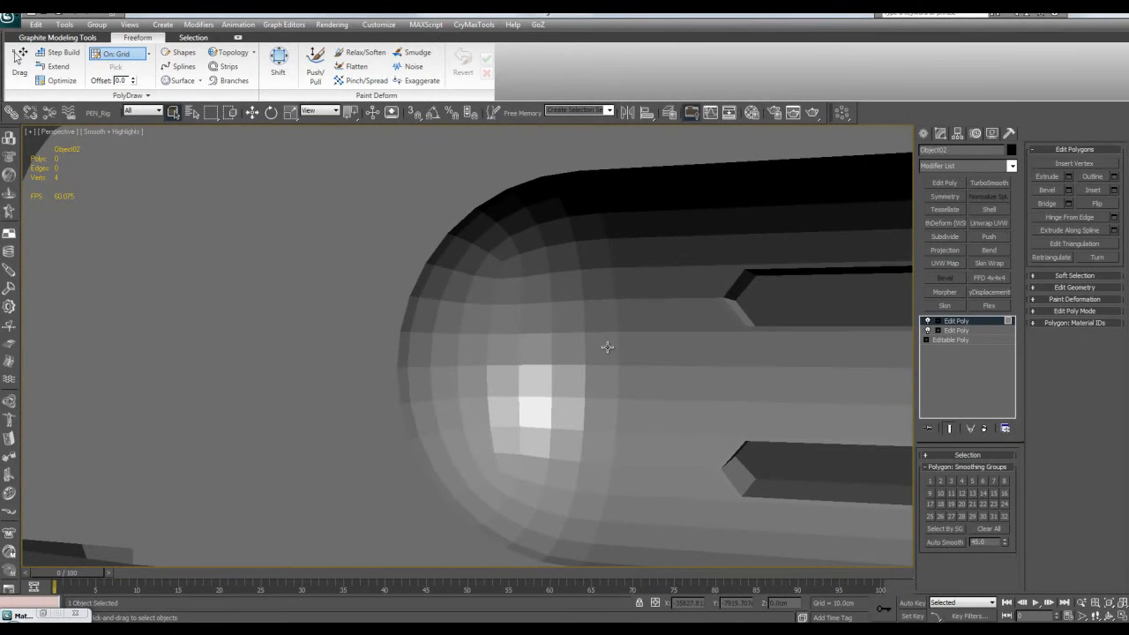
# Step: Pick several individual facets in the rounded end of the recess to point out their separate shading
pyautogui.click(575, 350)
pyautogui.click(568, 379)
pyautogui.click(533, 379)
pyautogui.click(521, 350)
pyautogui.click(497, 350)
# Step: Select all polygons of the gun and assign them to smoothing group 1
pyautogui.hotkey('ctrl', 'd')
pyautogui.hotkey('ctrl', 'a')
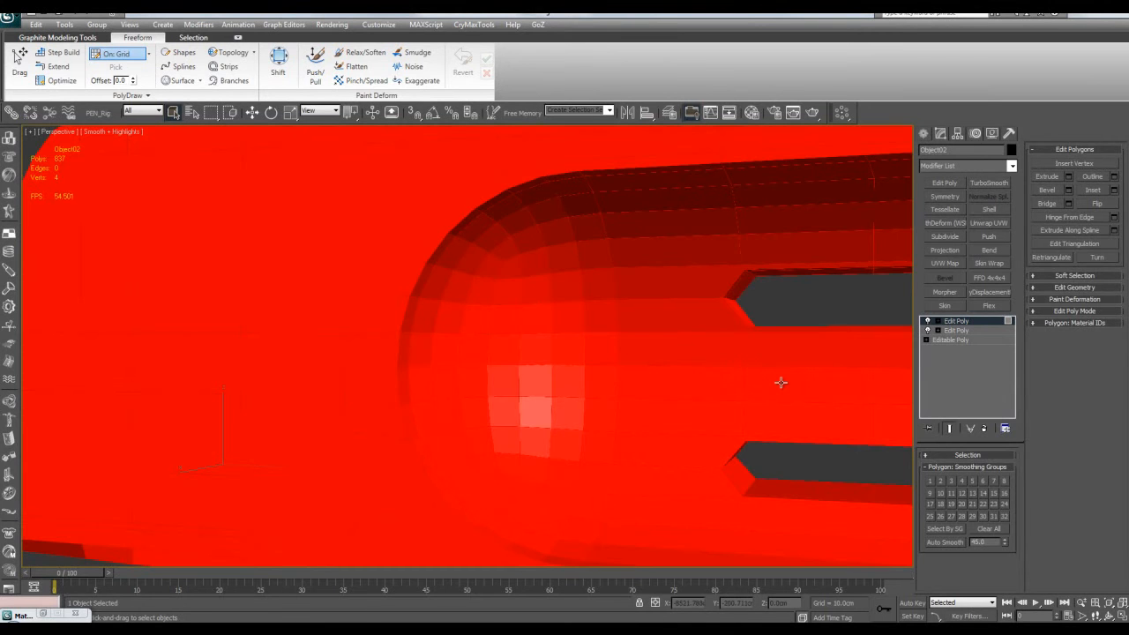
pyautogui.click(930, 482)
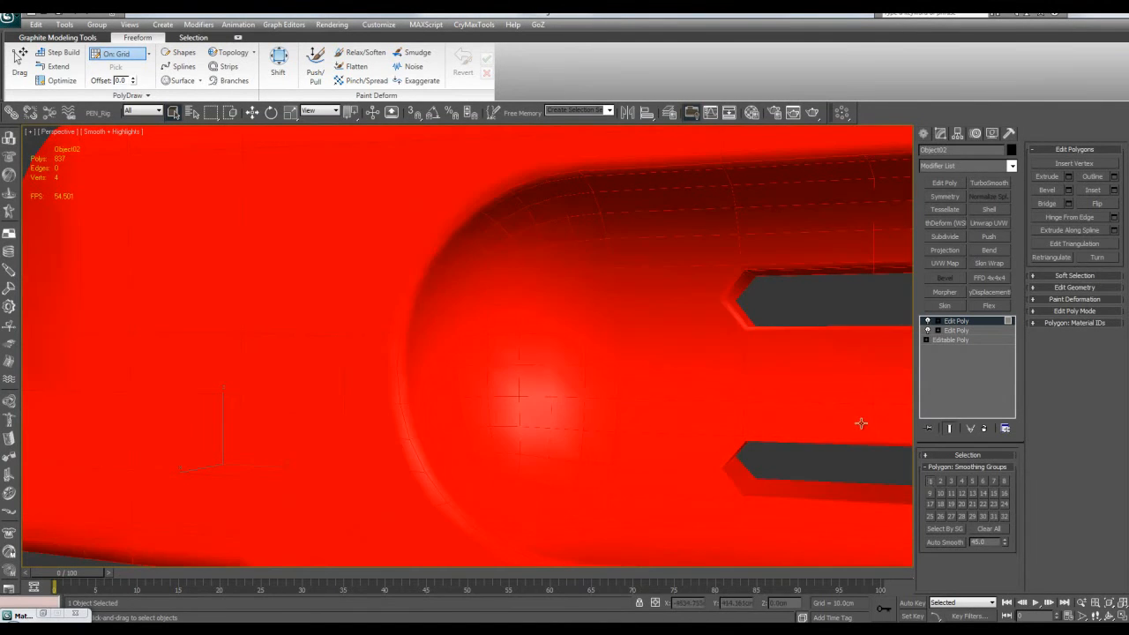
# Step: Clear the polygon selection and examine the smooth shading of the rounded recess and surrounding gun body
pyautogui.click(772, 301)
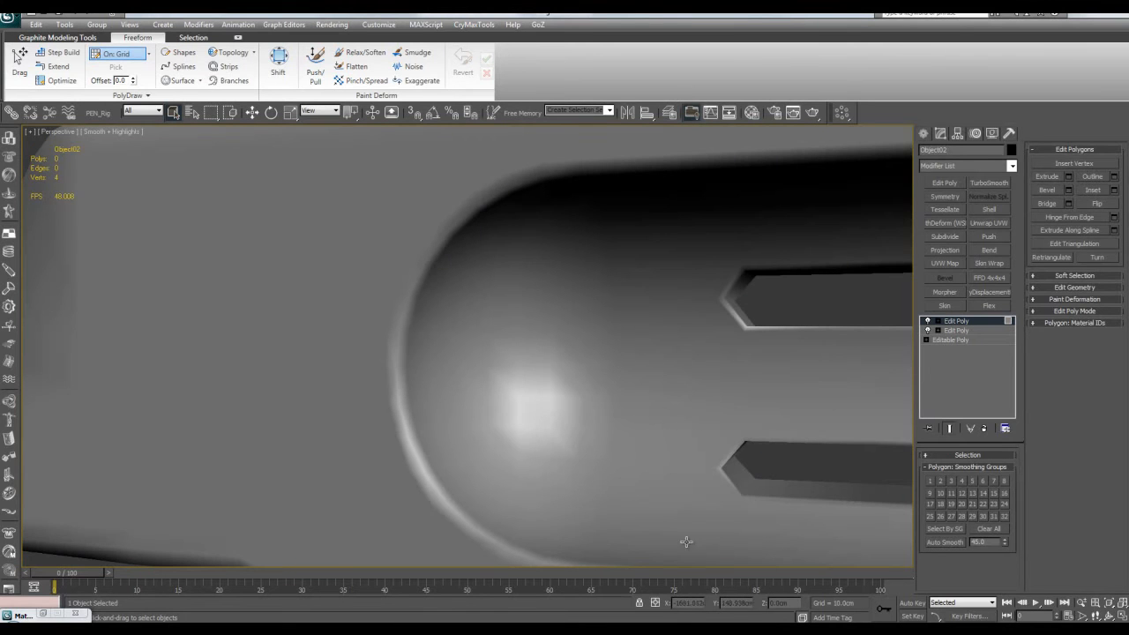
pyautogui.scroll(-4, 620, 365)
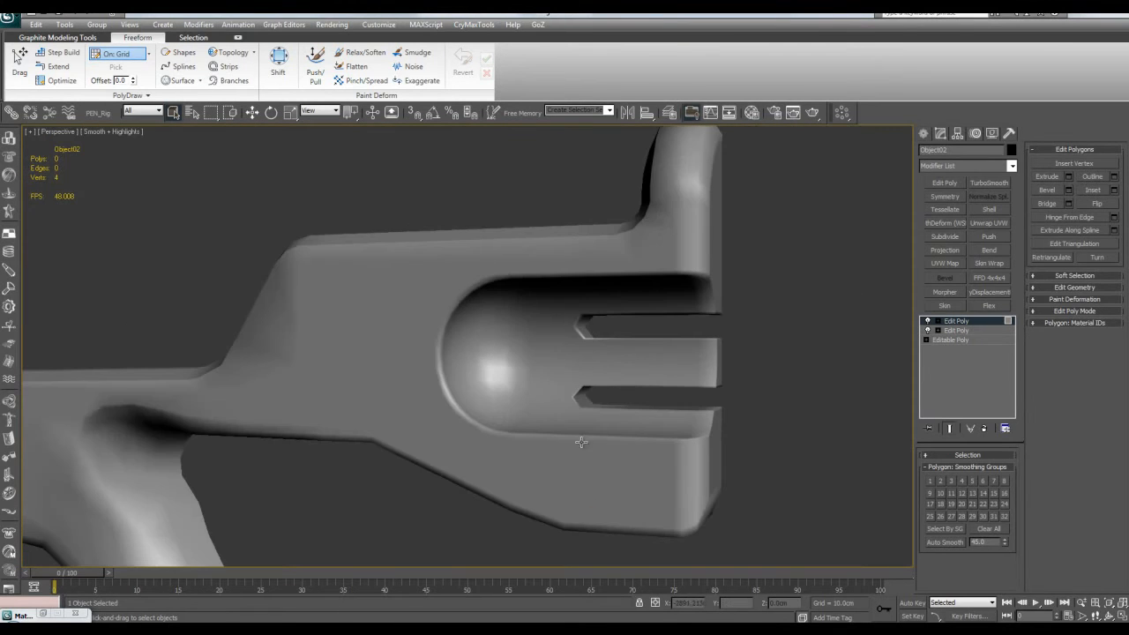
pyautogui.scroll(6, 540, 335)
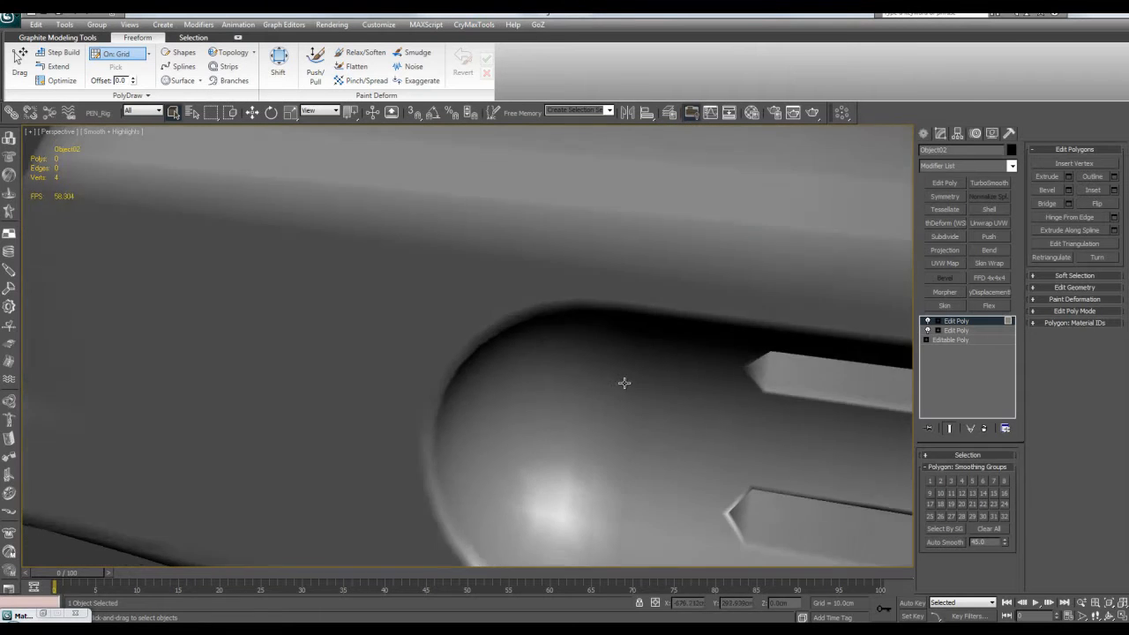
pyautogui.moveTo(623, 382)
pyautogui.keyDown('alt'); pyautogui.mouseDown(button='middle')
pyautogui.moveTo(617, 330)
pyautogui.moveTo(617, 355)
pyautogui.mouseUp(button='middle'); pyautogui.keyUp('alt')
pyautogui.scroll(-2, 557, 353)
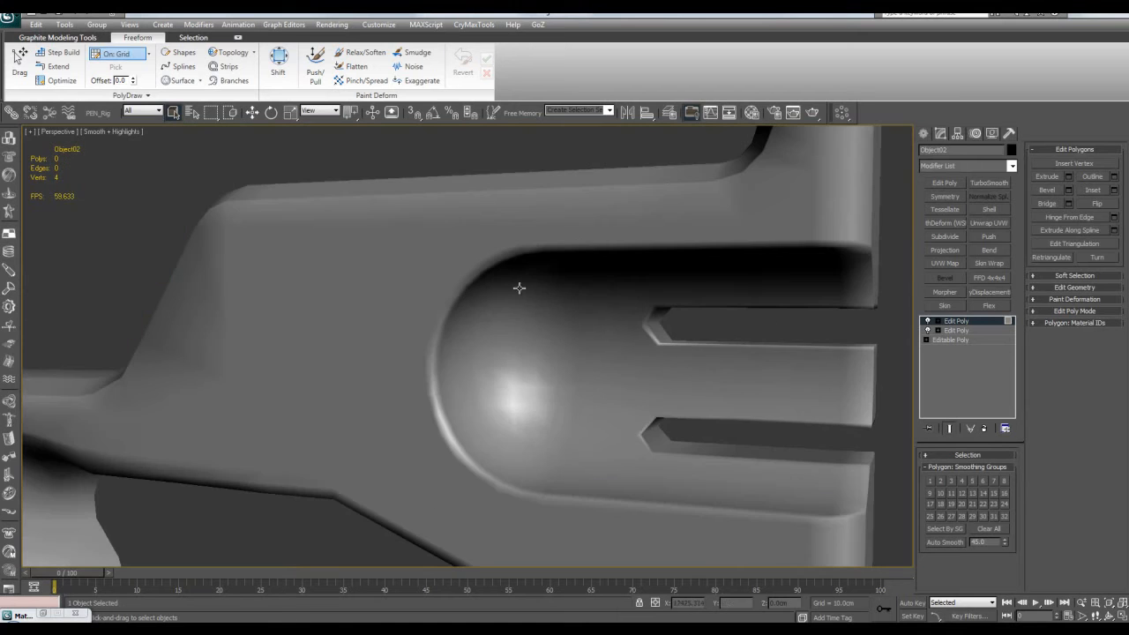
# Step: Clear the smoothing groups from all polygons of the gun and turn the edged-faces display back on
pyautogui.hotkey('ctrl', 'a')
pyautogui.click(1005, 531)
pyautogui.click(734, 327)
pyautogui.moveTo(735, 327)
pyautogui.keyDown('alt'); pyautogui.mouseDown(button='middle')
pyautogui.moveTo(680, 353)
pyautogui.moveTo(553, 344)
pyautogui.mouseUp(button='middle'); pyautogui.keyUp('alt')
pyautogui.press('F4')
pyautogui.moveTo(448, 382)
pyautogui.mouseDown(button='middle')
pyautogui.moveTo(531, 373)
pyautogui.moveTo(447, 321)
pyautogui.mouseUp(button='middle')
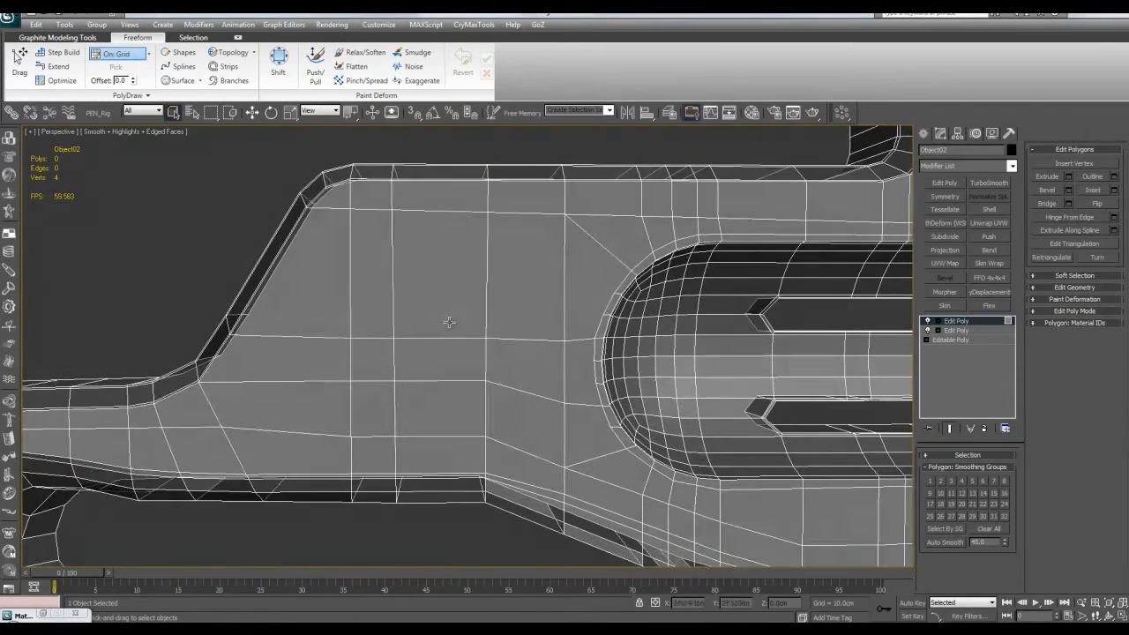
# Step: Delete the large rectangular polygon on the gun's flat side, between the slope and the rounded recess
pyautogui.click(435, 284)
pyautogui.moveTo(444, 273); pyautogui.dragTo(479, 283, button='middle')
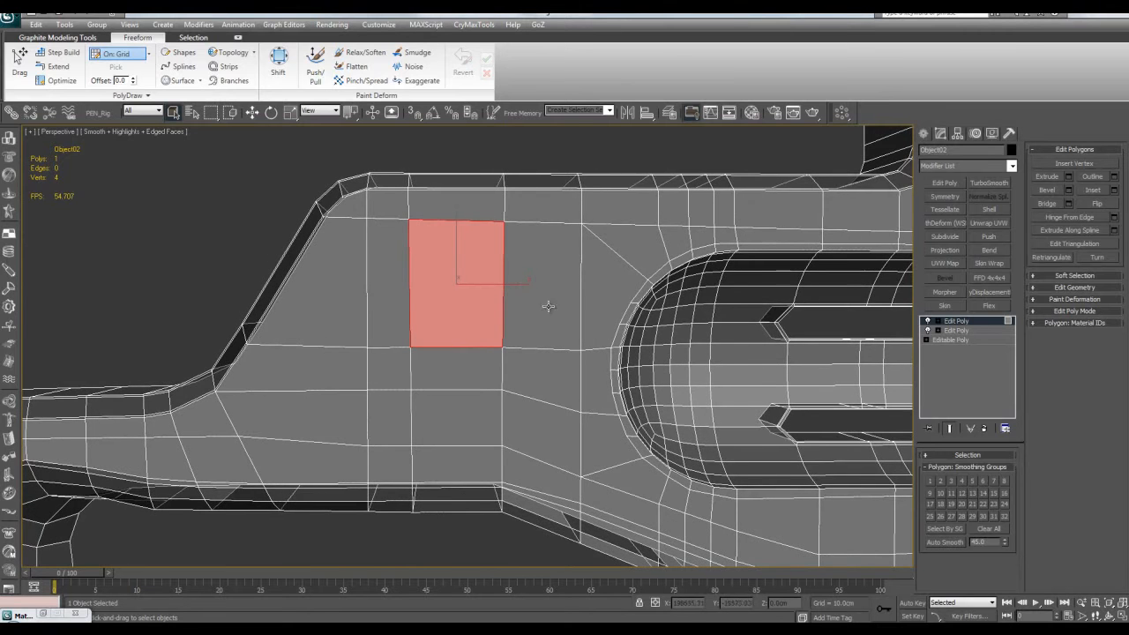
pyautogui.moveTo(581, 352); pyautogui.dragTo(599, 376, button='middle')
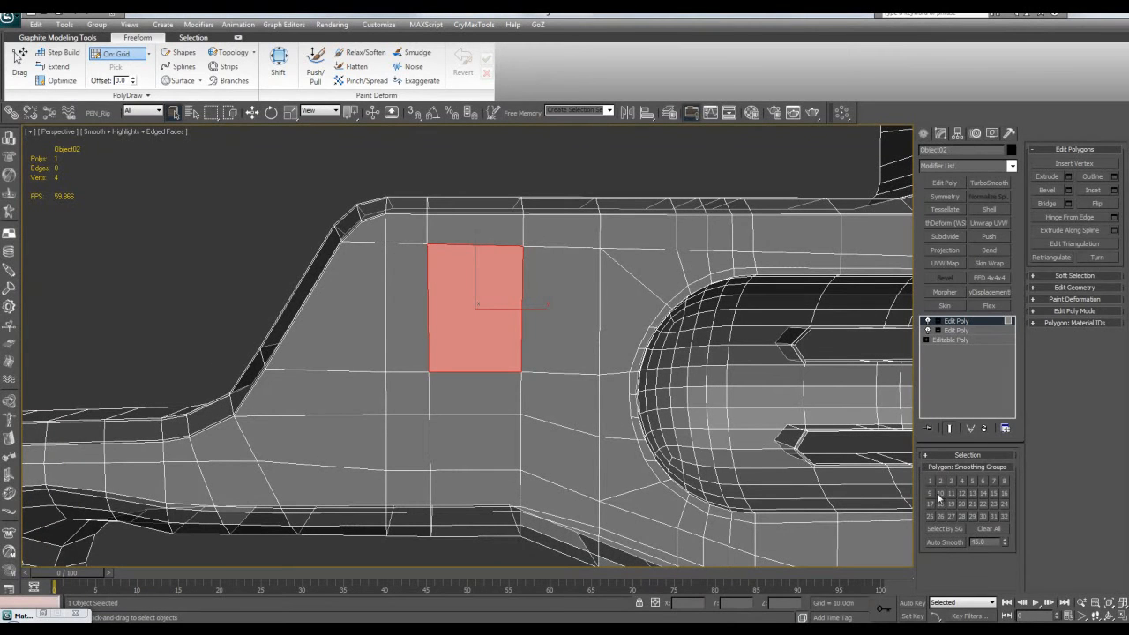
pyautogui.press('Delete')
pyautogui.scroll(4, 555, 331)
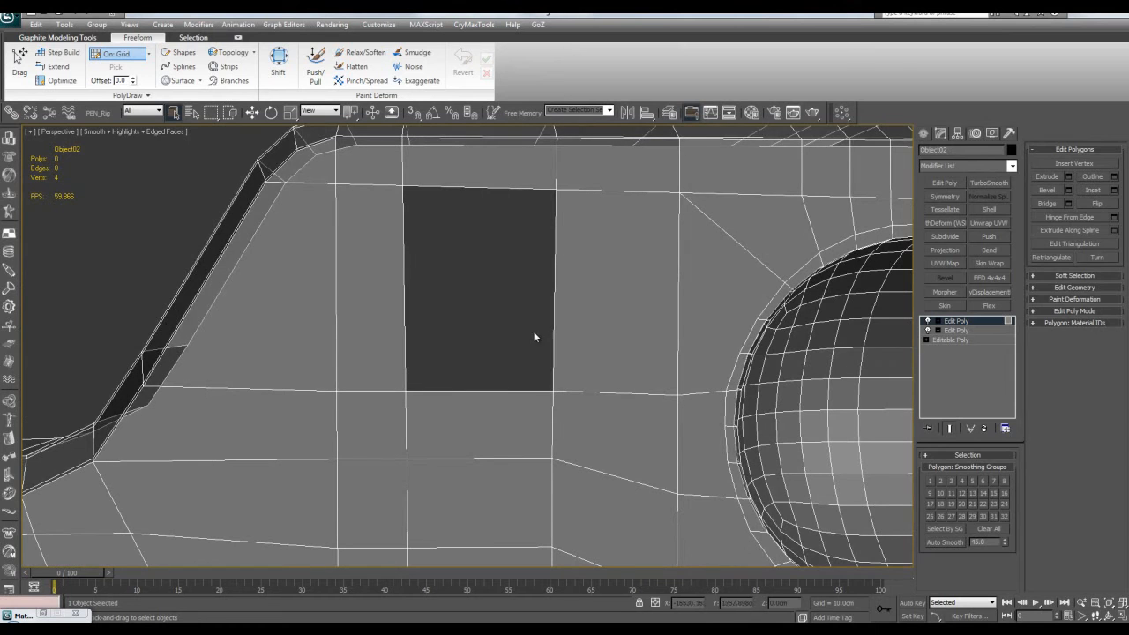
# Step: Bridge the two vertical edges of the rectangular hole, and clear the new polygon's smoothing groups
pyautogui.press('2')
pyautogui.moveTo(506, 285); pyautogui.dragTo(511, 312, button='middle')
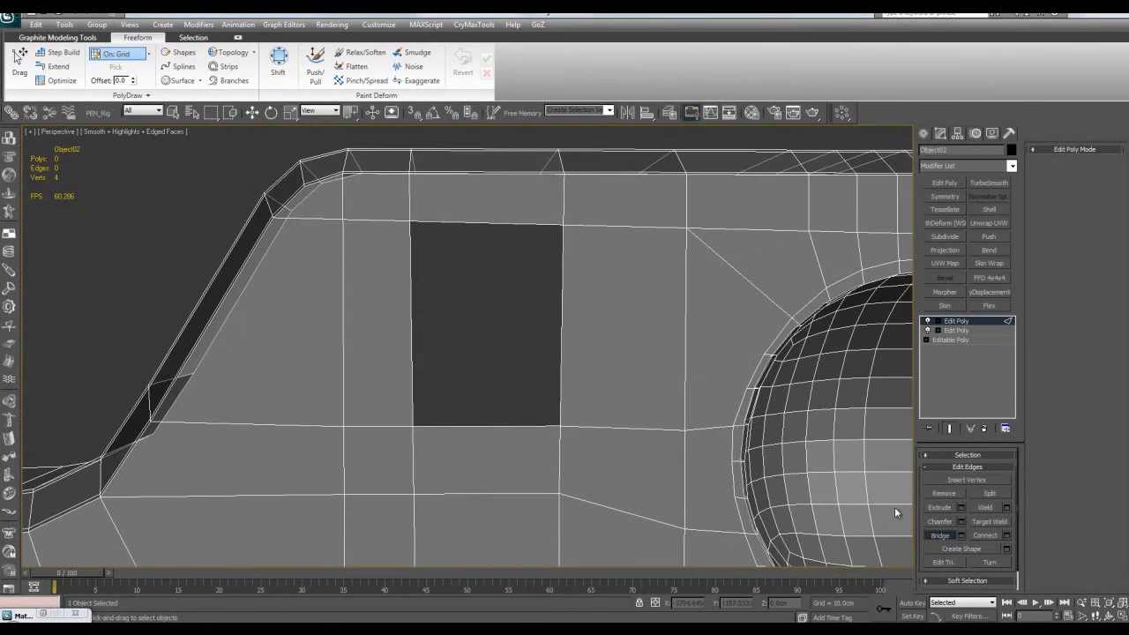
pyautogui.click(410, 323)
pyautogui.click(559, 320)
pyautogui.press('4')
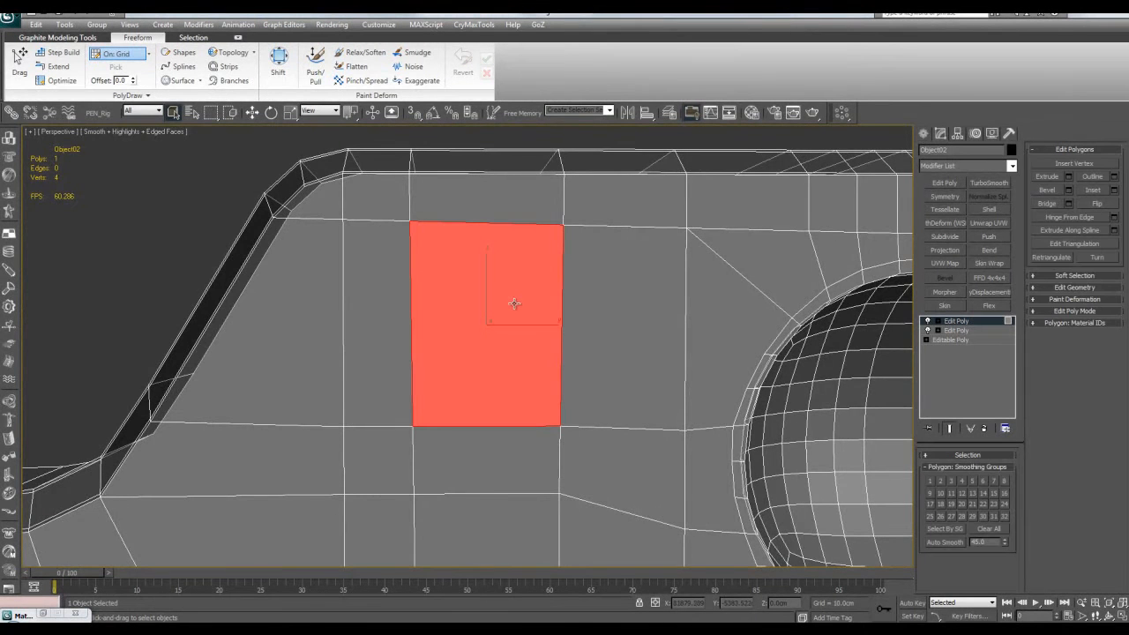
pyautogui.scroll(-4, 569, 314)
pyautogui.scroll(4, 576, 318)
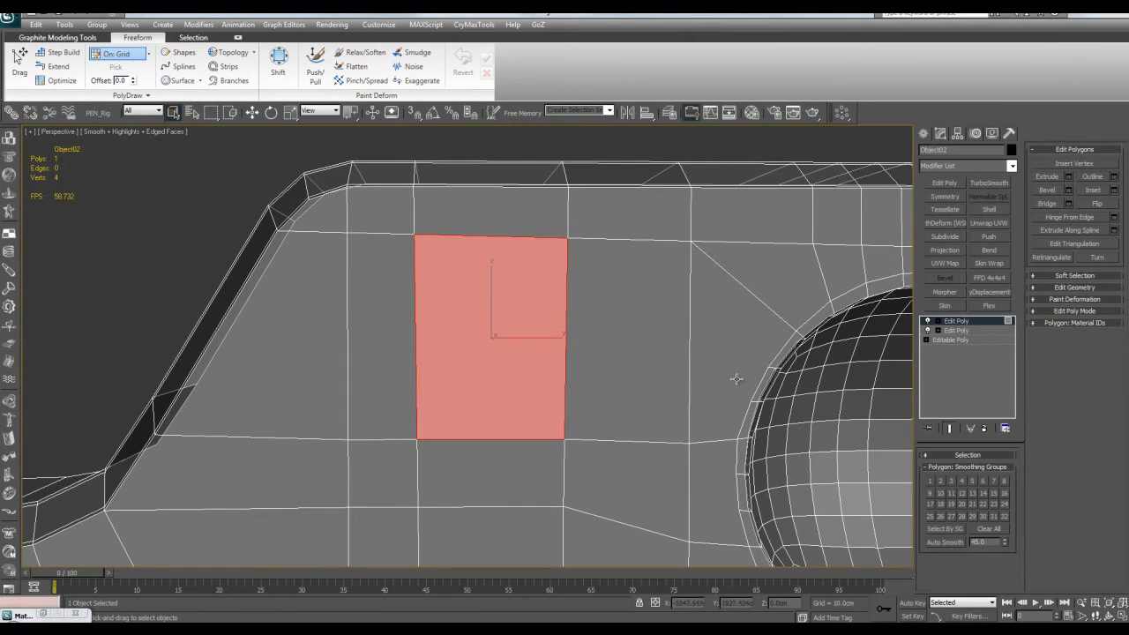
pyautogui.scroll(-3, 649, 337)
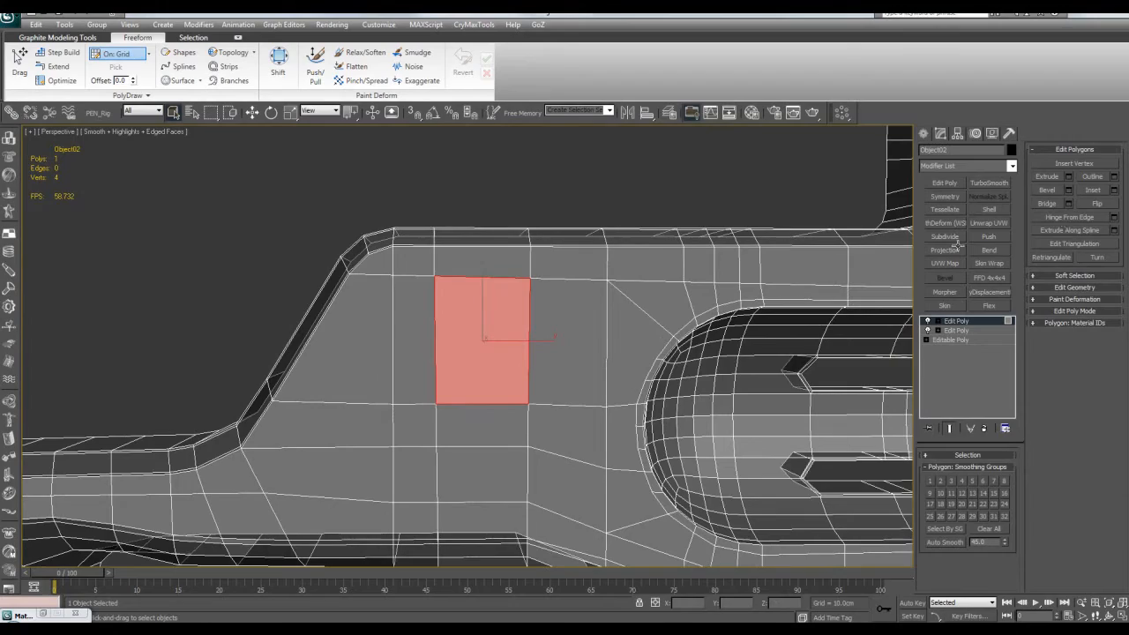
pyautogui.keyDown('alt'); pyautogui.moveTo(713, 322); pyautogui.dragTo(729, 338, button='middle'); pyautogui.keyUp('alt')
pyautogui.click(1003, 529)
# Step: Delete the four-polygon block on the gun's flat side and cap the resulting open border
pyautogui.moveTo(587, 418); pyautogui.dragTo(566, 377, button='middle')
pyautogui.moveTo(428, 380); pyautogui.dragTo(490, 411)
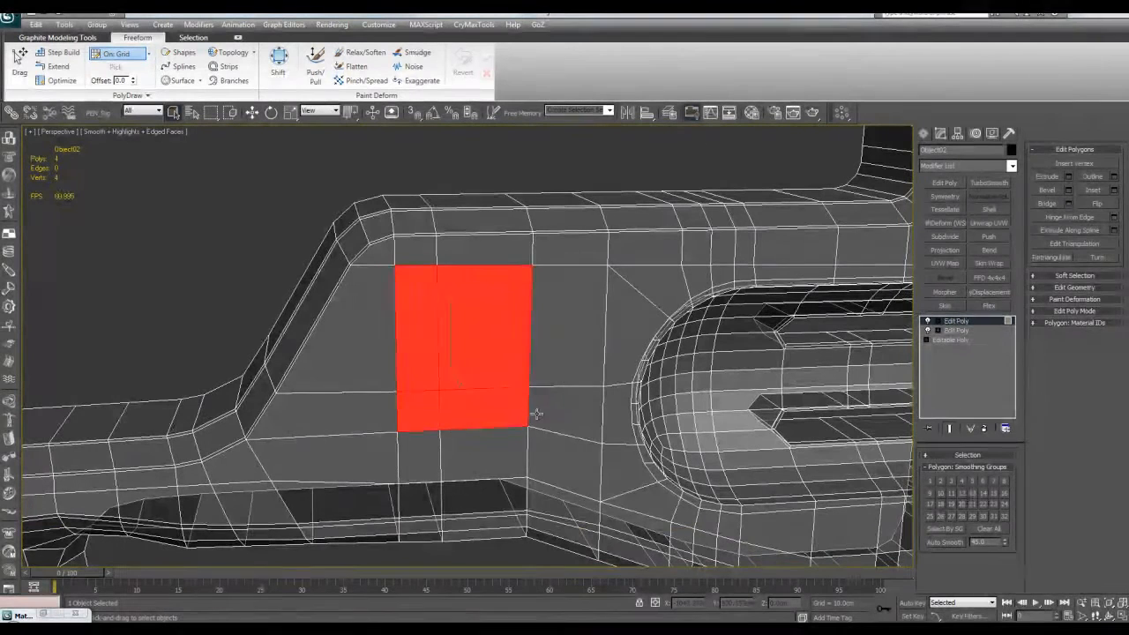
pyautogui.press('Delete')
pyautogui.press('3')
pyautogui.moveTo(528, 286); pyautogui.dragTo(529, 288)
pyautogui.keyDown('alt'); pyautogui.moveTo(530, 288); pyautogui.dragTo(545, 302, button='middle'); pyautogui.keyUp('alt')
pyautogui.hotkey('alt', 'p')
# Step: Select the capping polygon on the gun's flat side and delete it to reopen the rectangular hole
pyautogui.press('4')
pyautogui.click(511, 332)
pyautogui.keyDown('alt'); pyautogui.moveTo(512, 330); pyautogui.dragTo(516, 320, button='middle'); pyautogui.keyUp('alt')
pyautogui.hotkey('ctrl', 'a')
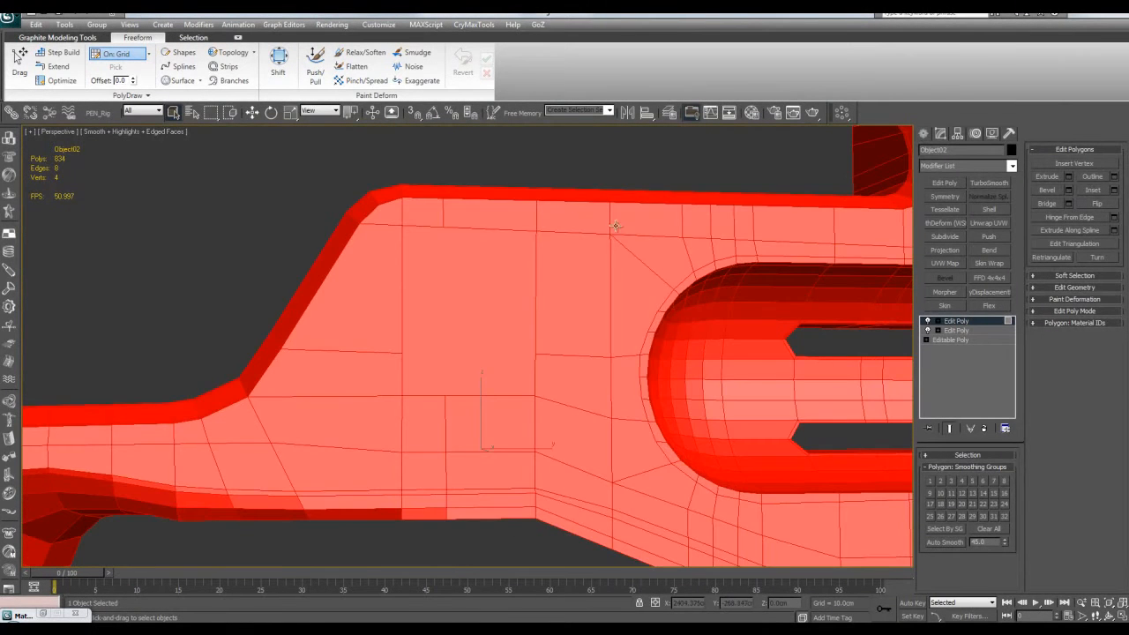
pyautogui.click(468, 318)
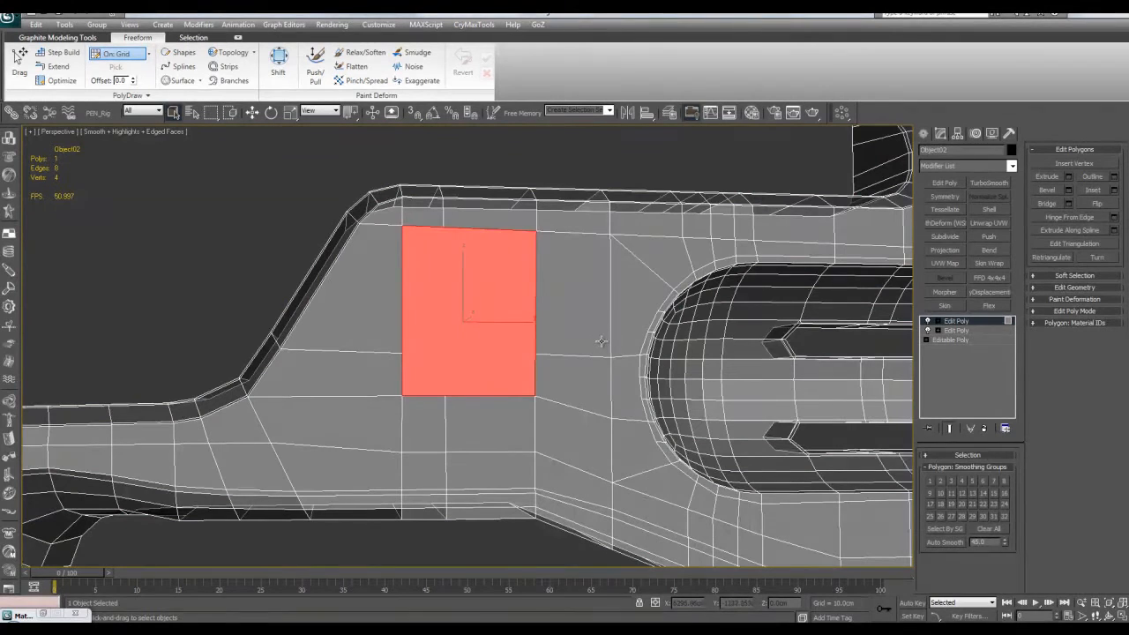
pyautogui.press('Delete')
pyautogui.moveTo(611, 307)
pyautogui.keyDown('alt'); pyautogui.mouseDown(button='middle')
pyautogui.moveTo(577, 356)
pyautogui.moveTo(522, 352)
pyautogui.moveTo(563, 347)
pyautogui.mouseUp(button='middle'); pyautogui.keyUp('alt')
pyautogui.scroll(-5, 564, 350)
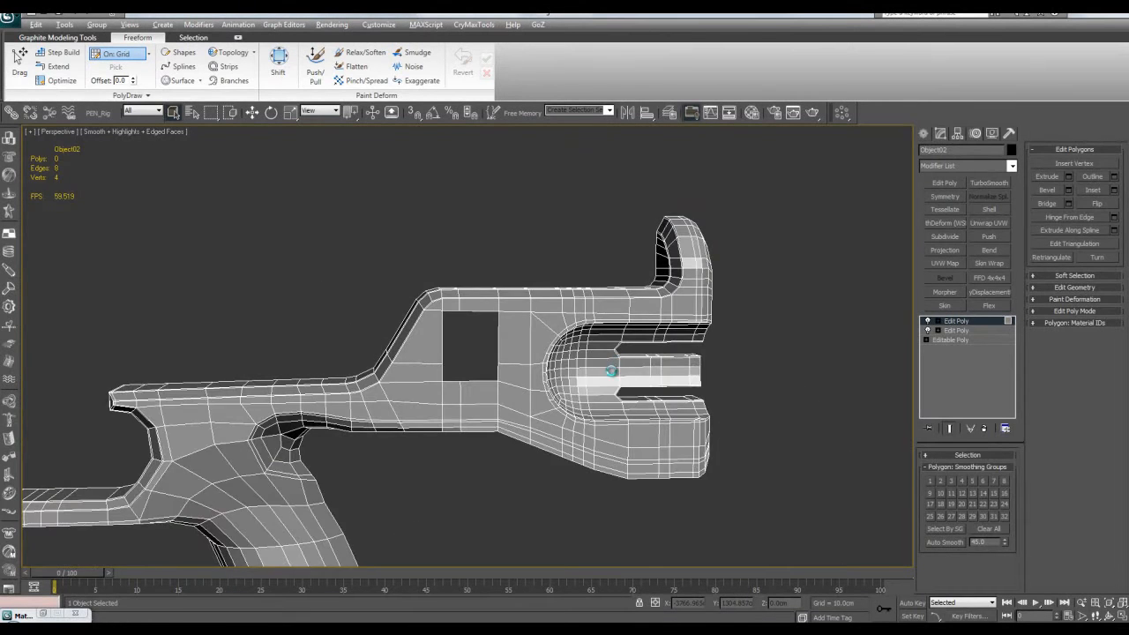
pyautogui.scroll(3, 612, 369)
# Step: Clear the smoothing groups of all polygons and compare the gun's shading with edged faces on and off
pyautogui.hotkey('ctrl', 'a')
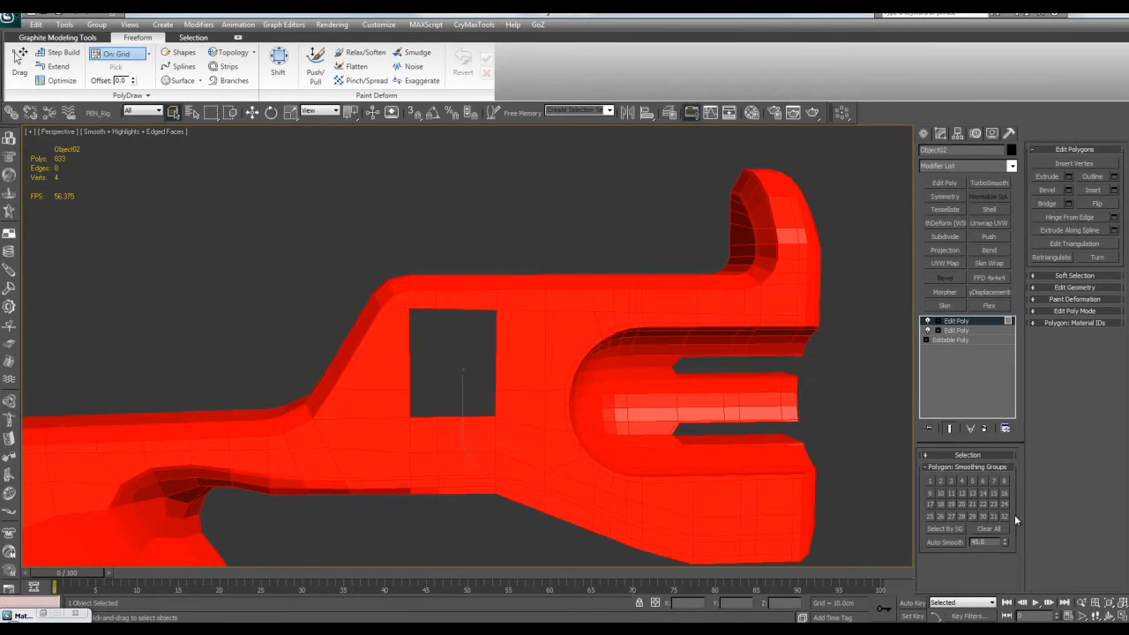
pyautogui.click(995, 529)
pyautogui.press('4')
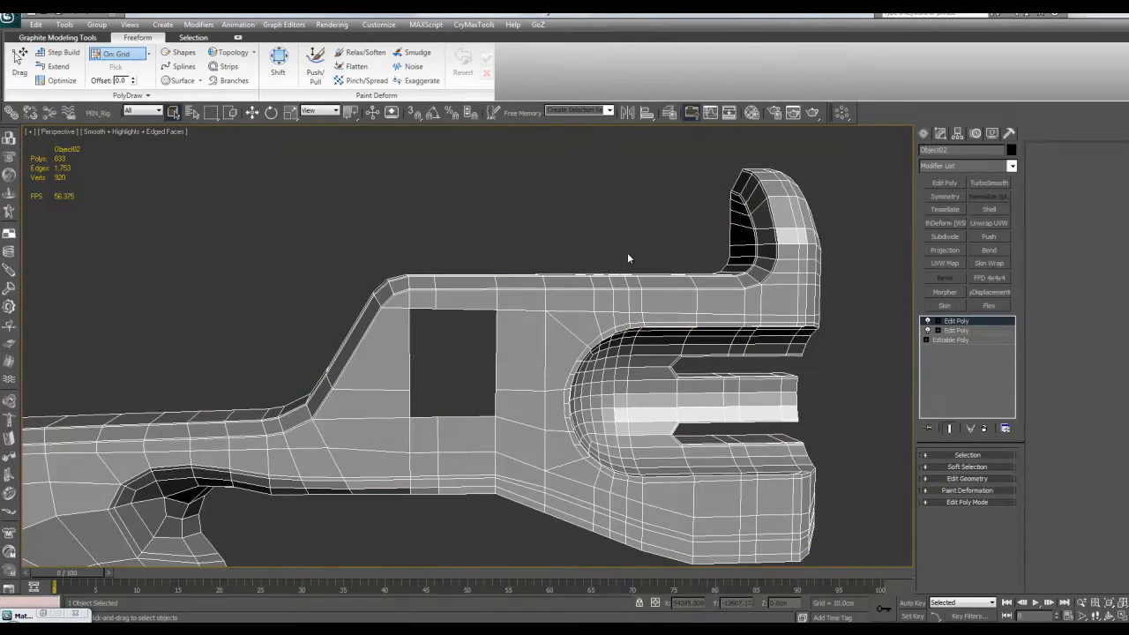
pyautogui.scroll(3, 627, 258)
pyautogui.scroll(-5, 657, 270)
pyautogui.press('F4')
pyautogui.press('F4')
pyautogui.press('F4')
pyautogui.press('F4')
pyautogui.press('4')
pyautogui.scroll(2, 798, 296)
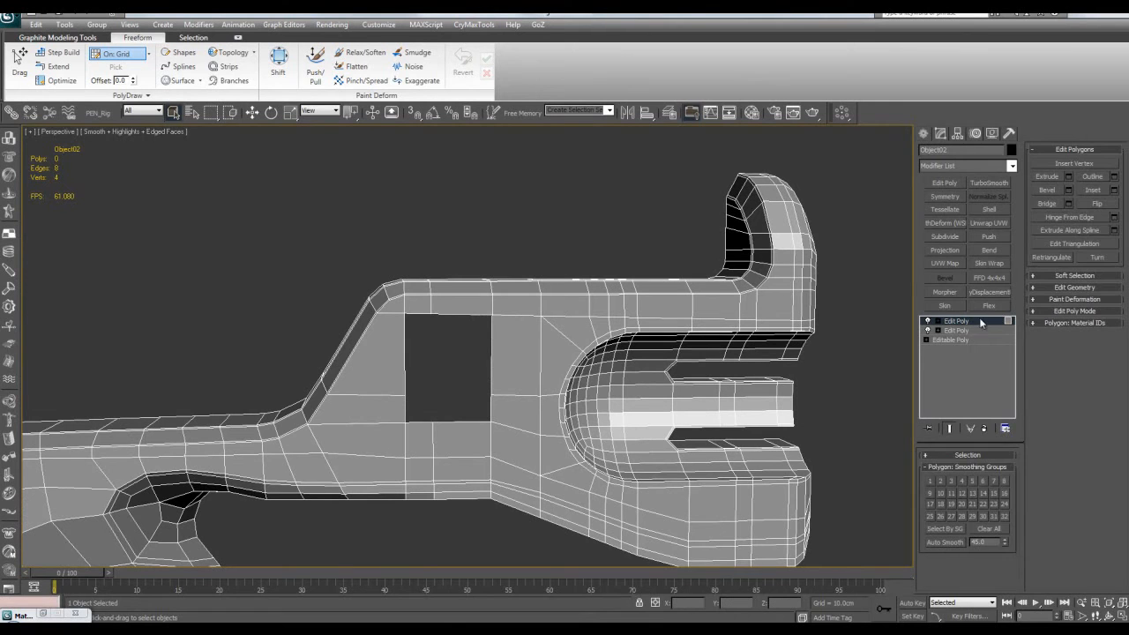
# Step: Replace the topmost Edit Poly modifier with a fresh Edit Poly and switch to polygon level
pyautogui.rightClick(970, 320)
pyautogui.click(980, 335)
pyautogui.click(950, 183)
pyautogui.press('4')
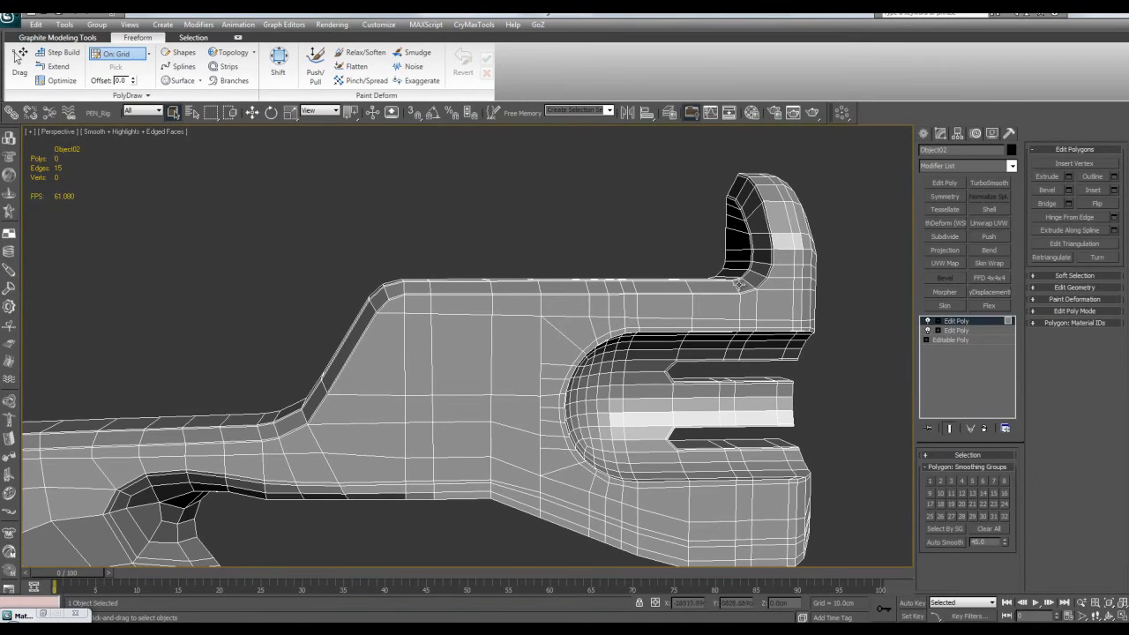
# Step: Select the block of six polygons on the gun's flat side, between the slope and the rounded recess
pyautogui.moveTo(739, 285); pyautogui.dragTo(759, 278, button='middle')
pyautogui.scroll(2, 759, 277)
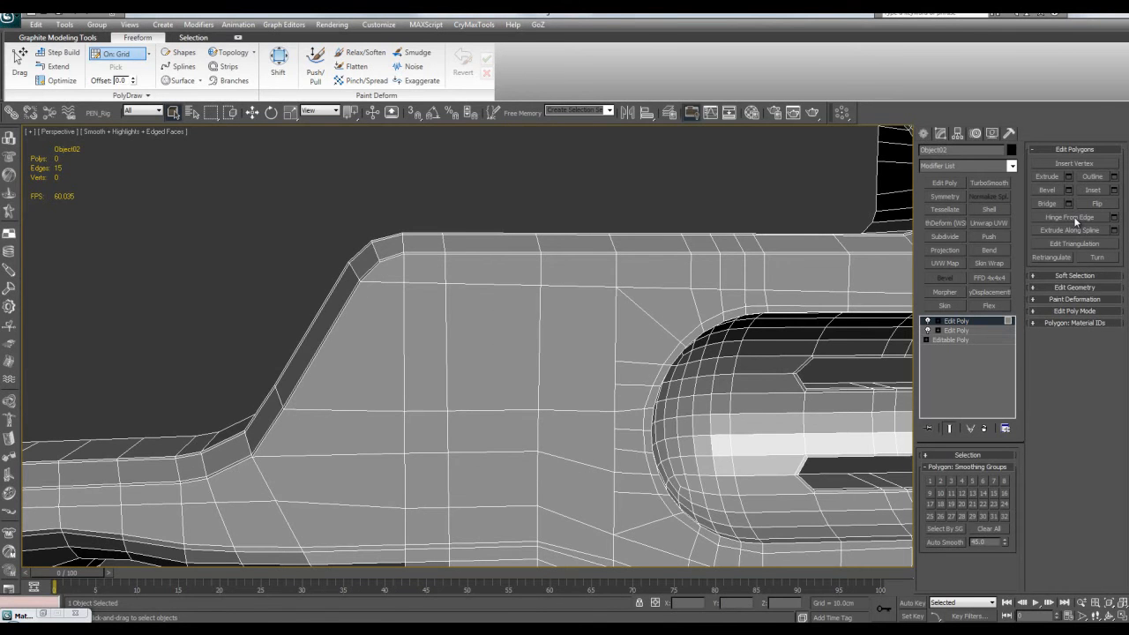
pyautogui.moveTo(480, 394); pyautogui.dragTo(469, 367, button='middle')
pyautogui.moveTo(453, 315); pyautogui.dragTo(529, 441)
pyautogui.keyDown('alt'); pyautogui.moveTo(495, 301); pyautogui.dragTo(497, 310, button='middle'); pyautogui.keyUp('alt')
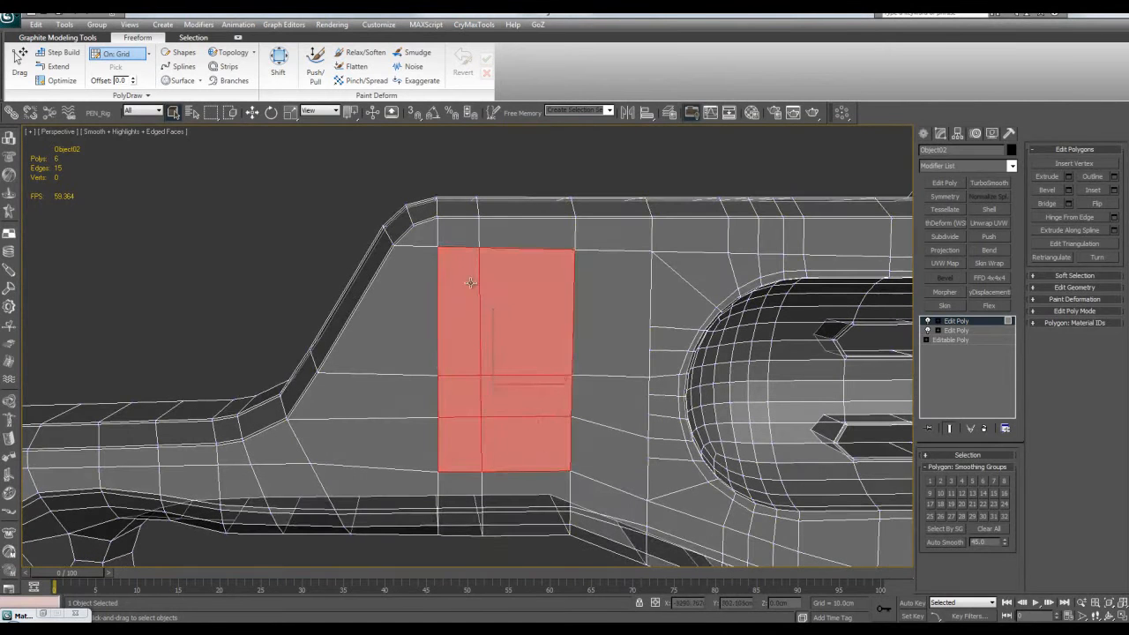
# Step: Try selecting the horizontal vertex rows crossing the block, return to polygon level, and undo the last change
pyautogui.press('1')
pyautogui.moveTo(588, 268); pyautogui.dragTo(587, 269)
pyautogui.press('w')
pyautogui.moveTo(413, 354); pyautogui.dragTo(603, 394)
pyautogui.moveTo(409, 405); pyautogui.dragTo(609, 459)
pyautogui.moveTo(408, 449); pyautogui.dragTo(608, 494)
pyautogui.press('4')
pyautogui.moveTo(493, 312); pyautogui.dragTo(496, 397)
pyautogui.hotkey('ctrl', 'z')
# Step: Reduce the selection to the block's upper four polygons by removing the two lowest ones
pyautogui.press('q')
pyautogui.keyDown('alt'); pyautogui.moveTo(461, 450); pyautogui.dragTo(522, 453); pyautogui.keyUp('alt')
pyautogui.press('z')
pyautogui.keyDown('alt'); pyautogui.moveTo(551, 432); pyautogui.dragTo(593, 414, button='middle'); pyautogui.keyUp('alt')
pyautogui.scroll(-5, 592, 413)
pyautogui.press('F2')
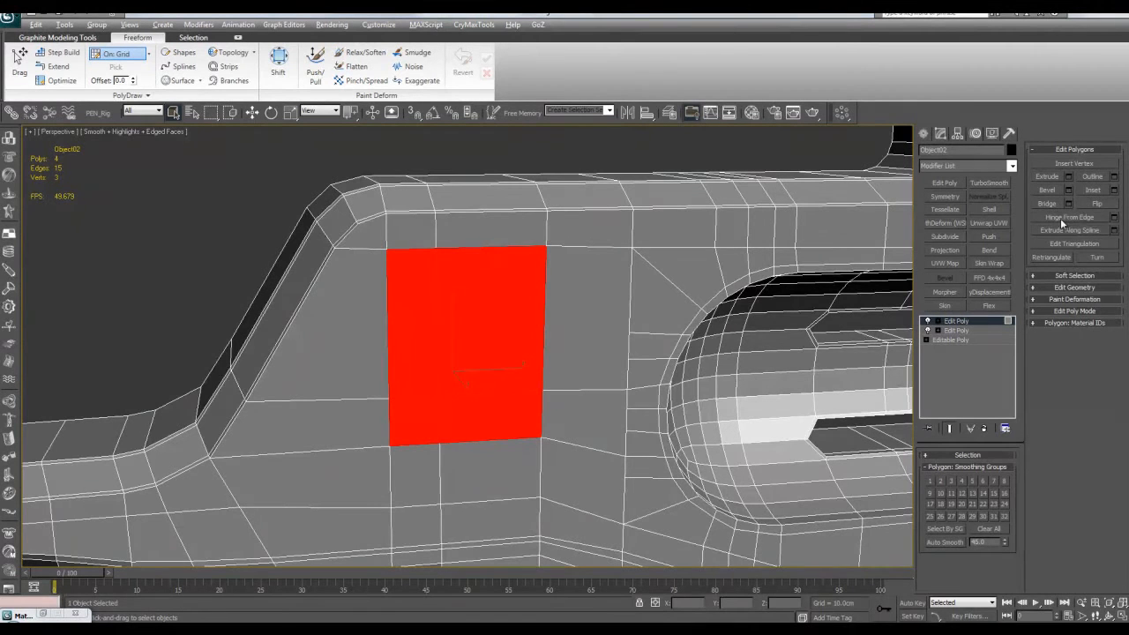
# Step: Open the Hinge From Edge settings for the four selected polygons and try changing the angle without a picked hinge
pyautogui.click(1114, 217)
pyautogui.scroll(-3, 548, 256)
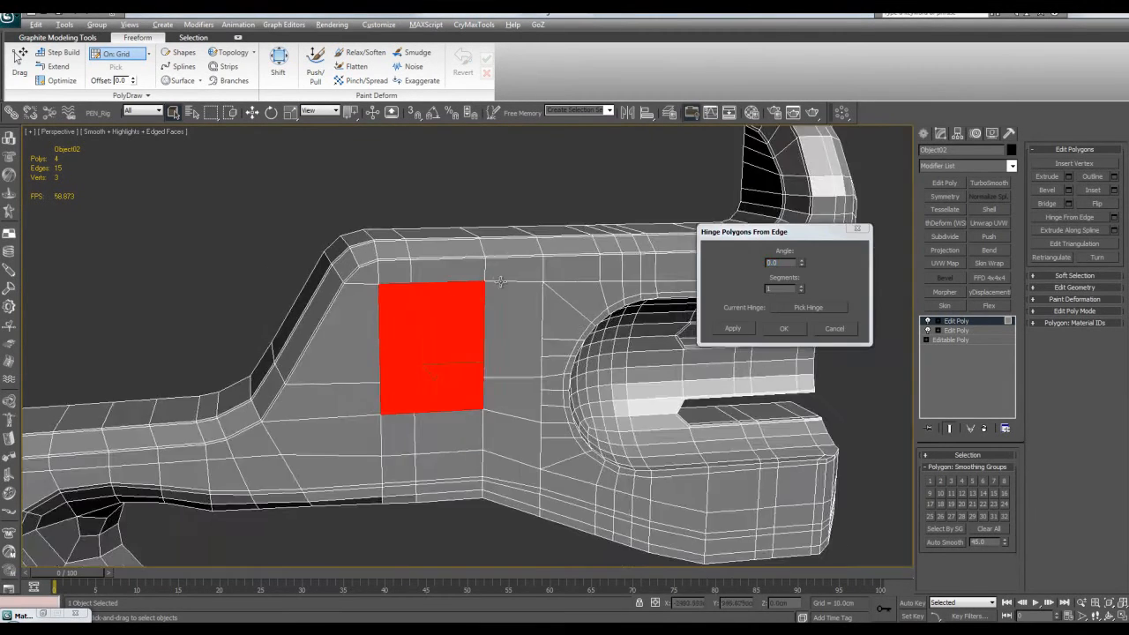
pyautogui.keyDown('alt'); pyautogui.moveTo(548, 257); pyautogui.dragTo(617, 291, button='middle'); pyautogui.keyUp('alt')
pyautogui.moveTo(533, 322); pyautogui.dragTo(539, 342, button='middle')
pyautogui.scroll(3, 546, 343)
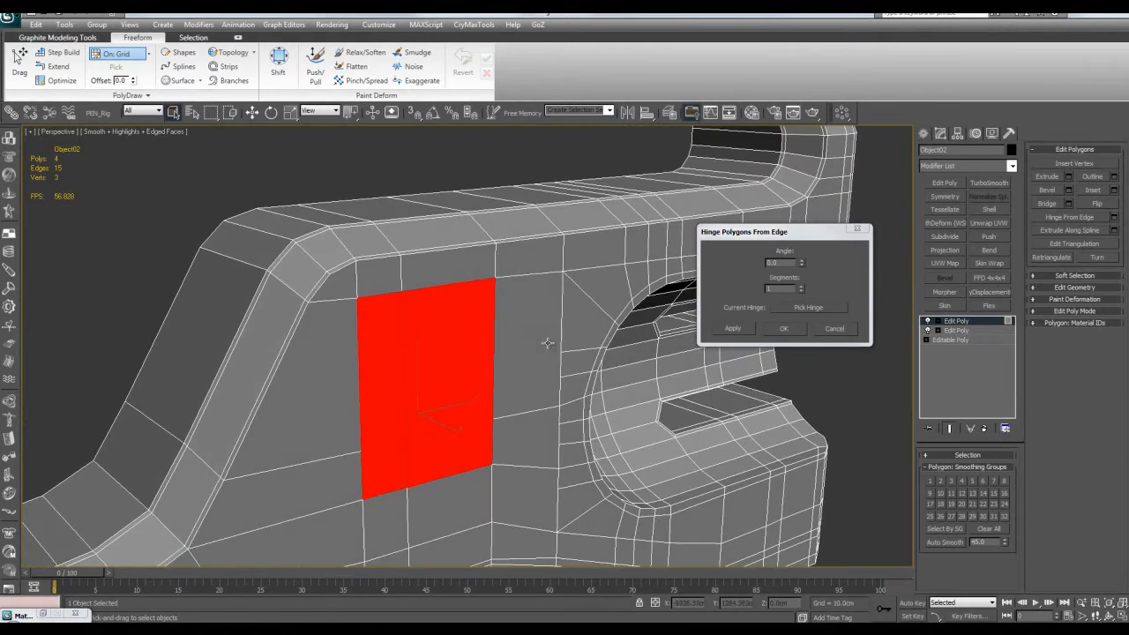
pyautogui.moveTo(801, 262); pyautogui.dragTo(833, 268)
pyautogui.rightClick(834, 275)
pyautogui.scroll(-3, 580, 282)
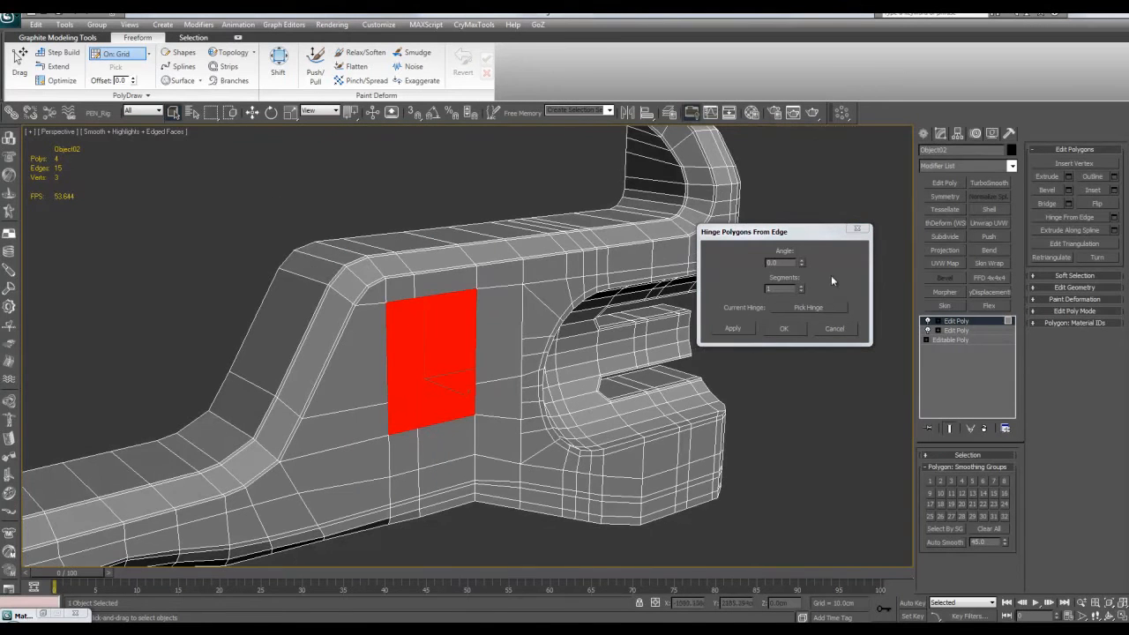
# Step: Pick the upper edge of the selected polygons as the current hinge
pyautogui.click(785, 307)
pyautogui.scroll(2, 486, 328)
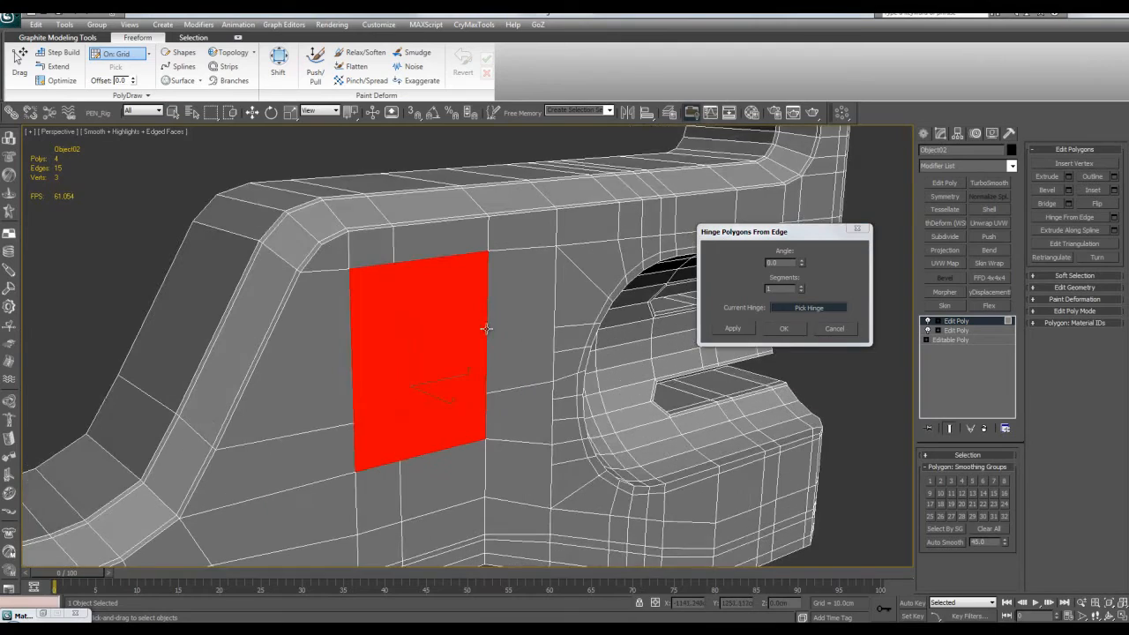
pyautogui.keyDown('alt'); pyautogui.moveTo(502, 368); pyautogui.dragTo(529, 363, button='middle'); pyautogui.keyUp('alt')
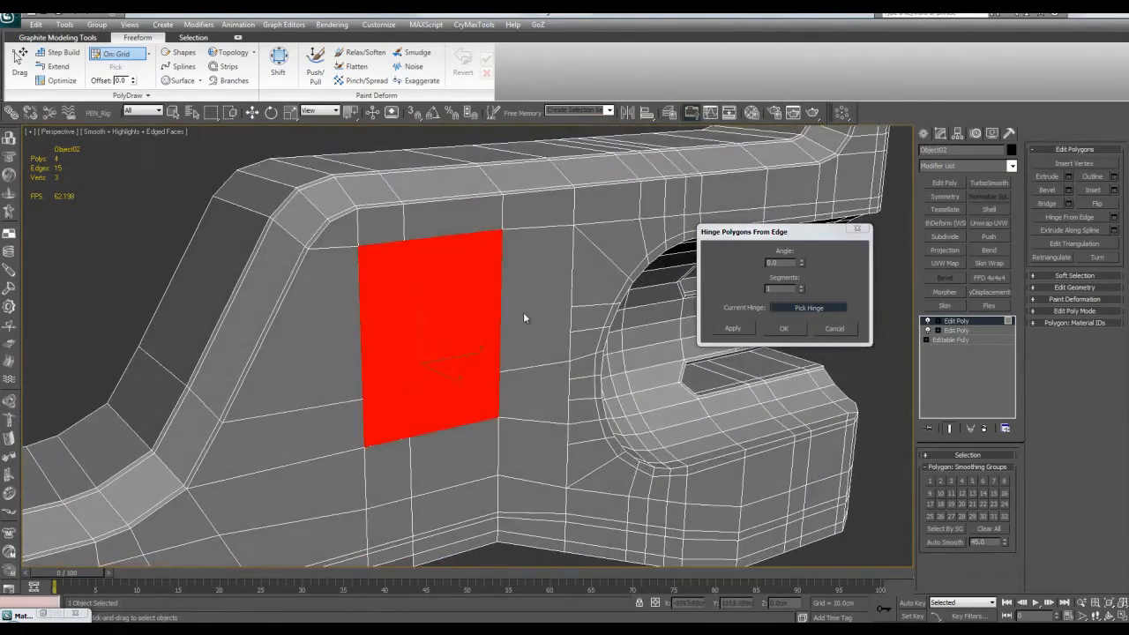
pyautogui.scroll(2, 459, 267)
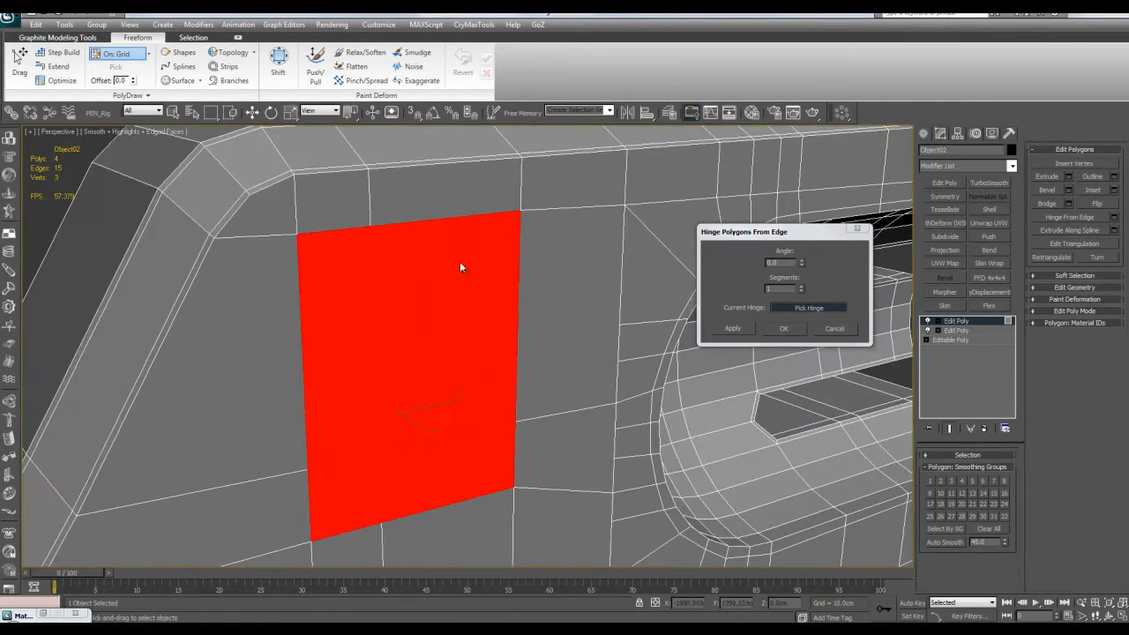
pyautogui.click(446, 220)
pyautogui.scroll(-2, 494, 265)
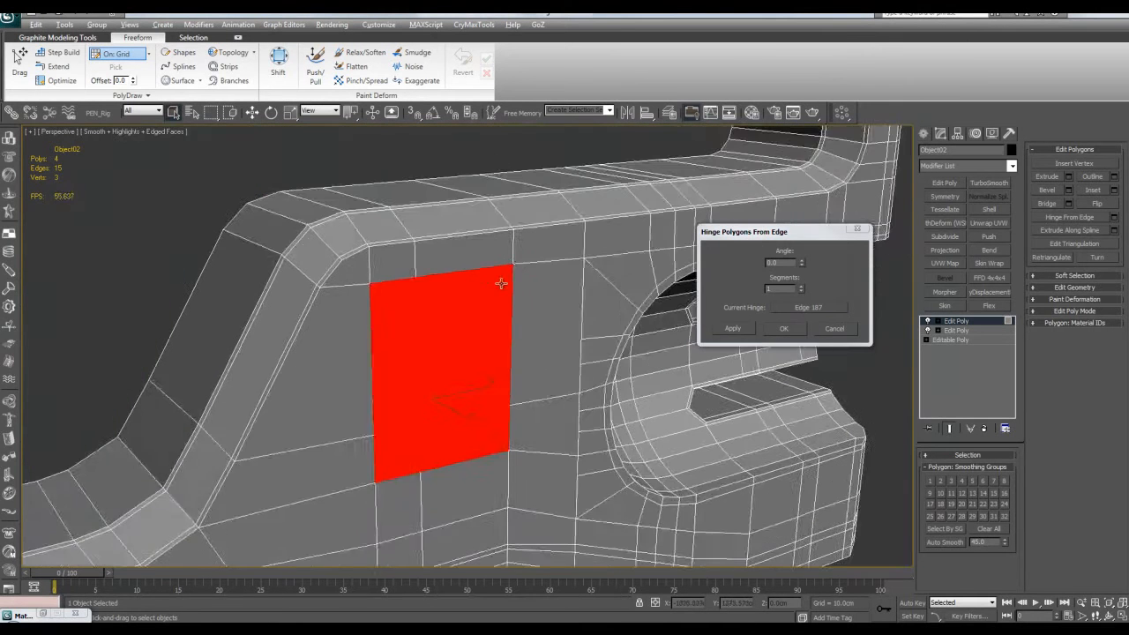
pyautogui.keyDown('alt'); pyautogui.moveTo(494, 265); pyautogui.dragTo(524, 291, button='middle'); pyautogui.keyUp('alt')
# Step: Set the hinge angle to 90 and the segments to 10, and examine the curved hinge preview
pyautogui.moveTo(785, 288); pyautogui.dragTo(644, 282)
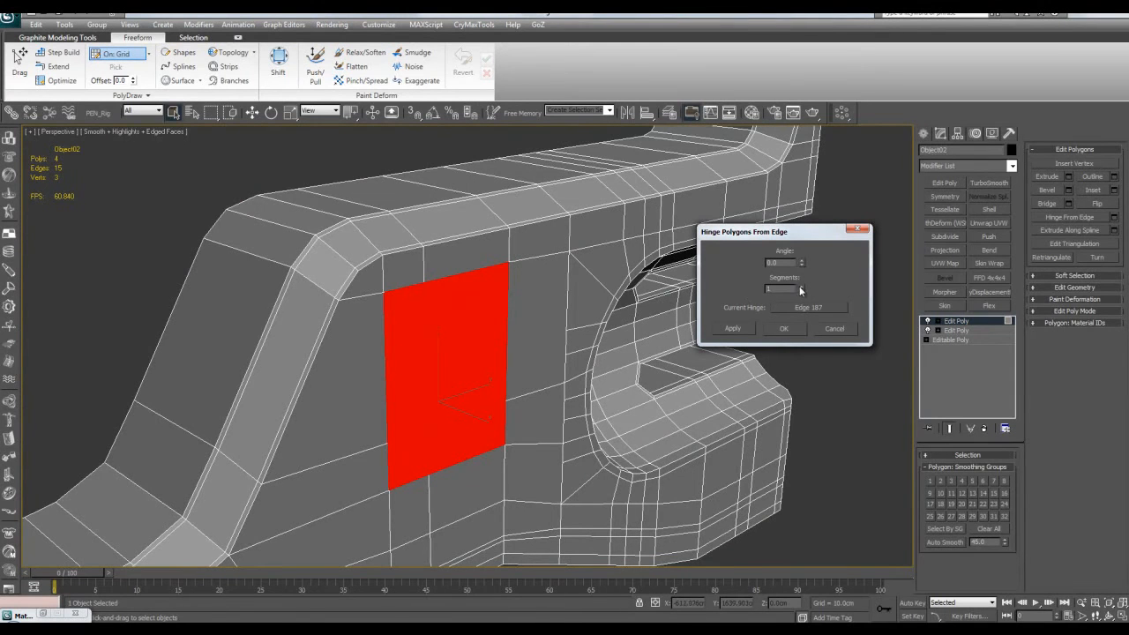
pyautogui.moveTo(803, 266); pyautogui.dragTo(805, 152)
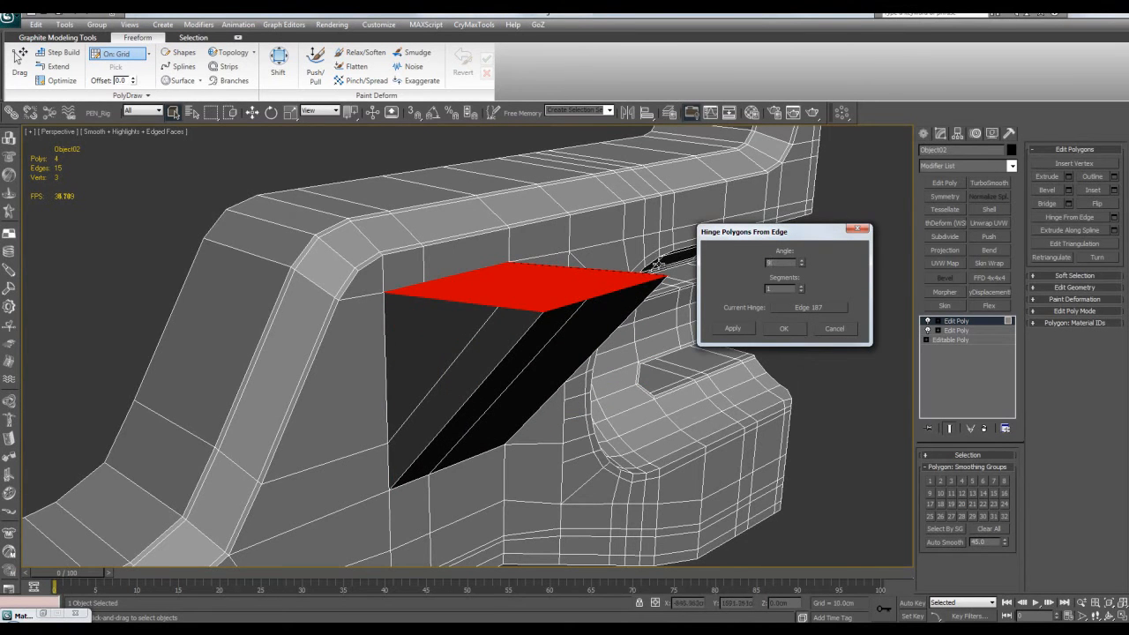
pyautogui.keyDown('alt'); pyautogui.moveTo(597, 285); pyautogui.dragTo(621, 253, button='middle'); pyautogui.keyUp('alt')
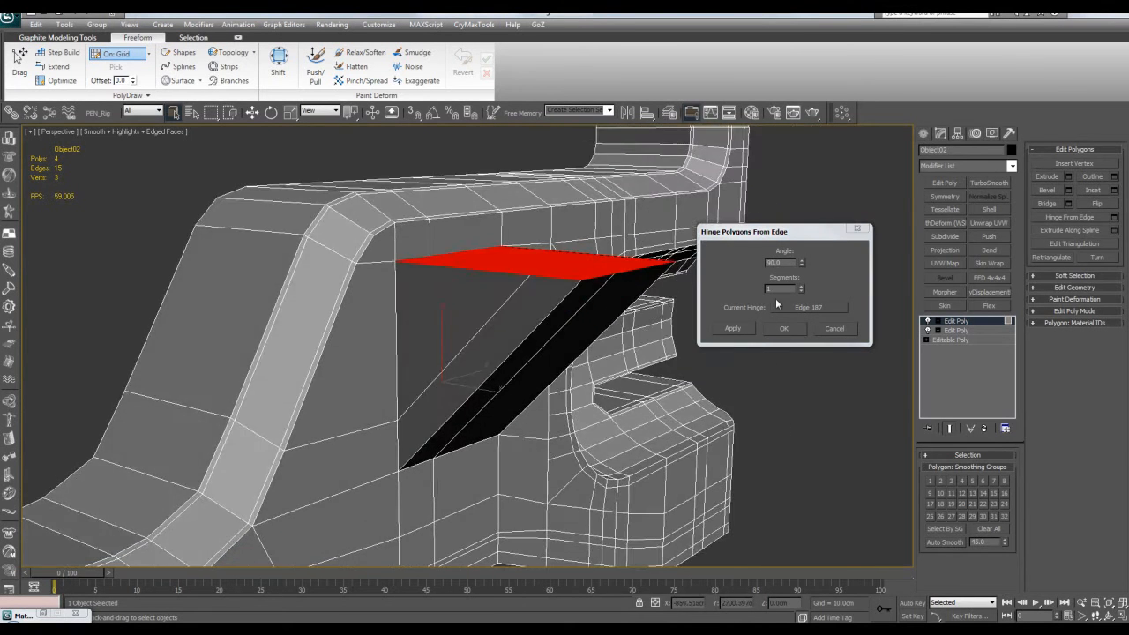
pyautogui.moveTo(800, 288); pyautogui.dragTo(802, 291)
pyautogui.keyDown('alt'); pyautogui.moveTo(558, 288); pyautogui.dragTo(531, 300, button='middle'); pyautogui.keyUp('alt')
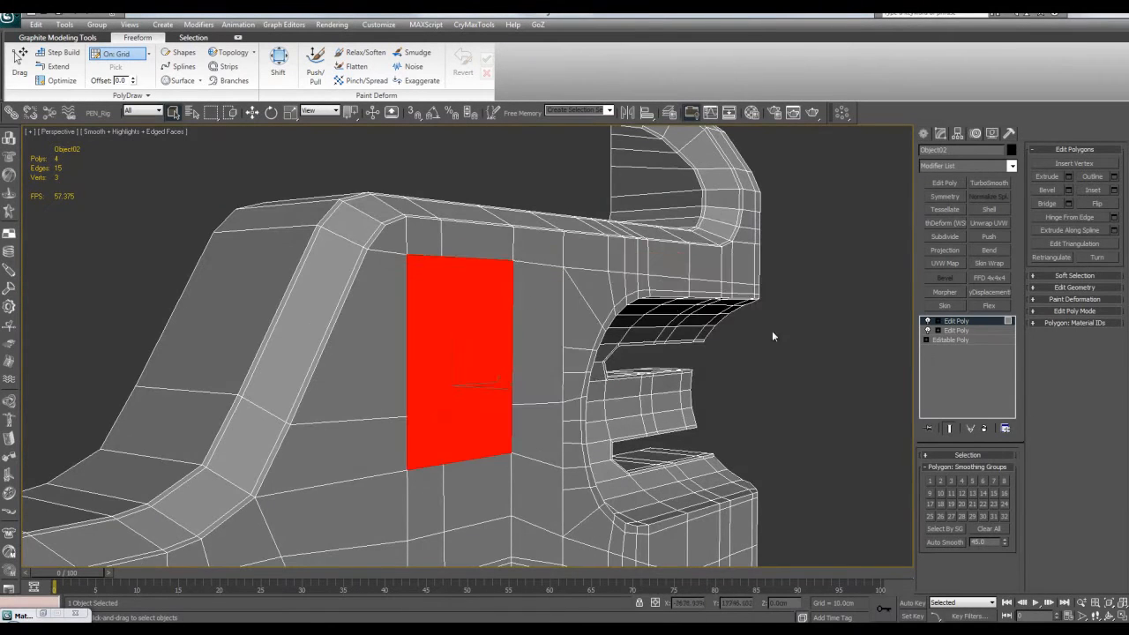
pyautogui.keyDown('alt'); pyautogui.moveTo(529, 344); pyautogui.dragTo(554, 349, button='middle'); pyautogui.keyUp('alt')
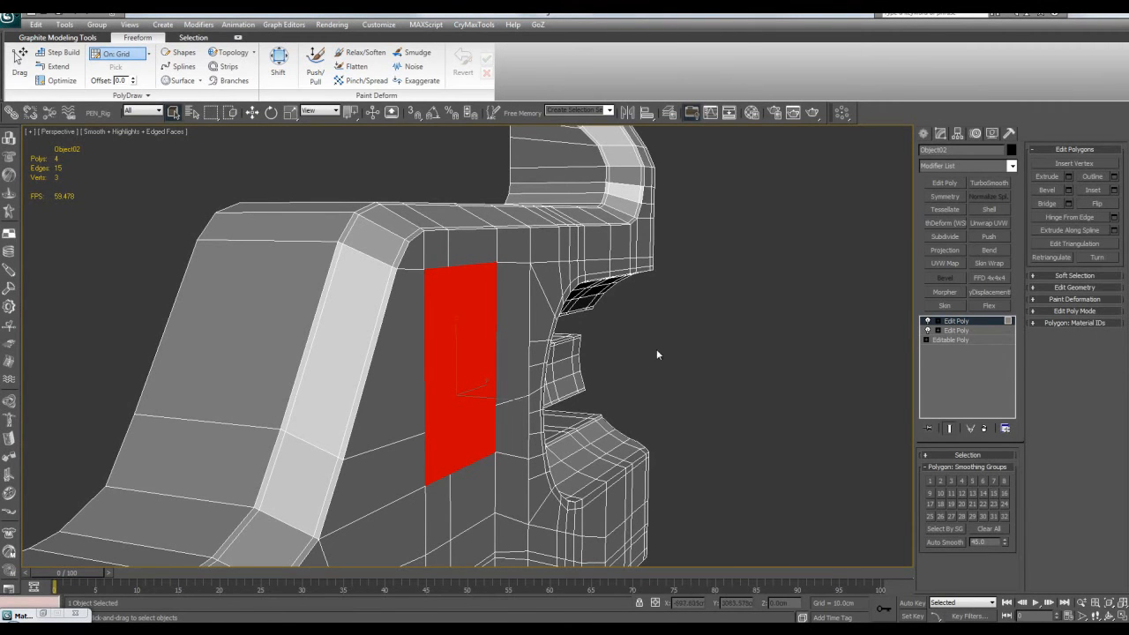
# Step: Reopen the Hinge From Edge settings for the four selected polygons and examine the preview around the upper edge
pyautogui.keyDown('alt'); pyautogui.moveTo(492, 267); pyautogui.dragTo(465, 410, button='middle'); pyautogui.keyUp('alt')
pyautogui.click(1113, 217)
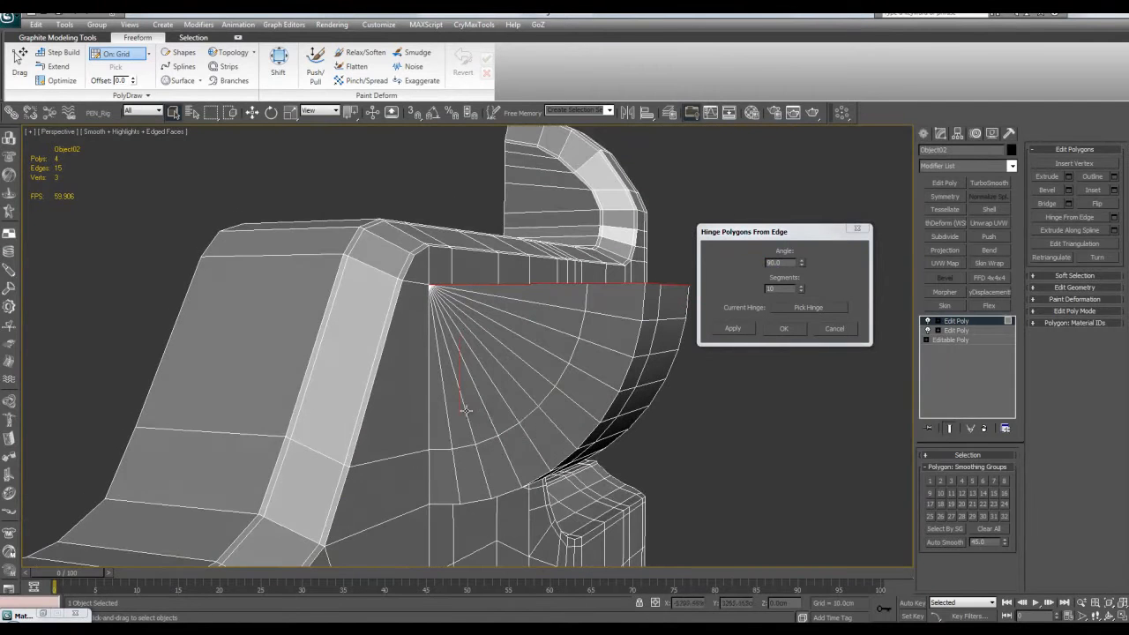
pyautogui.keyDown('alt'); pyautogui.moveTo(596, 285); pyautogui.dragTo(436, 355, button='middle'); pyautogui.keyUp('alt')
pyautogui.scroll(-5, 488, 337)
pyautogui.scroll(5, 436, 355)
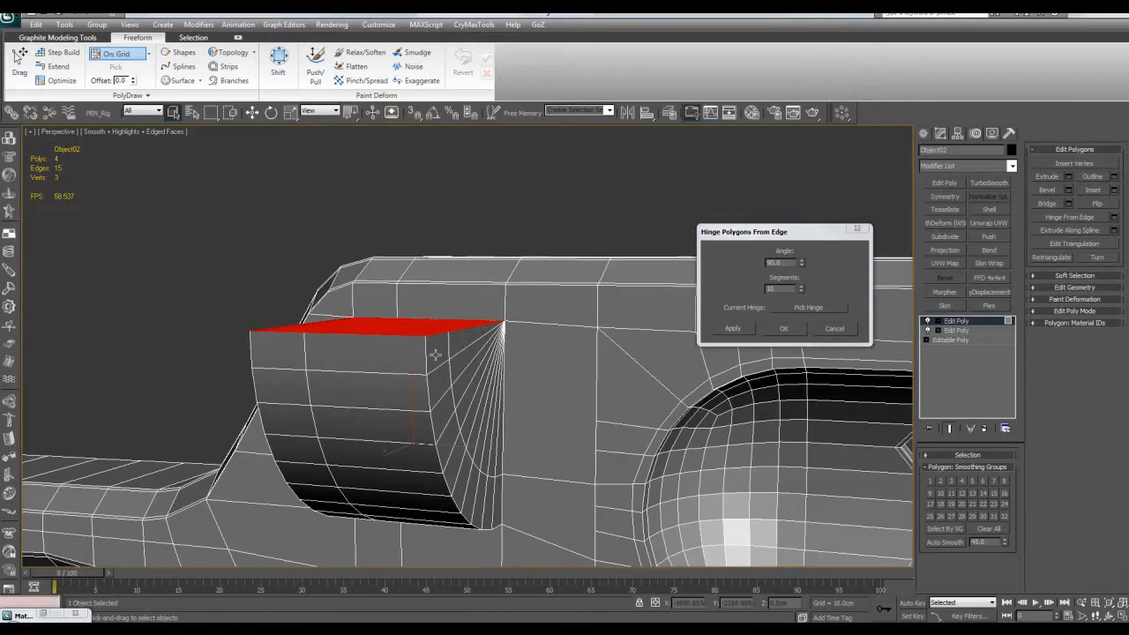
# Step: Pick the selection's vertical side edge nearest the rounded recess as the current hinge and examine the outward curve
pyautogui.click(798, 306)
pyautogui.keyDown('alt'); pyautogui.moveTo(624, 363); pyautogui.dragTo(595, 386, button='middle'); pyautogui.keyUp('alt')
pyautogui.click(514, 379)
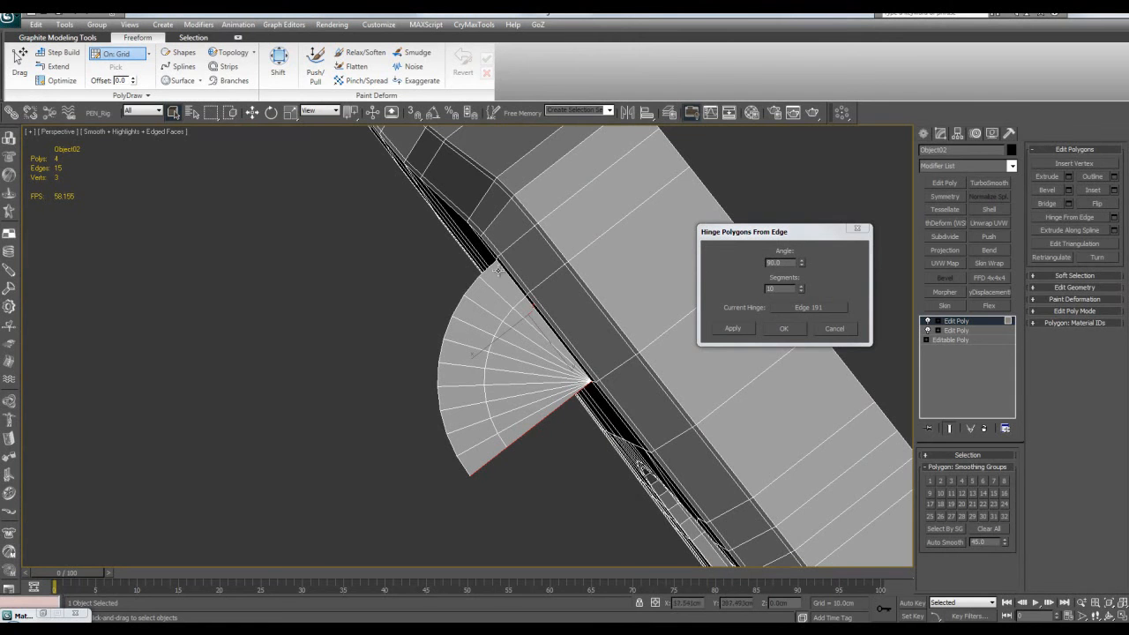
pyautogui.keyDown('alt'); pyautogui.moveTo(461, 406); pyautogui.dragTo(829, 359, button='middle'); pyautogui.keyUp('alt')
# Step: Try the selection's lower edge as the current hinge, followed by the vertical side edge farthest from the rounded recess
pyautogui.click(833, 308)
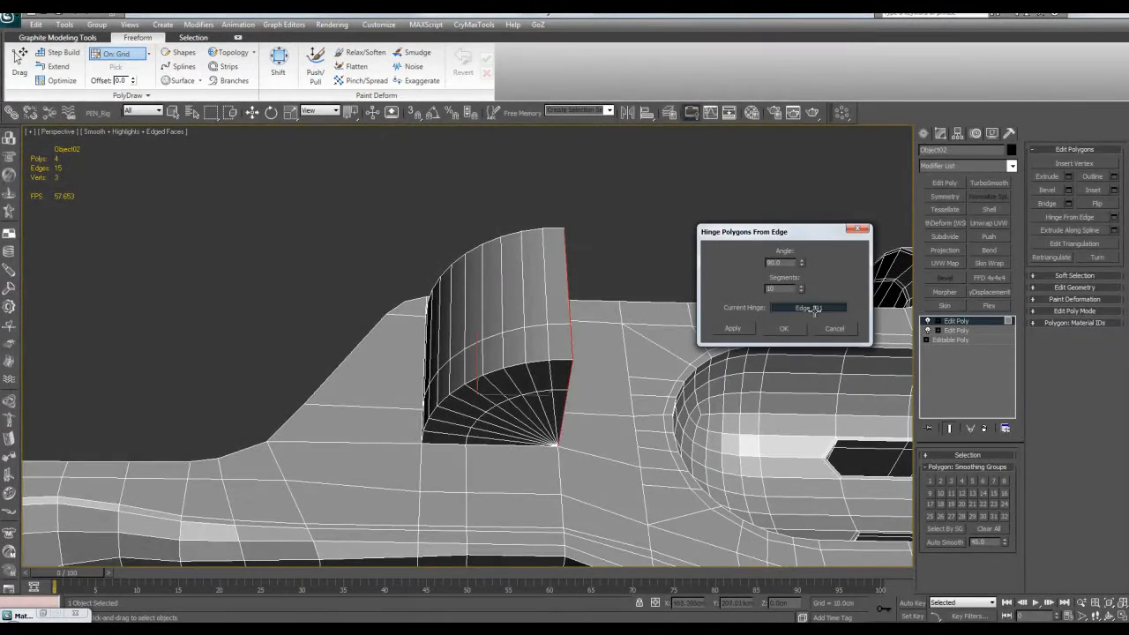
pyautogui.moveTo(520, 445)
pyautogui.keyDown('alt'); pyautogui.mouseDown(button='middle')
pyautogui.moveTo(605, 423)
pyautogui.moveTo(525, 455)
pyautogui.mouseUp(button='middle'); pyautogui.keyUp('alt')
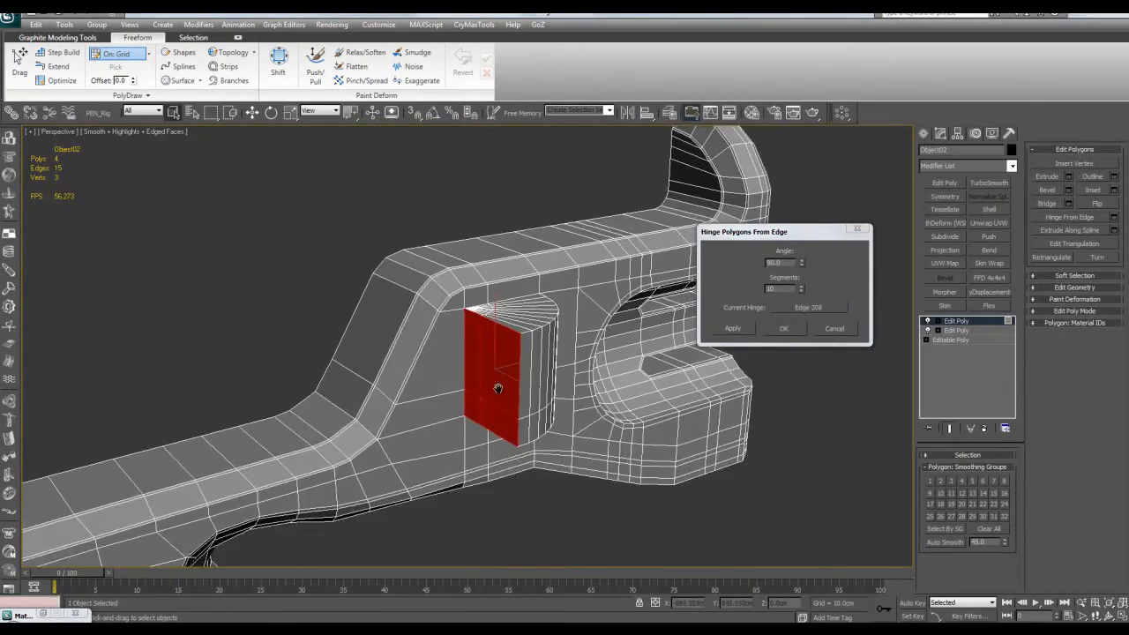
pyautogui.keyDown('alt'); pyautogui.moveTo(497, 389); pyautogui.dragTo(466, 403, button='middle'); pyautogui.keyUp('alt')
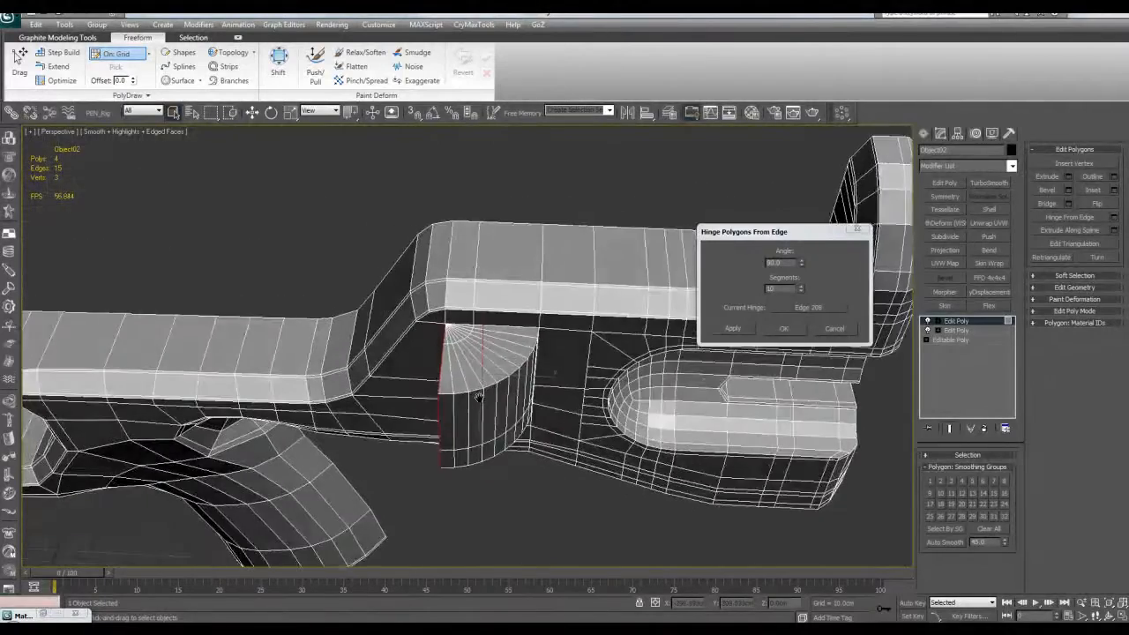
# Step: Set the hinge angle to 180 and examine the half-cylinder preview around the vertical side edge
pyautogui.scroll(2, 466, 402)
pyautogui.moveTo(799, 262); pyautogui.dragTo(798, 265)
pyautogui.write('1')
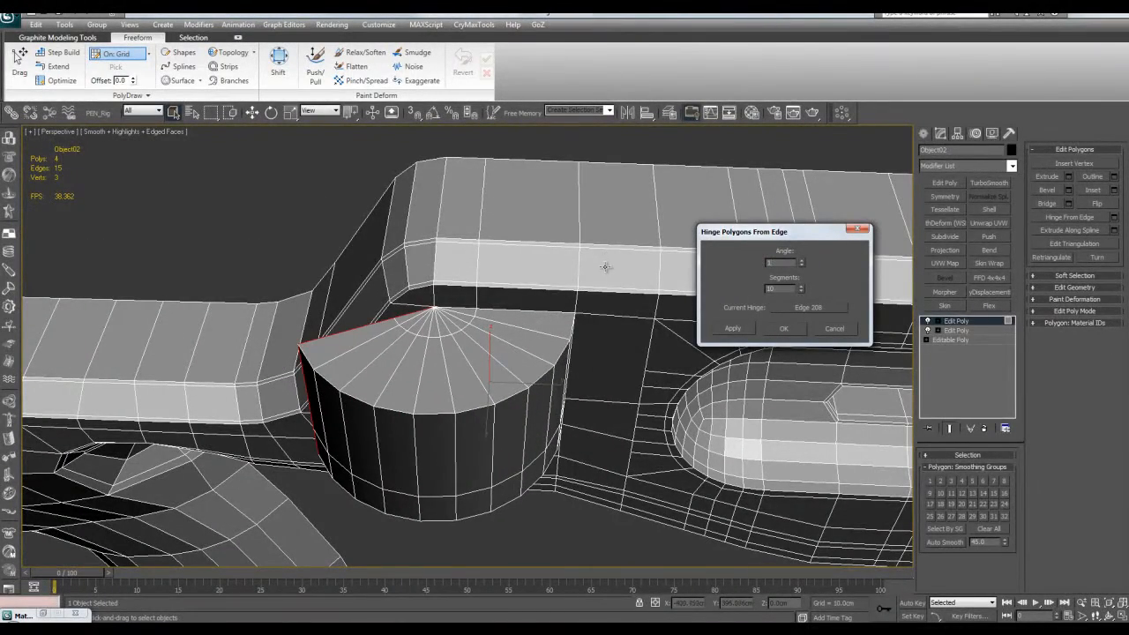
pyautogui.moveTo(557, 292); pyautogui.dragTo(579, 388, button='middle')
# Step: Pick an edge on the model above the selected polygons as the current hinge and examine the 180-degree sweep
pyautogui.click(811, 306)
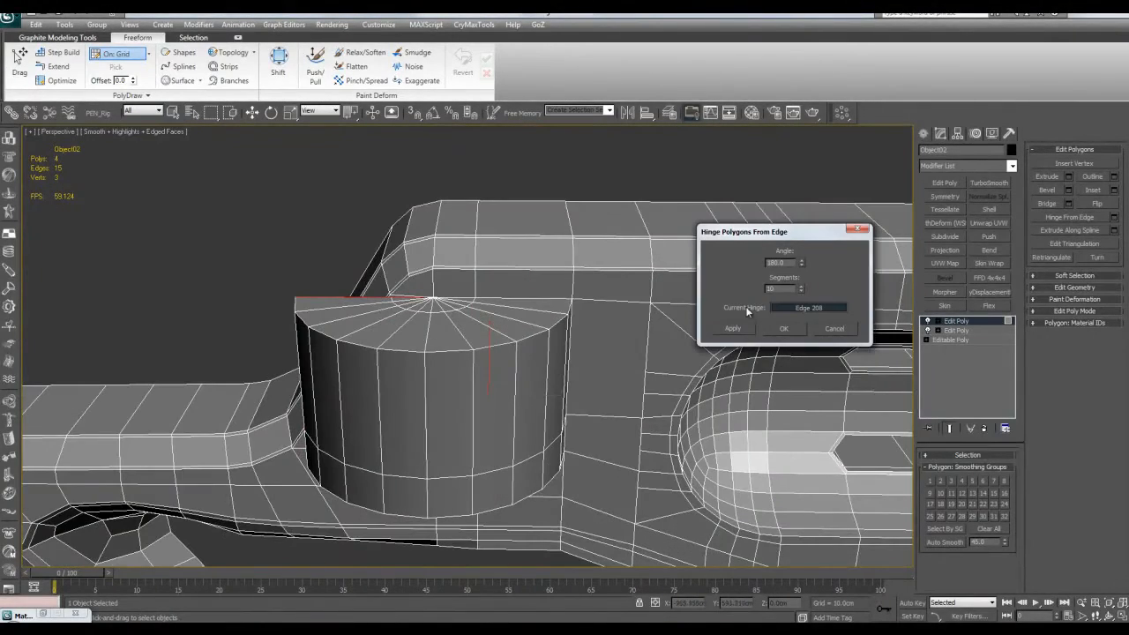
pyautogui.click(542, 272)
pyautogui.keyDown('alt'); pyautogui.moveTo(541, 272); pyautogui.dragTo(635, 265, button='middle'); pyautogui.keyUp('alt')
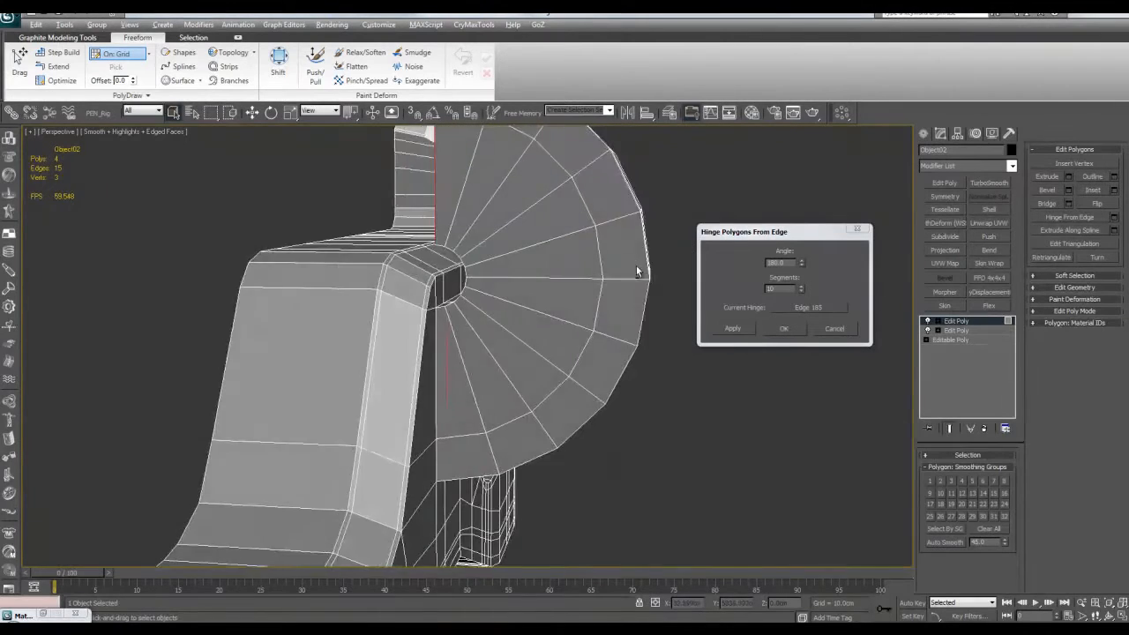
pyautogui.scroll(-2, 557, 271)
pyautogui.keyDown('alt'); pyautogui.moveTo(556, 271); pyautogui.dragTo(582, 290, button='middle'); pyautogui.keyUp('alt')
pyautogui.scroll(2, 582, 290)
# Step: Try another edge outside the selection as the current hinge, and cancel the Hinge From Edge operation
pyautogui.click(822, 308)
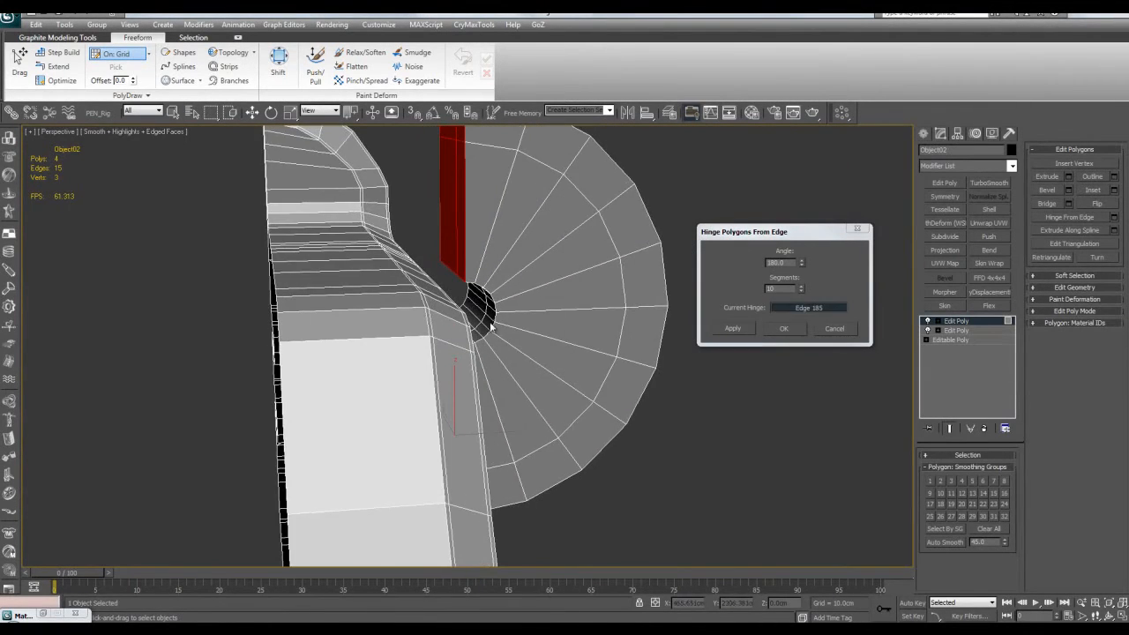
pyautogui.click(497, 306)
pyautogui.keyDown('alt'); pyautogui.moveTo(497, 306); pyautogui.dragTo(458, 406, button='middle'); pyautogui.keyUp('alt')
pyautogui.keyDown('alt'); pyautogui.moveTo(506, 191); pyautogui.dragTo(441, 388, button='middle'); pyautogui.keyUp('alt')
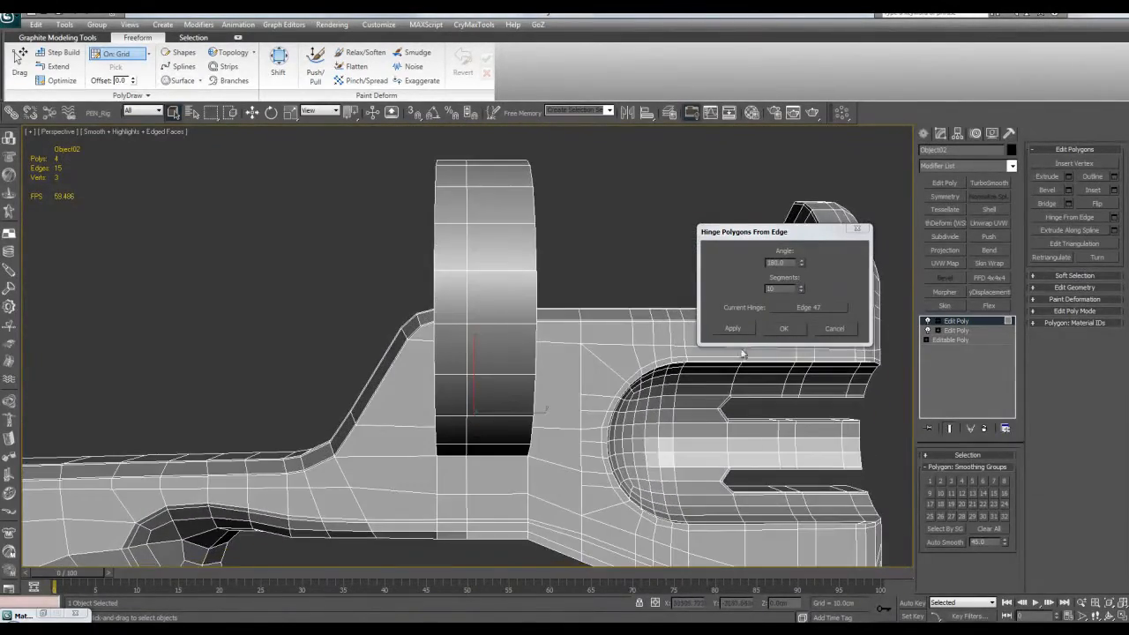
pyautogui.click(834, 329)
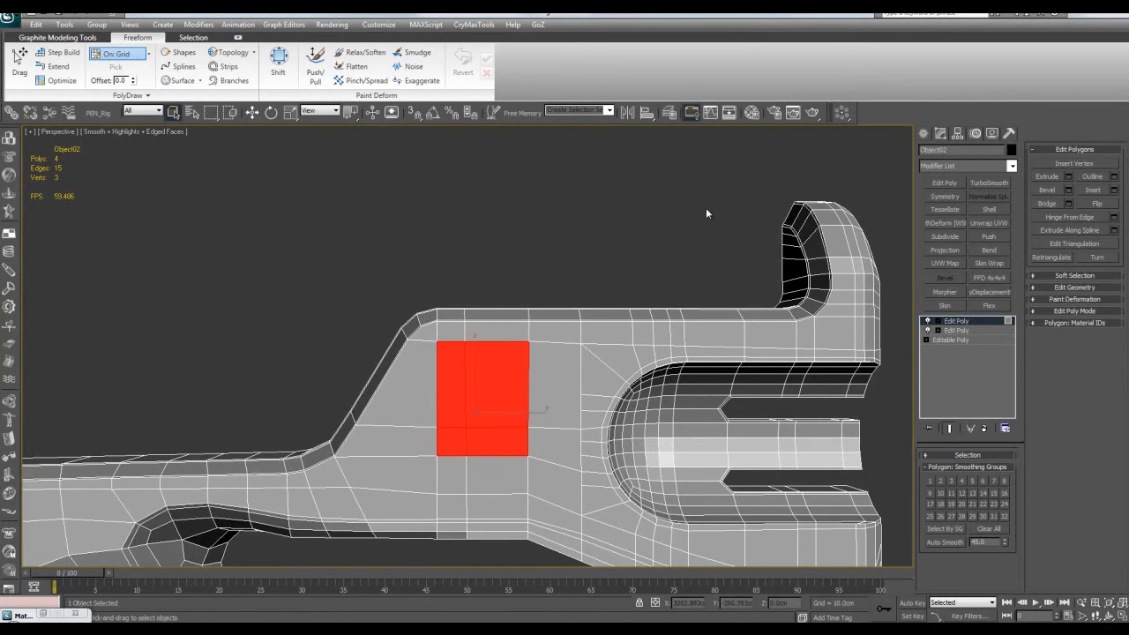
pyautogui.keyDown('alt'); pyautogui.moveTo(580, 311); pyautogui.dragTo(575, 328, button='middle'); pyautogui.keyUp('alt')
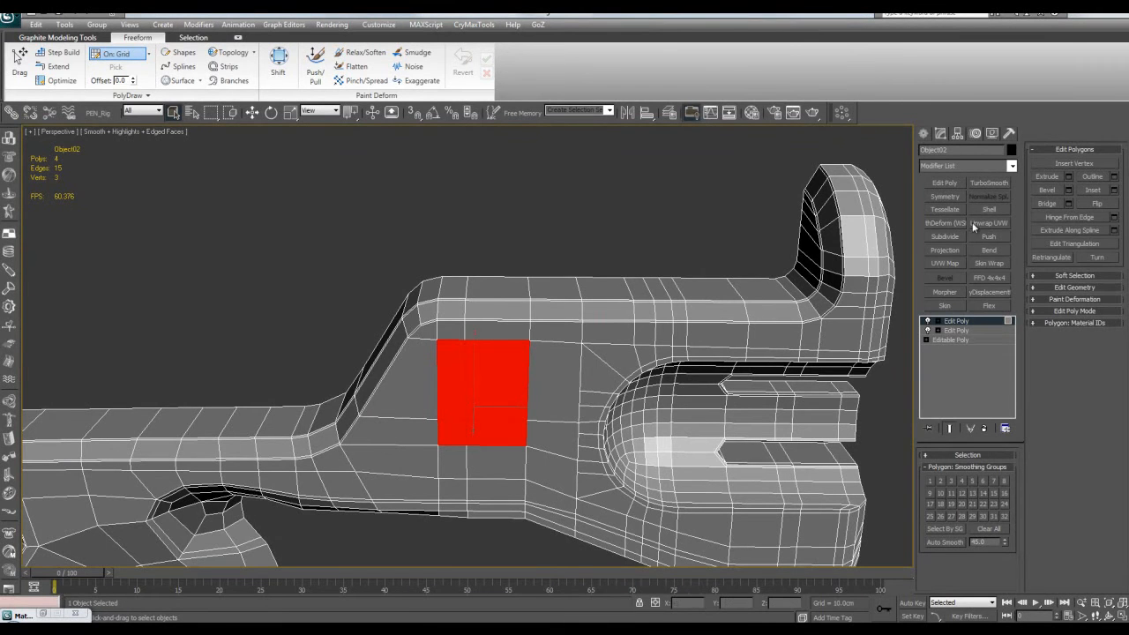
pyautogui.scroll(2, 764, 245)
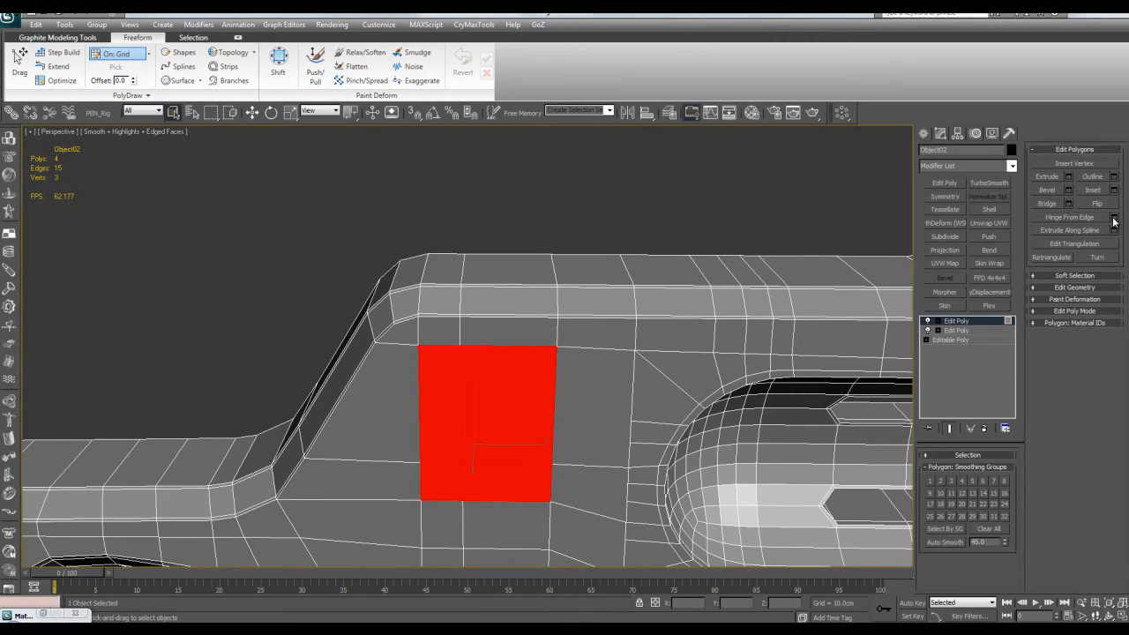
pyautogui.scroll(-4, 577, 360)
pyautogui.moveTo(677, 316)
pyautogui.mouseDown(button='middle')
pyautogui.moveTo(684, 308)
pyautogui.moveTo(670, 303)
pyautogui.moveTo(672, 325)
pyautogui.moveTo(686, 315)
pyautogui.mouseUp(button='middle')
pyautogui.scroll(3, 683, 308)
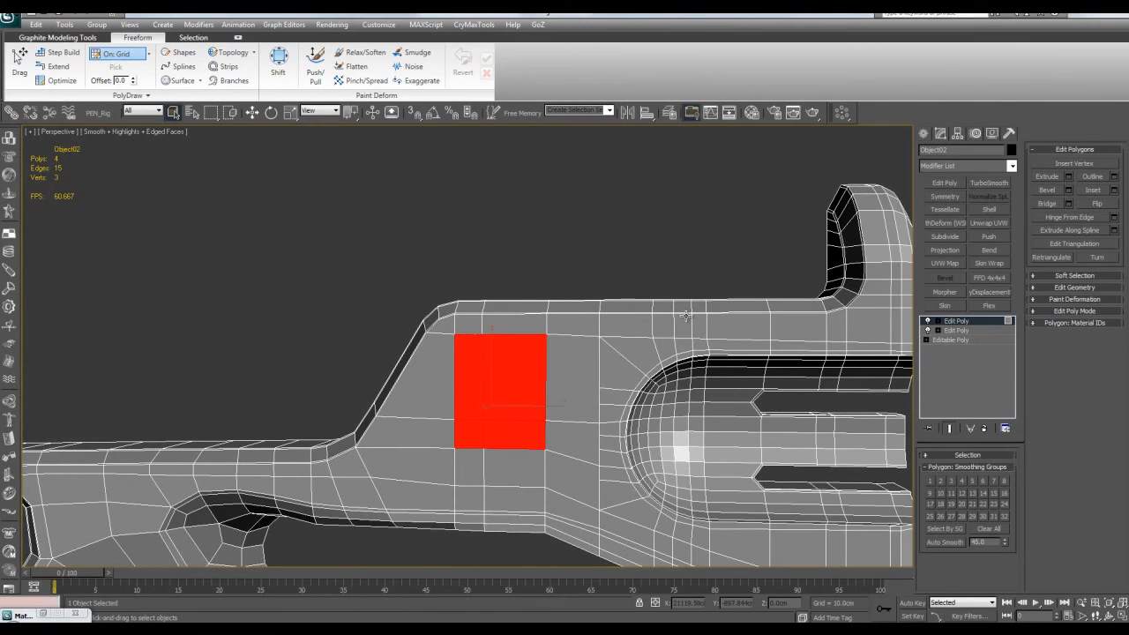
pyautogui.scroll(-8, 669, 331)
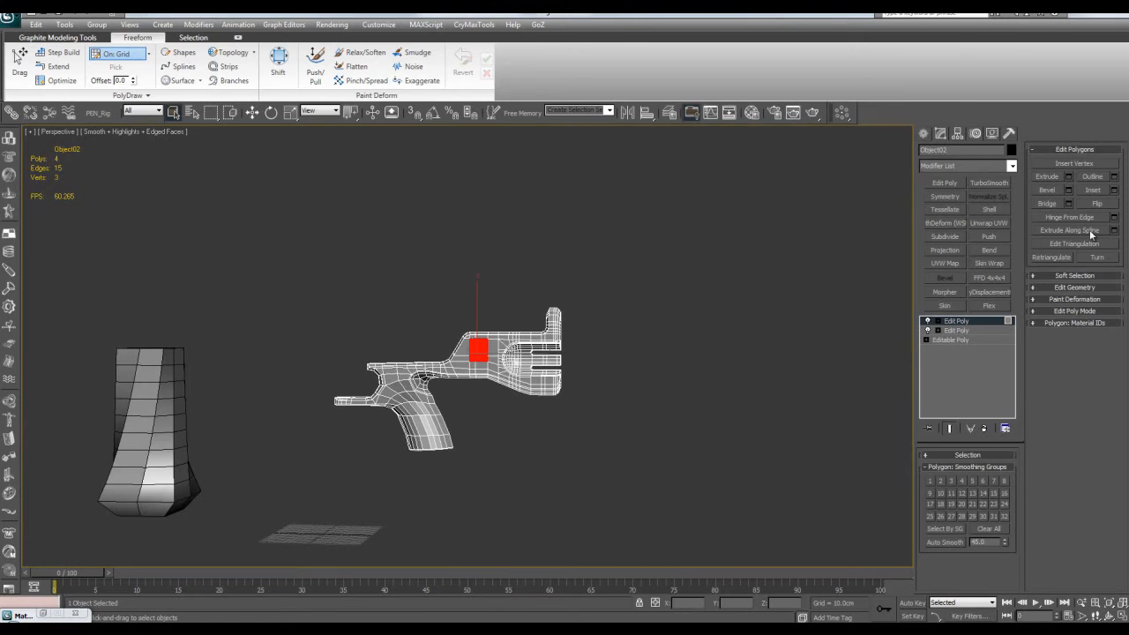
# Step: Leave polygon-level editing and deselect the gun-like model
pyautogui.moveTo(457, 268); pyautogui.dragTo(539, 275, button='middle')
pyautogui.scroll(3, 539, 274)
pyautogui.press('4')
pyautogui.click(589, 242)
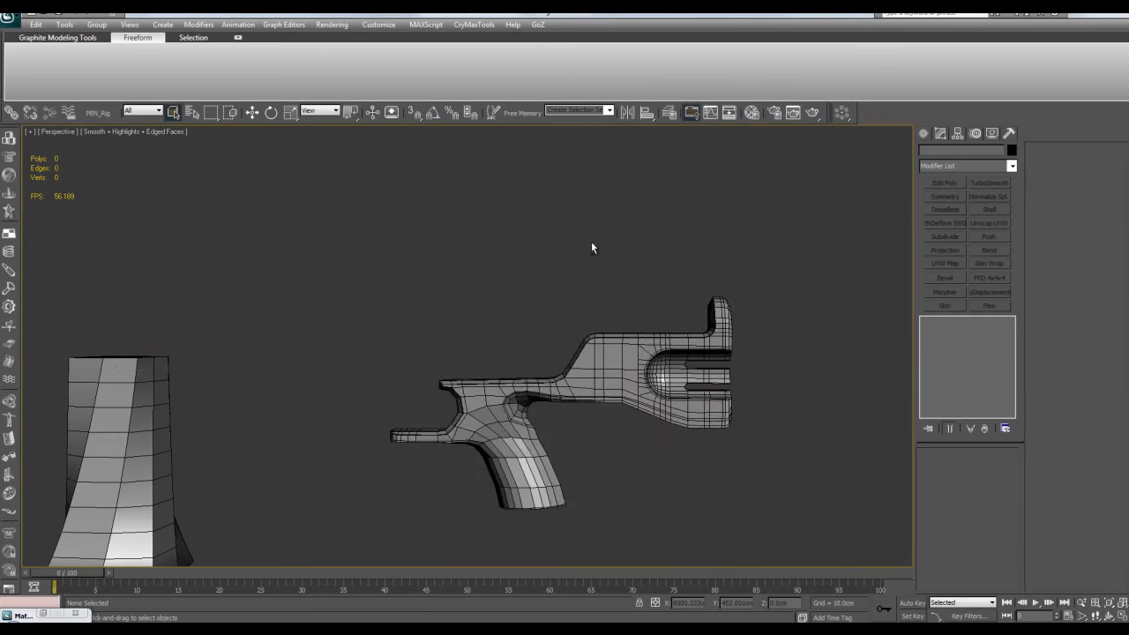
# Step: Switch to the maximized Front view and show its grid
pyautogui.hotkey('alt', 'w')
pyautogui.click(639, 234)
pyautogui.hotkey('alt', 'w')
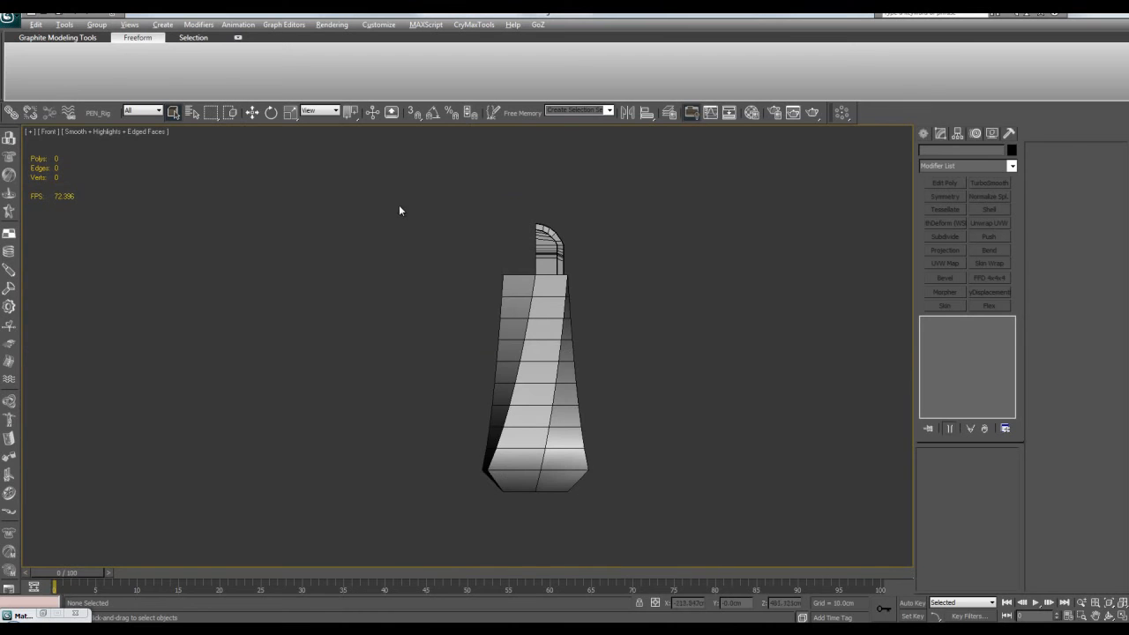
pyautogui.scroll(-2, 447, 253)
pyautogui.press('g')
pyautogui.scroll(2, 433, 285)
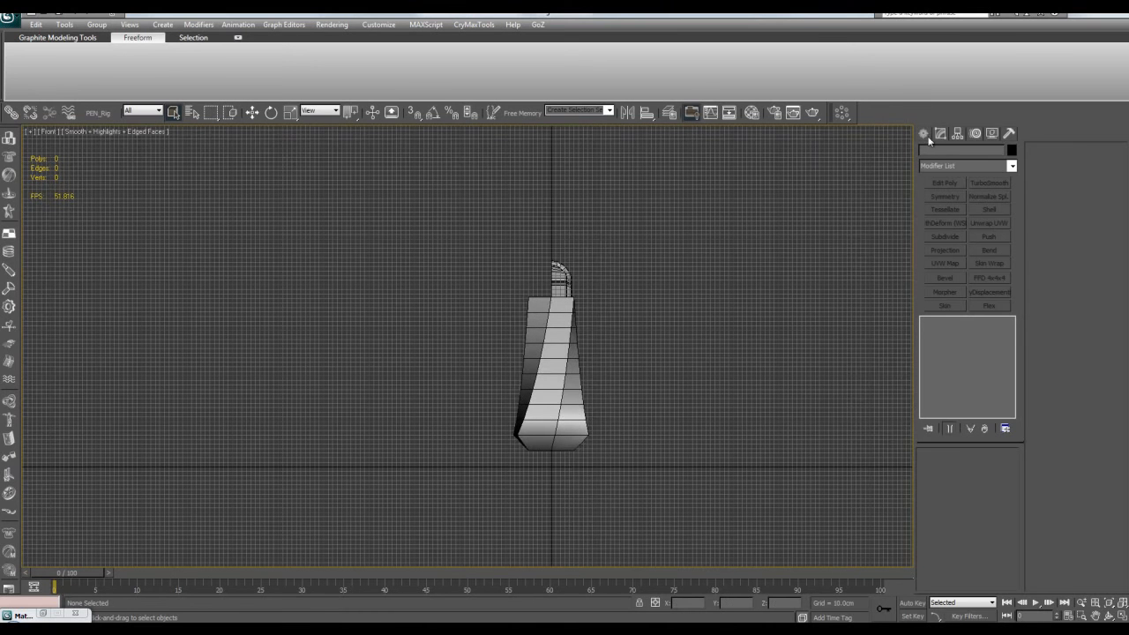
# Step: Open the creation options for shapes and choose the Splines category
pyautogui.click(925, 132)
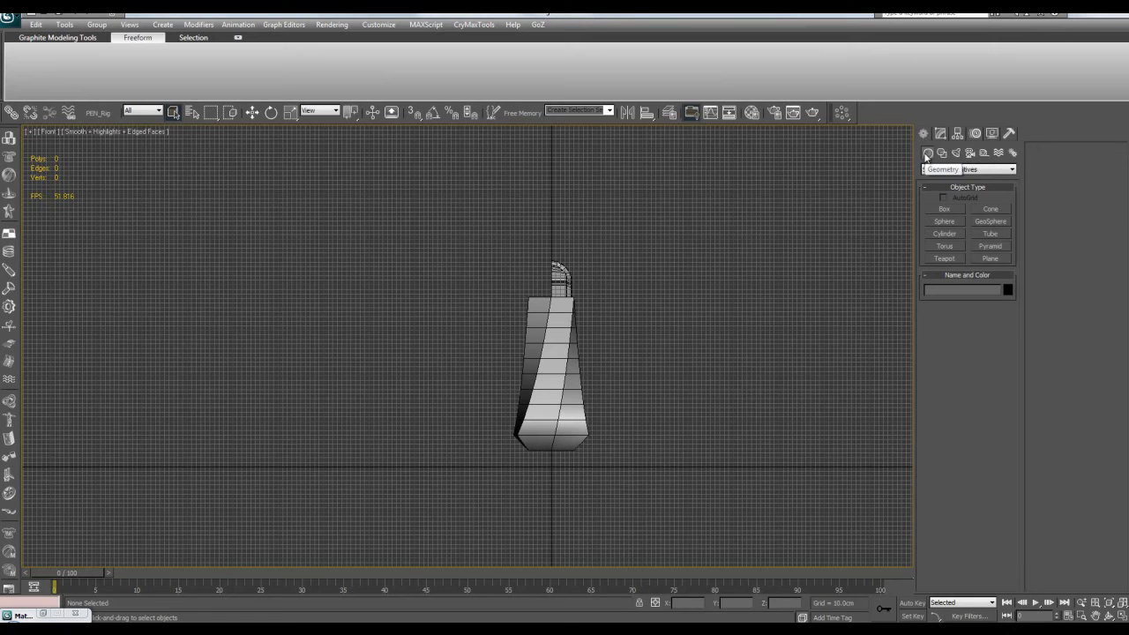
pyautogui.click(941, 154)
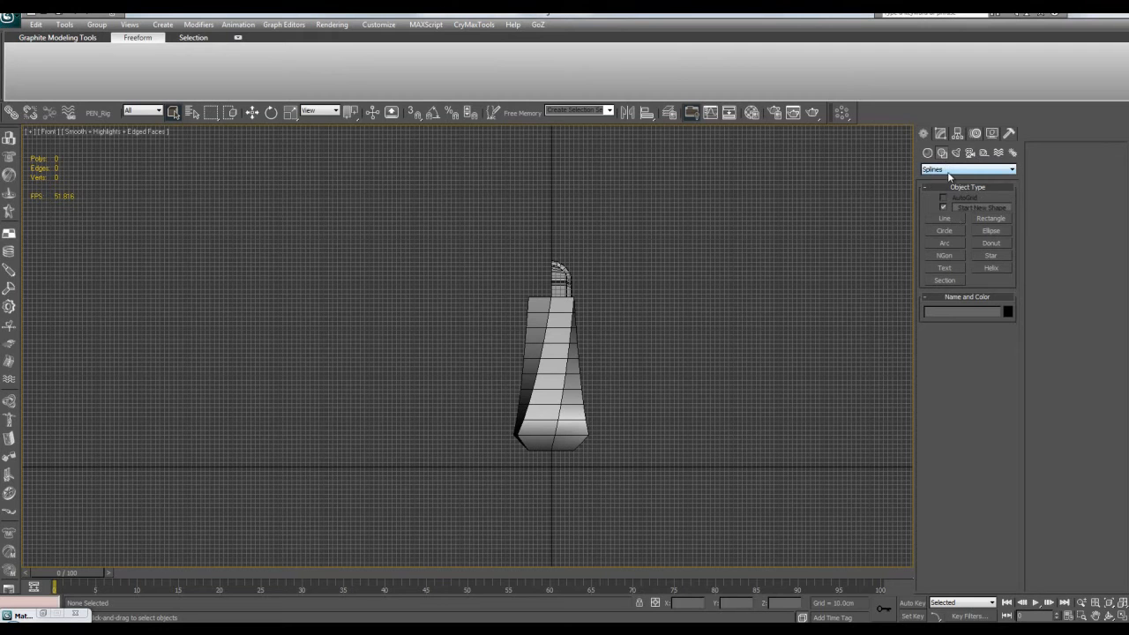
pyautogui.click(946, 170)
pyautogui.click(978, 188)
pyautogui.click(950, 169)
pyautogui.click(948, 176)
# Step: Draw a smooth, winding open Line spline in the Front view, from near the ground line up and around towards the models
pyautogui.click(943, 219)
pyautogui.moveTo(776, 292); pyautogui.dragTo(804, 265, button='middle')
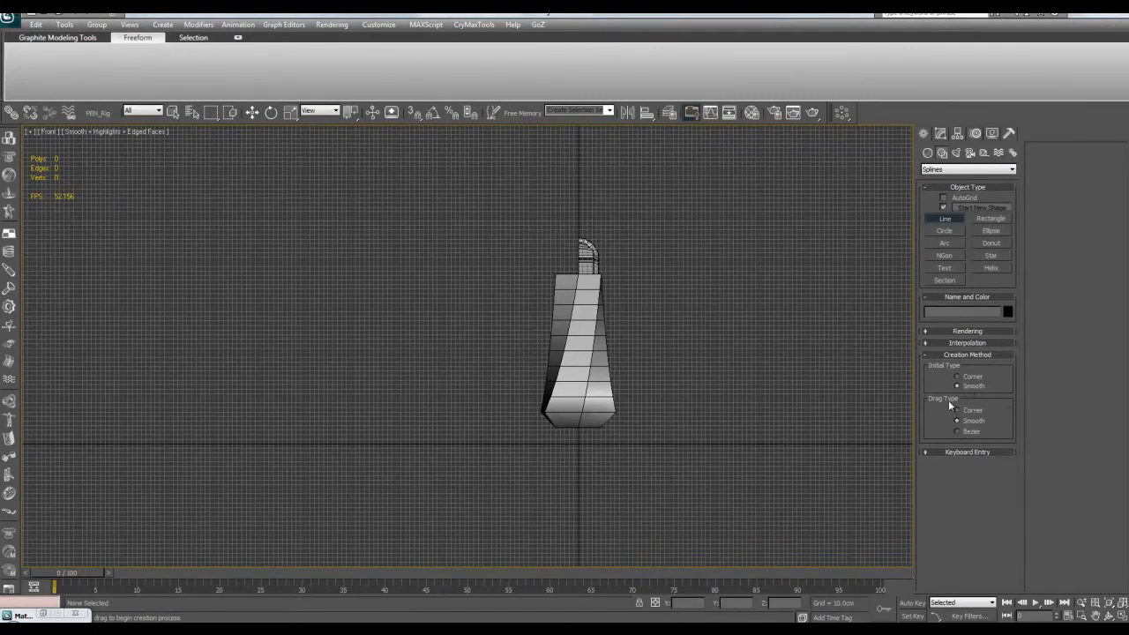
pyautogui.moveTo(486, 356); pyautogui.dragTo(486, 391, button='middle')
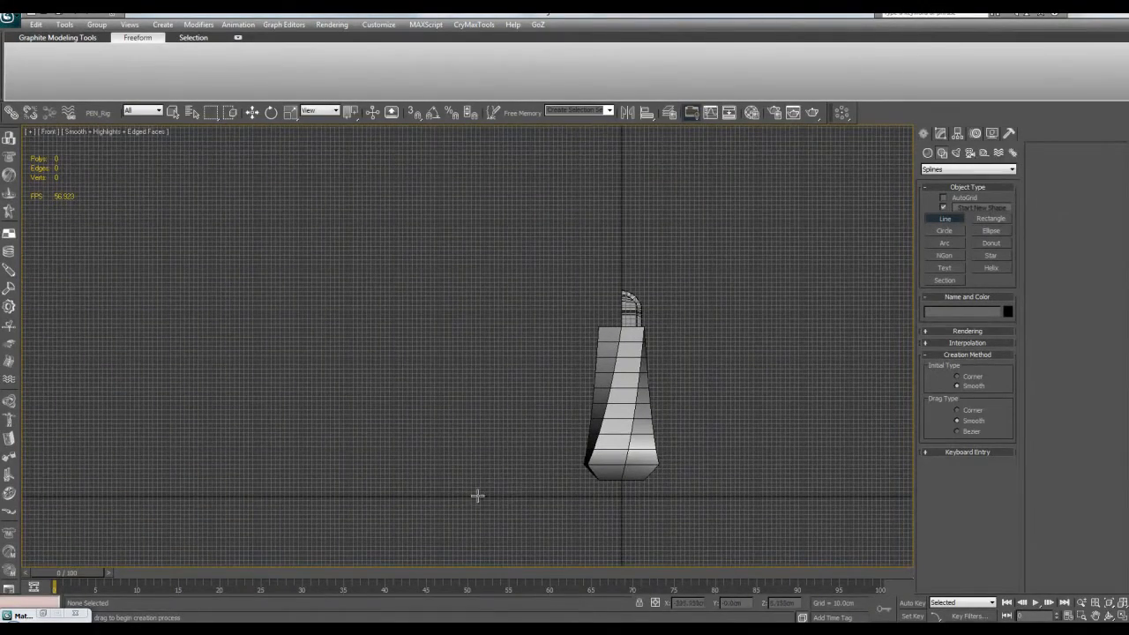
pyautogui.moveTo(466, 488); pyautogui.dragTo(481, 494, button='middle')
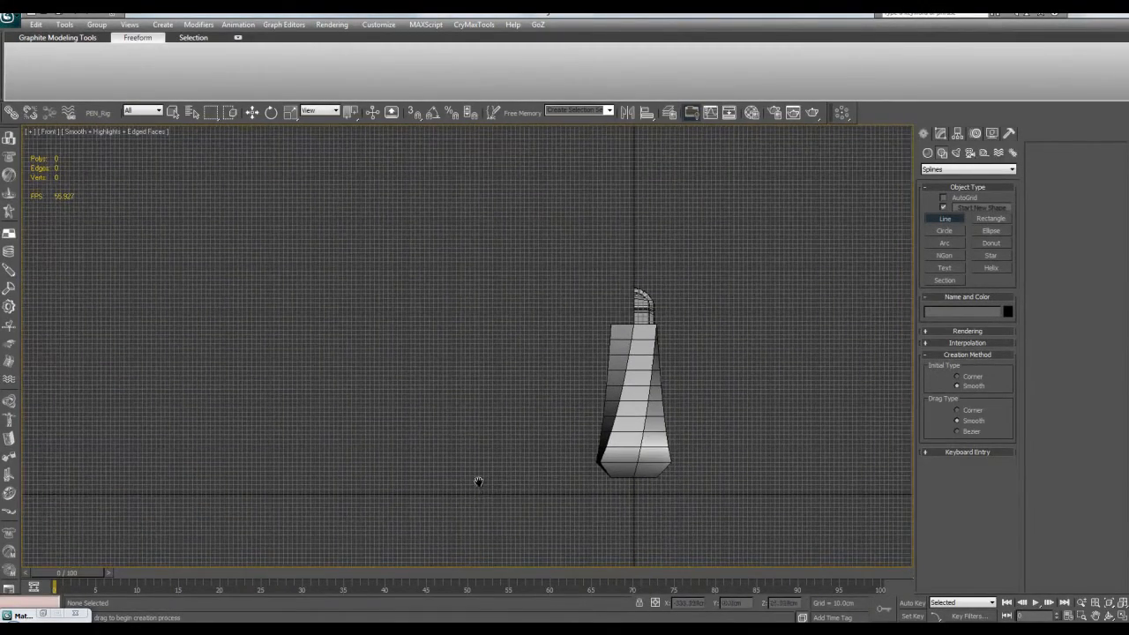
pyautogui.scroll(-2, 490, 373)
pyautogui.scroll(2, 489, 375)
pyautogui.moveTo(483, 396); pyautogui.dragTo(499, 420, button='middle')
pyautogui.click(489, 510)
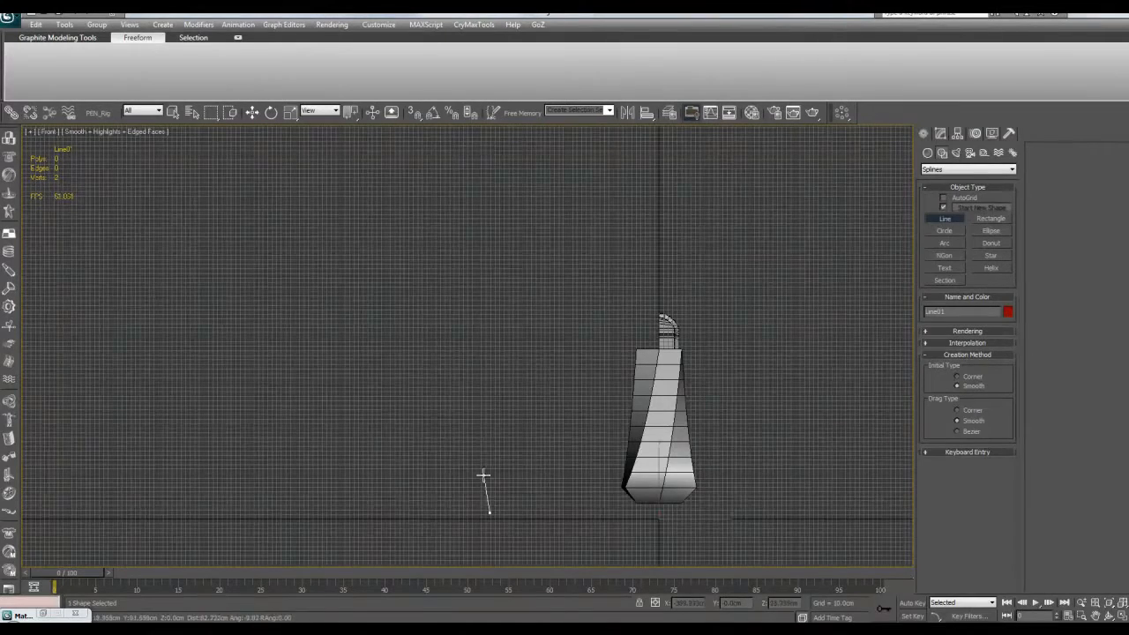
pyautogui.click(492, 430)
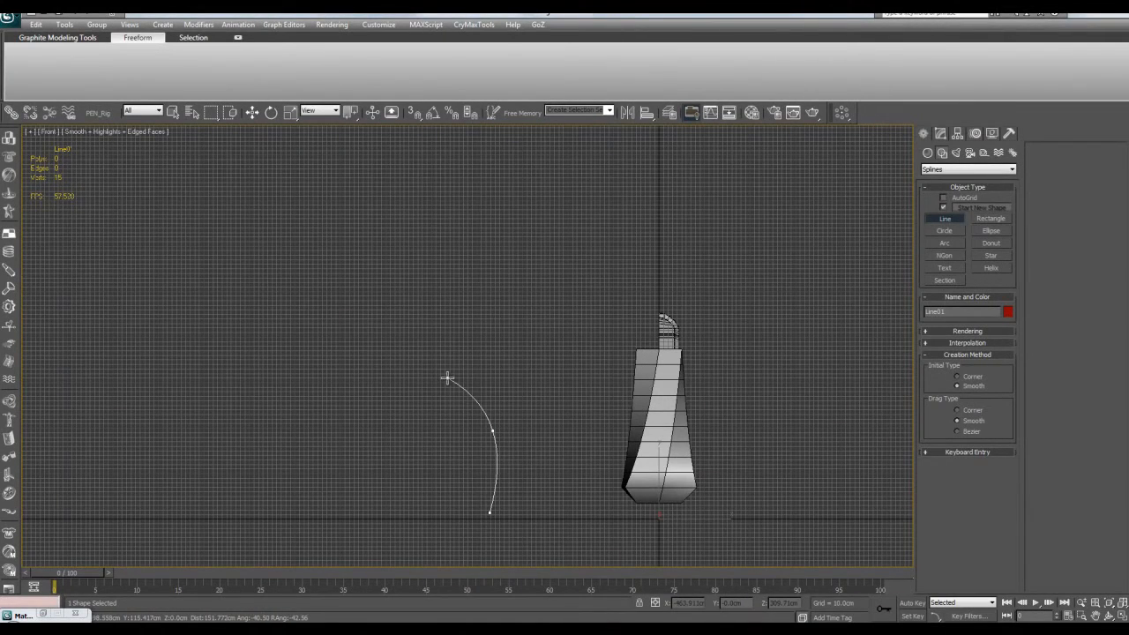
pyautogui.click(447, 378)
pyautogui.click(342, 380)
pyautogui.click(301, 290)
pyautogui.click(395, 222)
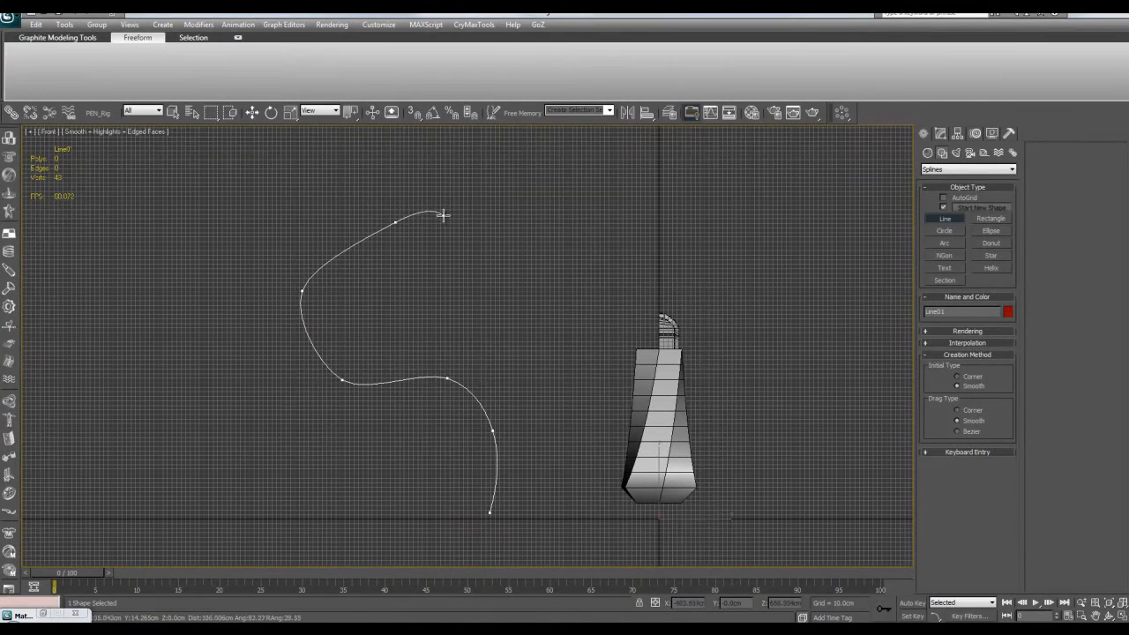
pyautogui.click(504, 226)
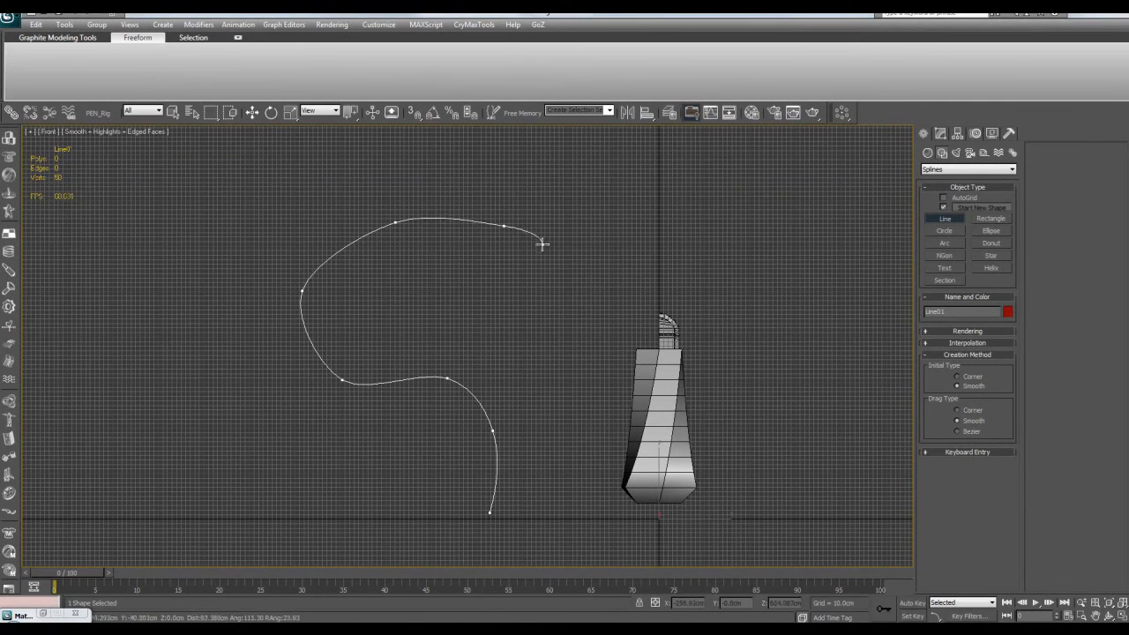
pyautogui.click(622, 308)
pyautogui.rightClick(710, 302)
pyautogui.moveTo(710, 301); pyautogui.dragTo(682, 302, button='middle')
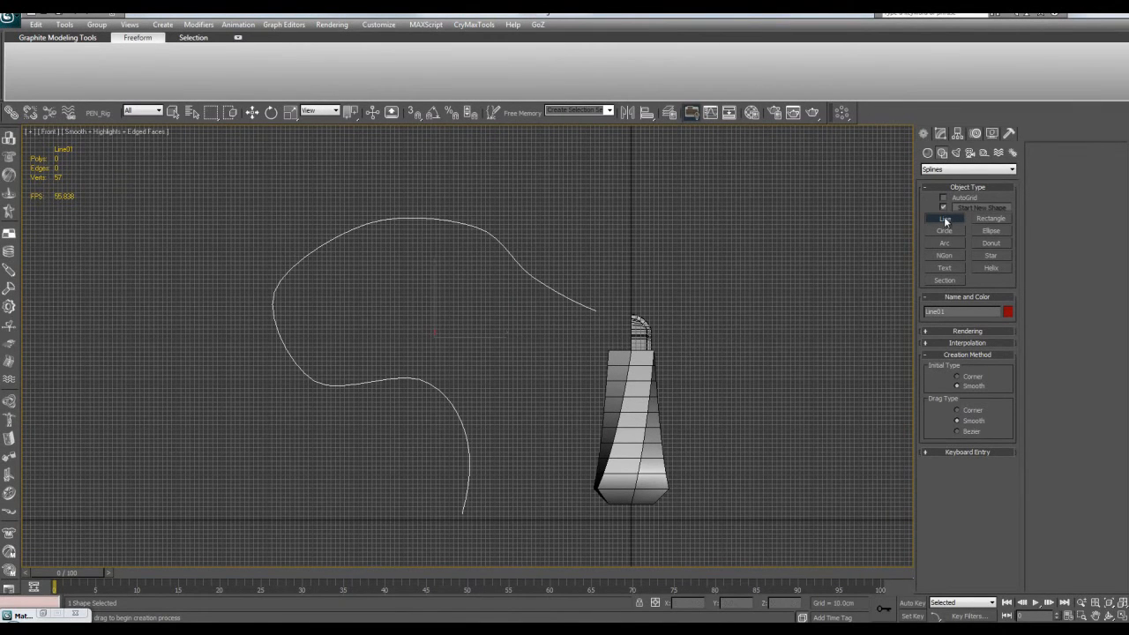
# Step: Leave the Line tool and return to the maximized Perspective view
pyautogui.rightClick(787, 236)
pyautogui.hotkey('alt', 'w')
pyautogui.rightClick(771, 448)
pyautogui.hotkey('alt', 'w')
# Step: Select the gun-like model, frame it, and return to polygon level in its topmost Edit Poly modifier
pyautogui.keyDown('alt'); pyautogui.moveTo(618, 370); pyautogui.dragTo(596, 358, button='middle'); pyautogui.keyUp('alt')
pyautogui.scroll(-4, 614, 405)
pyautogui.press('w')
pyautogui.press('q')
pyautogui.click(592, 371)
pyautogui.press('z')
pyautogui.click(941, 134)
pyautogui.press('4')
pyautogui.press('z')
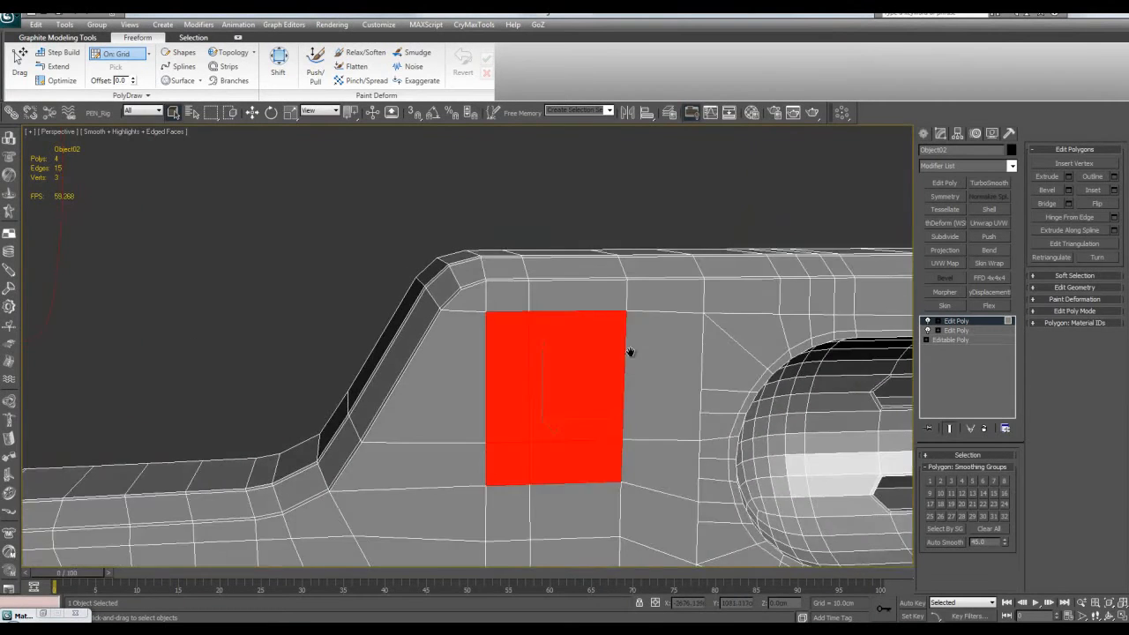
# Step: Select only the large upper polygon nearest the rounded recess from the previous four-polygon selection on the model's side
pyautogui.moveTo(631, 366); pyautogui.dragTo(639, 311, button='middle')
pyautogui.press('z')
pyautogui.scroll(-5, 589, 338)
pyautogui.moveTo(589, 338); pyautogui.dragTo(610, 332, button='middle')
pyautogui.click(513, 310)
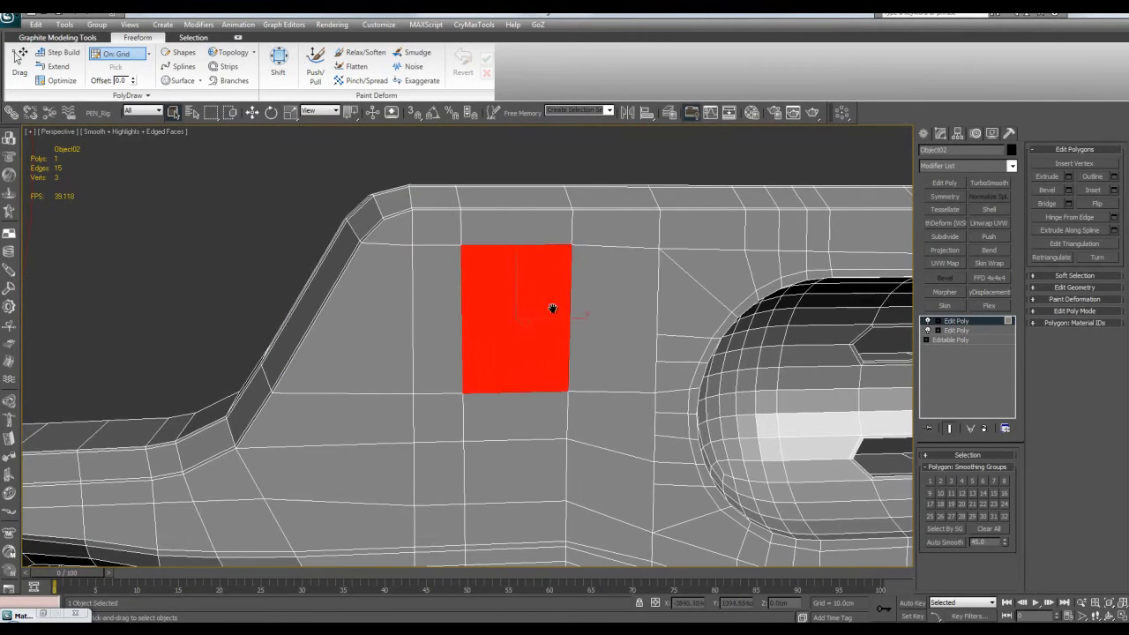
pyautogui.scroll(-2, 547, 309)
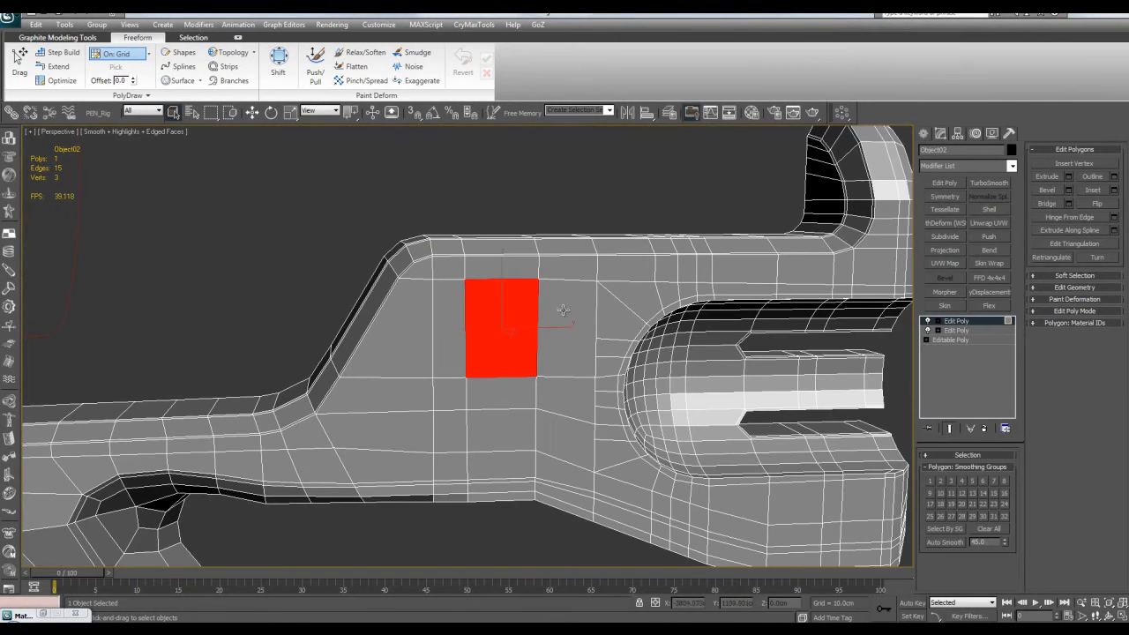
# Step: Open the Extrude Along Spline settings and pick the drawn curve as the path for the selected polygon
pyautogui.click(1113, 231)
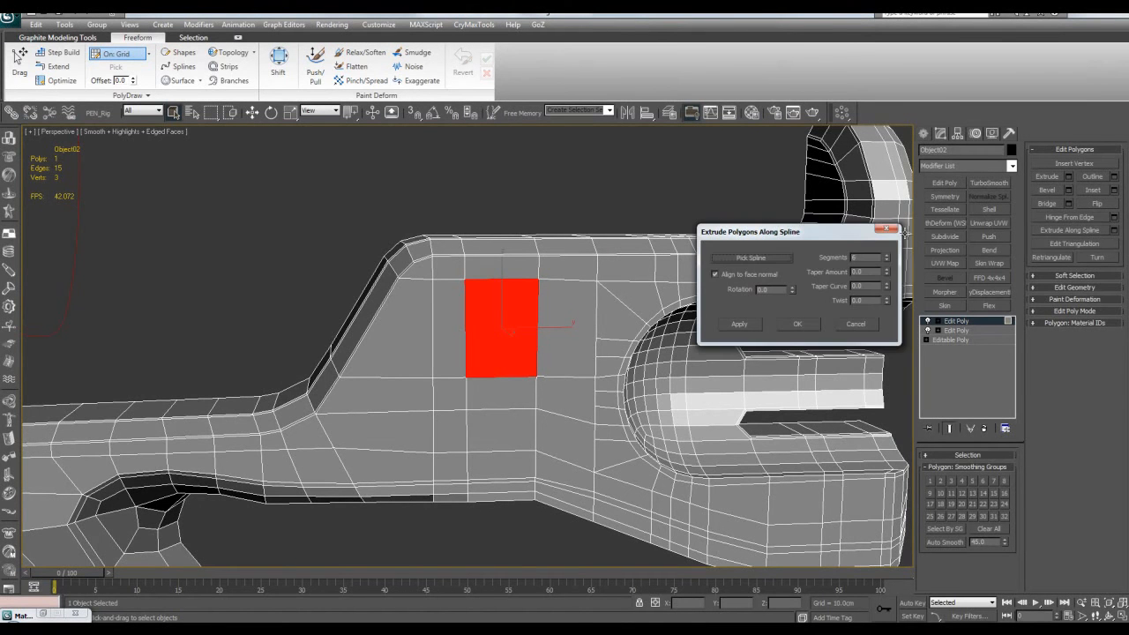
pyautogui.scroll(-4, 525, 272)
pyautogui.keyDown('alt'); pyautogui.moveTo(526, 272); pyautogui.dragTo(394, 288, button='middle'); pyautogui.keyUp('alt')
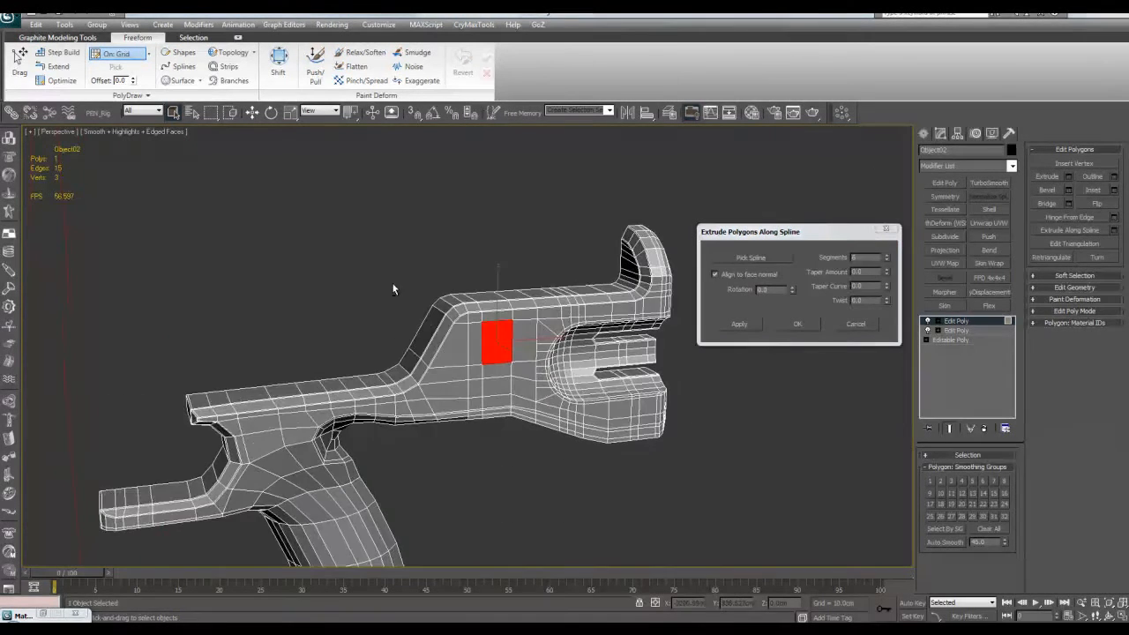
pyautogui.click(751, 258)
pyautogui.scroll(-3, 267, 269)
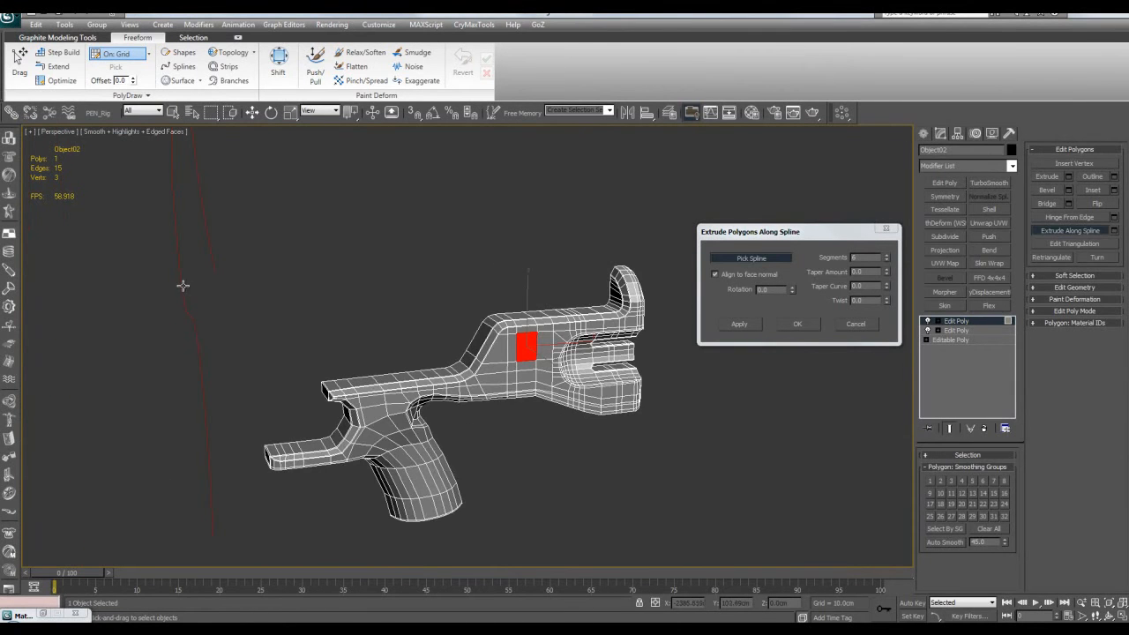
pyautogui.scroll(-3, 365, 314)
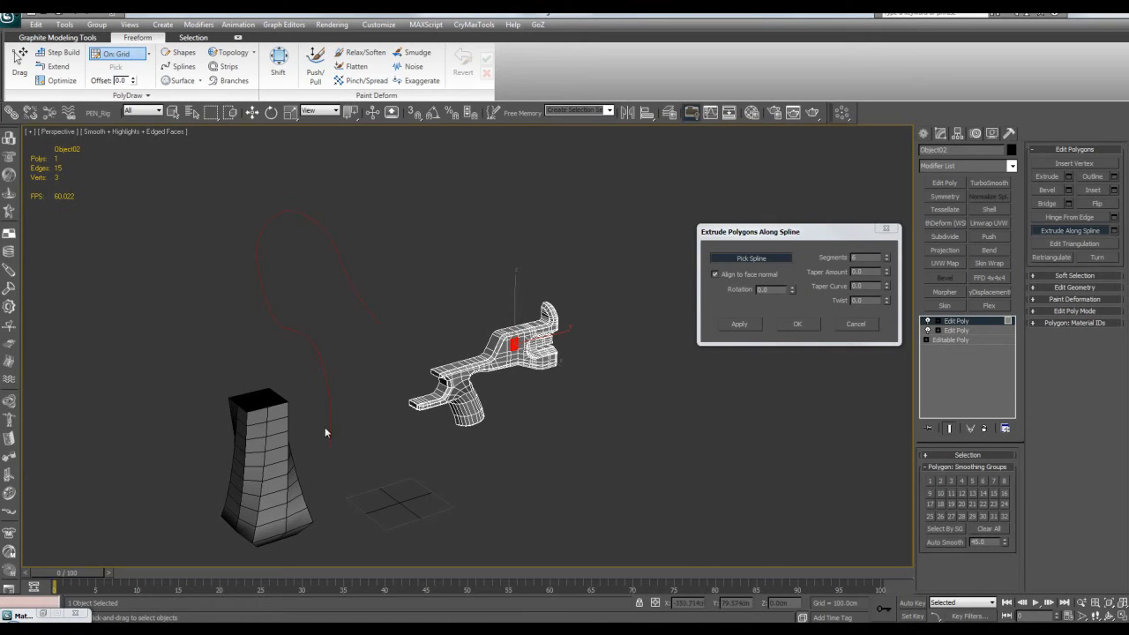
pyautogui.click(341, 265)
pyautogui.scroll(6, 537, 306)
pyautogui.scroll(-3, 540, 306)
pyautogui.moveTo(539, 296); pyautogui.dragTo(518, 348, button='middle')
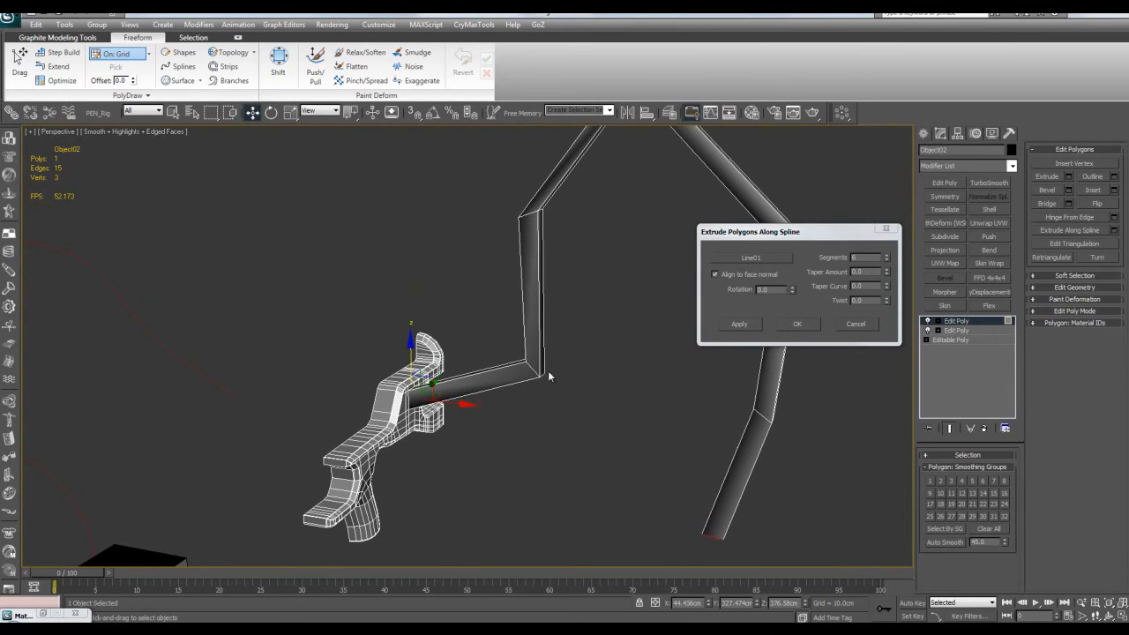
pyautogui.scroll(-5, 529, 379)
pyautogui.scroll(8, 547, 333)
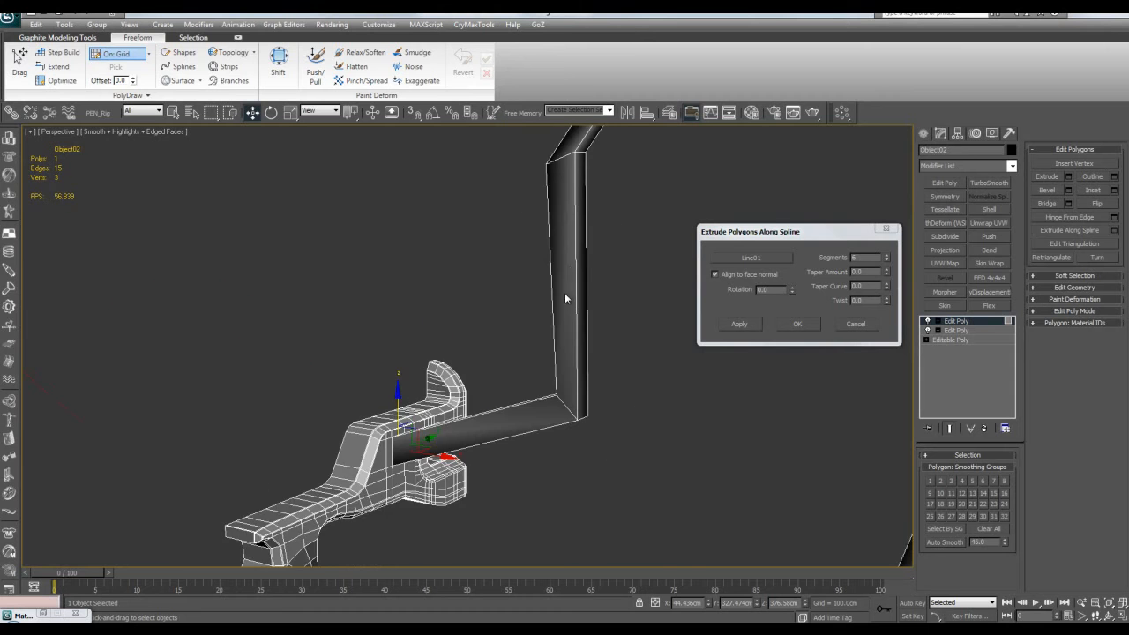
# Step: Set the spline extrusion's segments to 50 and examine the smoother tube
pyautogui.scroll(-3, 582, 280)
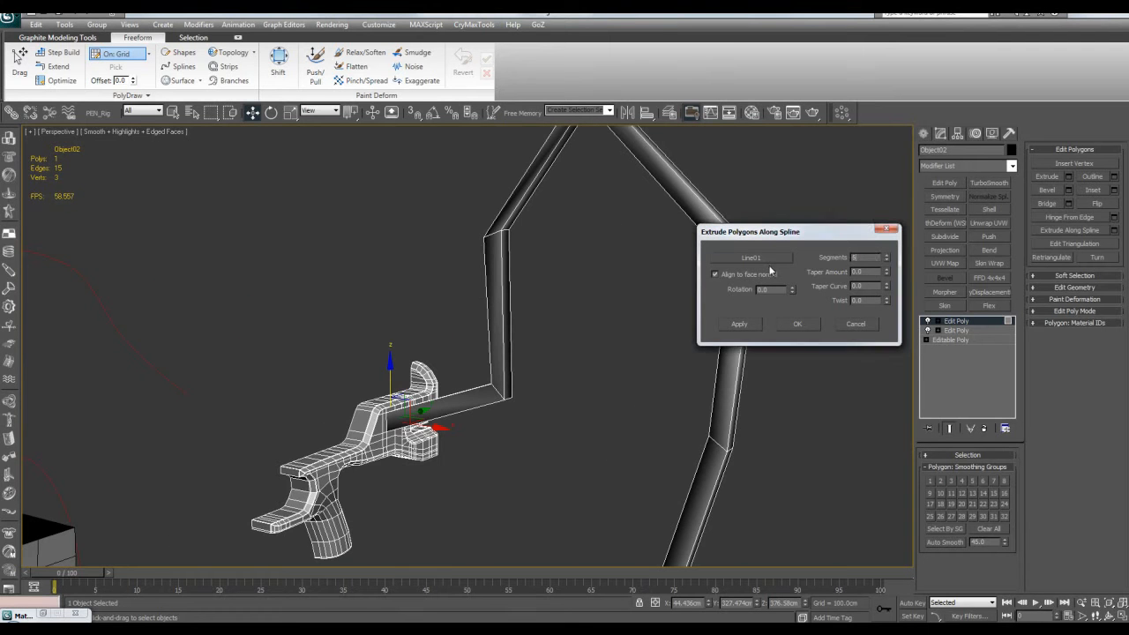
pyautogui.press('Return')
pyautogui.scroll(-5, 559, 295)
pyautogui.keyDown('alt'); pyautogui.moveTo(563, 292); pyautogui.dragTo(621, 279, button='middle'); pyautogui.keyUp('alt')
pyautogui.scroll(5, 587, 307)
pyautogui.scroll(-4, 622, 284)
pyautogui.moveTo(559, 348)
pyautogui.keyDown('alt'); pyautogui.mouseDown(button='middle')
pyautogui.moveTo(578, 325)
pyautogui.moveTo(560, 324)
pyautogui.moveTo(569, 325)
pyautogui.moveTo(561, 343)
pyautogui.mouseUp(button='middle'); pyautogui.keyUp('alt')
pyautogui.scroll(4, 562, 343)
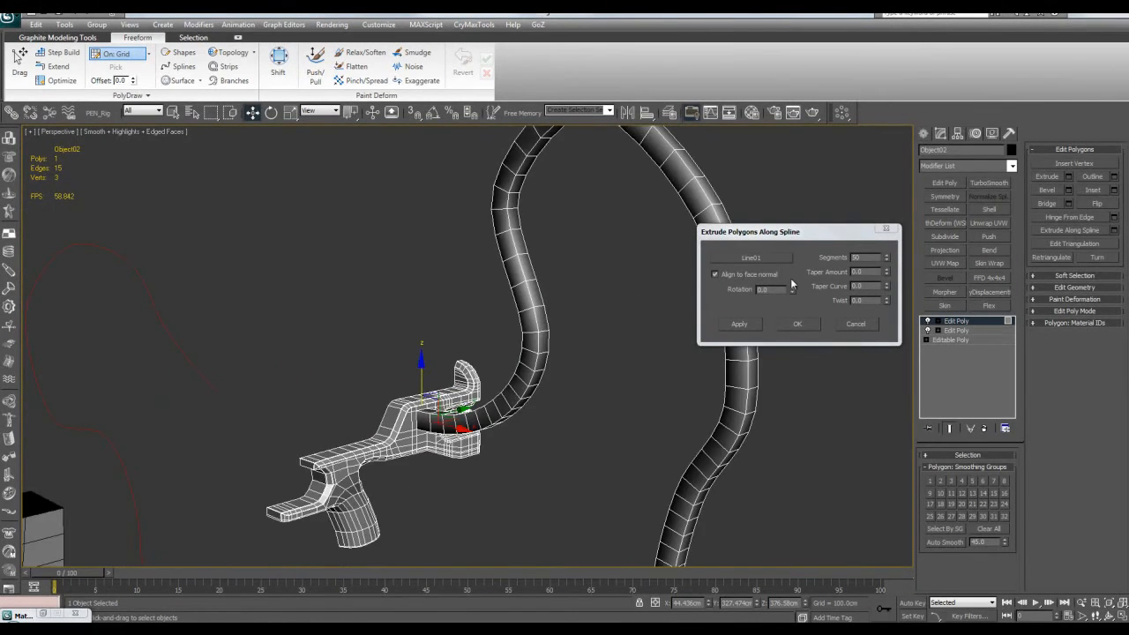
# Step: Try the spline extrusion with Align to face normal off, and turn the option back on
pyautogui.click(744, 275)
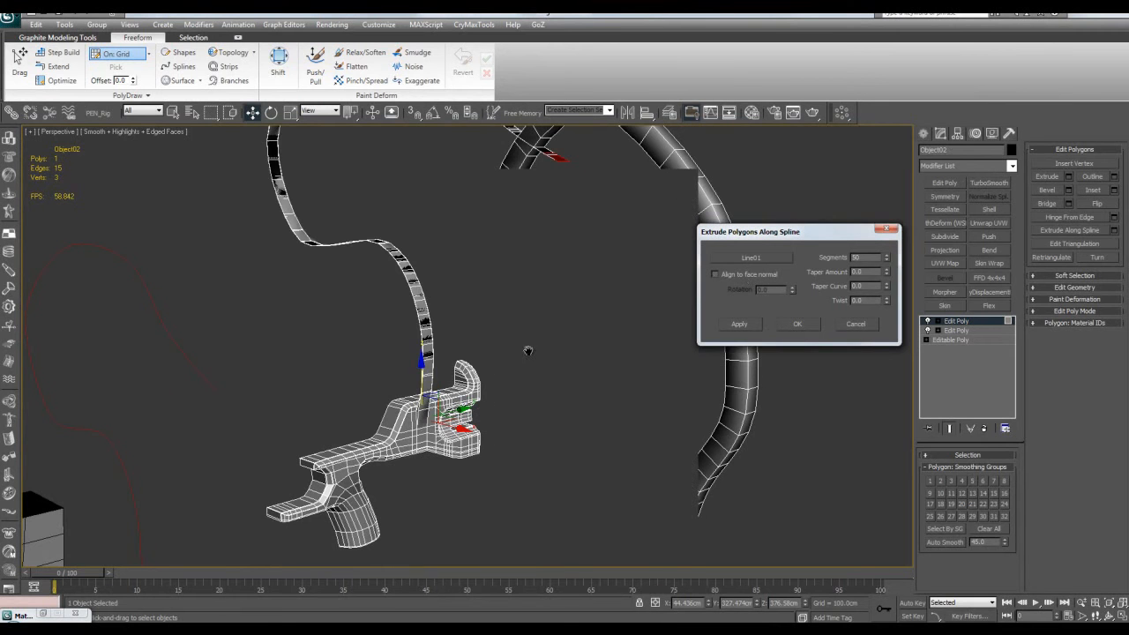
pyautogui.scroll(-2, 550, 349)
pyautogui.click(765, 277)
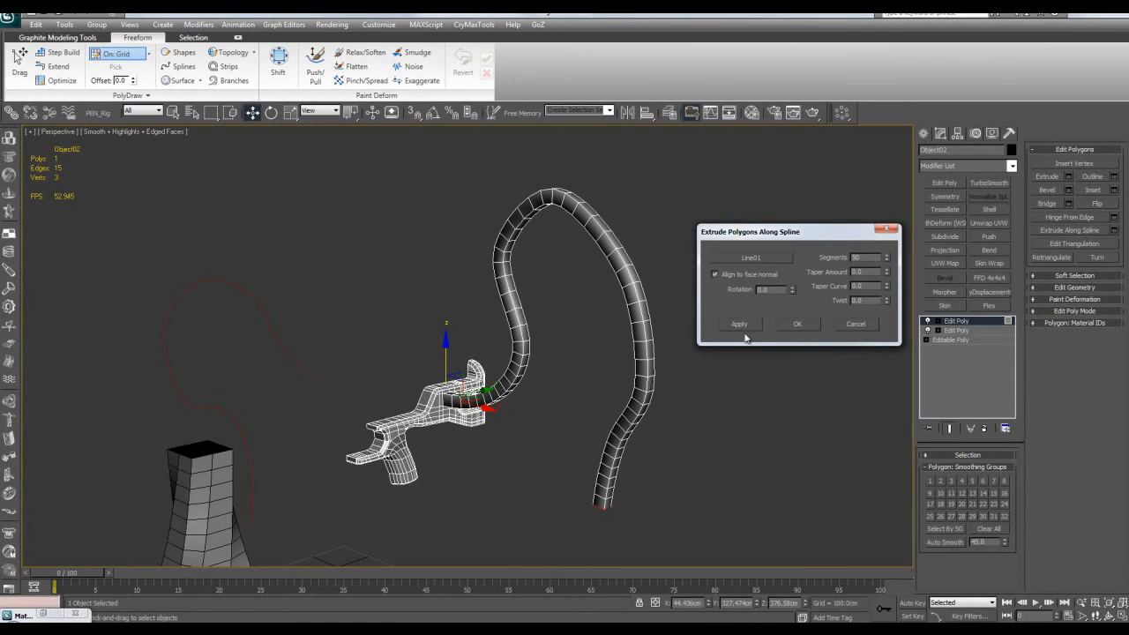
# Step: Examine from several angles how the extruded tube leaves the model's side at the selected polygon
pyautogui.scroll(2, 506, 310)
pyautogui.keyDown('alt'); pyautogui.moveTo(510, 374); pyautogui.dragTo(516, 389, button='middle'); pyautogui.keyUp('alt')
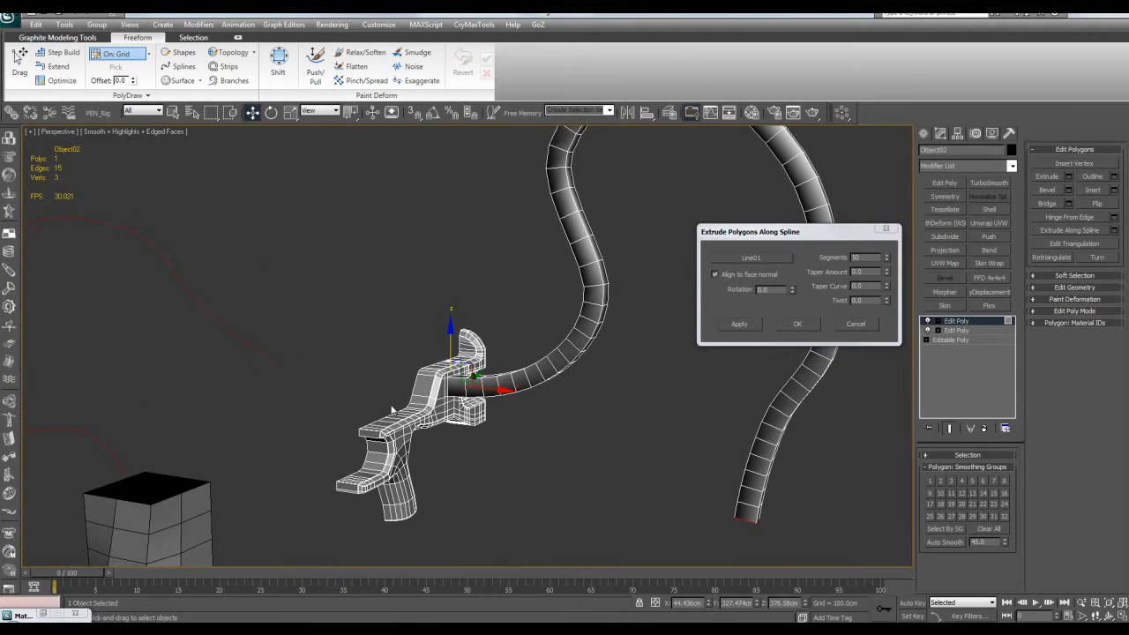
pyautogui.keyDown('alt'); pyautogui.moveTo(623, 401); pyautogui.dragTo(515, 416, button='middle'); pyautogui.keyUp('alt')
pyautogui.scroll(3, 522, 386)
pyautogui.keyDown('alt'); pyautogui.moveTo(559, 318); pyautogui.dragTo(531, 400, button='middle'); pyautogui.keyUp('alt')
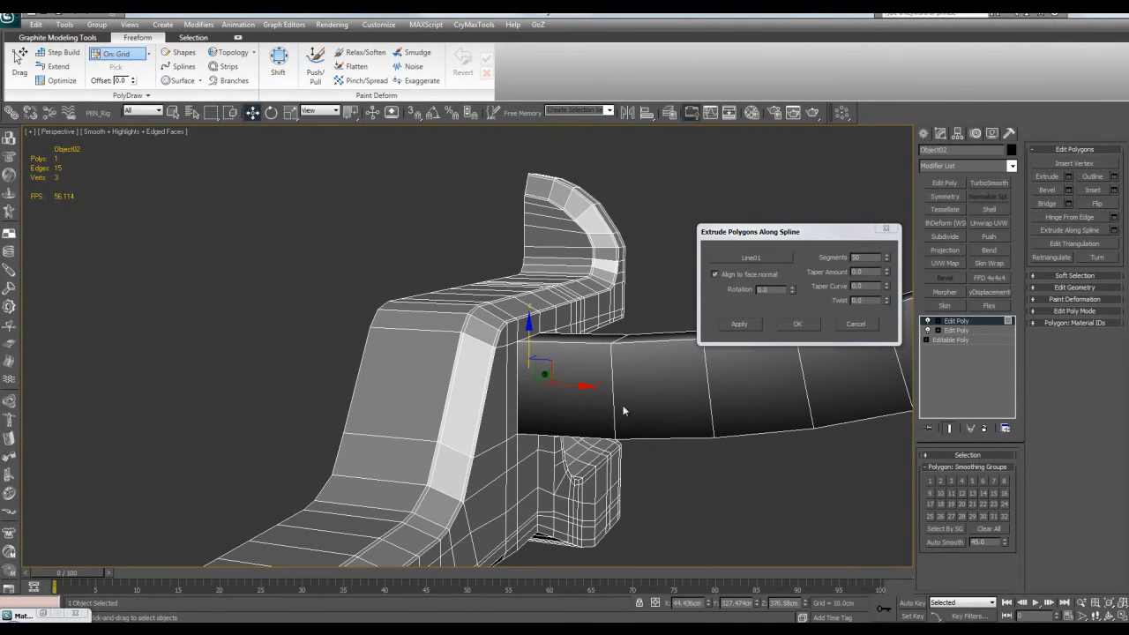
pyautogui.keyDown('alt'); pyautogui.moveTo(668, 412); pyautogui.dragTo(637, 410, button='middle'); pyautogui.keyUp('alt')
pyautogui.scroll(3, 677, 383)
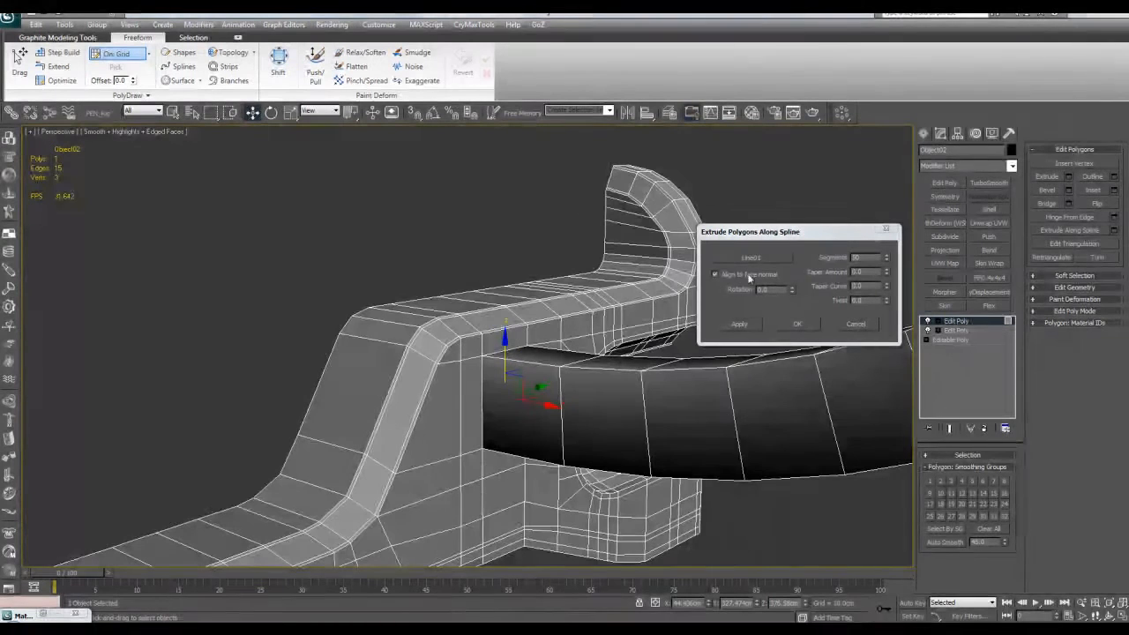
pyautogui.scroll(-5, 573, 379)
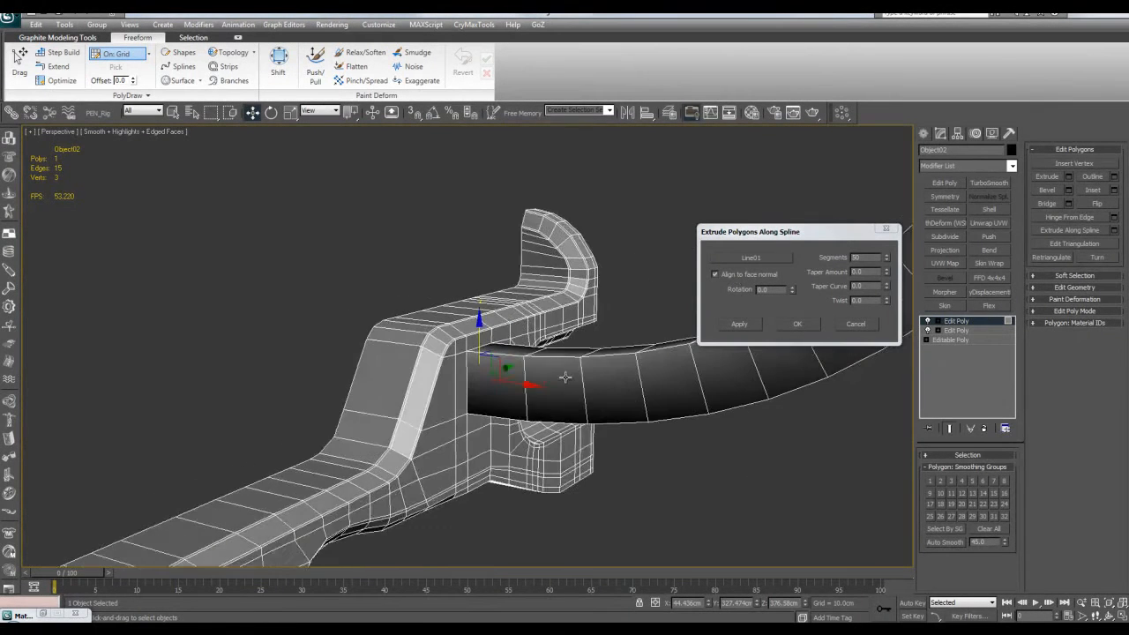
pyautogui.scroll(4, 540, 388)
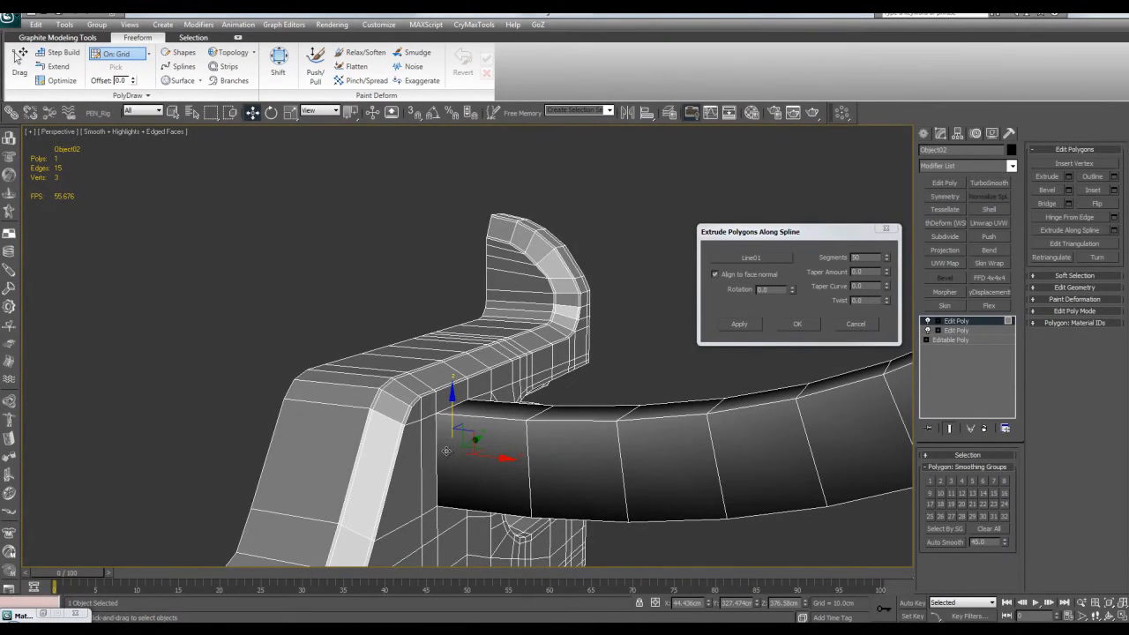
pyautogui.scroll(-8, 643, 405)
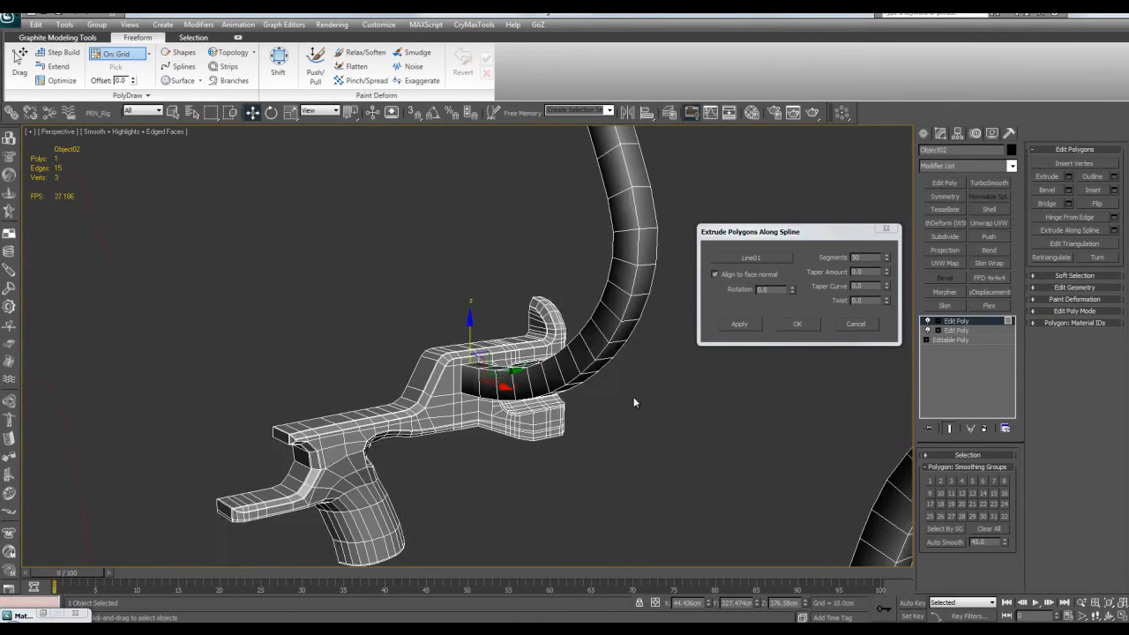
# Step: Try the spline extrusion's Rotation setting and set its Taper Amount to 7.14
pyautogui.moveTo(790, 291); pyautogui.dragTo(822, 552)
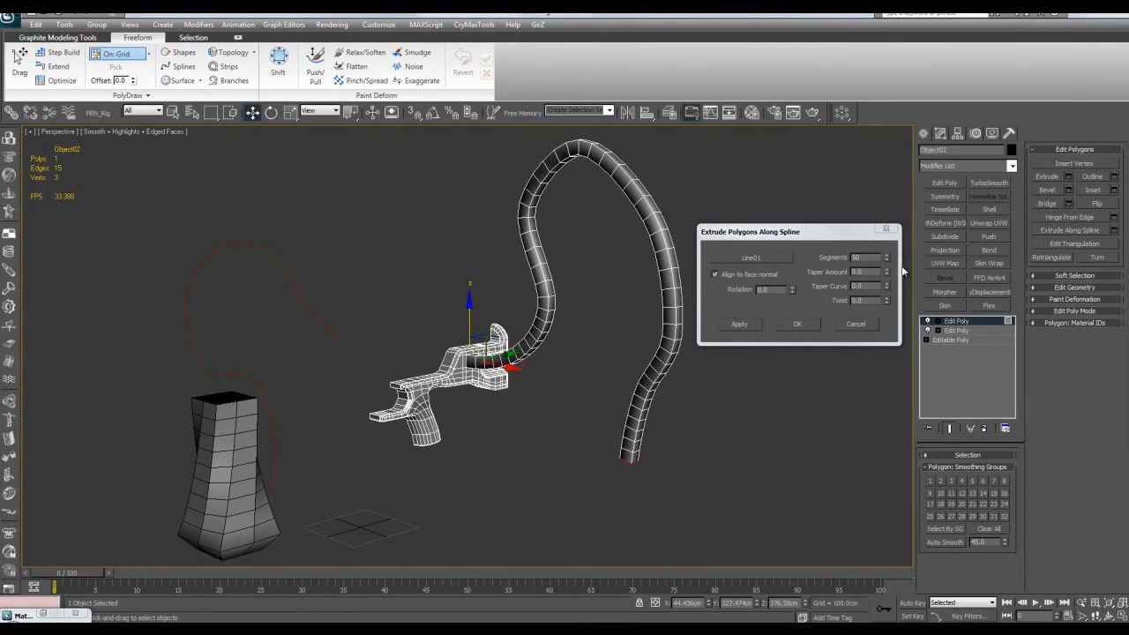
pyautogui.keyDown('alt'); pyautogui.moveTo(584, 267); pyautogui.dragTo(487, 307, button='middle'); pyautogui.keyUp('alt')
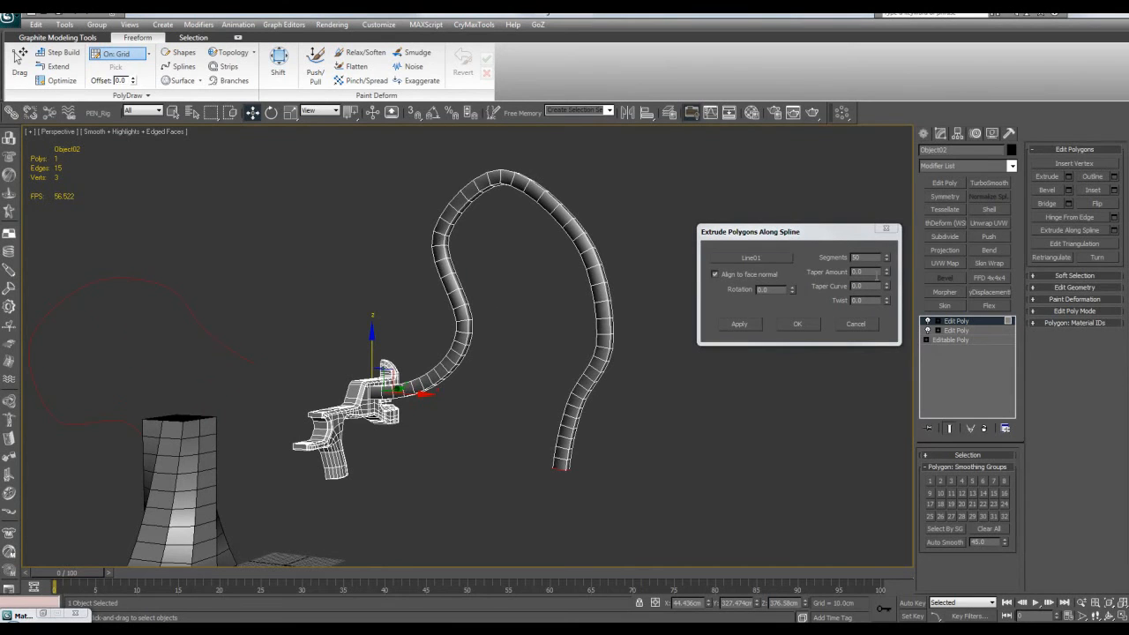
pyautogui.moveTo(884, 276); pyautogui.dragTo(878, 483)
pyautogui.keyDown('alt'); pyautogui.moveTo(824, 432); pyautogui.dragTo(842, 375, button='middle'); pyautogui.keyUp('alt')
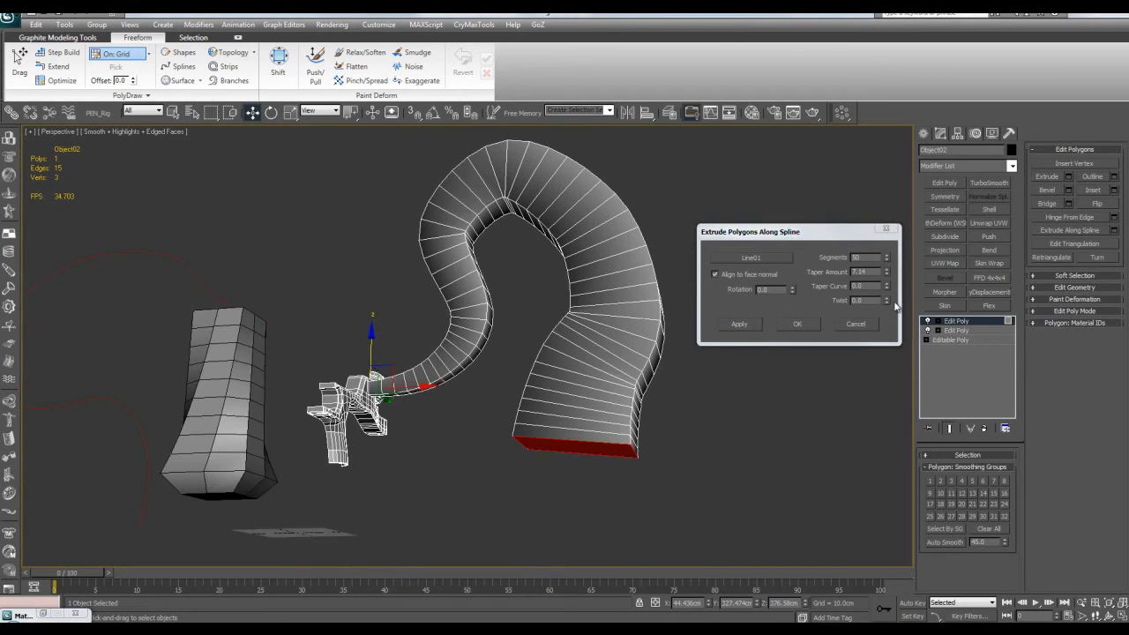
# Step: Set the spline extrusion's Taper Curve to -6.82 and apply a strong Twist along the tube
pyautogui.moveTo(888, 286); pyautogui.dragTo(809, 35)
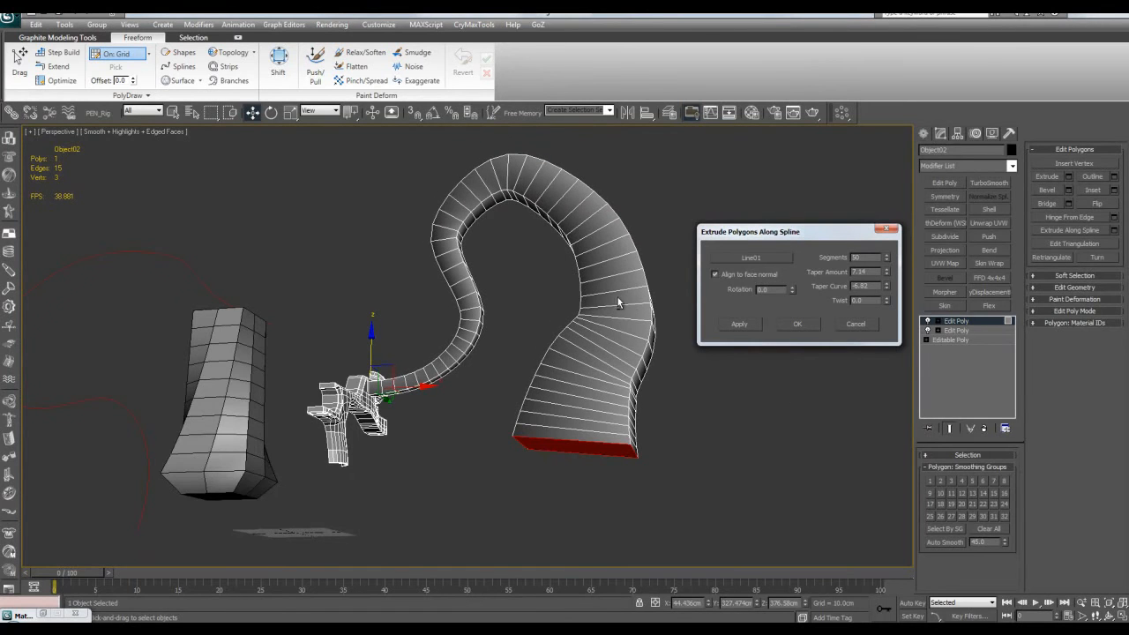
pyautogui.keyDown('alt'); pyautogui.moveTo(617, 302); pyautogui.dragTo(974, 306, button='middle'); pyautogui.keyUp('alt')
pyautogui.moveTo(886, 300); pyautogui.dragTo(624, 336)
pyautogui.keyDown('alt'); pyautogui.moveTo(624, 336); pyautogui.dragTo(665, 383, button='middle'); pyautogui.keyUp('alt')
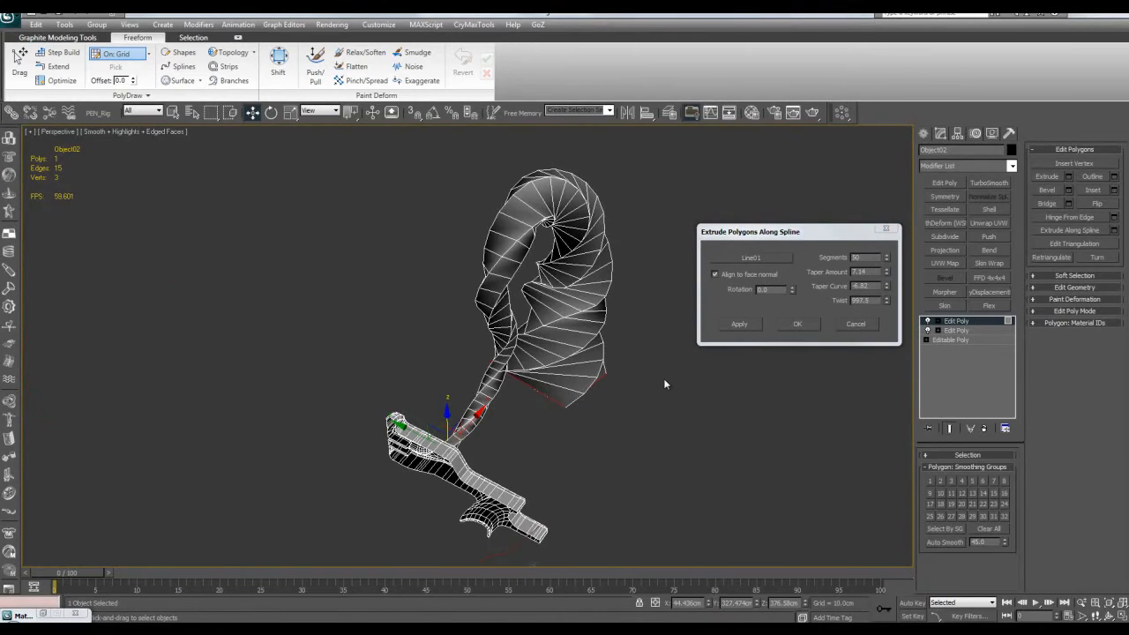
pyautogui.keyDown('alt'); pyautogui.moveTo(600, 421); pyautogui.dragTo(472, 381, button='middle'); pyautogui.keyUp('alt')
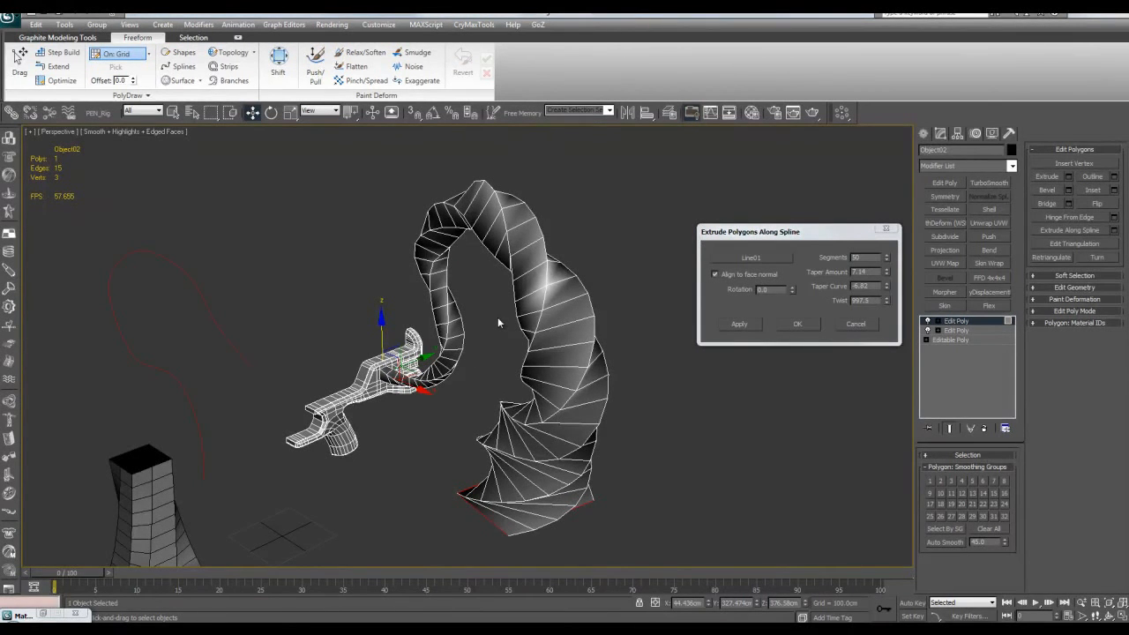
# Step: Cancel the twisted, tapered extrusion and inspect the selected polygon on the model's side up close
pyautogui.moveTo(429, 349); pyautogui.dragTo(622, 350, button='middle')
pyautogui.click(850, 325)
pyautogui.keyDown('alt'); pyautogui.moveTo(749, 351); pyautogui.dragTo(665, 368, button='middle'); pyautogui.keyUp('alt')
pyautogui.press('q')
pyautogui.press('z')
pyautogui.scroll(-5, 611, 350)
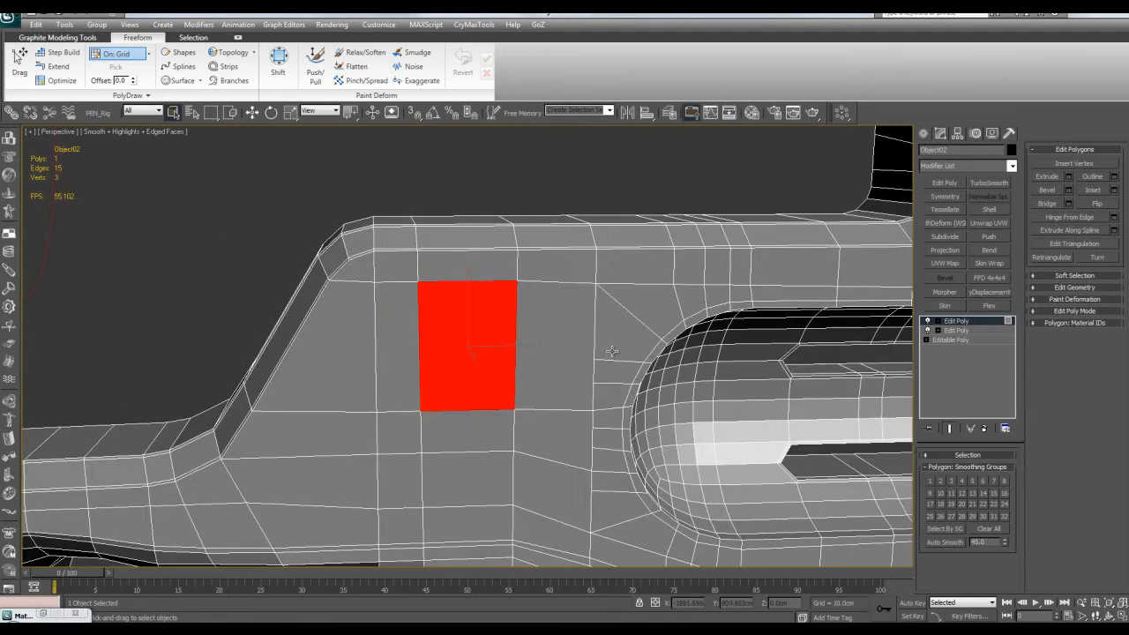
pyautogui.moveTo(483, 373); pyautogui.dragTo(507, 350, button='middle')
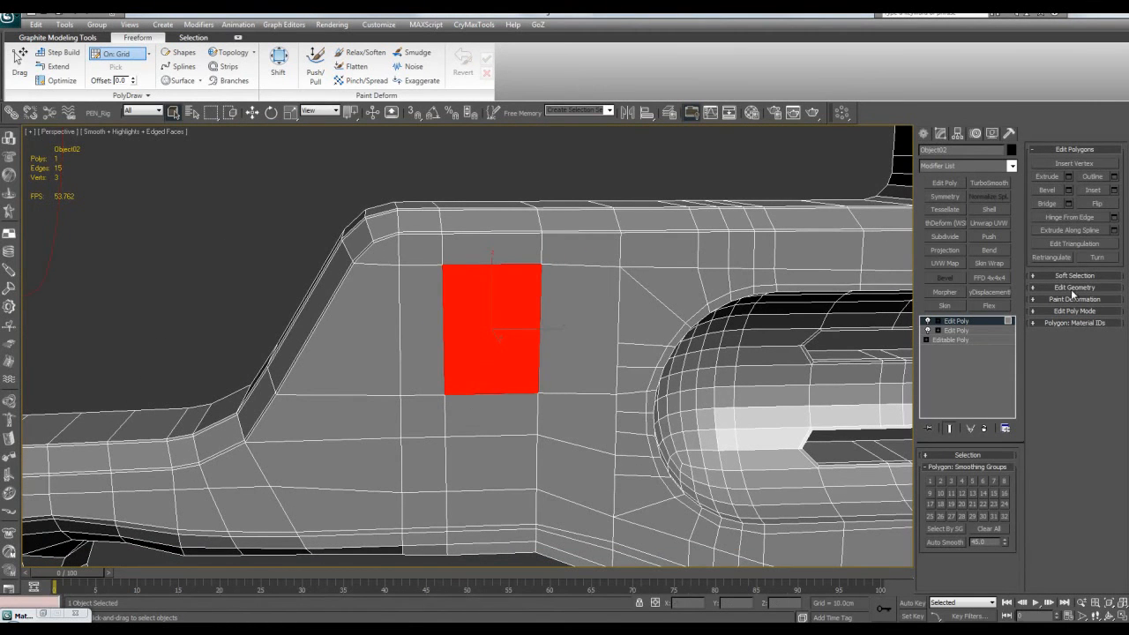
# Step: Reopen the Extrude Along Spline settings and pick the drawn curve as the path for the selected polygon again
pyautogui.click(1115, 230)
pyautogui.scroll(-5, 524, 282)
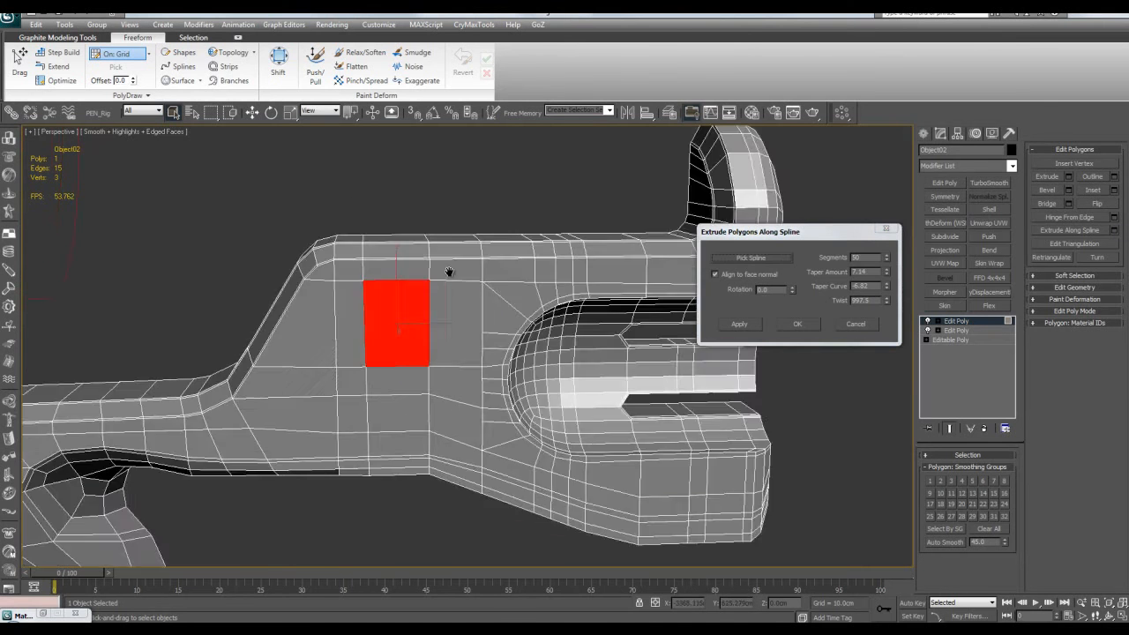
pyautogui.moveTo(209, 240); pyautogui.dragTo(291, 264, button='middle')
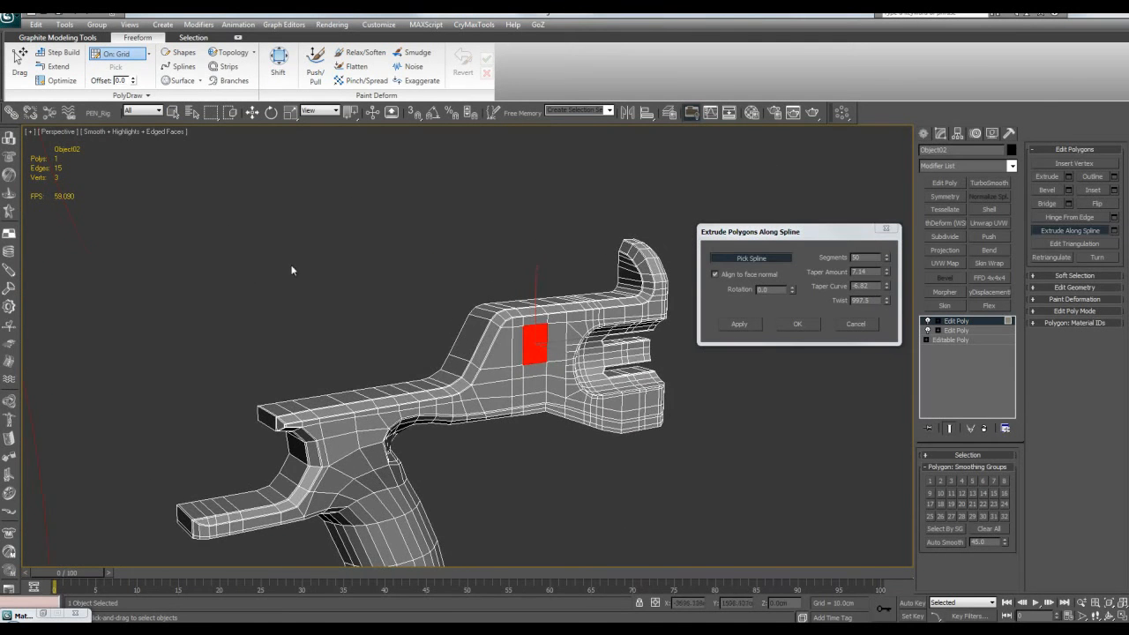
pyautogui.click(84, 246)
pyautogui.scroll(-3, 243, 341)
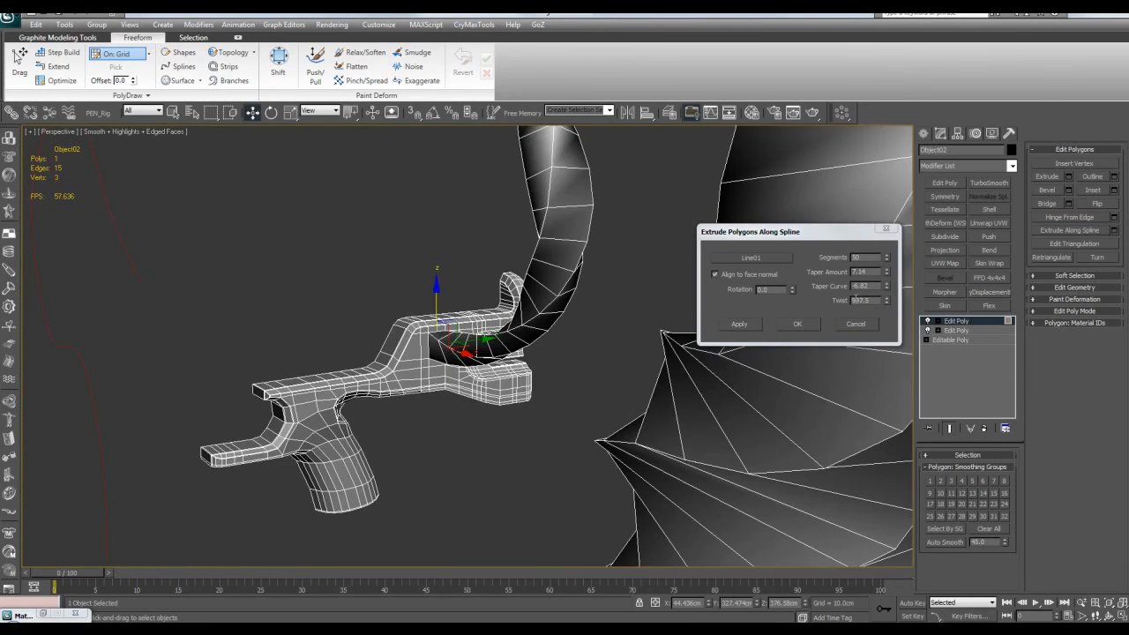
# Step: Reset the spline extrusion's Twist, Taper Curve and Taper Amount to 0.0 and cancel the extrusion
pyautogui.rightClick(886, 299)
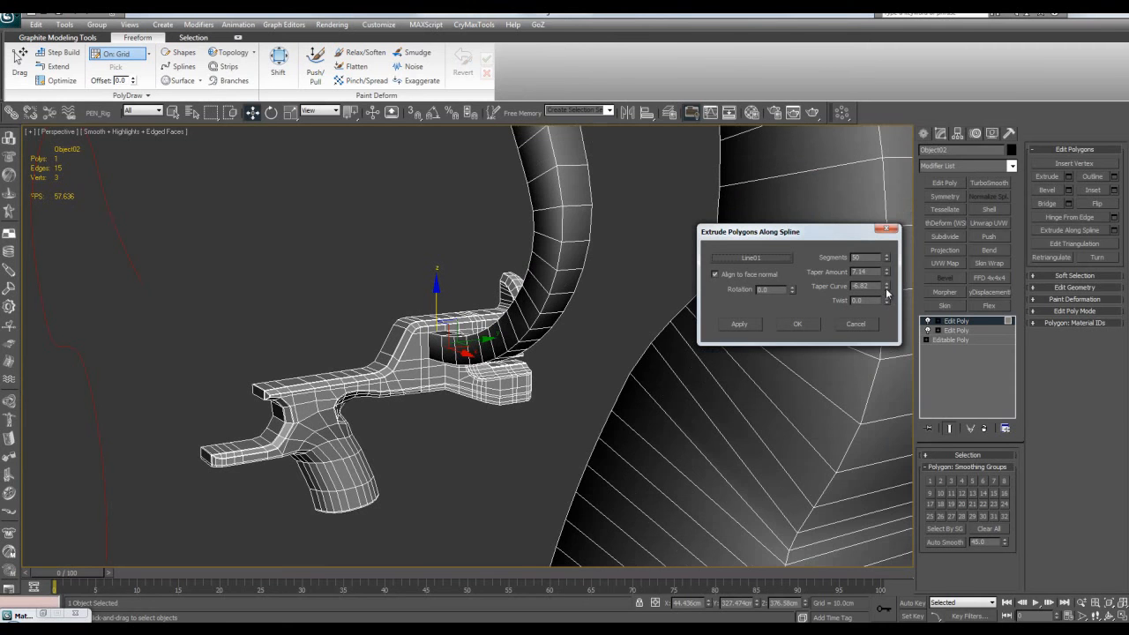
pyautogui.rightClick(886, 286)
pyautogui.rightClick(887, 272)
pyautogui.click(855, 323)
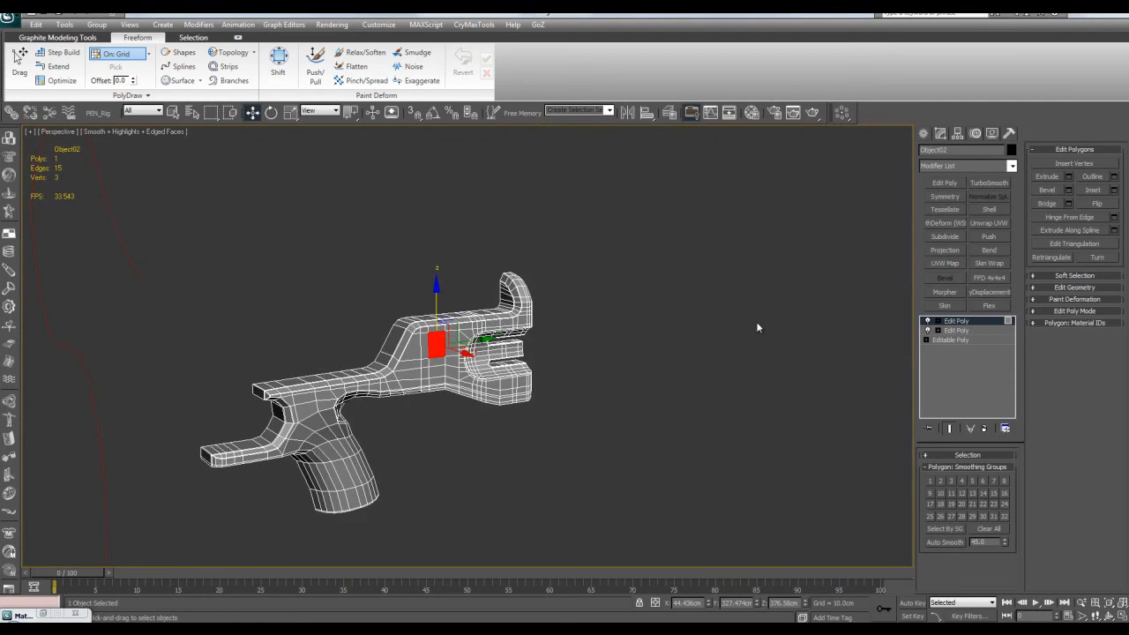
# Step: At vertex level, move the upper-left, upper-right and left vertices around the former square polygon towards a rounder outline
pyautogui.press('z')
pyautogui.scroll(-4, 592, 374)
pyautogui.press('1')
pyautogui.keyDown('alt'); pyautogui.moveTo(574, 351); pyautogui.dragTo(478, 325, button='middle'); pyautogui.keyUp('alt')
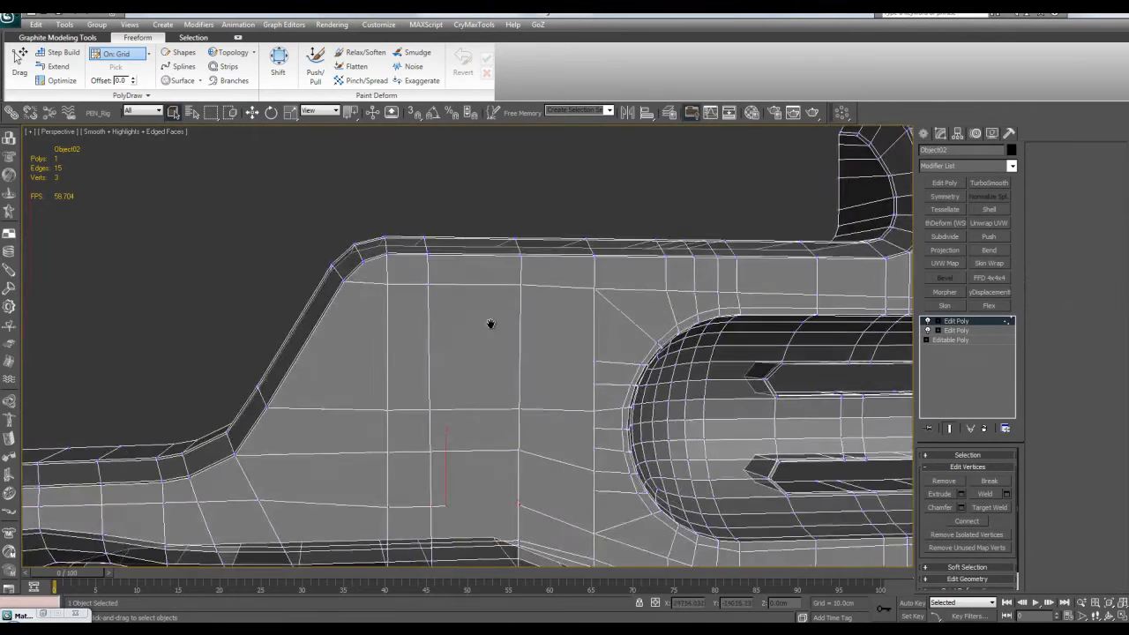
pyautogui.scroll(2, 479, 326)
pyautogui.moveTo(377, 246); pyautogui.dragTo(393, 290)
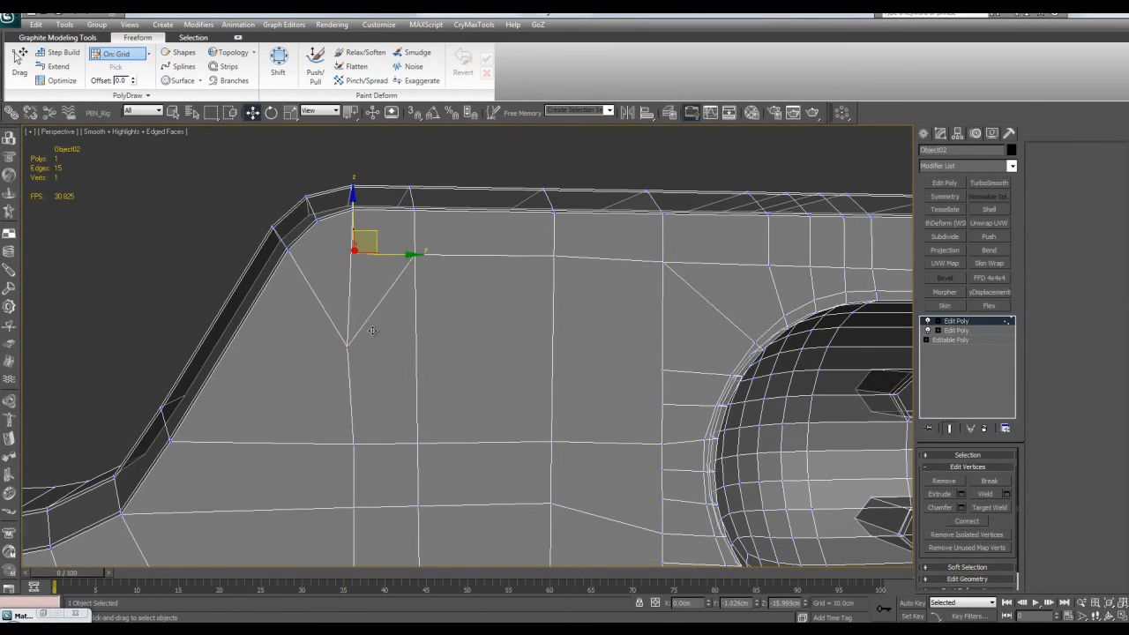
pyautogui.moveTo(373, 331); pyautogui.dragTo(372, 333)
pyautogui.moveTo(544, 237); pyautogui.dragTo(525, 324)
pyautogui.moveTo(433, 447); pyautogui.dragTo(431, 428, button='middle')
pyautogui.moveTo(298, 395); pyautogui.dragTo(374, 438)
pyautogui.moveTo(374, 412); pyautogui.dragTo(373, 374, button='middle')
pyautogui.moveTo(344, 357); pyautogui.dragTo(337, 348)
# Step: Move the lower-left, centre, right and lower-right vertices on the model's side to round off the outline
pyautogui.click(358, 475)
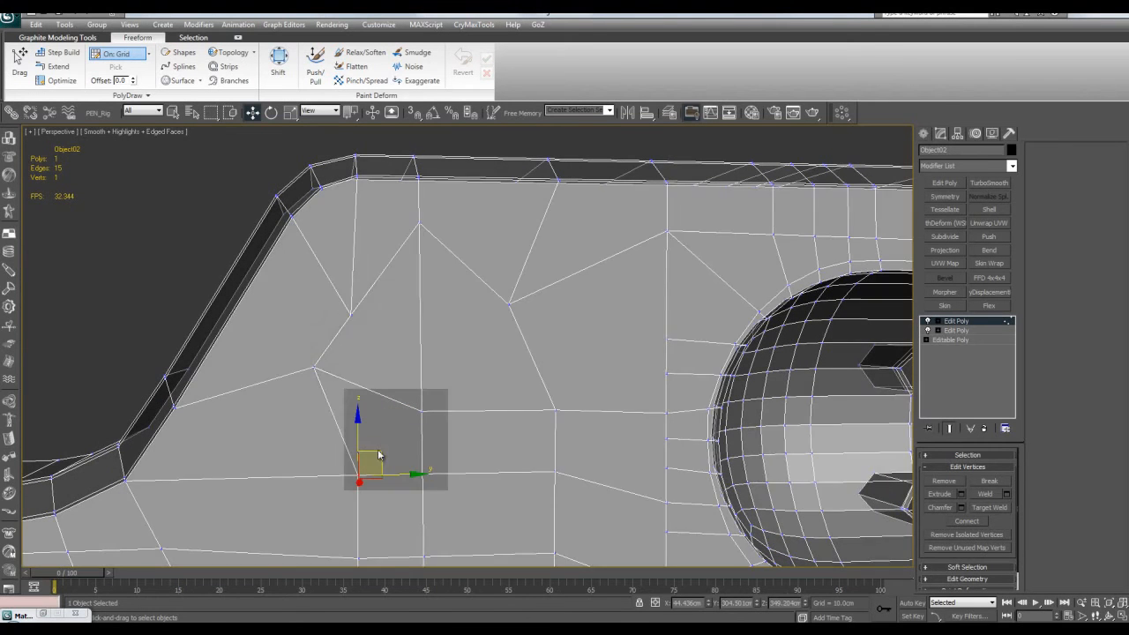
pyautogui.moveTo(372, 462); pyautogui.dragTo(370, 440)
pyautogui.moveTo(407, 365); pyautogui.dragTo(439, 360)
pyautogui.click(558, 412)
pyautogui.moveTo(585, 399); pyautogui.dragTo(555, 357)
pyautogui.click(556, 472)
pyautogui.moveTo(581, 449); pyautogui.dragTo(526, 412)
# Step: Adjust the upper-right, top and left vertices to complete an octagonal outline on the model's side
pyautogui.moveTo(493, 257); pyautogui.dragTo(514, 299)
pyautogui.click(419, 223)
pyautogui.moveTo(420, 185); pyautogui.dragTo(420, 256)
pyautogui.click(315, 366)
pyautogui.moveTo(340, 353)
pyautogui.mouseDown()
pyautogui.moveTo(353, 363)
pyautogui.moveTo(379, 301)
pyautogui.mouseUp()
pyautogui.click(558, 351)
# Step: Select the four polygons inside the octagonal outline
pyautogui.press('4')
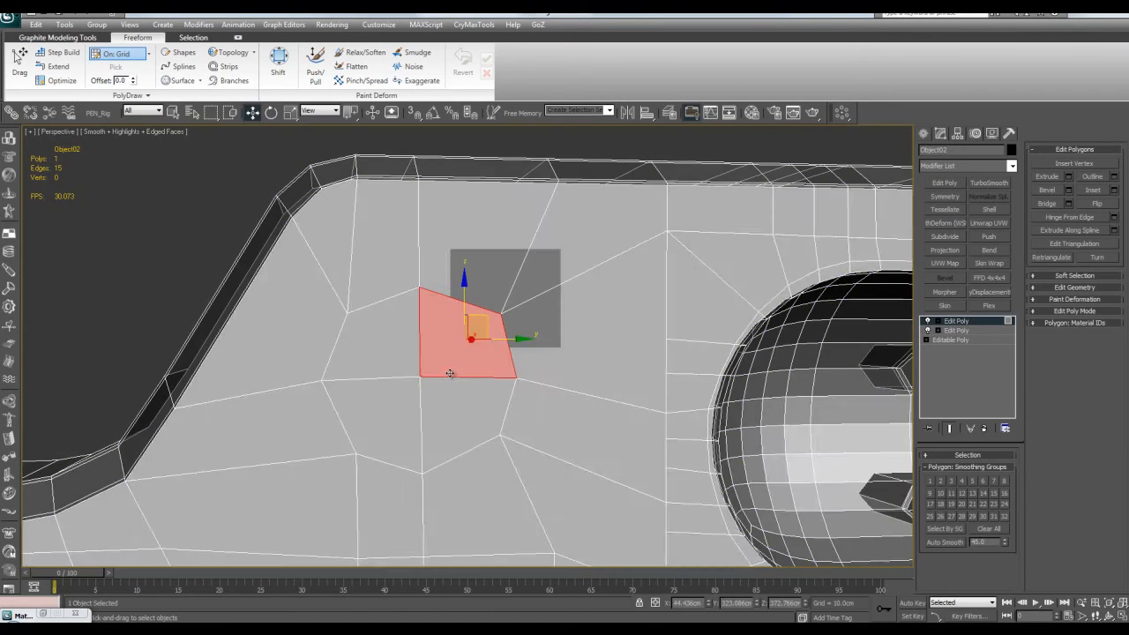
pyautogui.press('q')
pyautogui.moveTo(388, 352); pyautogui.dragTo(435, 401)
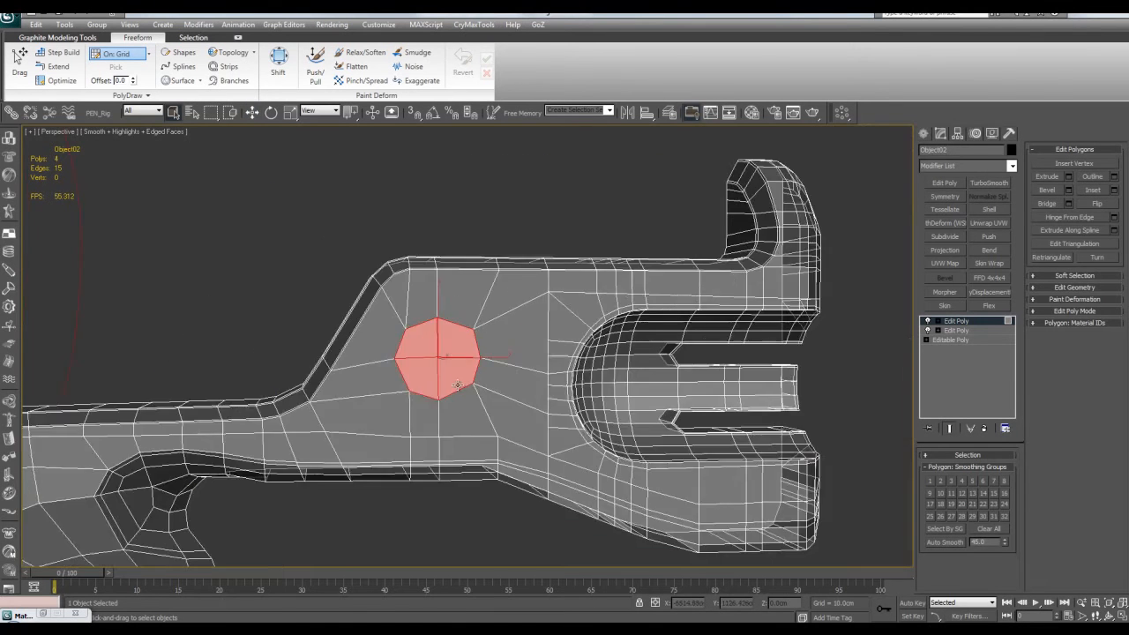
pyautogui.scroll(3, 432, 360)
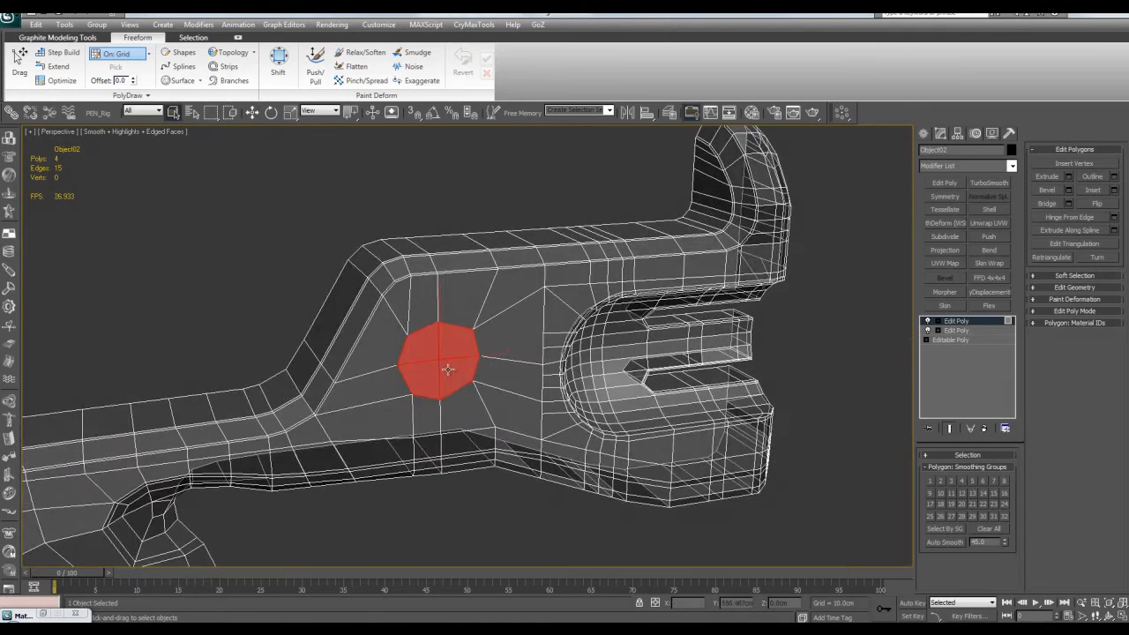
# Step: Extrude the four octagon polygons along the drawn curve with Extrude Along Spline
pyautogui.click(1114, 230)
pyautogui.scroll(-4, 650, 401)
pyautogui.moveTo(650, 401); pyautogui.dragTo(664, 405, button='middle')
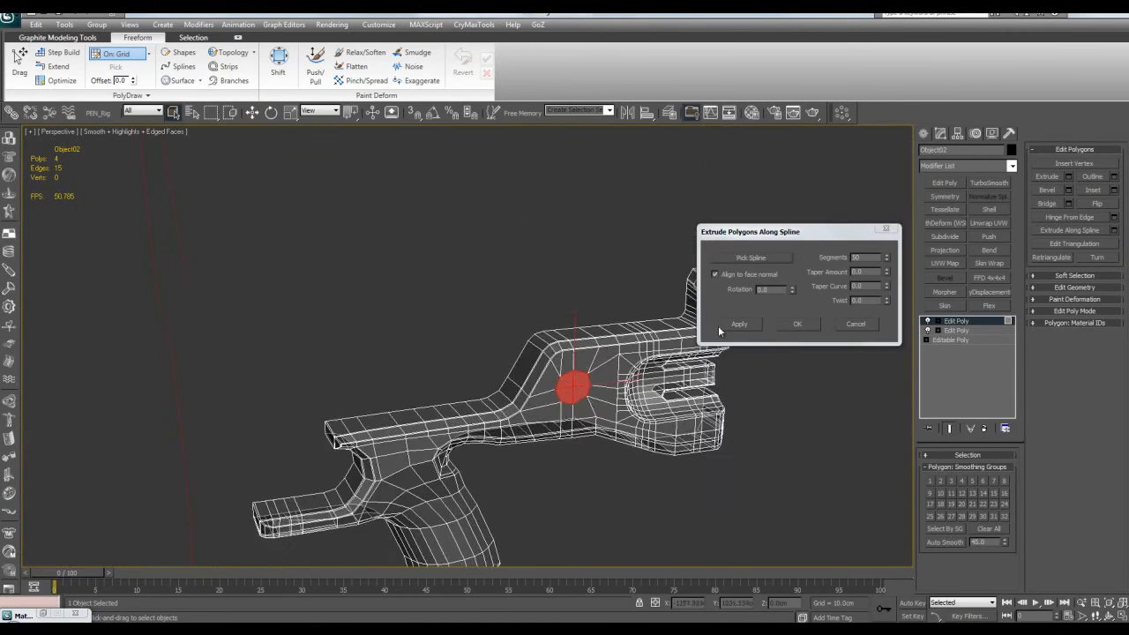
pyautogui.click(750, 257)
pyautogui.click(183, 262)
# Step: Examine the rounder extruded tube and its path from several angles, and cancel the extrusion
pyautogui.scroll(-2, 361, 317)
pyautogui.scroll(6, 424, 327)
pyautogui.keyDown('alt'); pyautogui.moveTo(474, 359); pyautogui.dragTo(587, 433, button='middle'); pyautogui.keyUp('alt')
pyautogui.scroll(-5, 529, 397)
pyautogui.scroll(2, 518, 397)
pyautogui.scroll(3, 569, 415)
pyautogui.scroll(-3, 600, 393)
pyautogui.scroll(2, 586, 433)
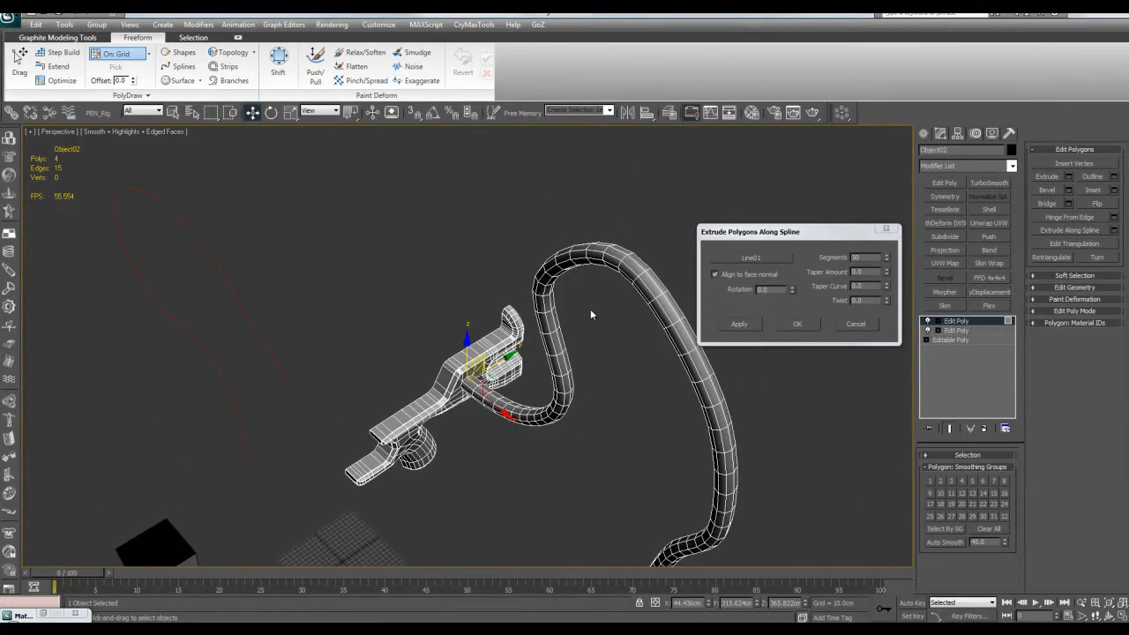
pyautogui.keyDown('alt'); pyautogui.moveTo(589, 309); pyautogui.dragTo(481, 375, button='middle'); pyautogui.keyUp('alt')
pyautogui.scroll(4, 505, 370)
pyautogui.scroll(-3, 528, 381)
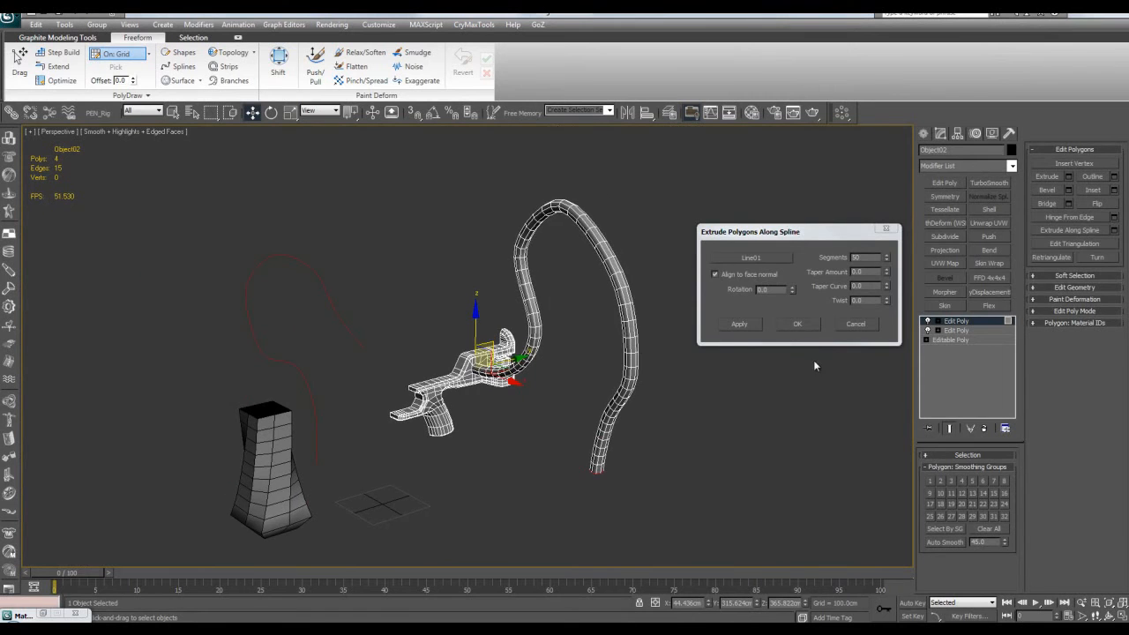
pyautogui.click(848, 327)
# Step: Leave polygon level and copy the drawn curve beside the original
pyautogui.keyDown('alt'); pyautogui.moveTo(527, 320); pyautogui.dragTo(531, 339, button='middle'); pyautogui.keyUp('alt')
pyautogui.moveTo(531, 338); pyautogui.dragTo(618, 356, button='middle')
pyautogui.press('4')
pyautogui.moveTo(464, 285); pyautogui.dragTo(400, 333)
pyautogui.keyDown('alt'); pyautogui.moveTo(400, 332); pyautogui.dragTo(473, 372, button='middle'); pyautogui.keyUp('alt')
pyautogui.keyDown('shift'); pyautogui.moveTo(480, 325); pyautogui.dragTo(424, 339); pyautogui.keyUp('shift')
pyautogui.click(560, 369)
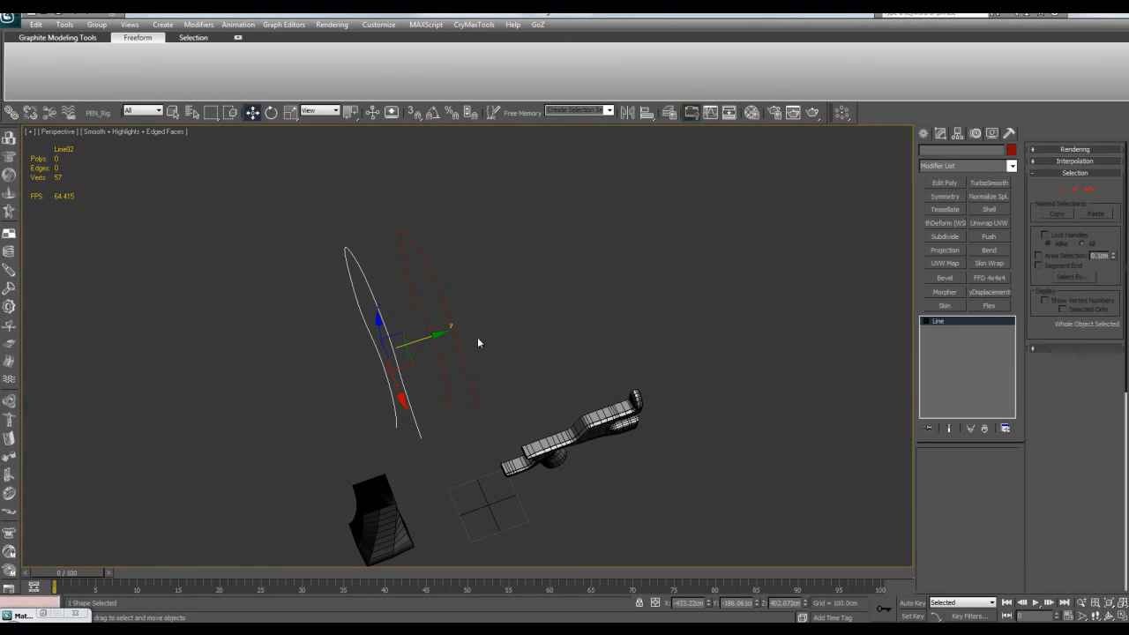
# Step: Move the upper vertices of the copied curve to reshape it into a taller, differently bent path
pyautogui.keyDown('alt'); pyautogui.moveTo(422, 350); pyautogui.dragTo(503, 307, button='middle'); pyautogui.keyUp('alt')
pyautogui.moveTo(441, 291); pyautogui.dragTo(559, 390)
pyautogui.moveTo(370, 208); pyautogui.dragTo(386, 260, button='middle')
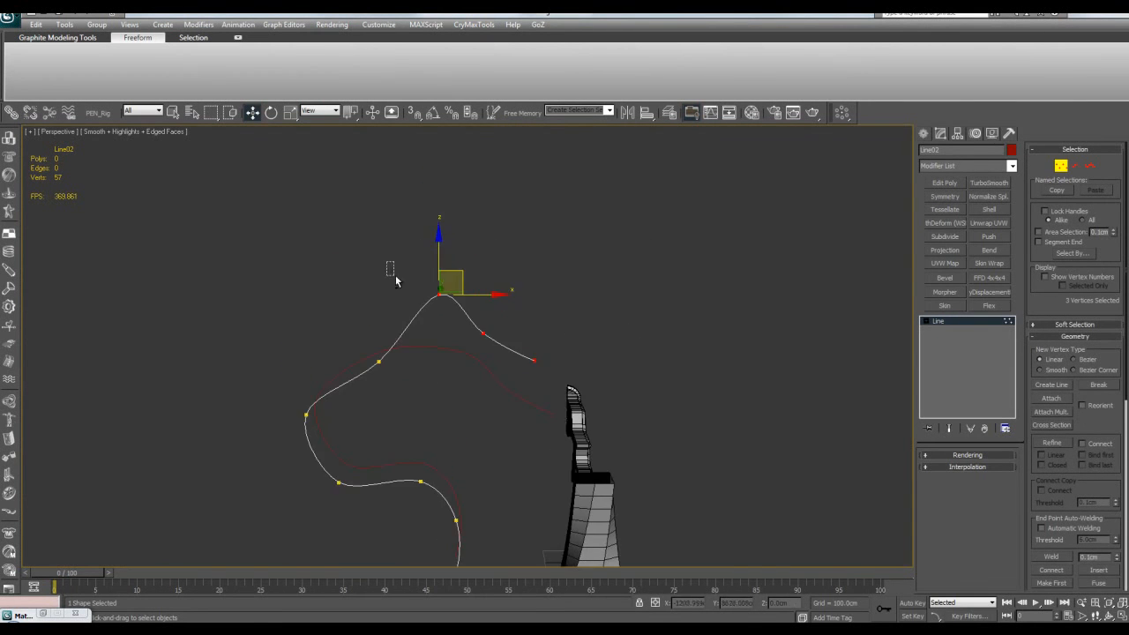
pyautogui.keyDown('alt'); pyautogui.moveTo(466, 184); pyautogui.dragTo(429, 230, button='middle'); pyautogui.keyUp('alt')
pyautogui.moveTo(429, 230); pyautogui.dragTo(452, 264)
pyautogui.keyDown('alt'); pyautogui.moveTo(366, 192); pyautogui.dragTo(584, 382, button='middle'); pyautogui.keyUp('alt')
pyautogui.press('q')
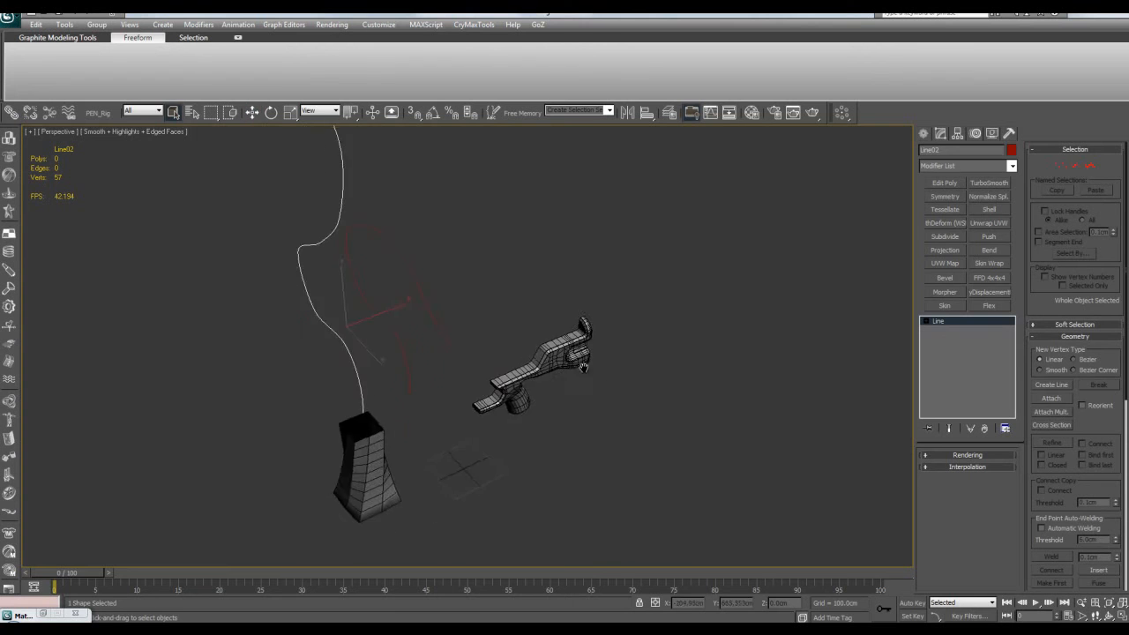
# Step: Select the gun model and extrude its octagon polygons along the original curve
pyautogui.scroll(3, 239, 358)
pyautogui.moveTo(239, 358); pyautogui.dragTo(233, 429, button='middle')
pyautogui.click(519, 436)
pyautogui.keyDown('alt'); pyautogui.moveTo(519, 437); pyautogui.dragTo(622, 373, button='middle'); pyautogui.keyUp('alt')
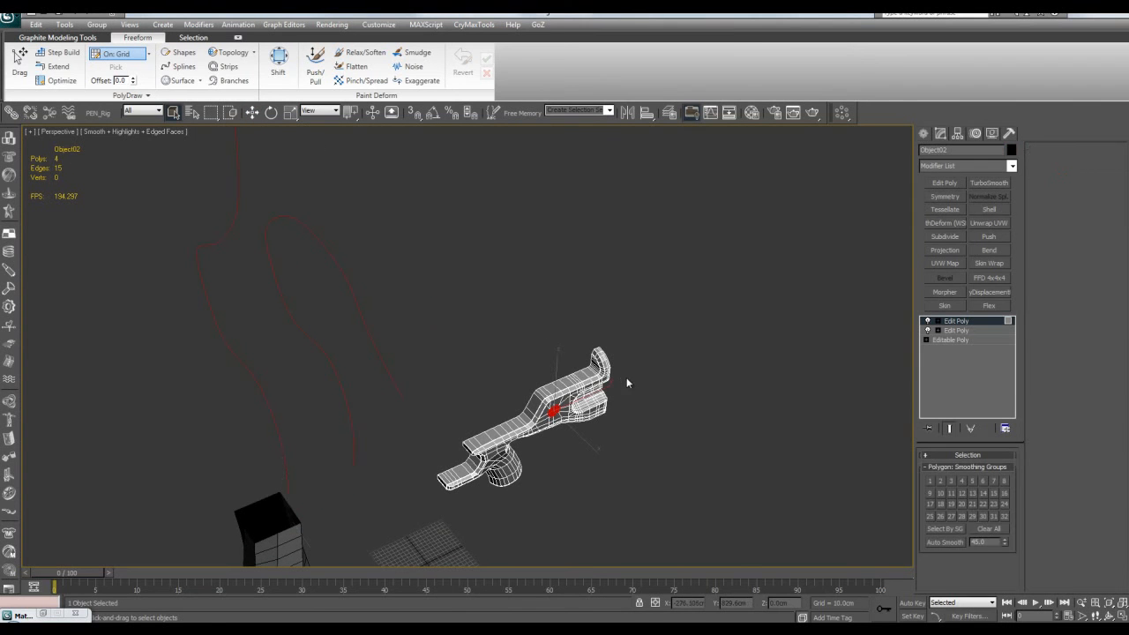
pyautogui.click(1114, 230)
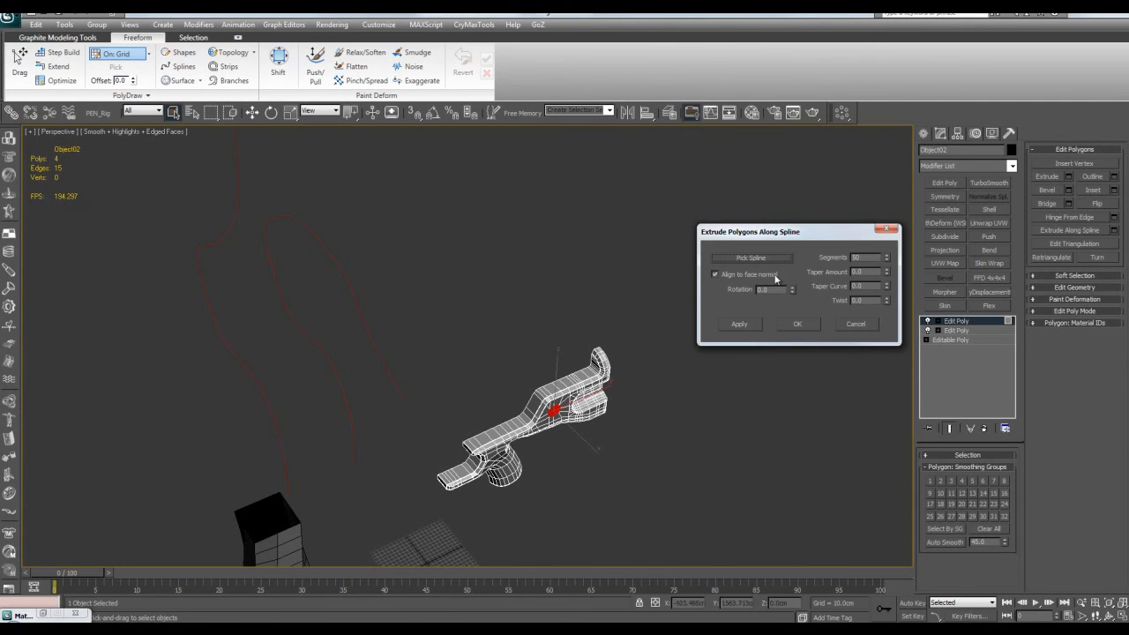
pyautogui.click(348, 293)
pyautogui.keyDown('alt'); pyautogui.moveTo(383, 309); pyautogui.dragTo(466, 350, button='middle'); pyautogui.keyUp('alt')
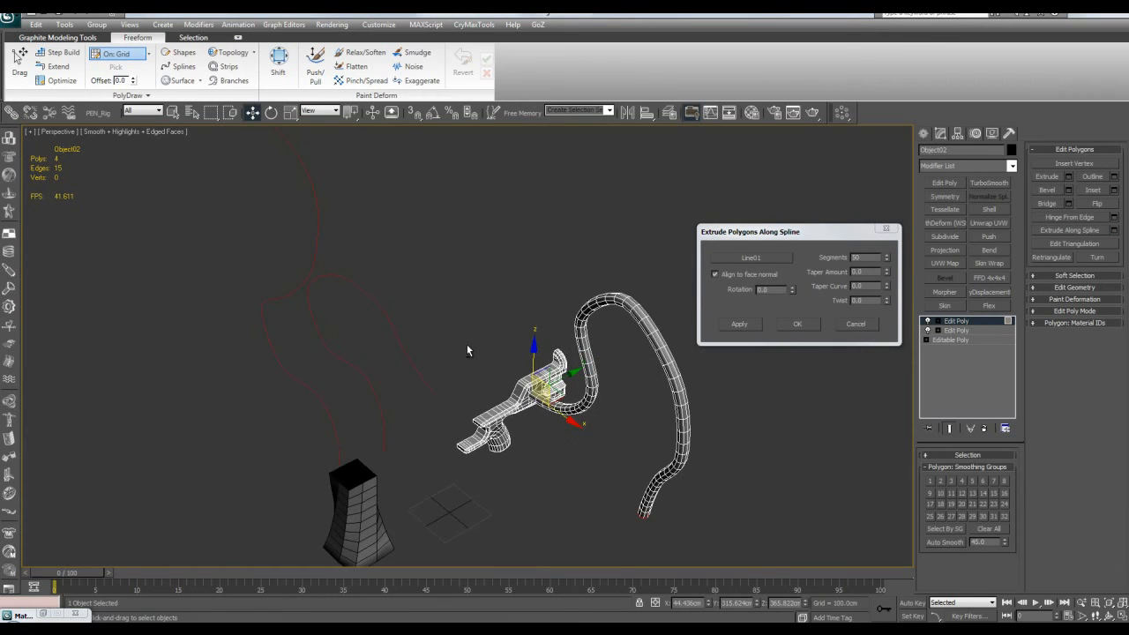
# Step: Switch the extrusion path to the reshaped copy of the curve and view the resulting tube
pyautogui.click(750, 257)
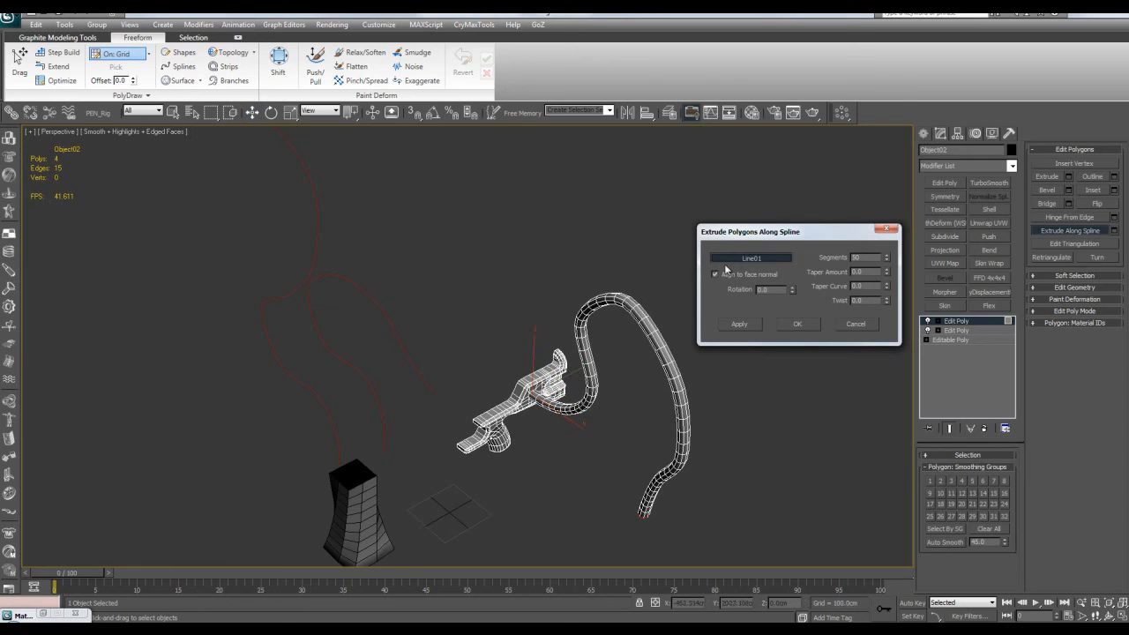
pyautogui.click(315, 264)
pyautogui.scroll(-3, 318, 263)
pyautogui.keyDown('alt'); pyautogui.moveTo(420, 318); pyautogui.dragTo(506, 316, button='middle'); pyautogui.keyUp('alt')
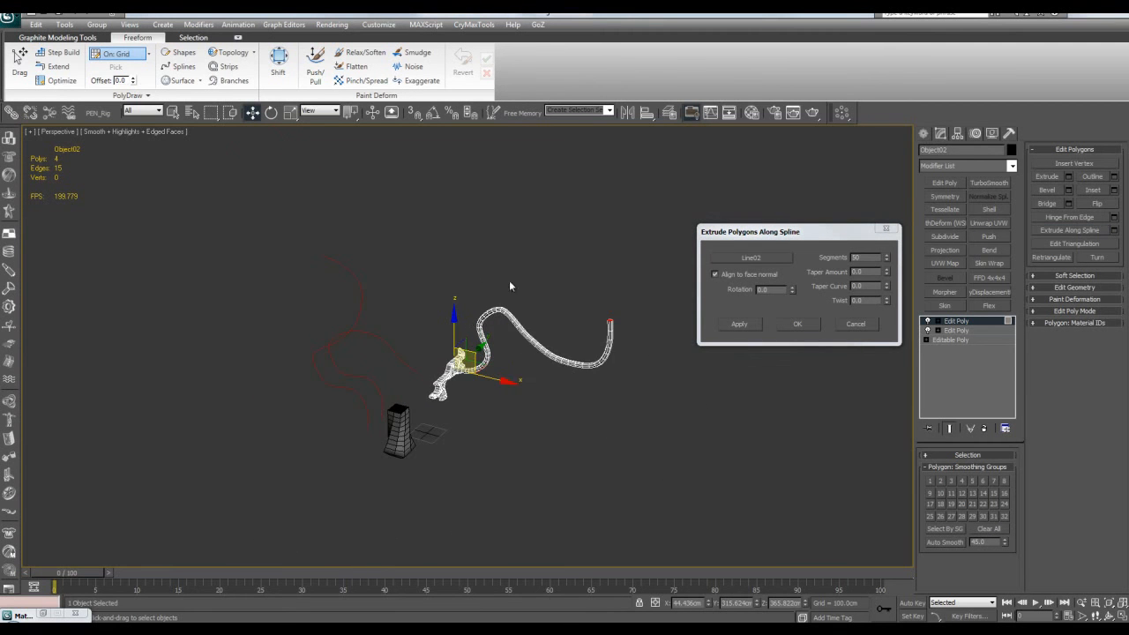
pyautogui.keyDown('alt'); pyautogui.moveTo(517, 362); pyautogui.dragTo(495, 381, button='middle'); pyautogui.keyUp('alt')
pyautogui.keyDown('alt'); pyautogui.moveTo(263, 386); pyautogui.dragTo(296, 412, button='middle'); pyautogui.keyUp('alt')
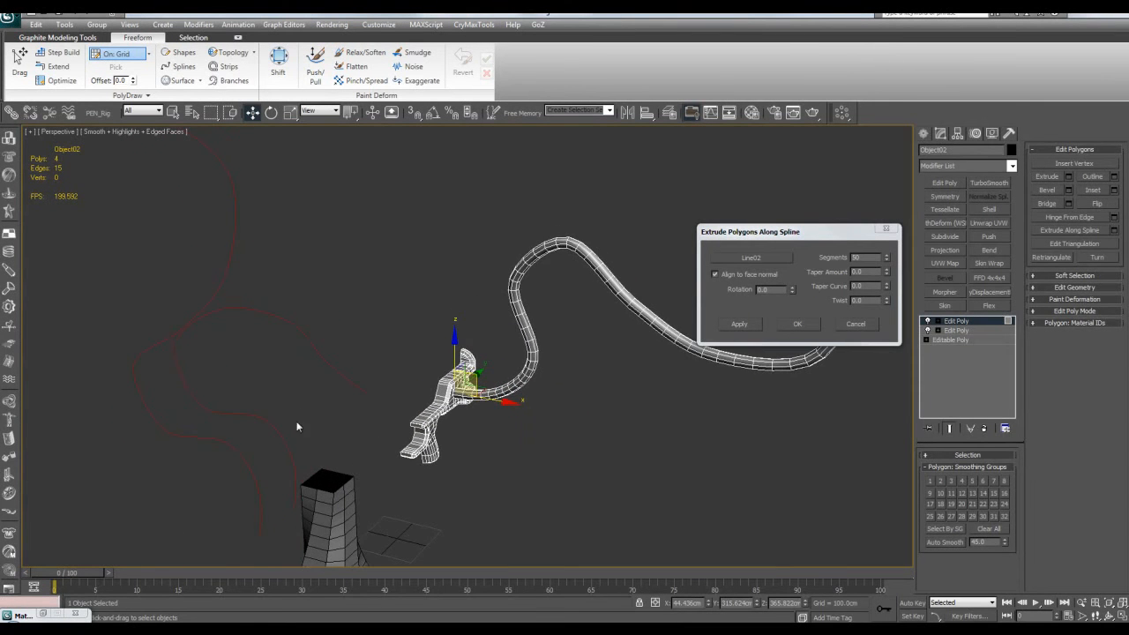
# Step: Examine where the extruded tube joins the model's side, and cancel the extrusion
pyautogui.scroll(6, 467, 371)
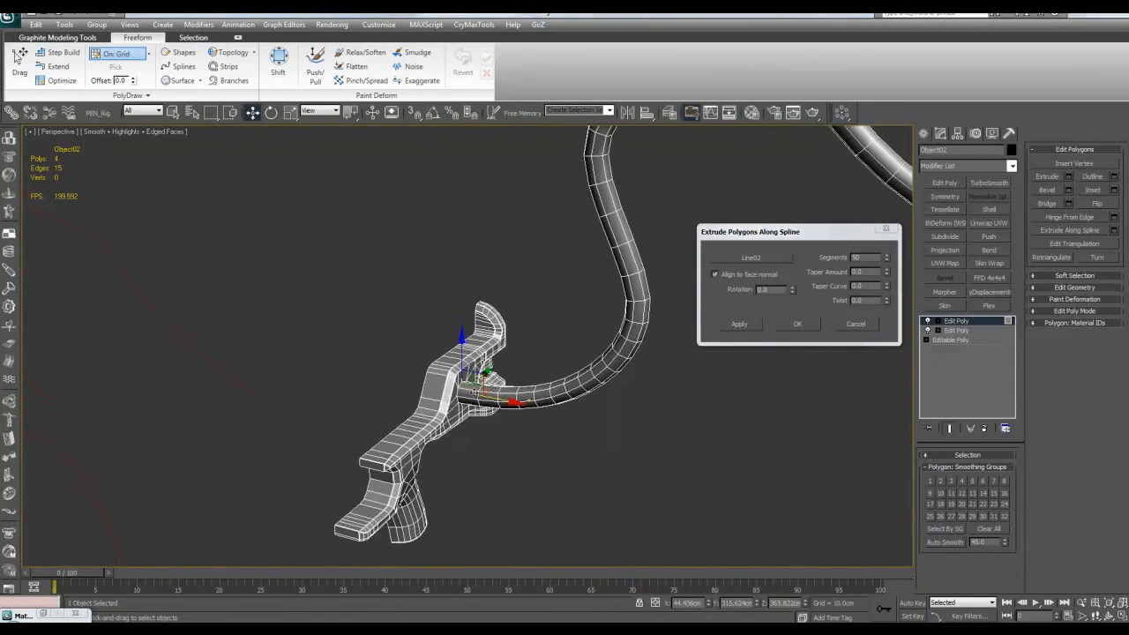
pyautogui.keyDown('alt'); pyautogui.moveTo(474, 390); pyautogui.dragTo(470, 350, button='middle'); pyautogui.keyUp('alt')
pyautogui.scroll(3, 470, 350)
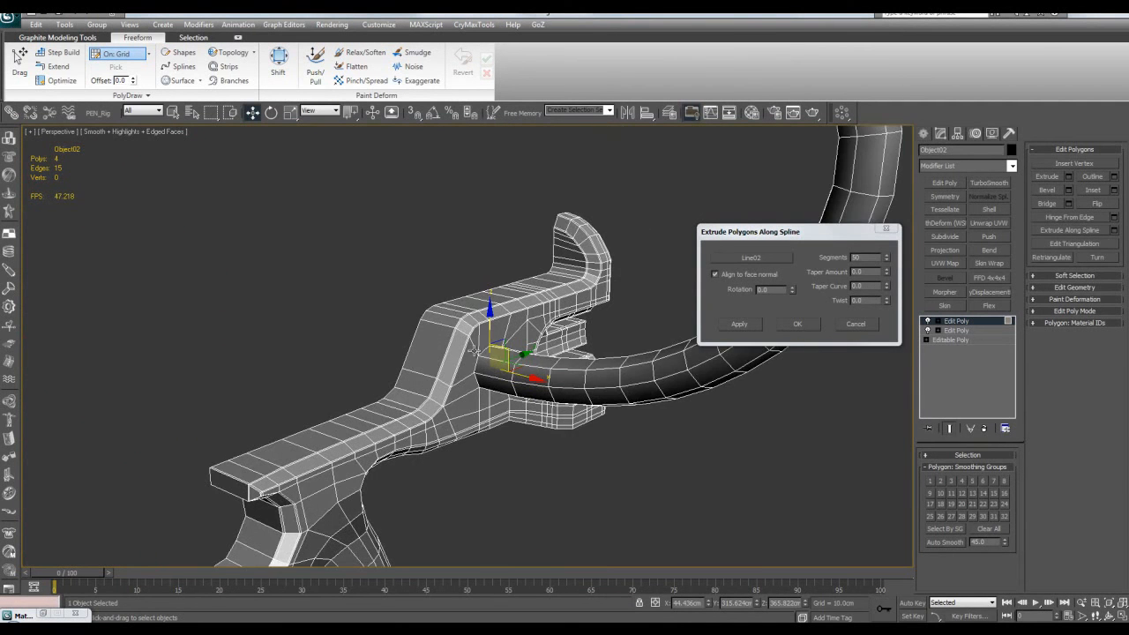
pyautogui.scroll(2, 469, 355)
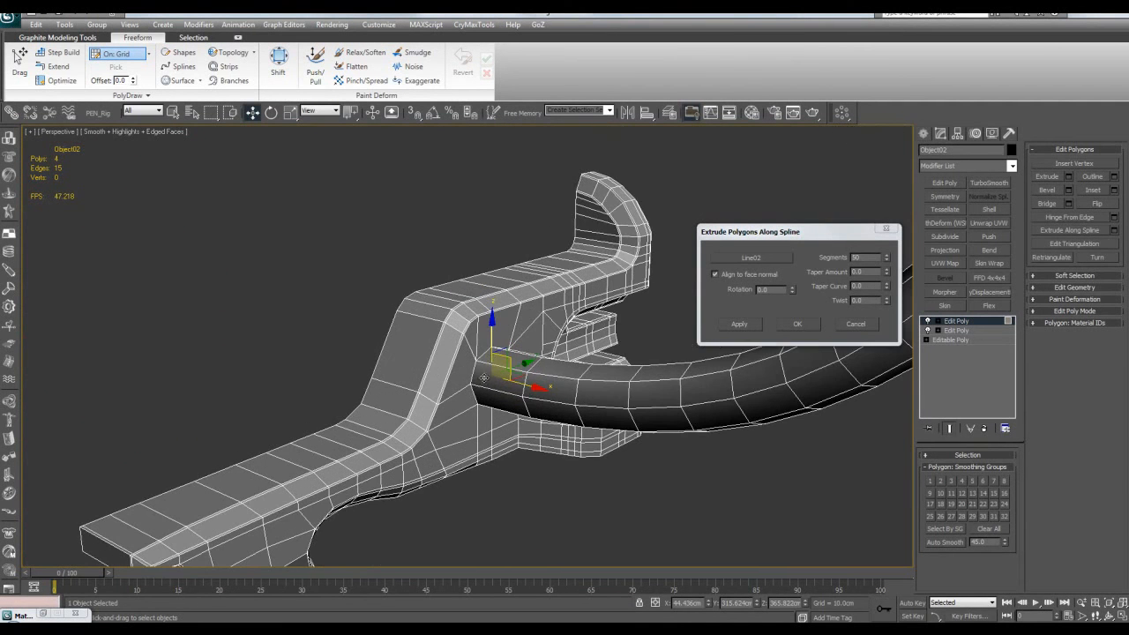
pyautogui.scroll(-10, 415, 340)
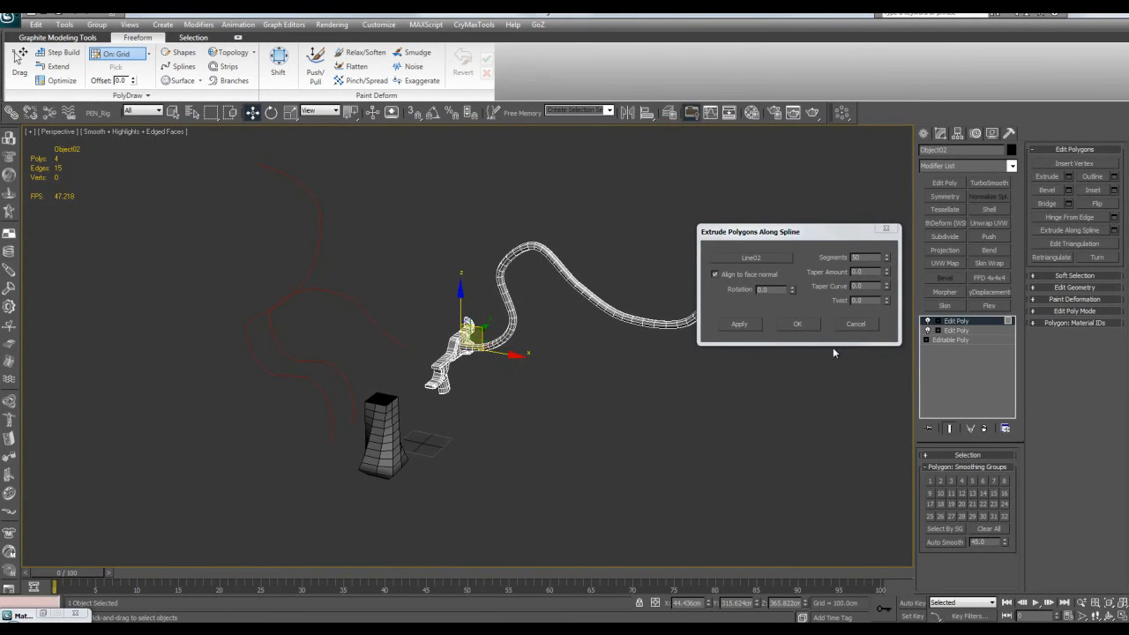
pyautogui.click(849, 324)
# Step: Copy the original curve and place the copy near the gun model
pyautogui.click(380, 326)
pyautogui.moveTo(379, 326)
pyautogui.keyDown('shift'); pyautogui.mouseDown()
pyautogui.moveTo(369, 334)
pyautogui.moveTo(542, 326)
pyautogui.moveTo(576, 350)
pyautogui.moveTo(576, 382)
pyautogui.mouseUp(); pyautogui.keyUp('shift')
pyautogui.click(563, 376)
pyautogui.scroll(3, 564, 377)
# Step: Rotate the new curve copy with angle snap on so its loop extends away from the gun model
pyautogui.press('e')
pyautogui.rightClick(577, 383)
pyautogui.press('a')
pyautogui.moveTo(588, 306)
pyautogui.mouseDown()
pyautogui.moveTo(589, 330)
pyautogui.moveTo(588, 318)
pyautogui.mouseUp()
# Step: Move the rotated curve so its starting end meets the octagon on the gun model's side
pyautogui.press('w')
pyautogui.keyDown('alt'); pyautogui.moveTo(588, 318); pyautogui.dragTo(440, 305, button='middle'); pyautogui.keyUp('alt')
pyautogui.moveTo(425, 295); pyautogui.dragTo(541, 335)
pyautogui.keyDown('alt'); pyautogui.moveTo(541, 335); pyautogui.dragTo(679, 340, button='middle'); pyautogui.keyUp('alt')
pyautogui.scroll(3, 602, 346)
pyautogui.moveTo(609, 328); pyautogui.dragTo(640, 330)
pyautogui.keyDown('alt'); pyautogui.moveTo(639, 331); pyautogui.dragTo(510, 369, button='middle'); pyautogui.keyUp('alt')
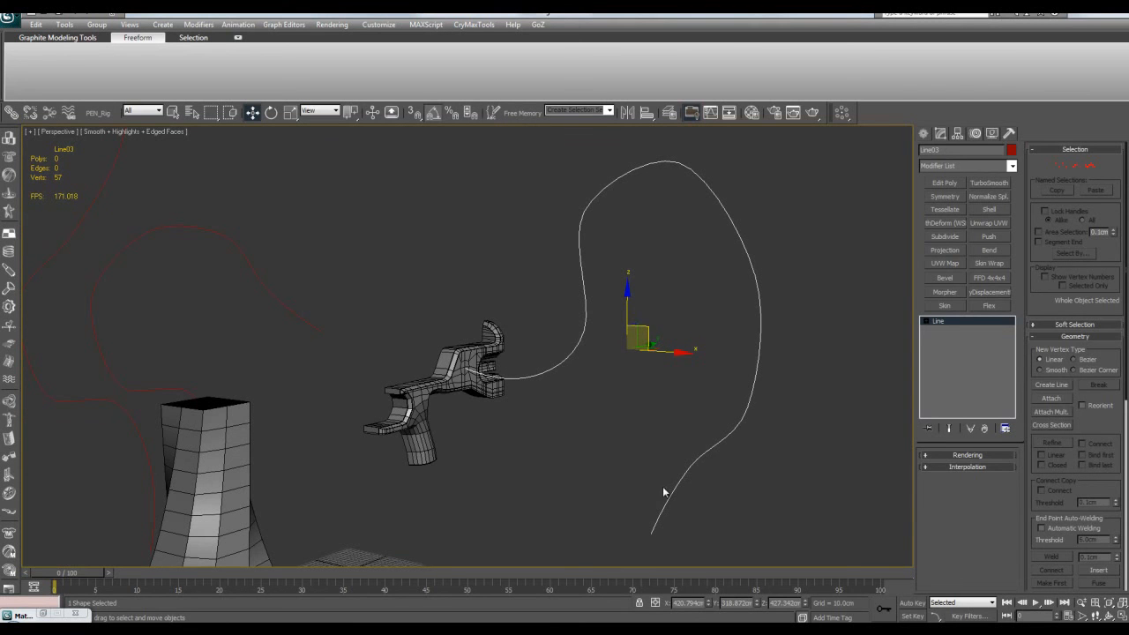
# Step: Select the gun model, enter its polygon level and clear the octagon polygon selection
pyautogui.keyDown('alt'); pyautogui.moveTo(642, 367); pyautogui.dragTo(620, 366, button='middle'); pyautogui.keyUp('alt')
pyautogui.press('q')
pyautogui.click(519, 366)
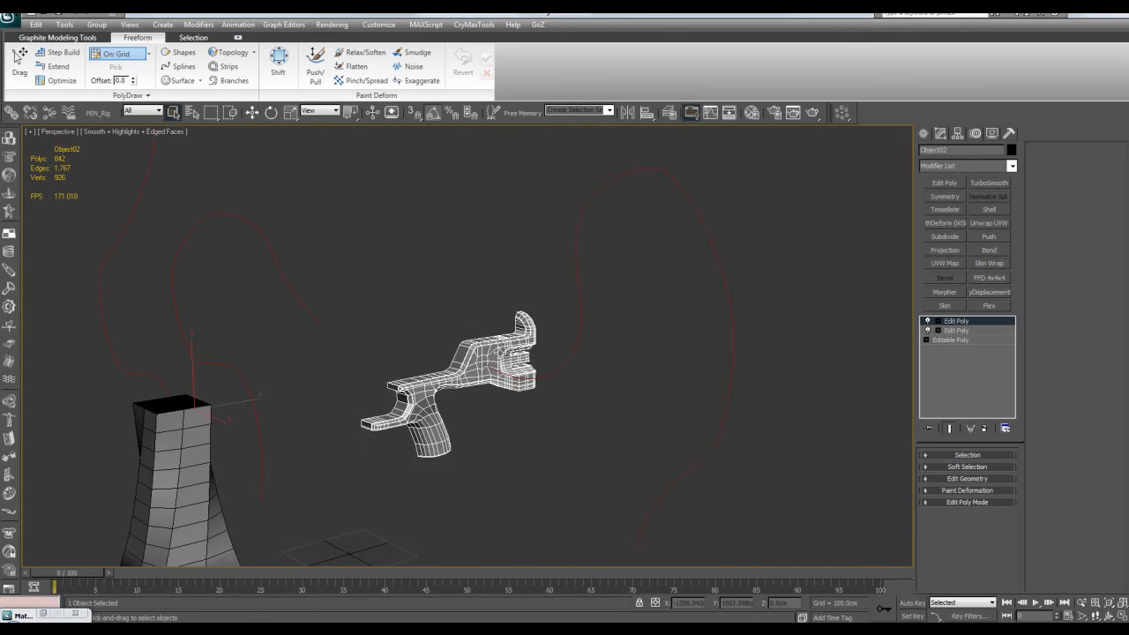
pyautogui.press('z')
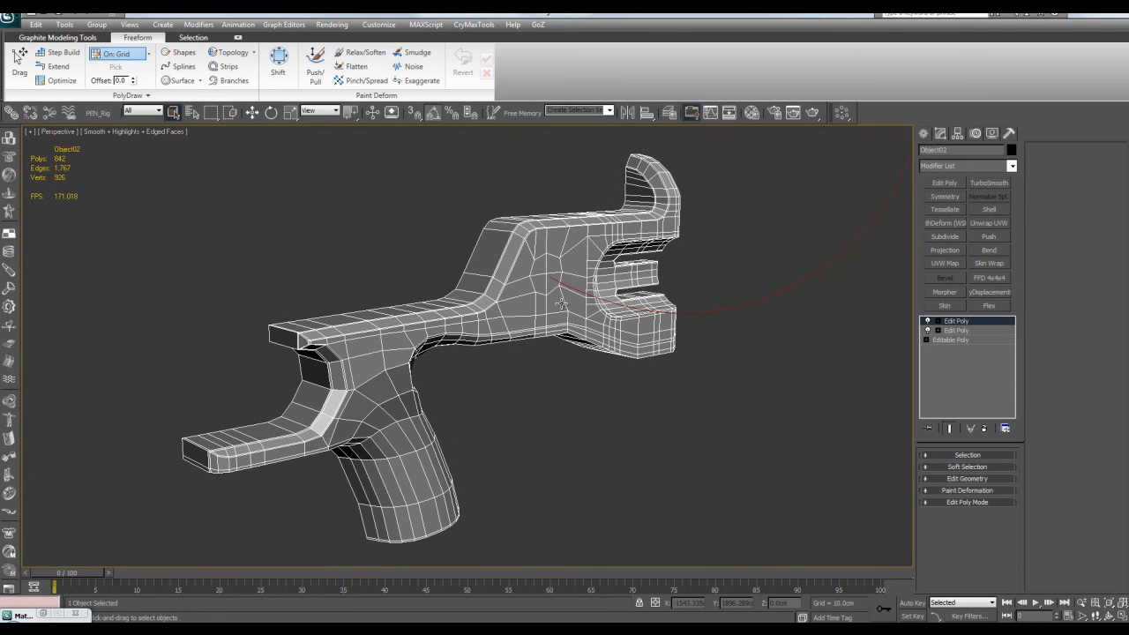
pyautogui.press('4')
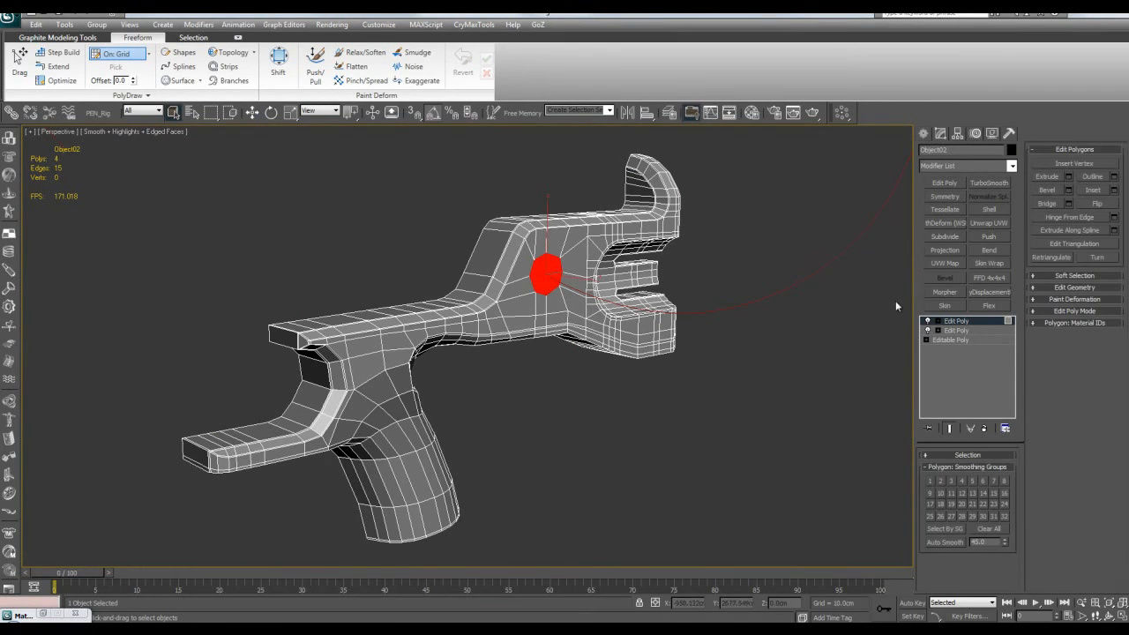
pyautogui.click(765, 257)
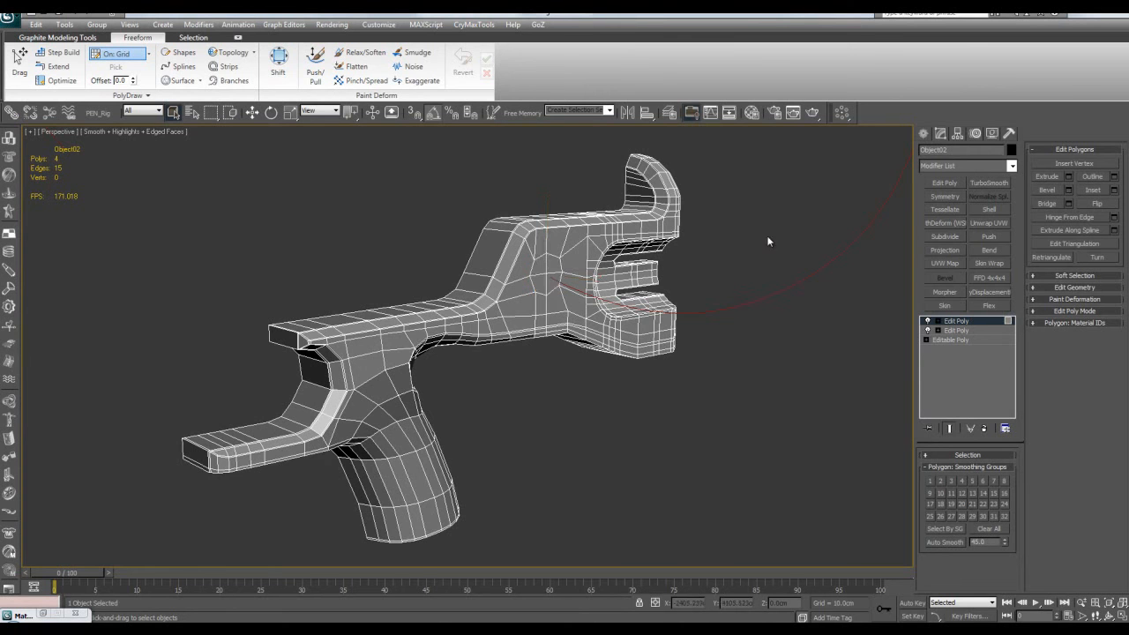
# Step: Use Edit Triangulation to redraw a diagonal between opposite vertices of a polygon just above the octagon on the gun's side
pyautogui.scroll(2, 764, 258)
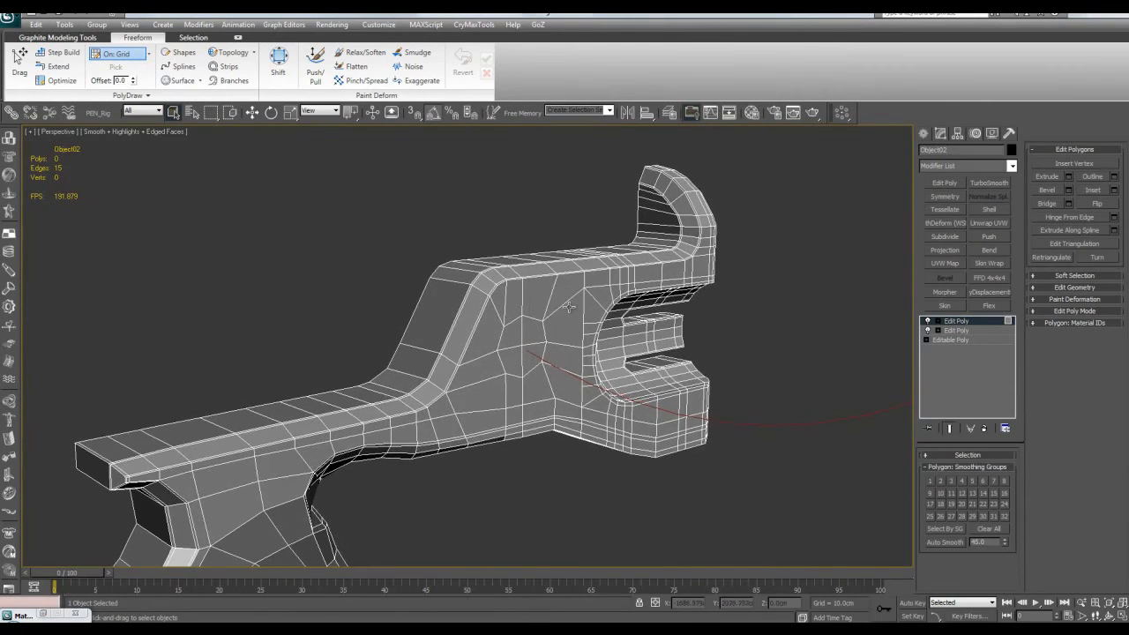
pyautogui.click(577, 309)
pyautogui.press('z')
pyautogui.scroll(-2, 571, 313)
pyautogui.keyDown('alt'); pyautogui.moveTo(590, 312); pyautogui.dragTo(664, 242, button='middle'); pyautogui.keyUp('alt')
pyautogui.scroll(-4, 571, 313)
pyautogui.click(871, 307)
pyautogui.click(1047, 248)
pyautogui.scroll(2, 614, 287)
pyautogui.moveTo(614, 289)
pyautogui.keyDown('alt'); pyautogui.mouseDown(button='middle')
pyautogui.moveTo(616, 307)
pyautogui.moveTo(599, 293)
pyautogui.mouseUp(button='middle'); pyautogui.keyUp('alt')
pyautogui.keyDown('alt'); pyautogui.moveTo(537, 267); pyautogui.dragTo(541, 357, button='middle'); pyautogui.keyUp('alt')
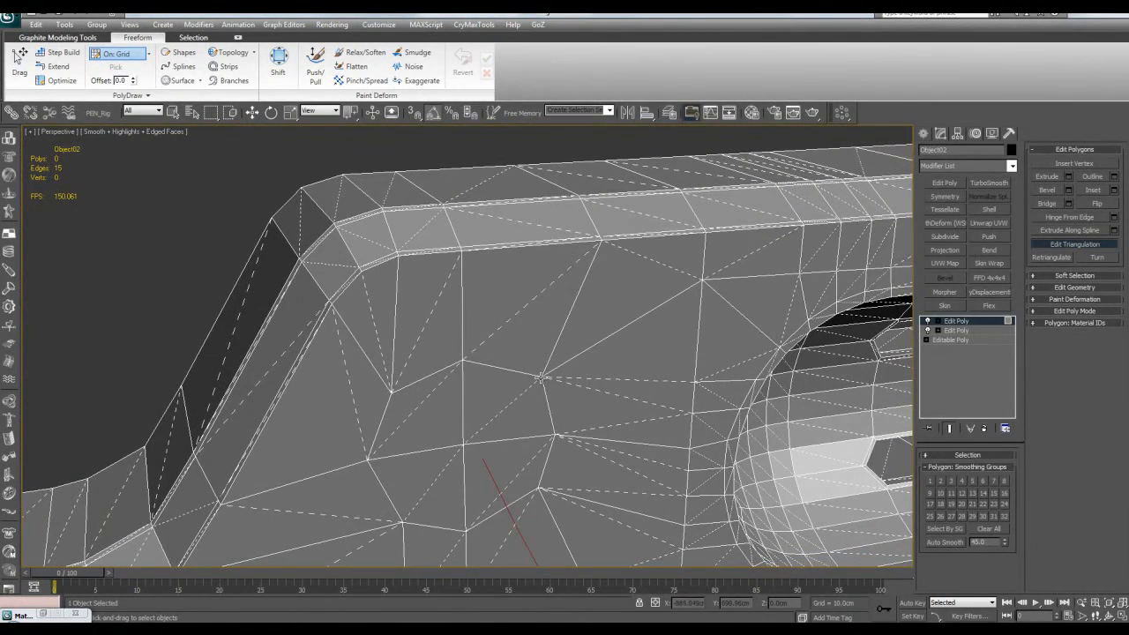
pyautogui.click(460, 252)
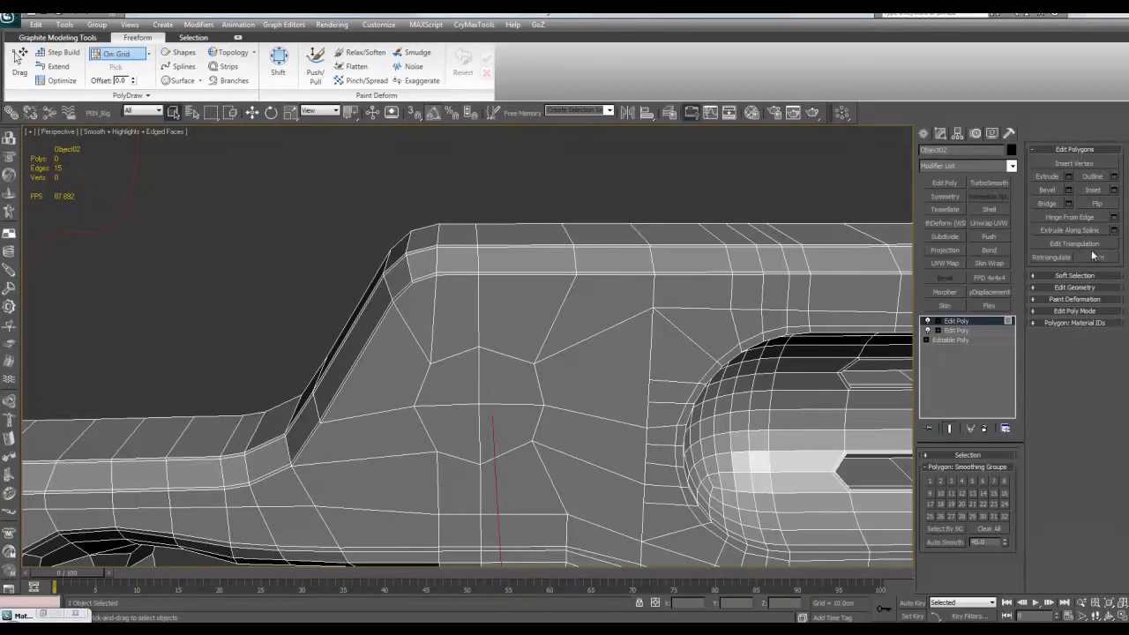
# Step: Flip a triangulation diagonal in the polygon above the octagon with Turn, and leave the tool
pyautogui.click(1095, 257)
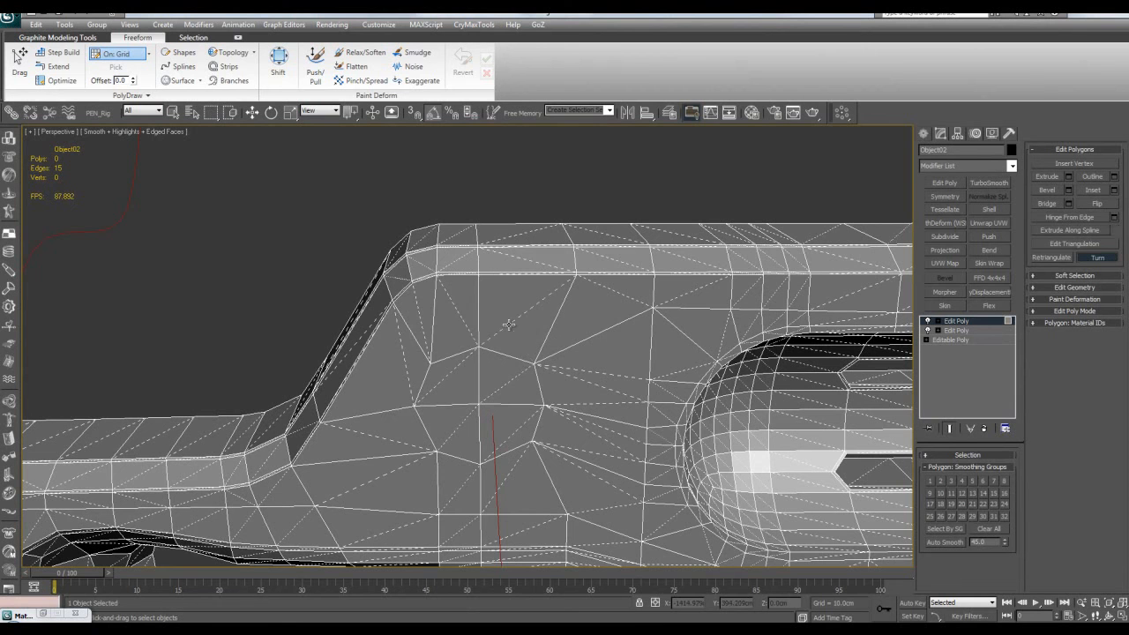
pyautogui.keyDown('alt'); pyautogui.moveTo(457, 314); pyautogui.dragTo(418, 308, button='middle'); pyautogui.keyUp('alt')
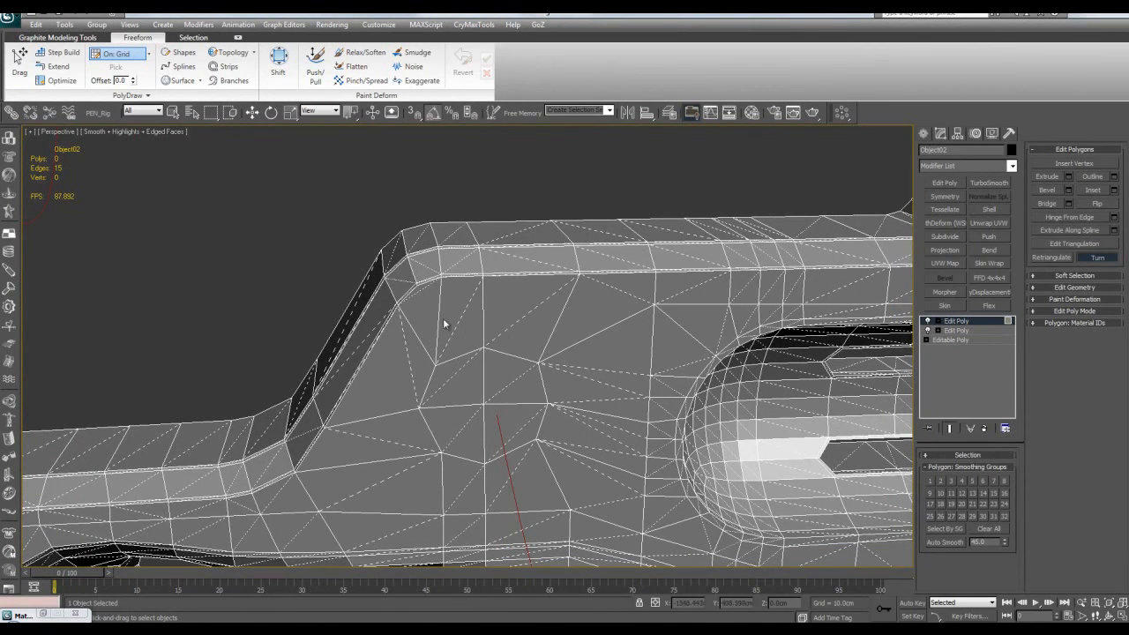
pyautogui.rightClick(421, 296)
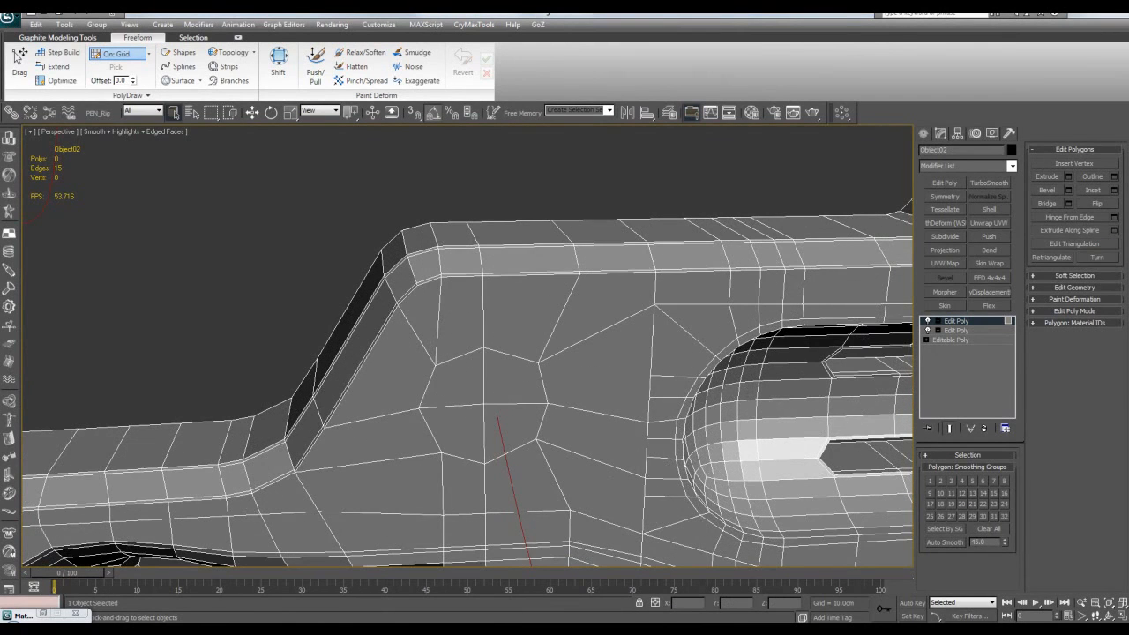